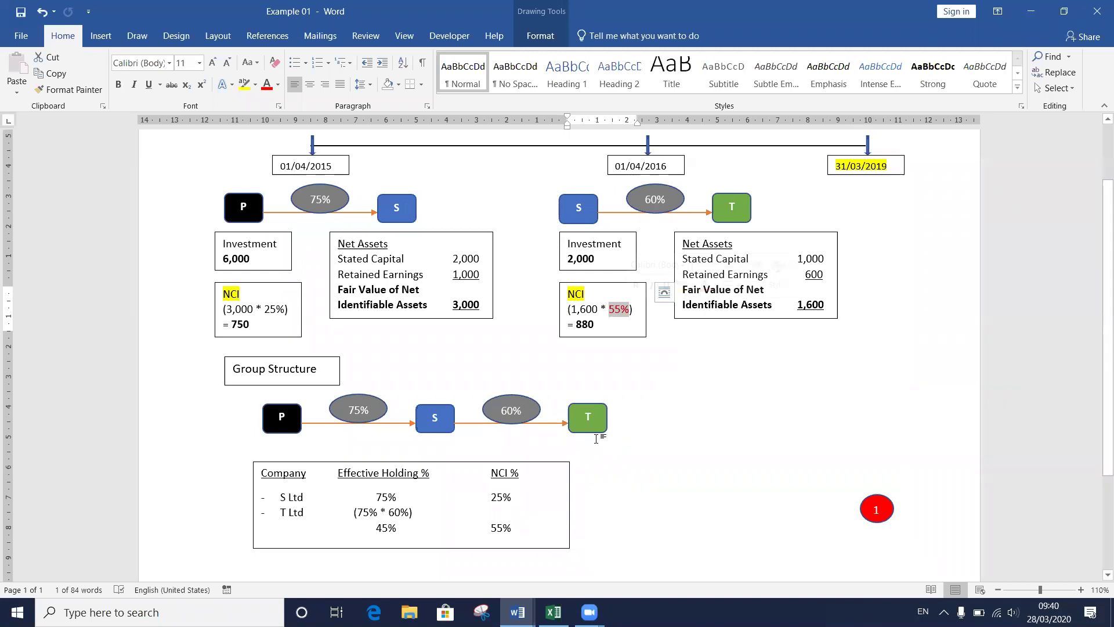
Step: Review T Ltd's effective holding percentage and the NCI percentage used in its NCI calculation in the Example 01 document
left_click_drag(373, 530, 399, 532)
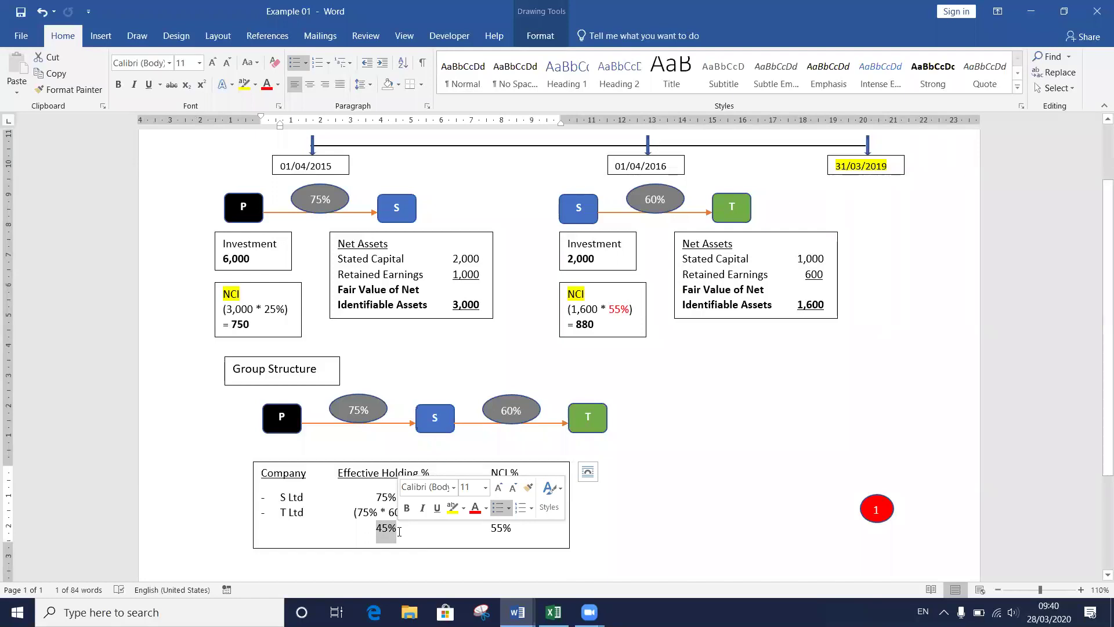
double_click(613, 309)
left_click(657, 362)
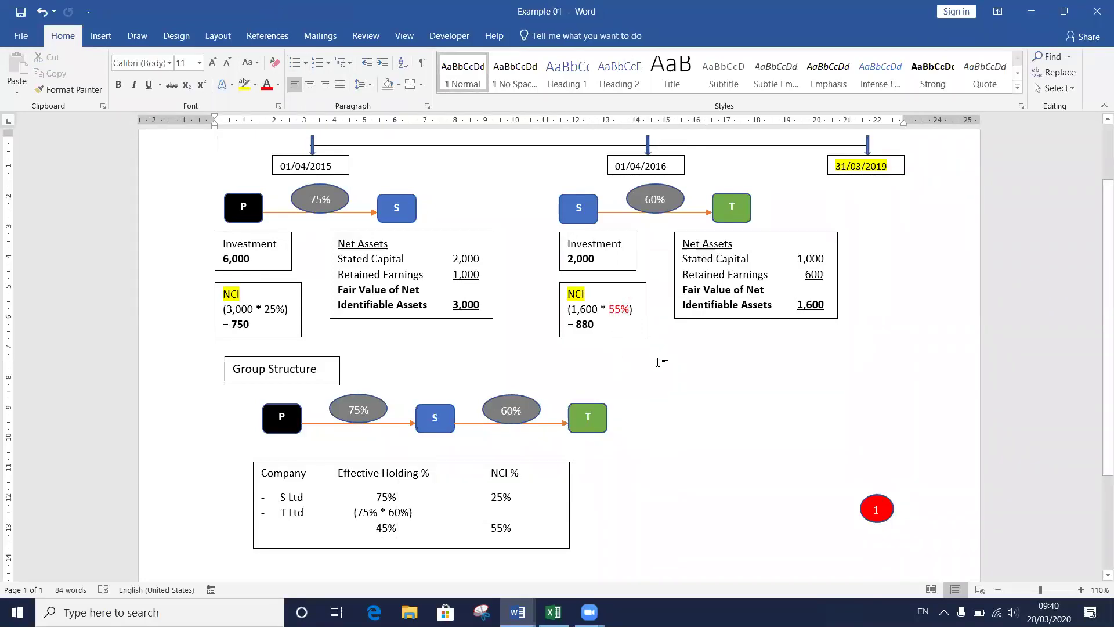
scroll(657, 362, "up", 1)
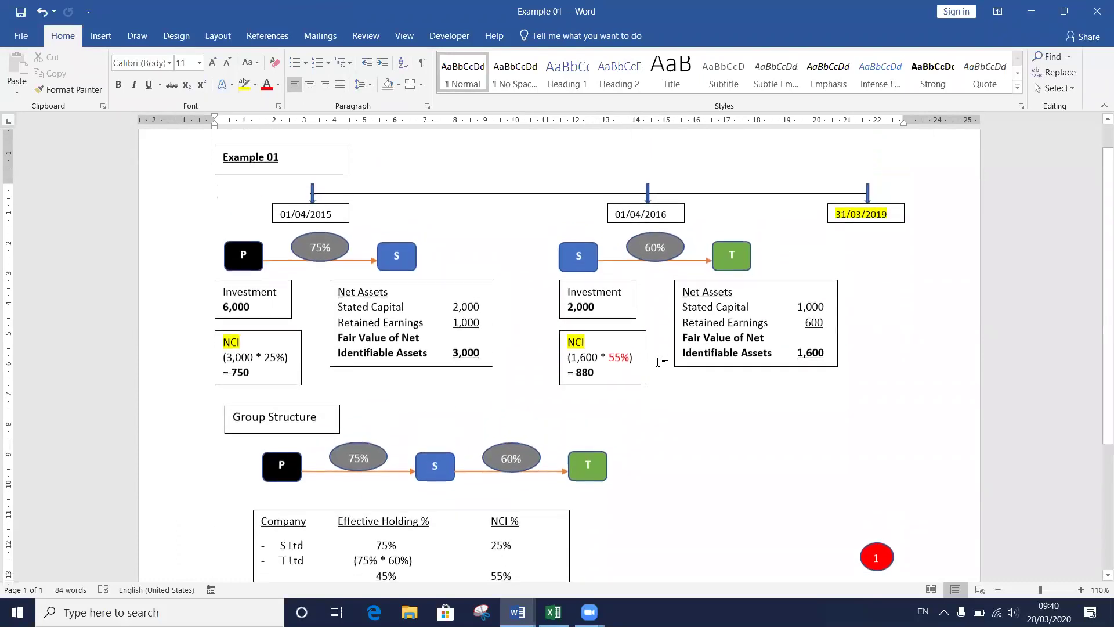
scroll(657, 363, "down", 1)
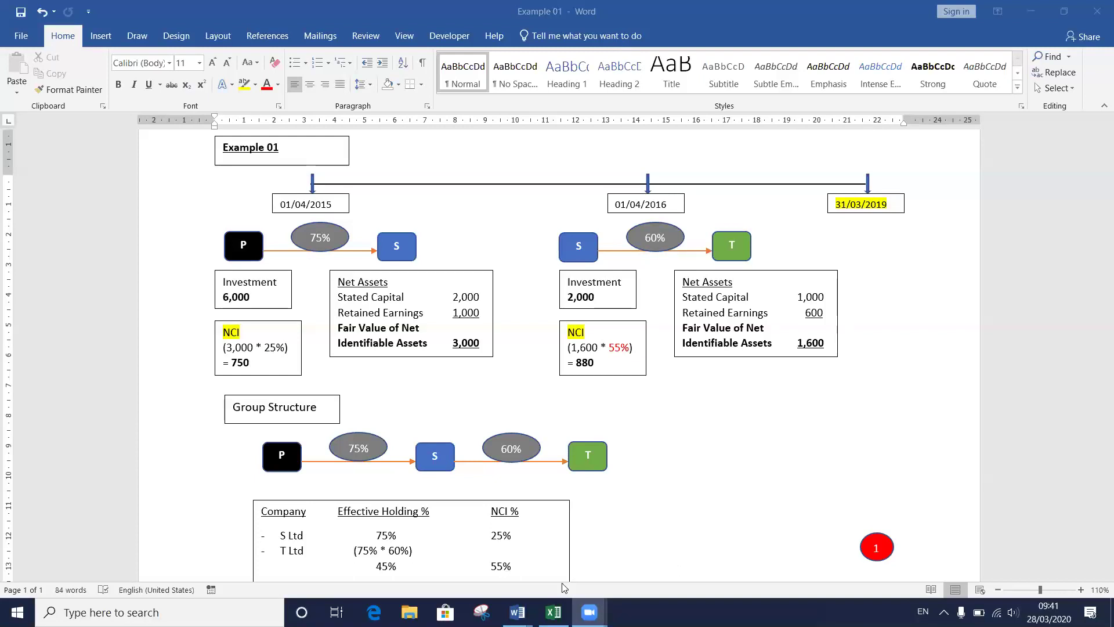
Step: Switch to the Excel worksheet and place it side by side with the Practice Questions document
left_click(711, 510)
key("super+Right")
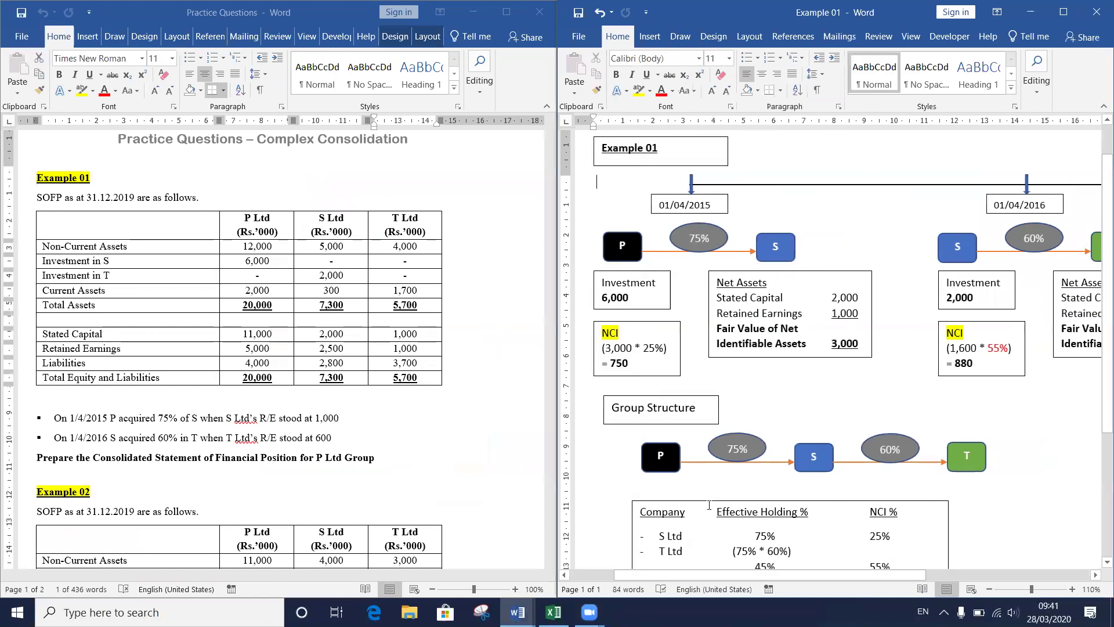
left_click(553, 611)
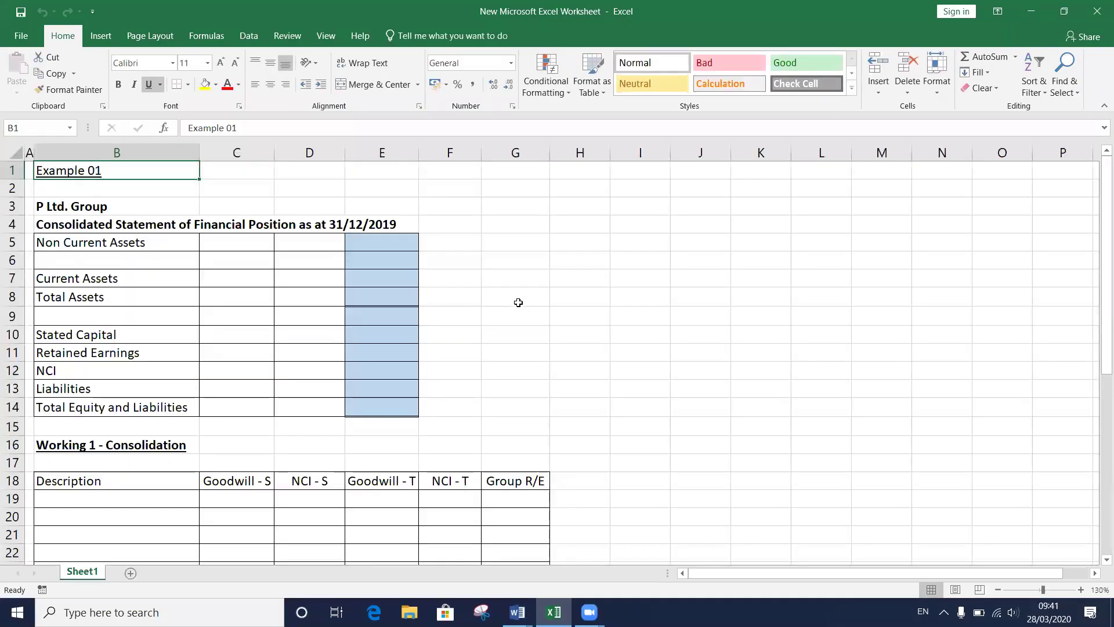
key("super+Right")
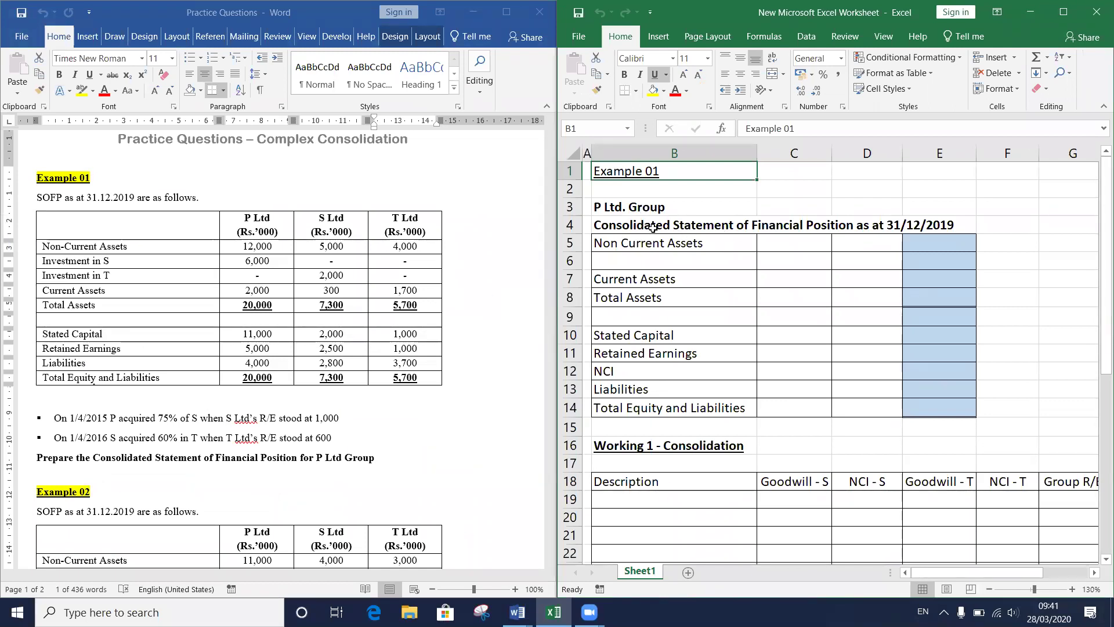
Step: Enter the note "Assets & Liabilities - Line by line addition" in cell C1, beside the Example 01 heading
left_click(634, 212)
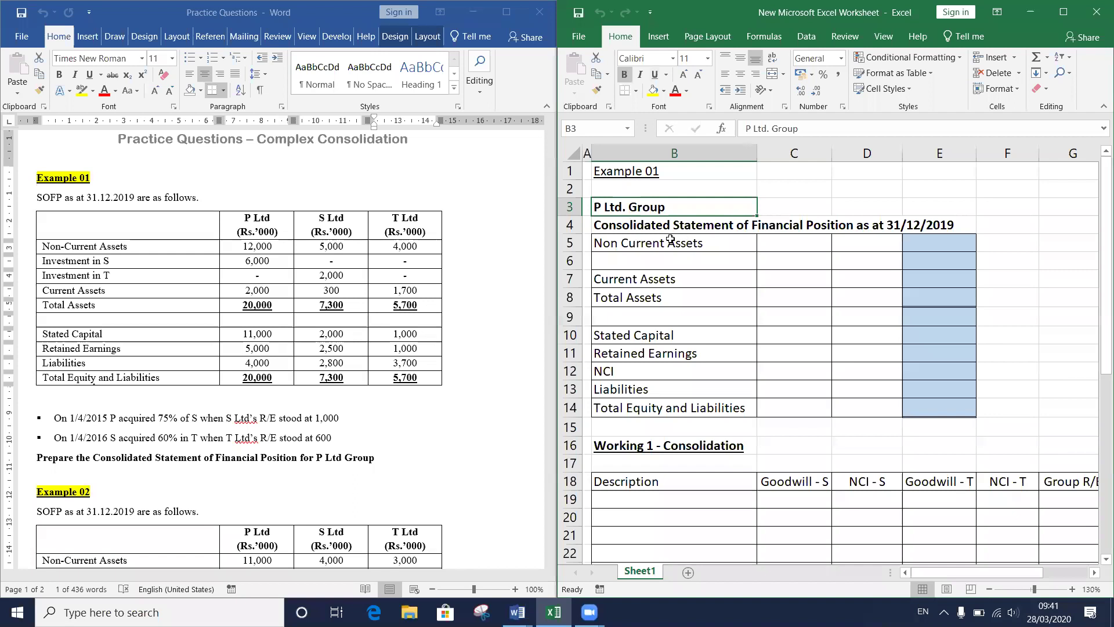
left_click(651, 227)
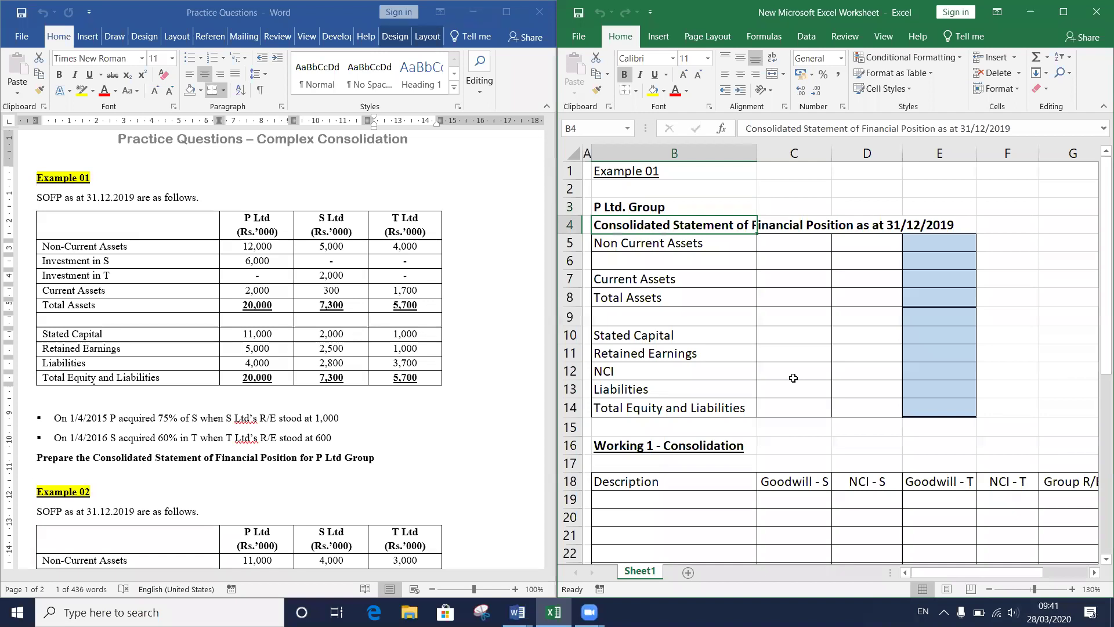
key("Down")
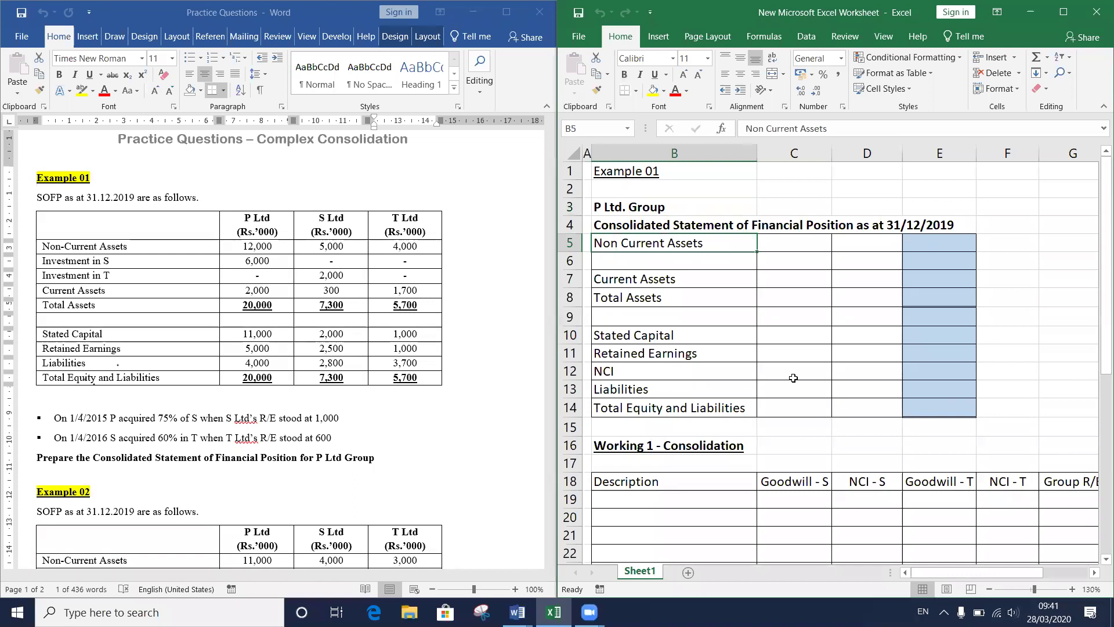
key("Up")
key("Up")
key("Right")
key("Up")
key("Up")
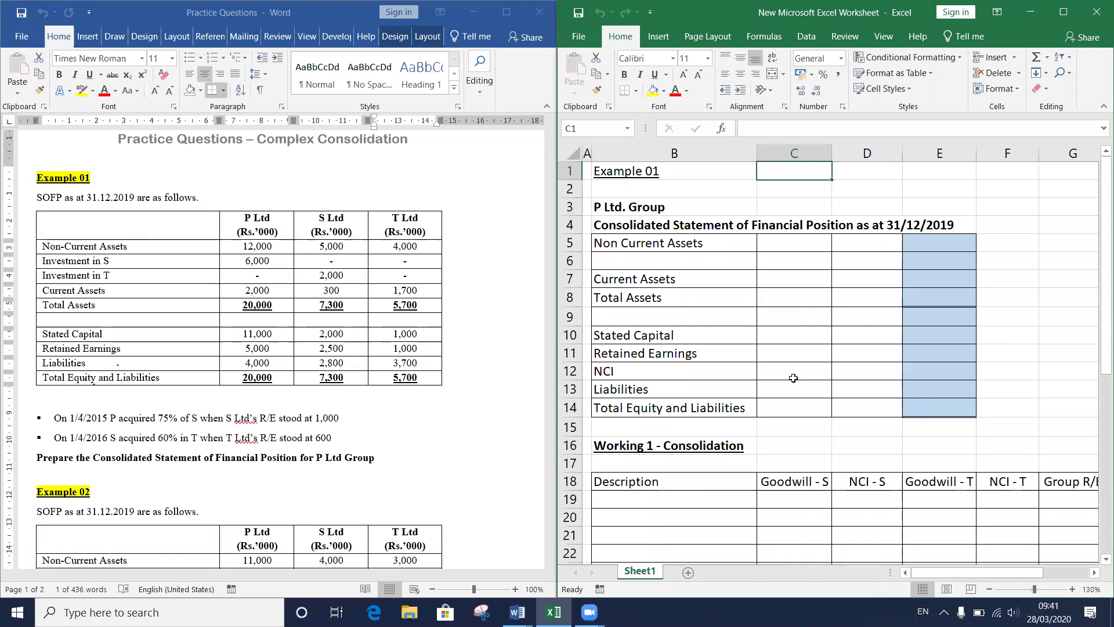
type("Assets & L")
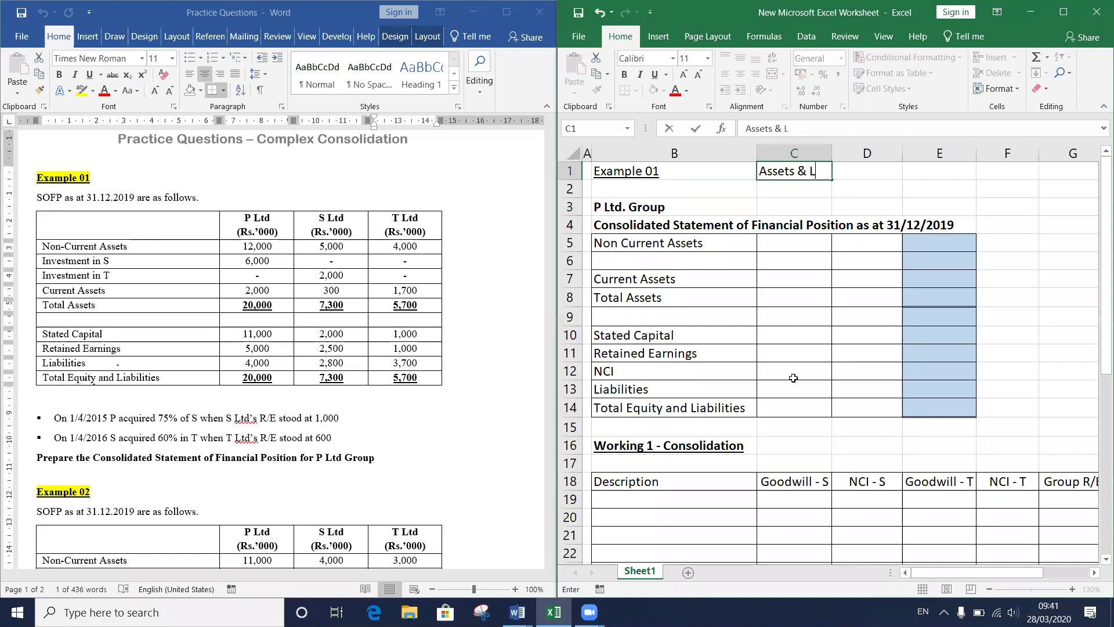
type("iabilities - Line by l")
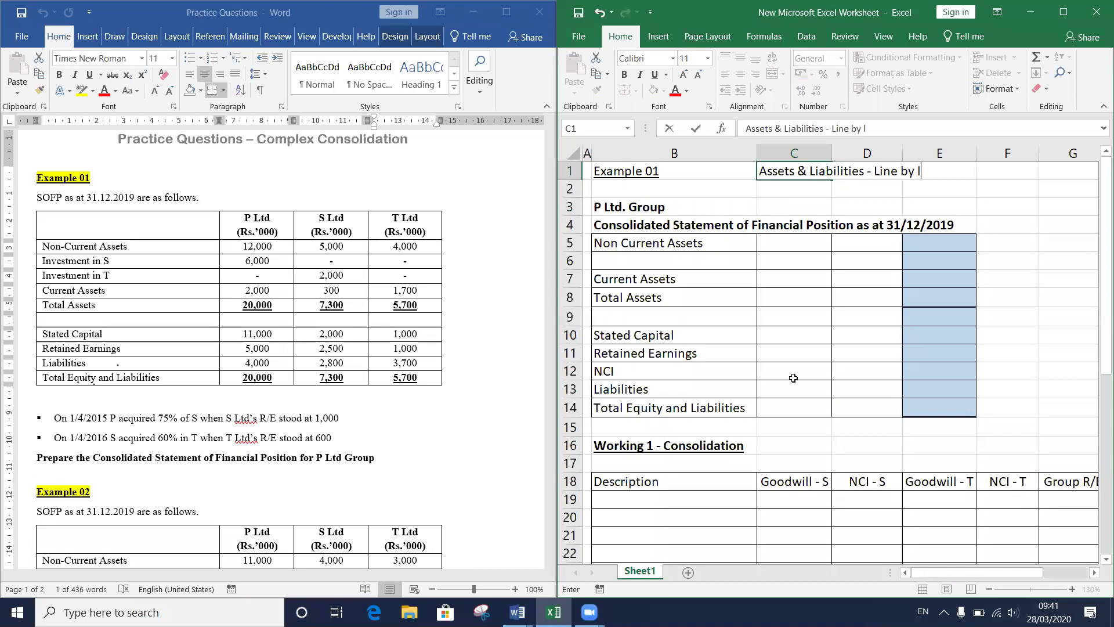
type("ine addition")
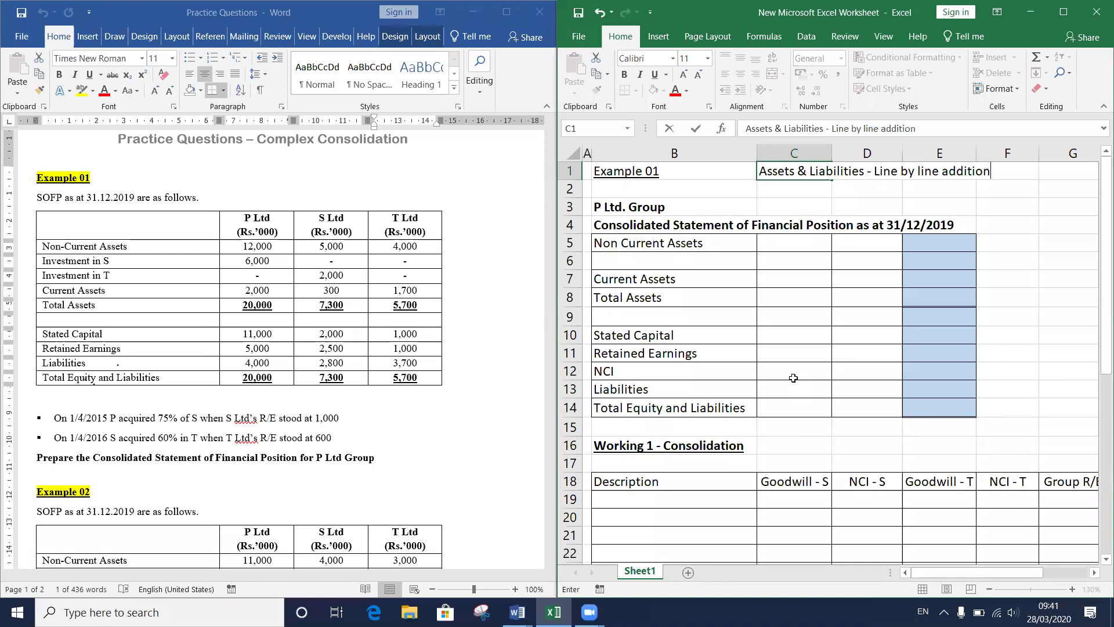
key("Return")
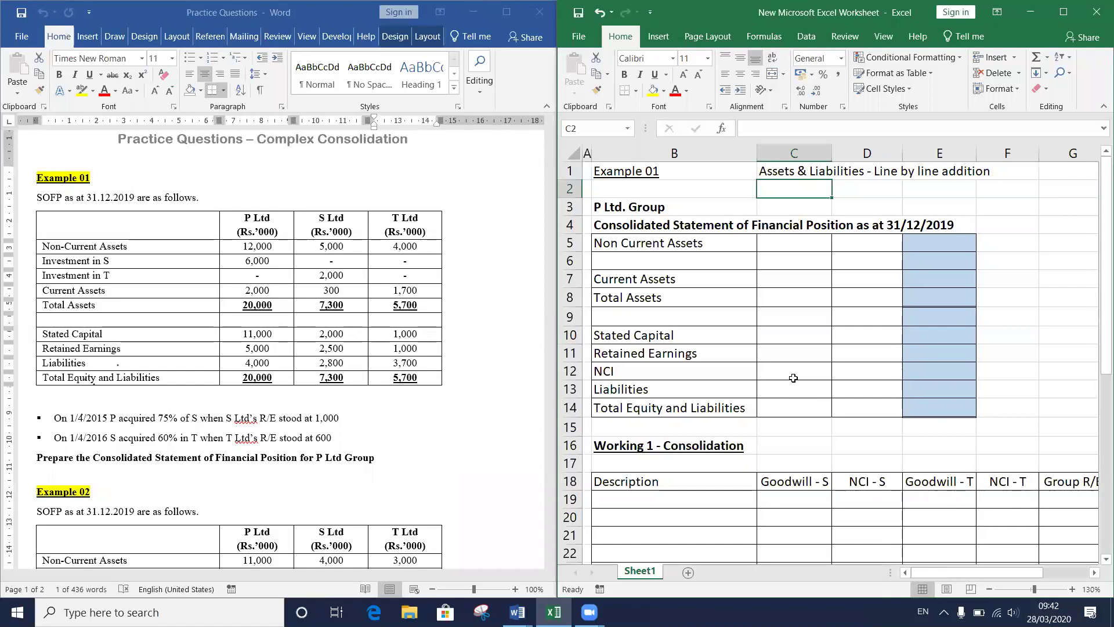
Step: Enter the formula =12000+5000+4000 for Non Current Assets in cell C5
left_click(787, 247)
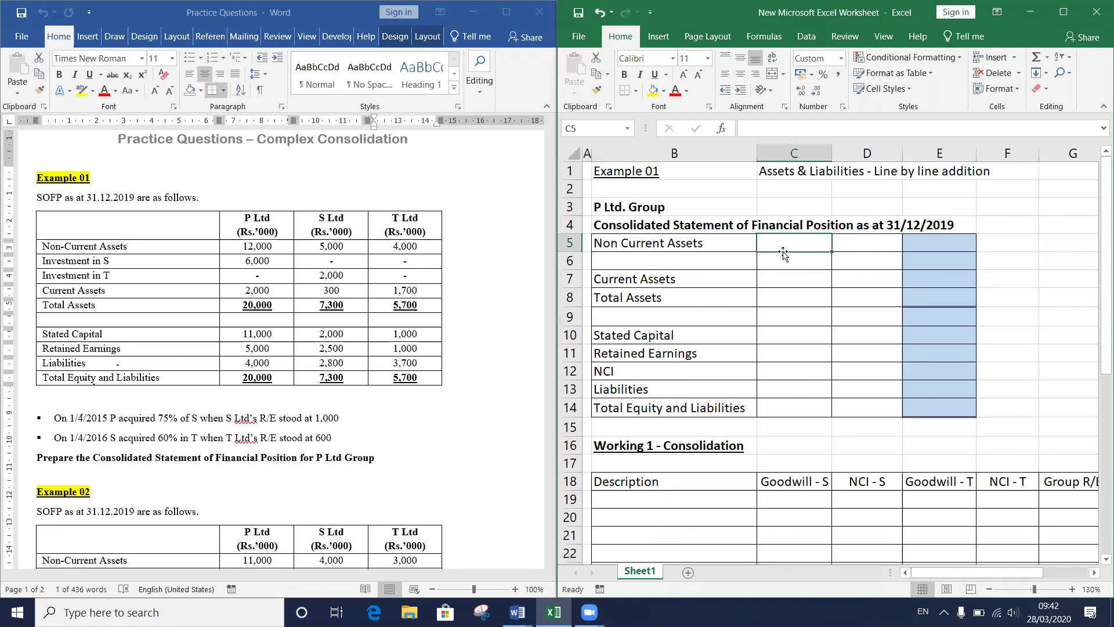
type("=")
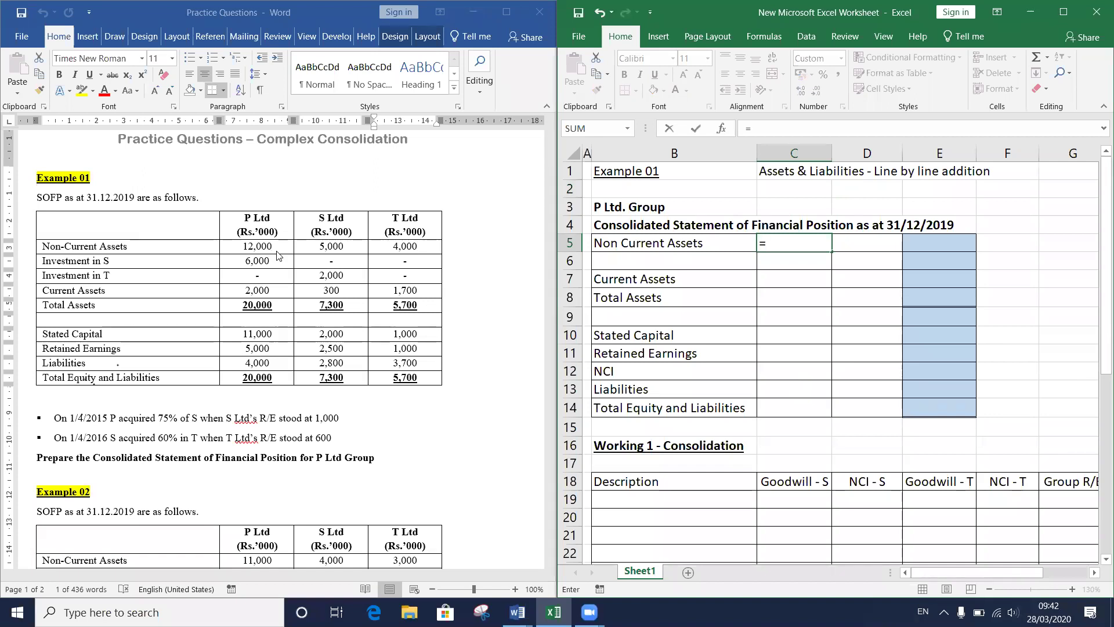
type("12000")
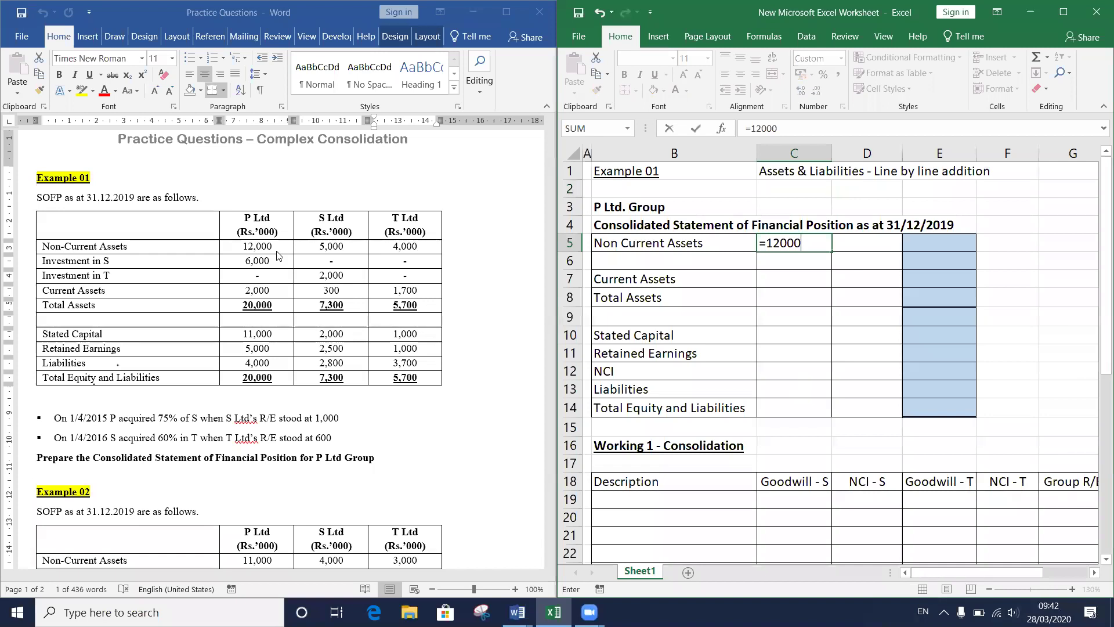
type("+5")
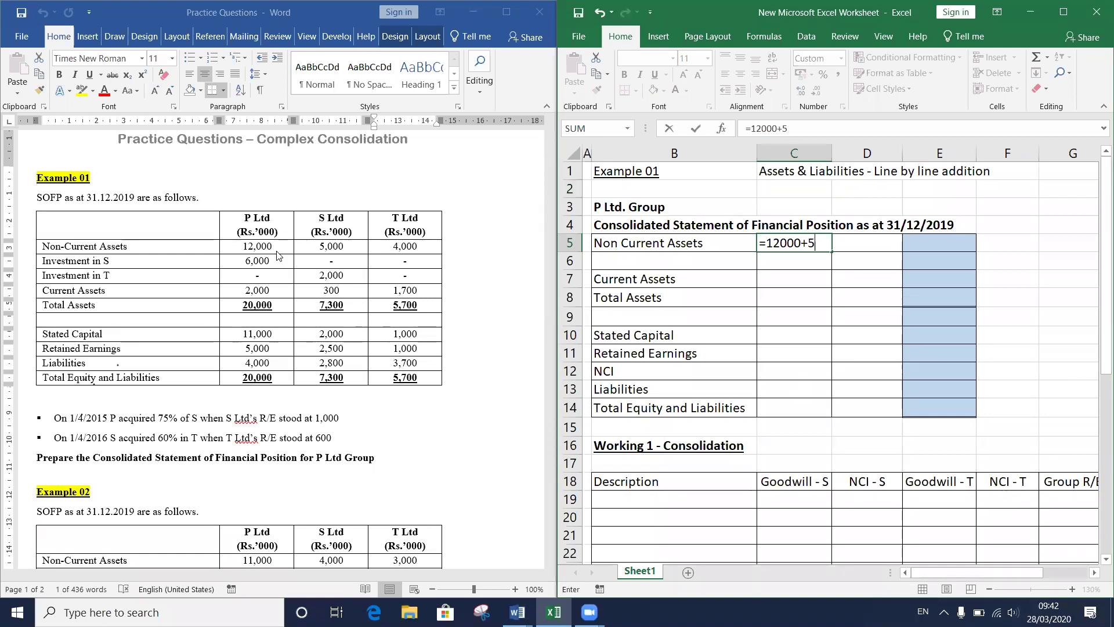
type("000+4000")
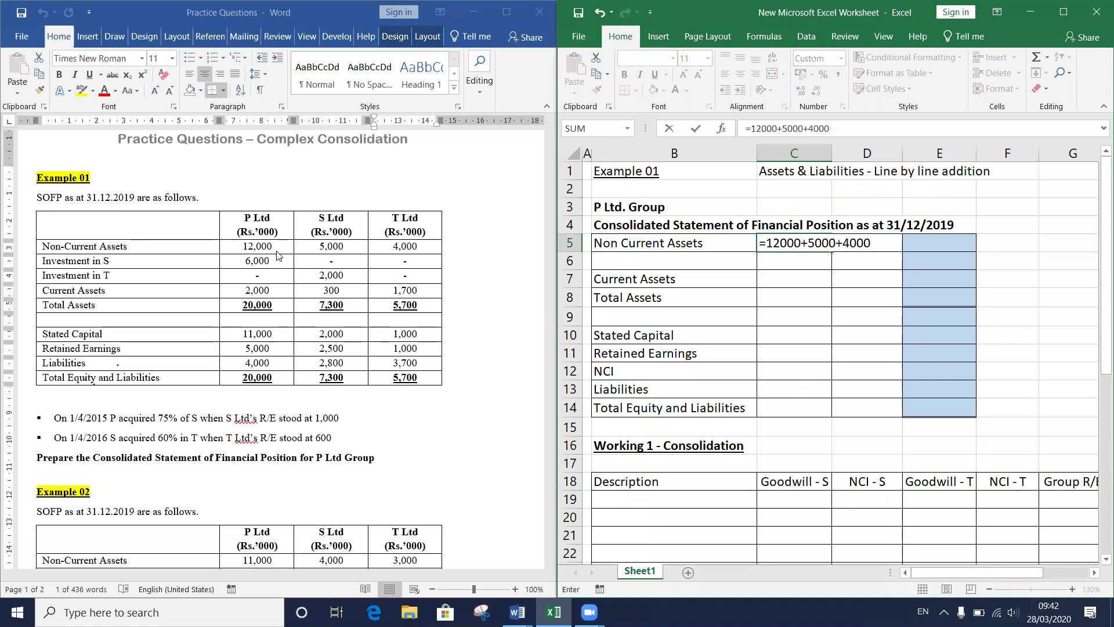
key("Return")
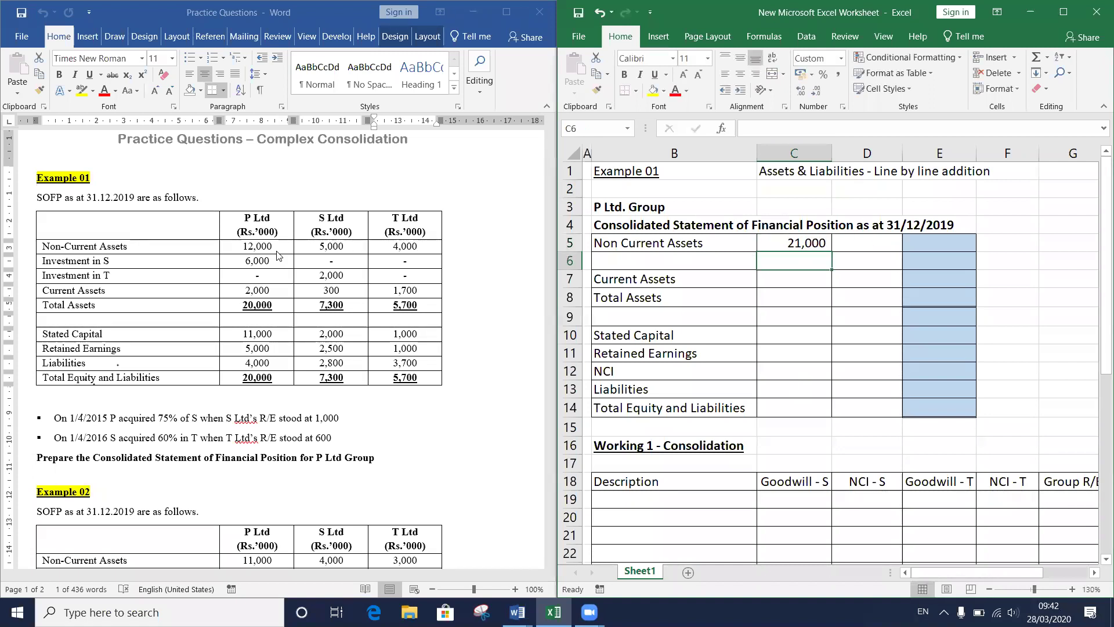
left_click(776, 245)
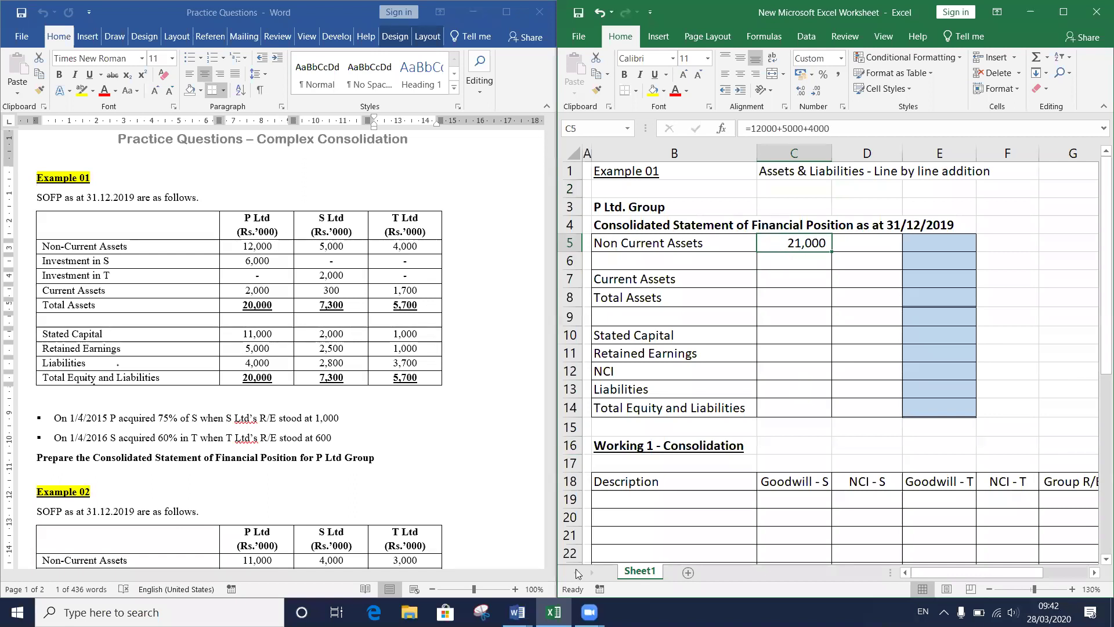
Step: Switch to the Practice Questions document in Word and enlarge it to 120% with the full Example 01 table in view
left_click(517, 613)
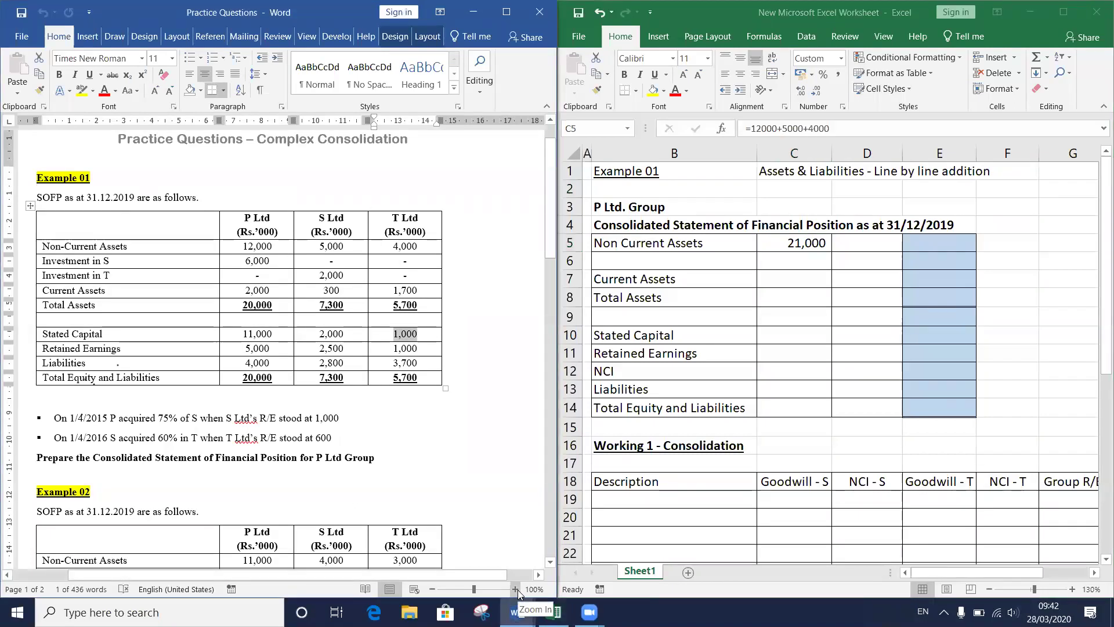
left_click(516, 589)
left_click(515, 589)
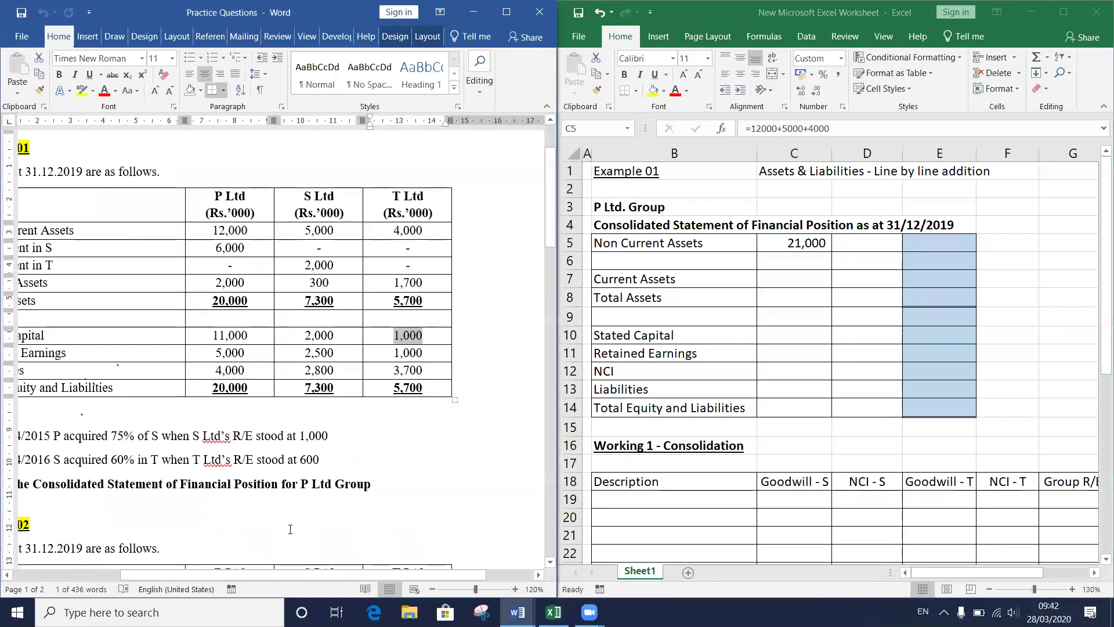
scroll(290, 529, "left", 5)
scroll(290, 530, "right", 2)
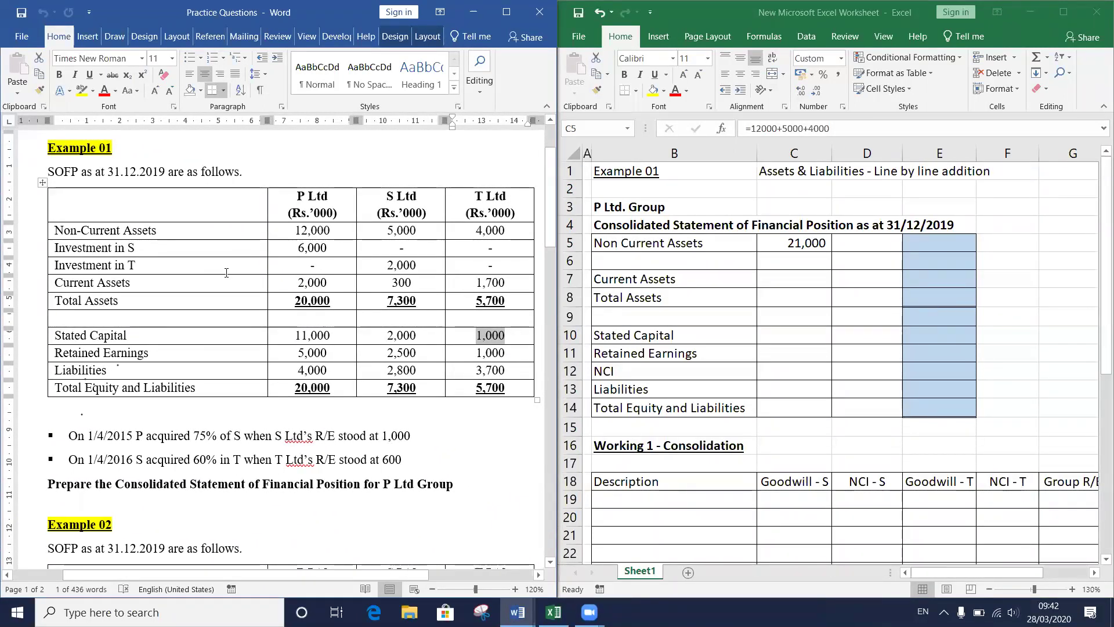
Step: Examine the Investment in S and Investment in T rows of the Example 01 table against the consolidated statement layout
left_click_drag(177, 248, 492, 264)
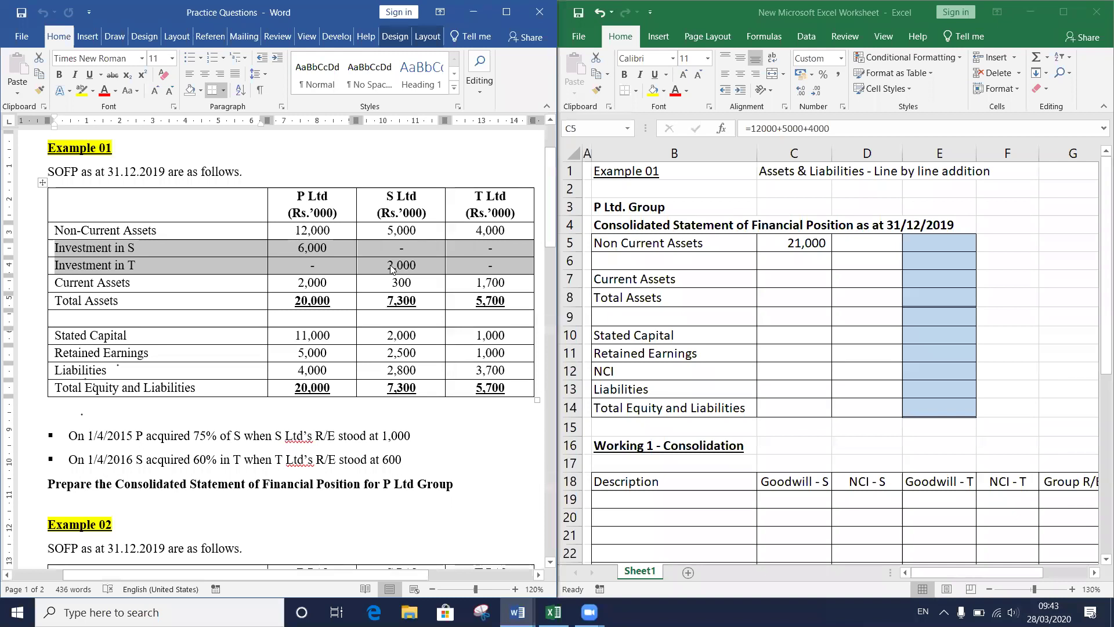
left_click(339, 249)
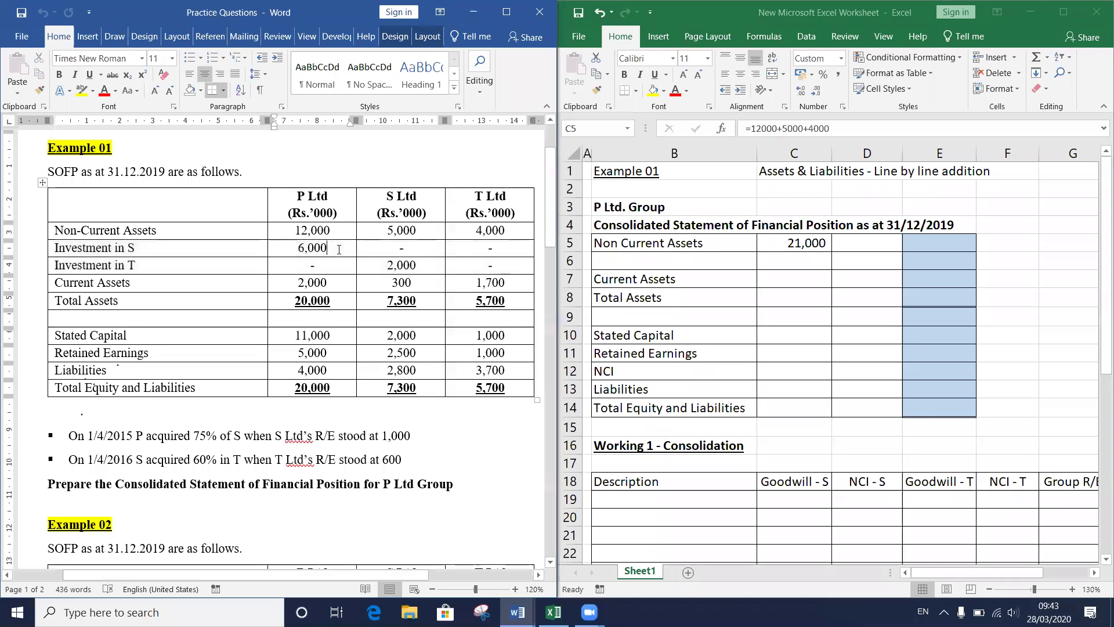
double_click(312, 247)
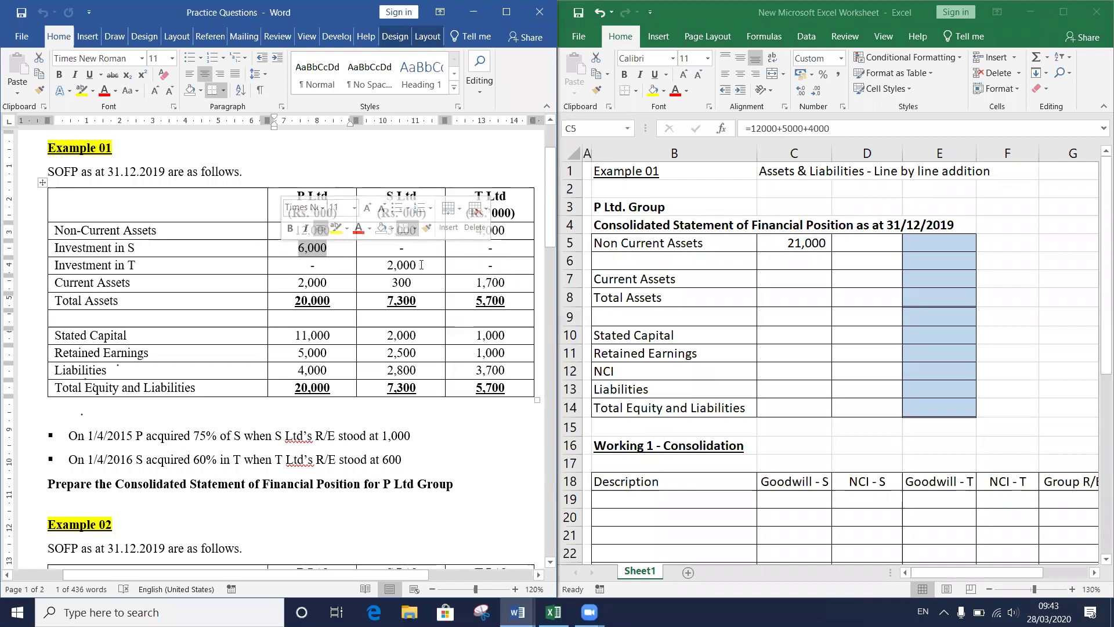
left_click_drag(401, 265, 154, 252)
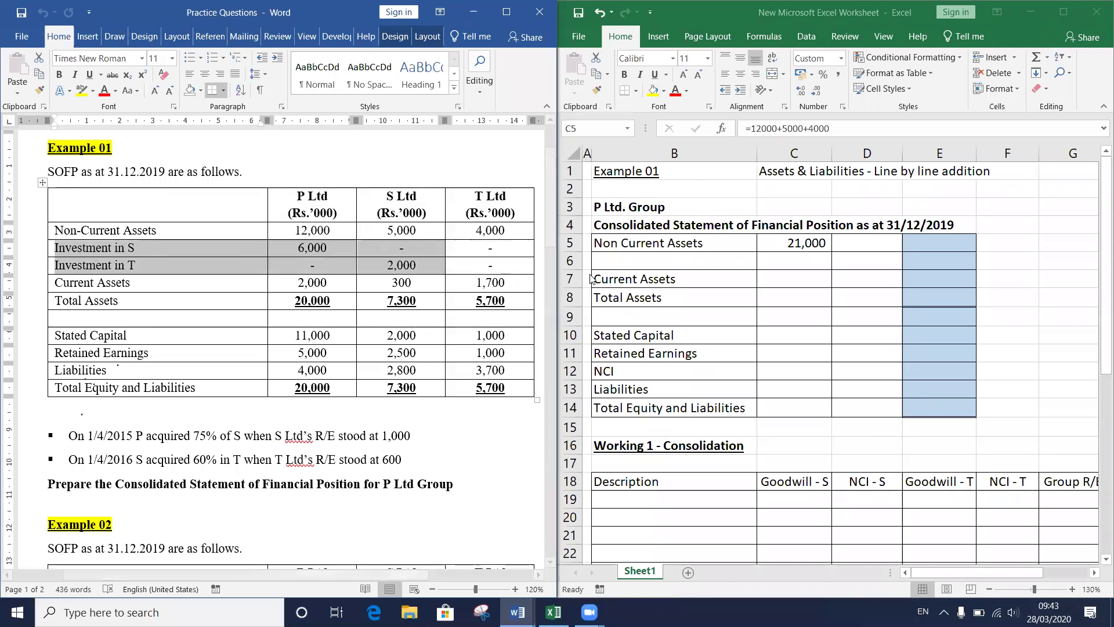
left_click(606, 266)
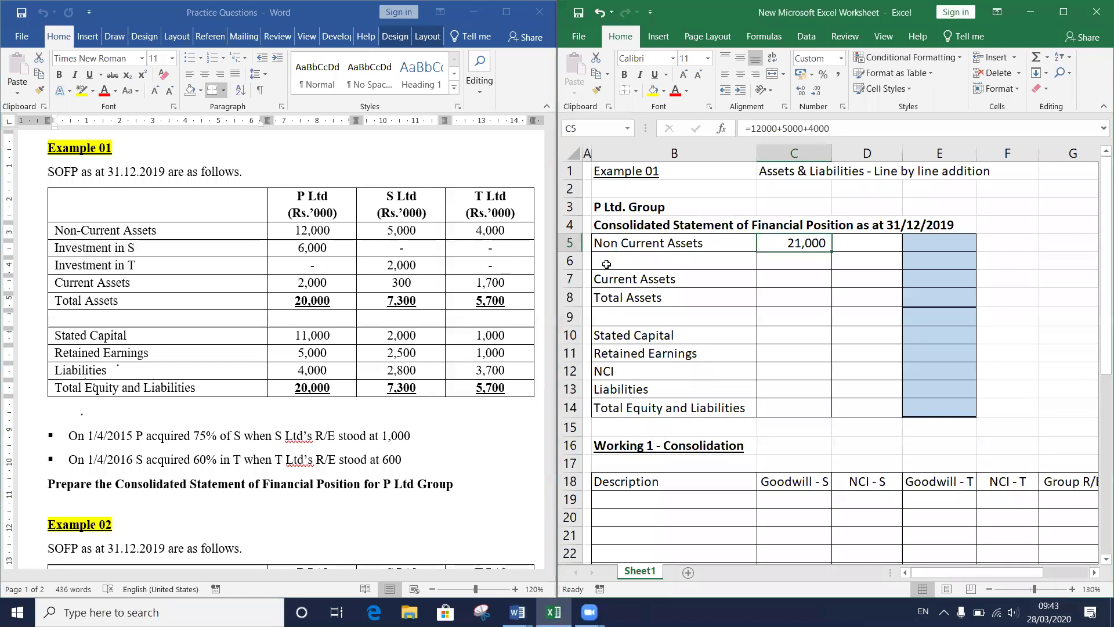
left_click(65, 249)
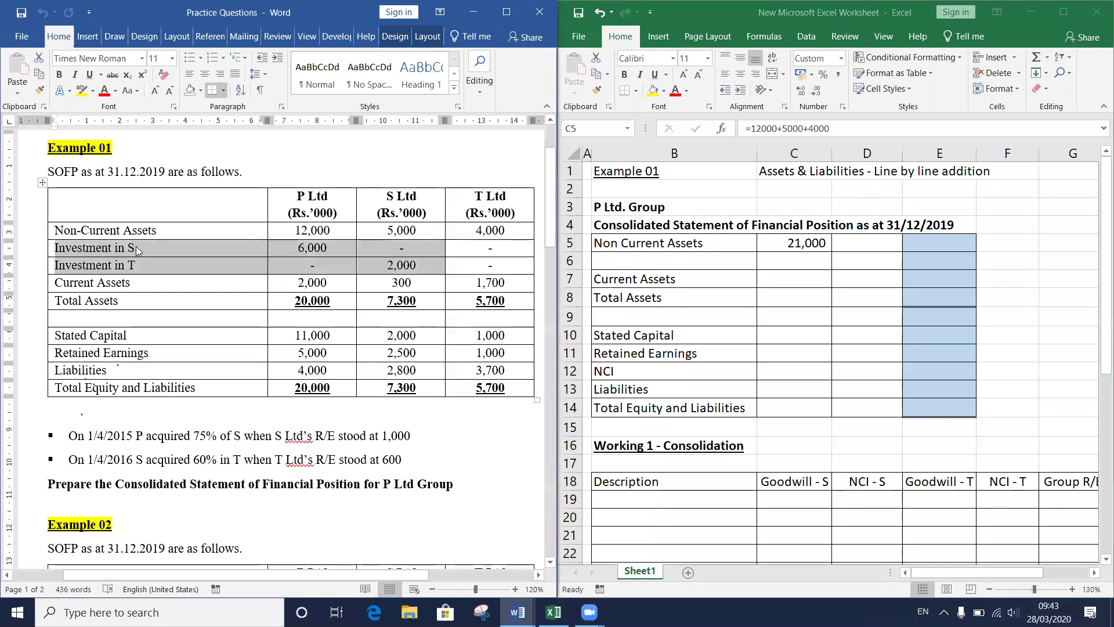
left_click(137, 265)
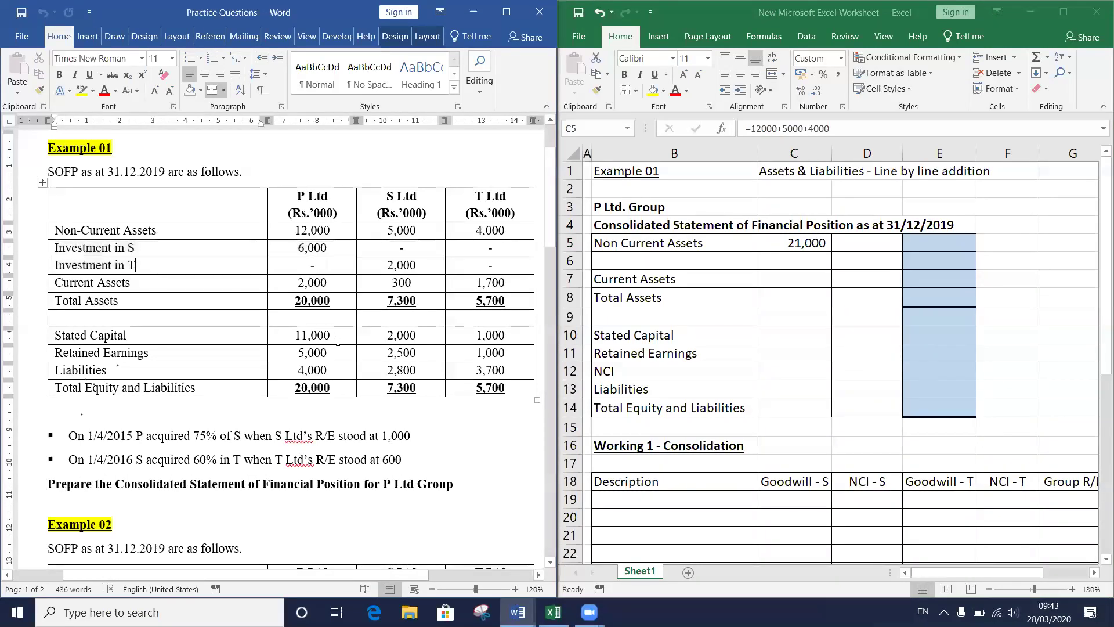
Step: Enter the formula =2000+300+1700 for Current Assets in cell C7 of the consolidated statement
left_click(196, 286)
left_click(794, 285)
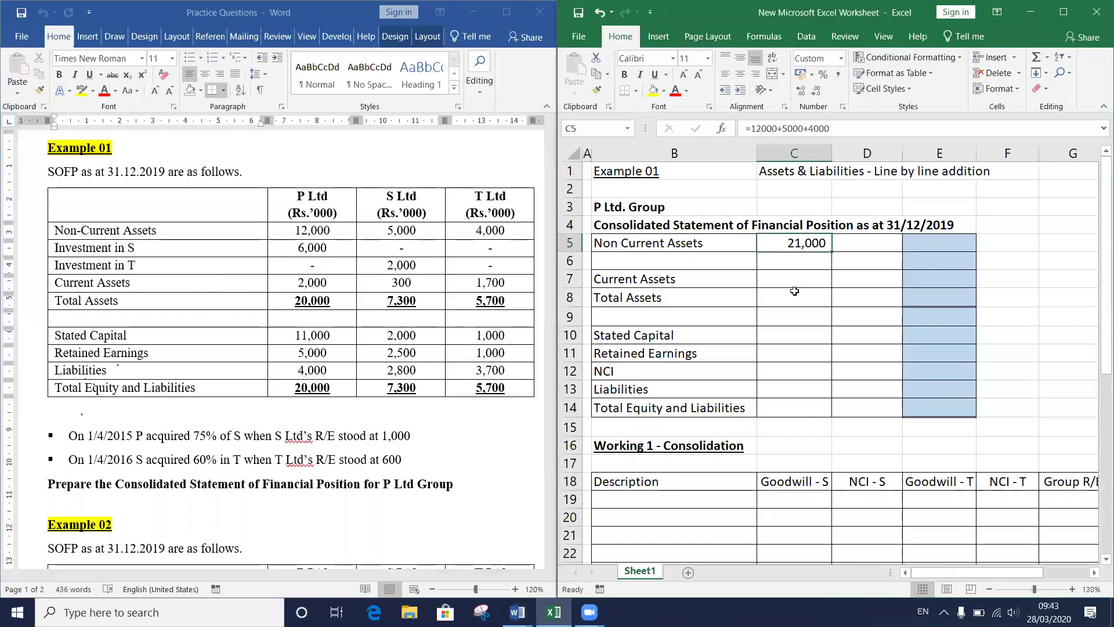
left_click(791, 279)
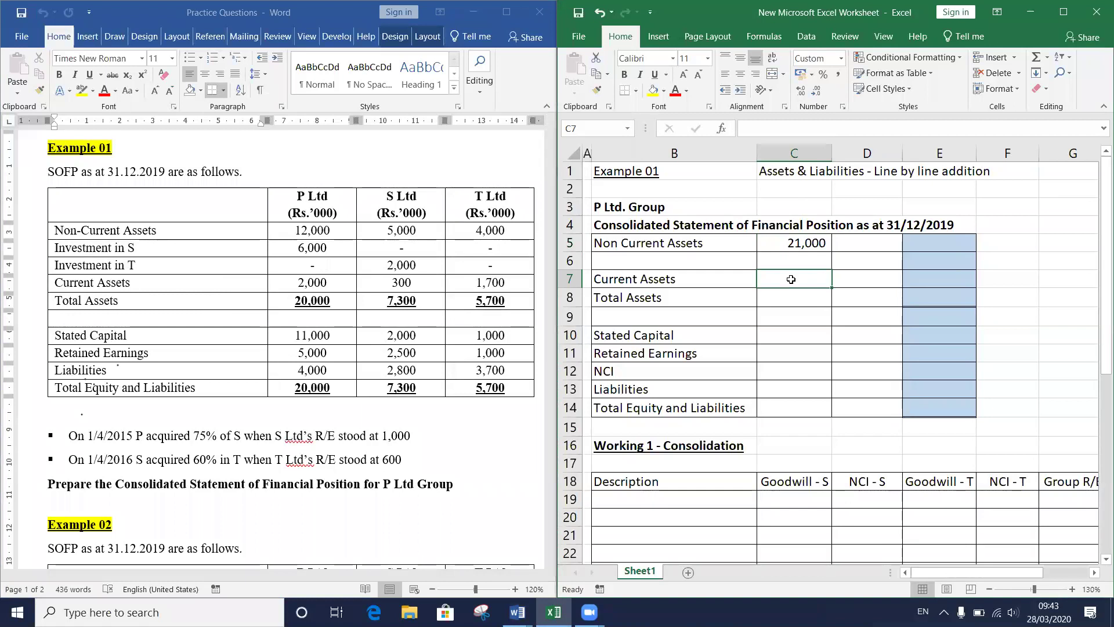
type("=")
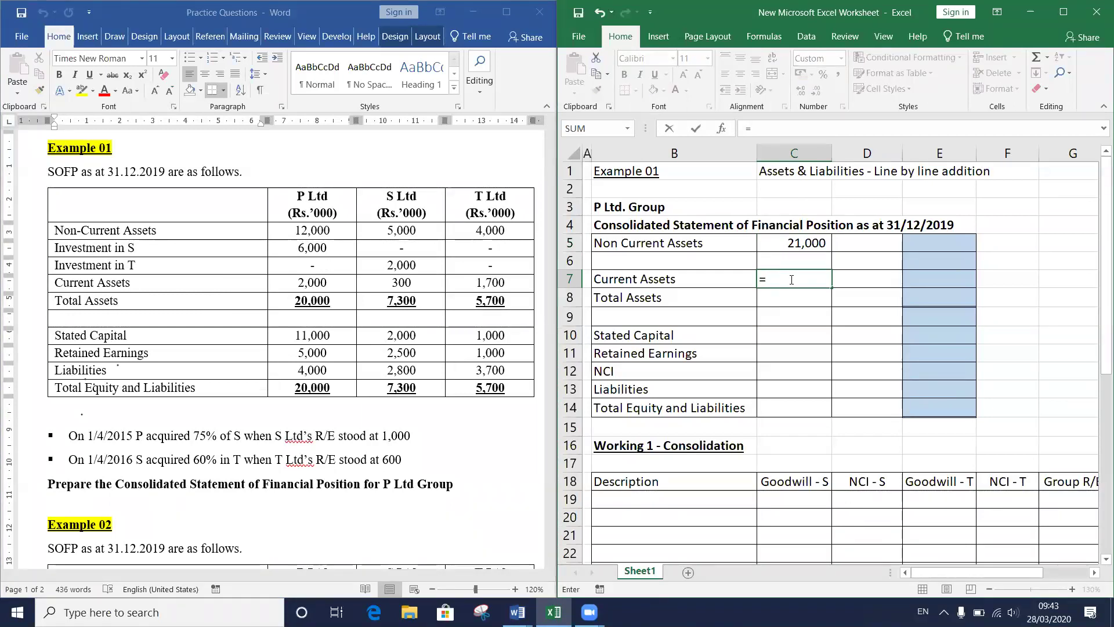
type("2000")
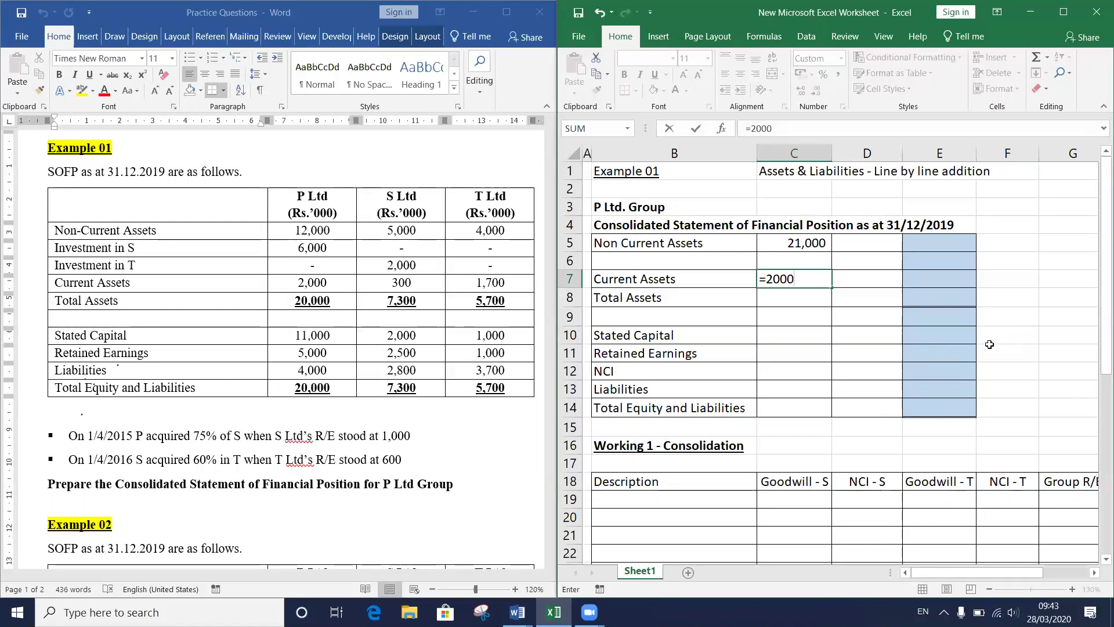
type("+300")
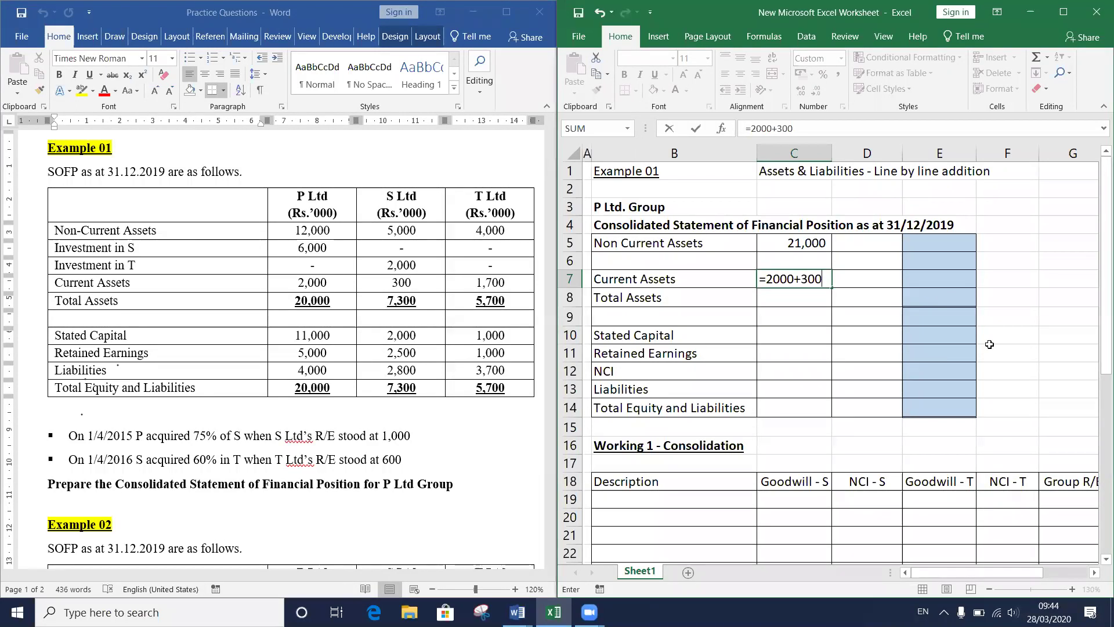
type("+1700")
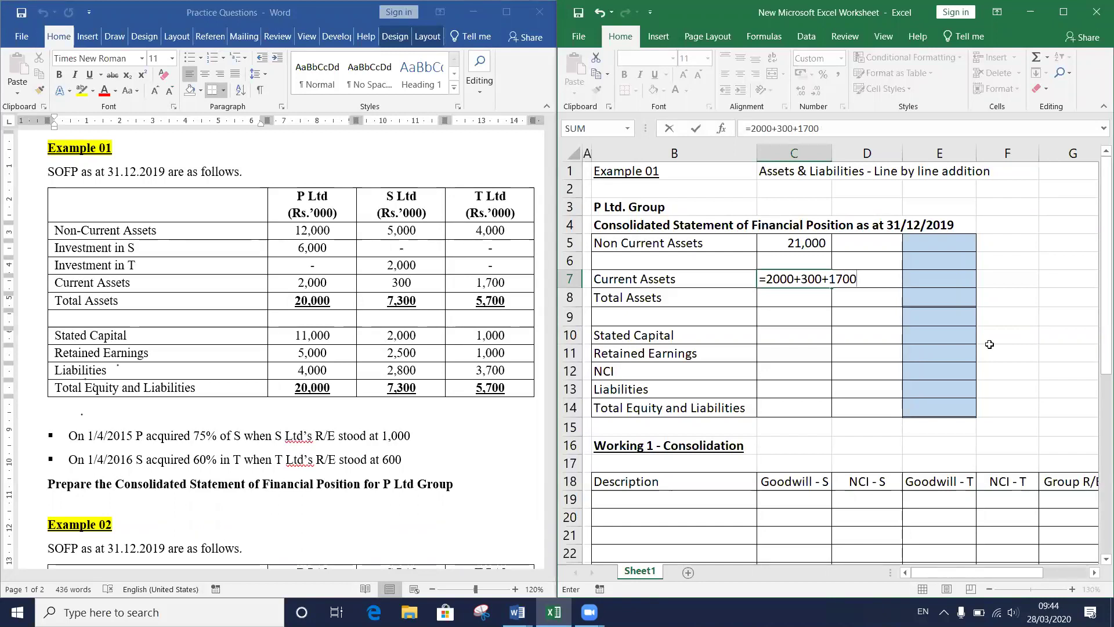
key("Return")
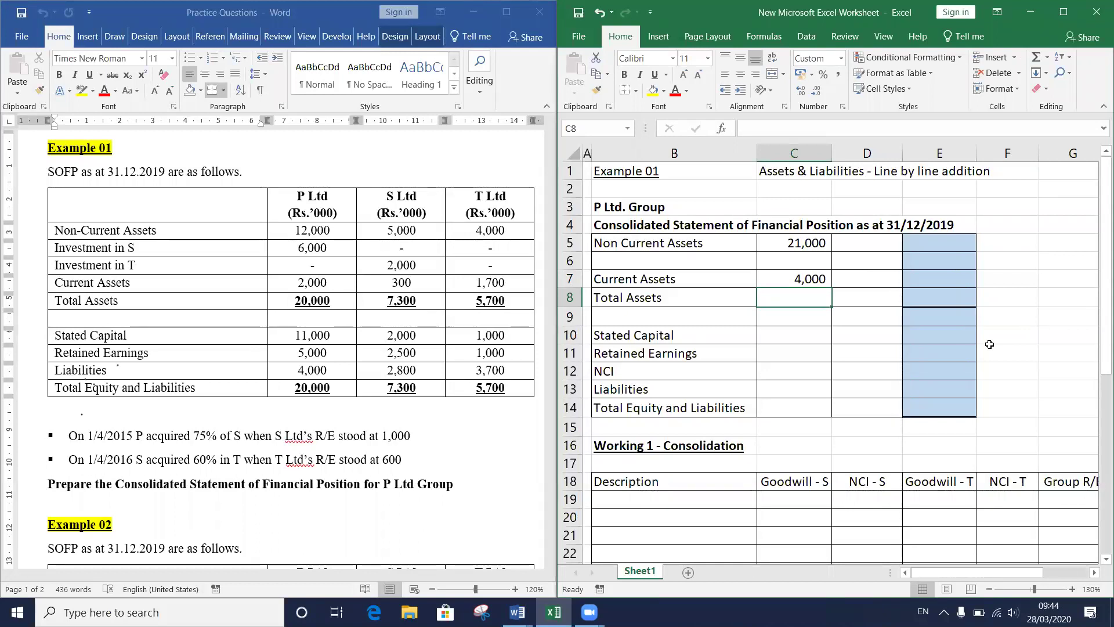
left_click(779, 279)
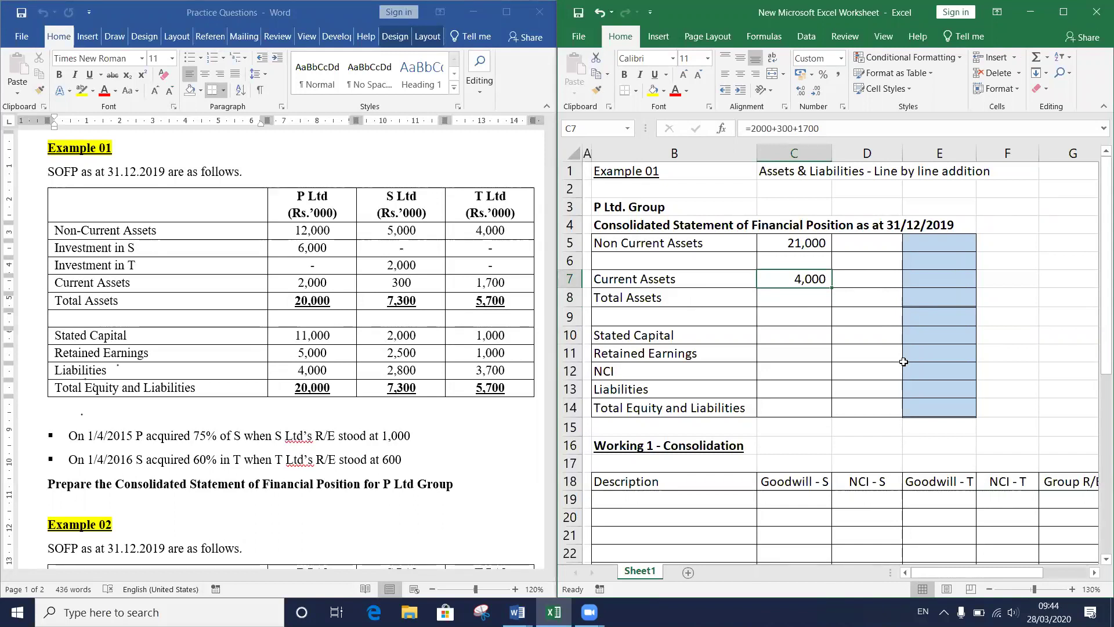
Step: Enter the formula =4000+2800+3700 for Liabilities in cell C13, adding the three companies' liabilities line by line
left_click(776, 171)
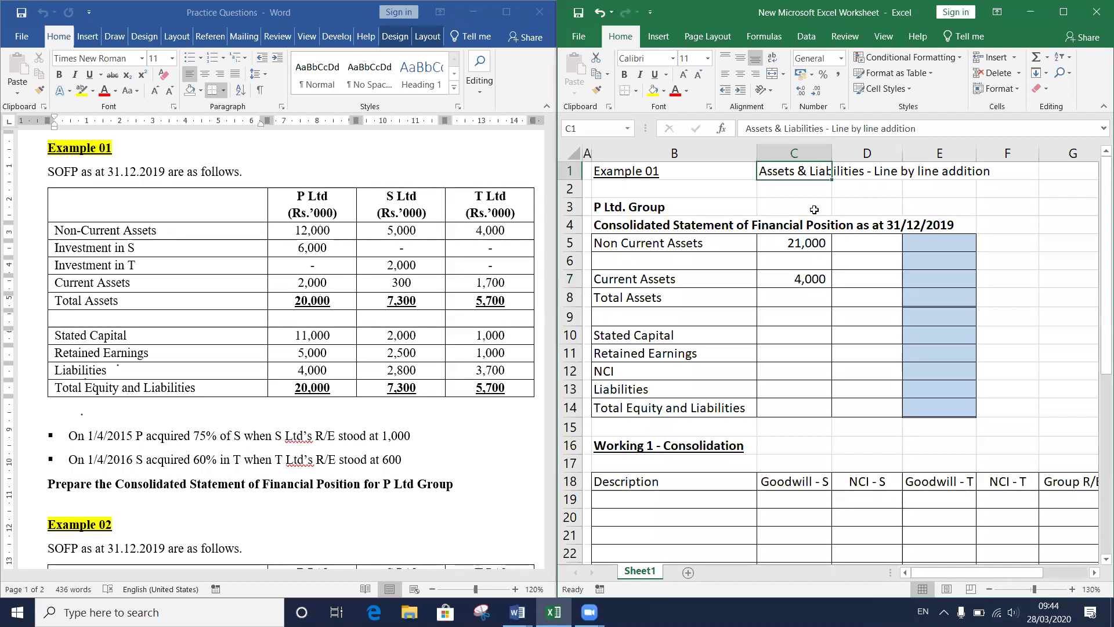
left_click_drag(647, 337, 650, 372)
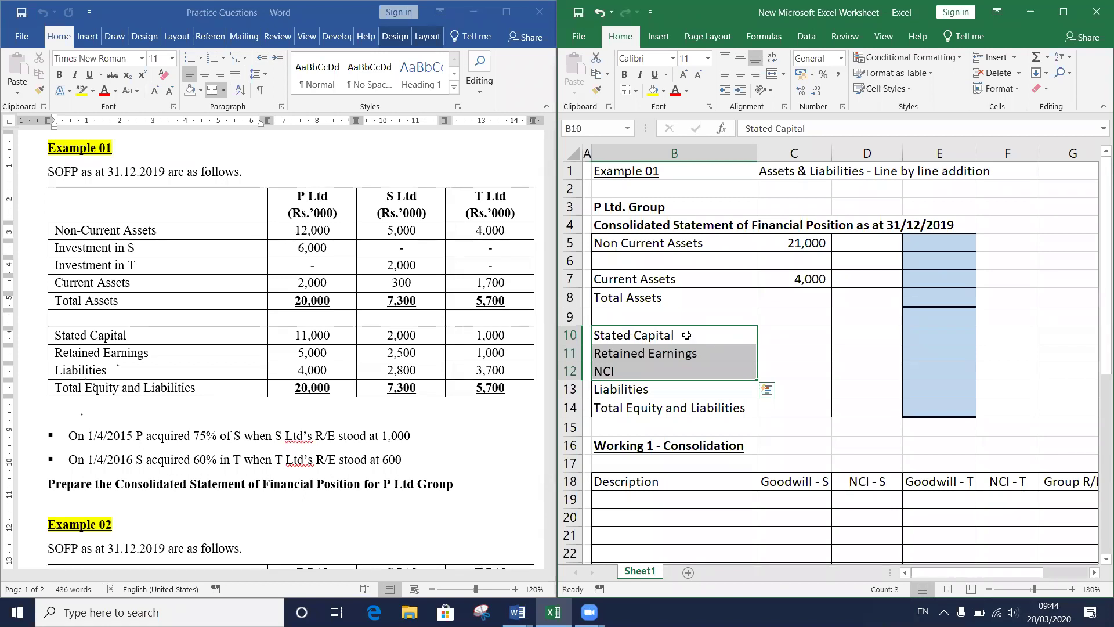
left_click_drag(674, 335, 687, 370)
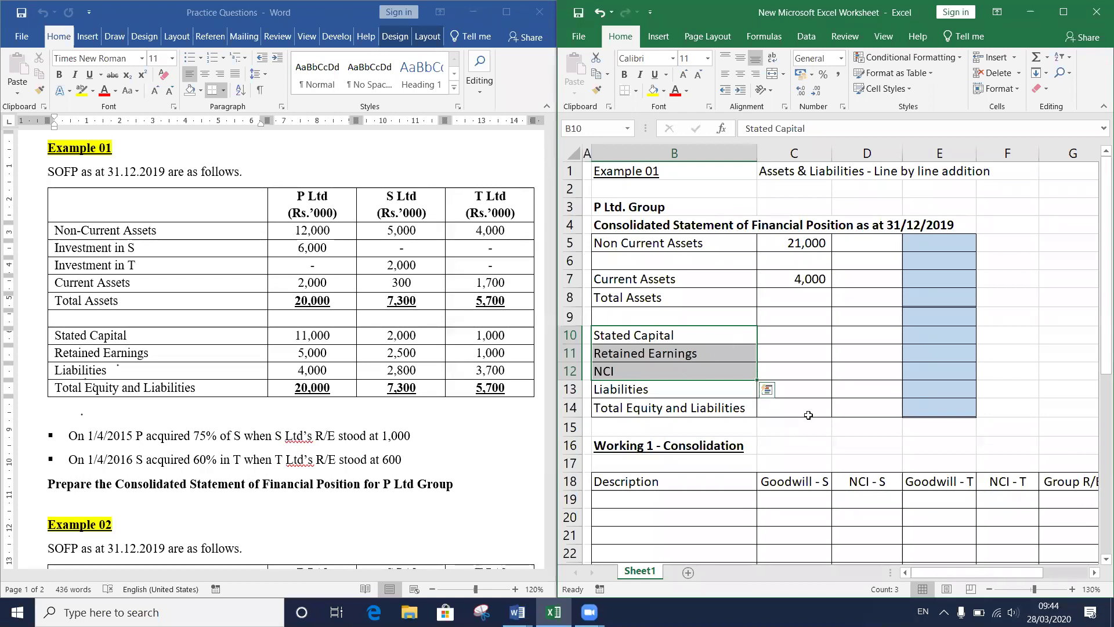
left_click(806, 384)
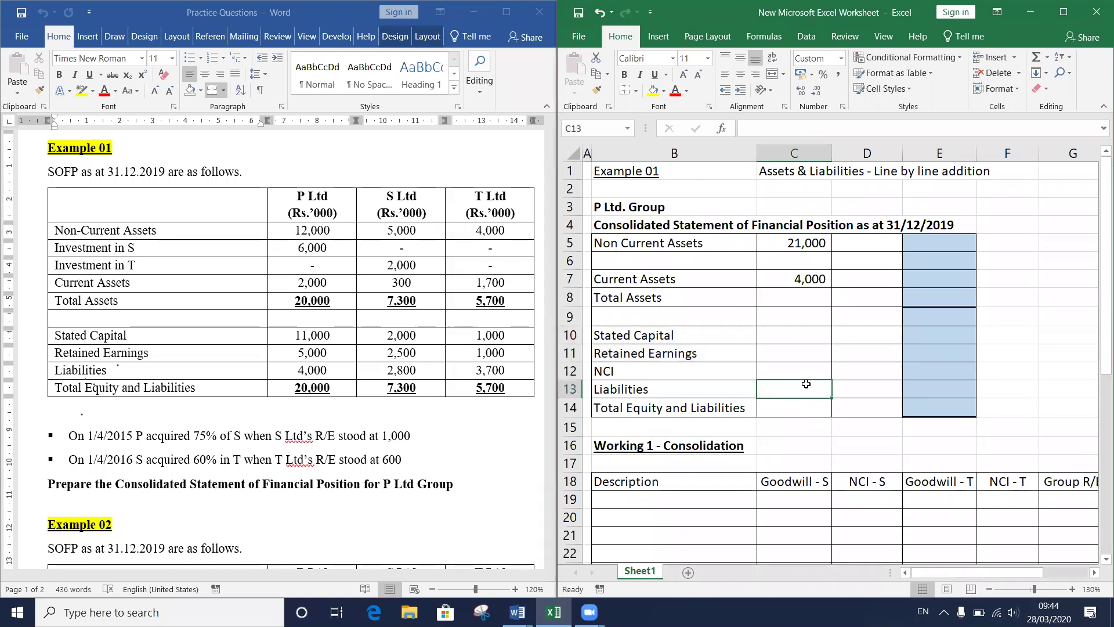
type("=")
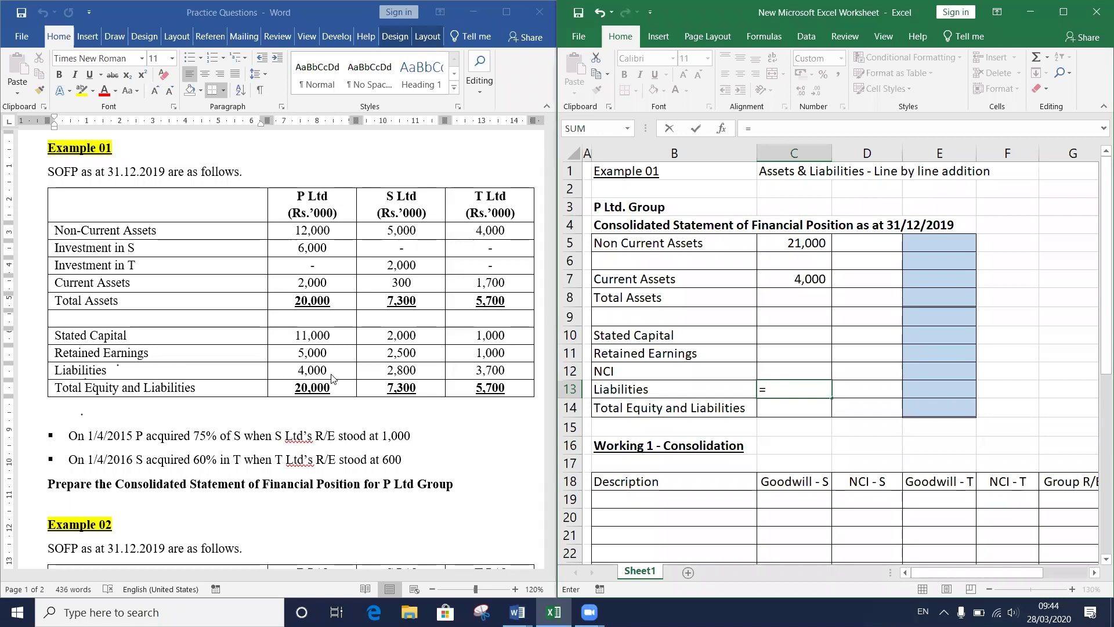
type("40002800")
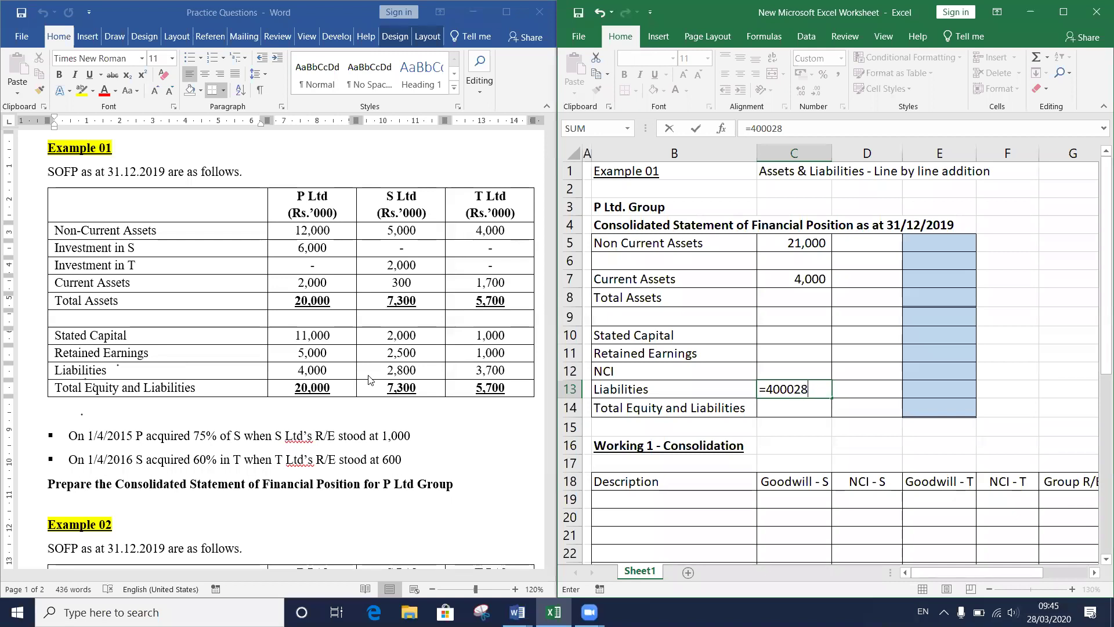
key("BackSpace")
key("BackSpace")
key("BackSpace")
key("BackSpace")
type("+2800+3700")
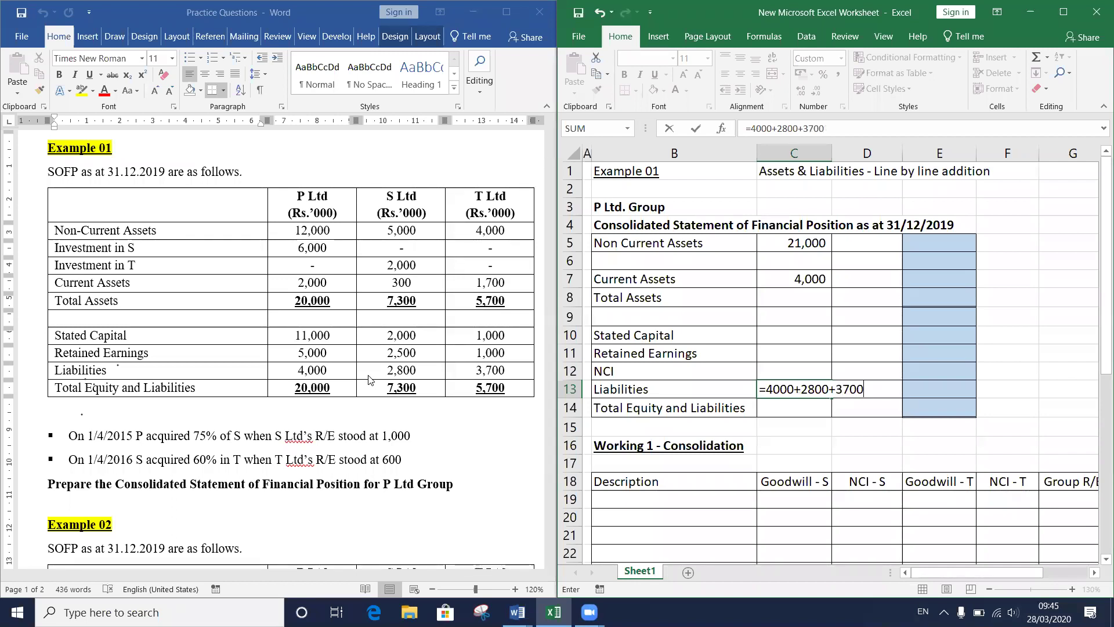
key("Return")
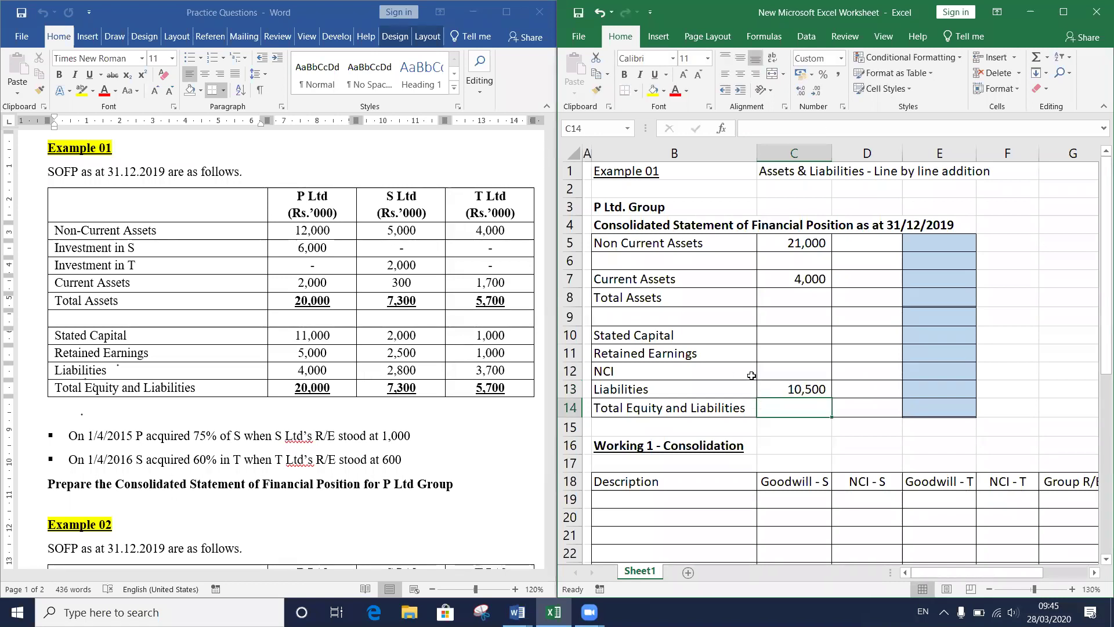
left_click(778, 389)
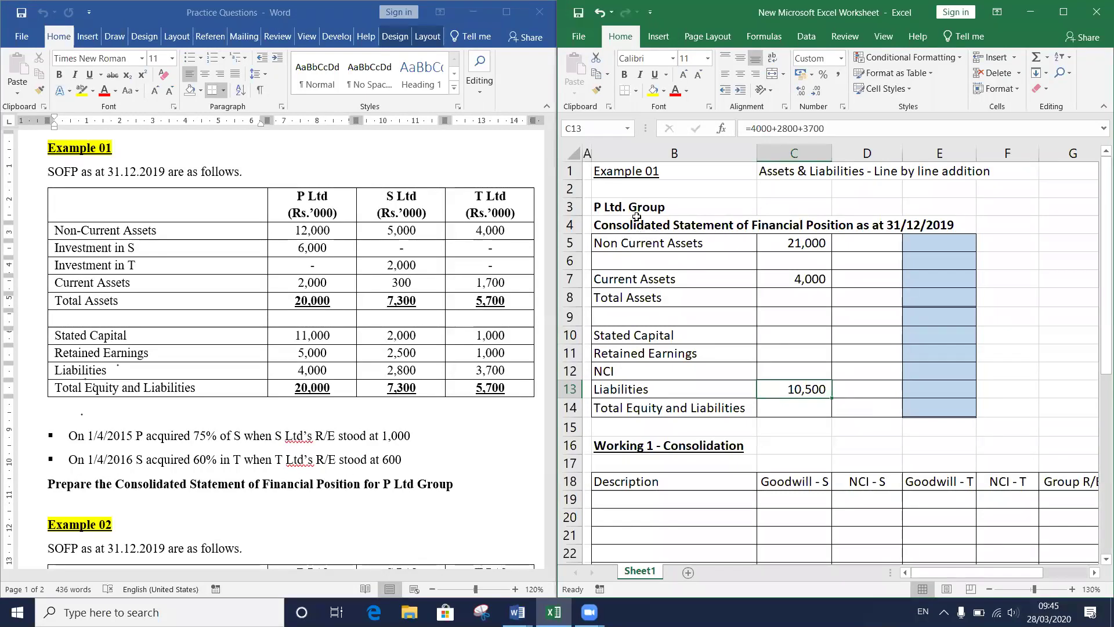
Step: Enter the reference "Working 1" beside Retained Earnings in cell C11
mouse_move(654, 243)
left_mouse_down()
mouse_move(795, 244)
mouse_move(915, 411)
mouse_move(928, 411)
left_mouse_up()
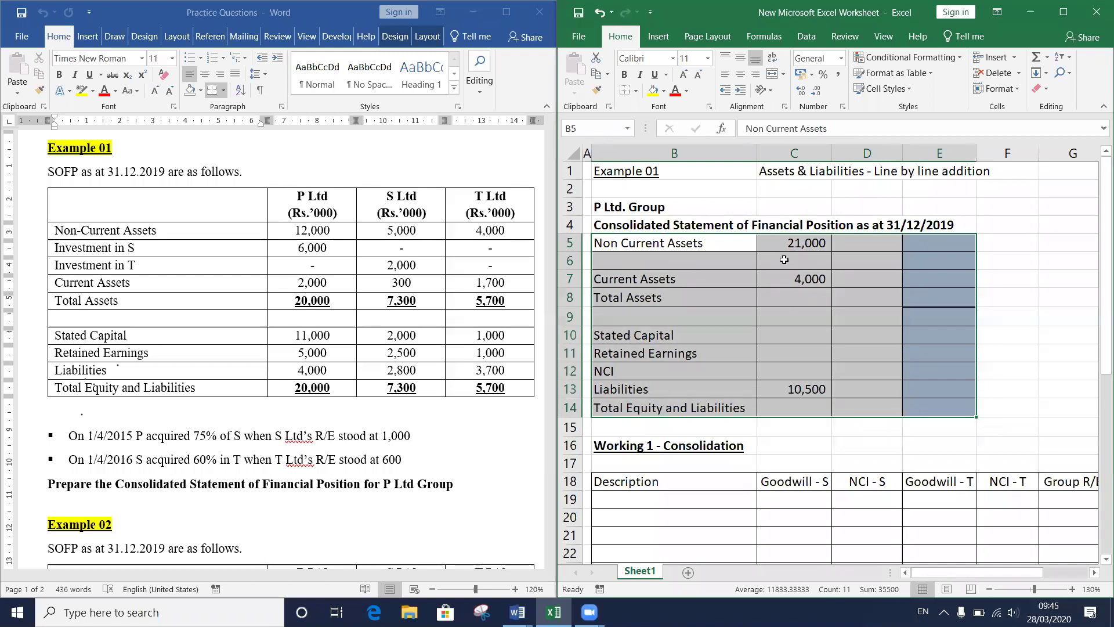
left_click(774, 171)
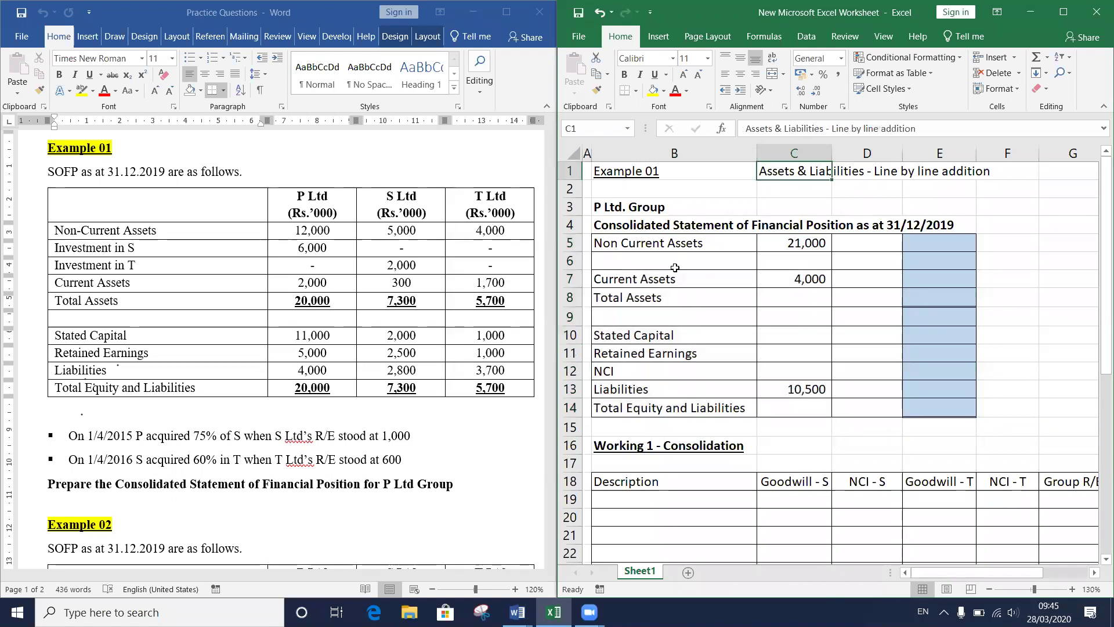
left_click_drag(716, 337, 710, 371)
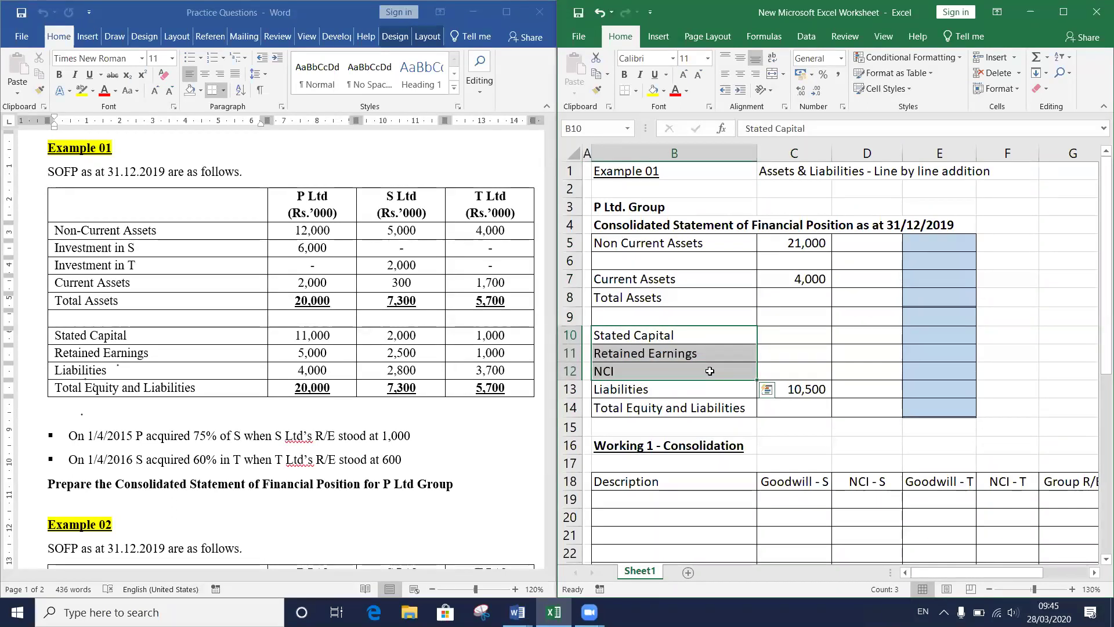
left_click(735, 354)
scroll(807, 330, "down", 1)
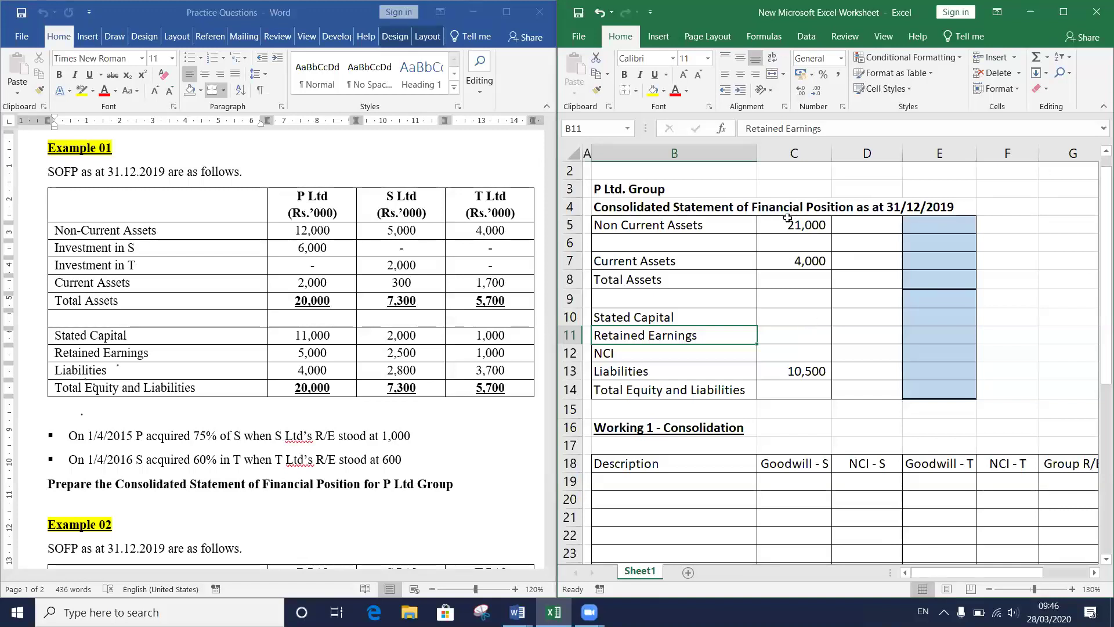
scroll(794, 361, "down", 2)
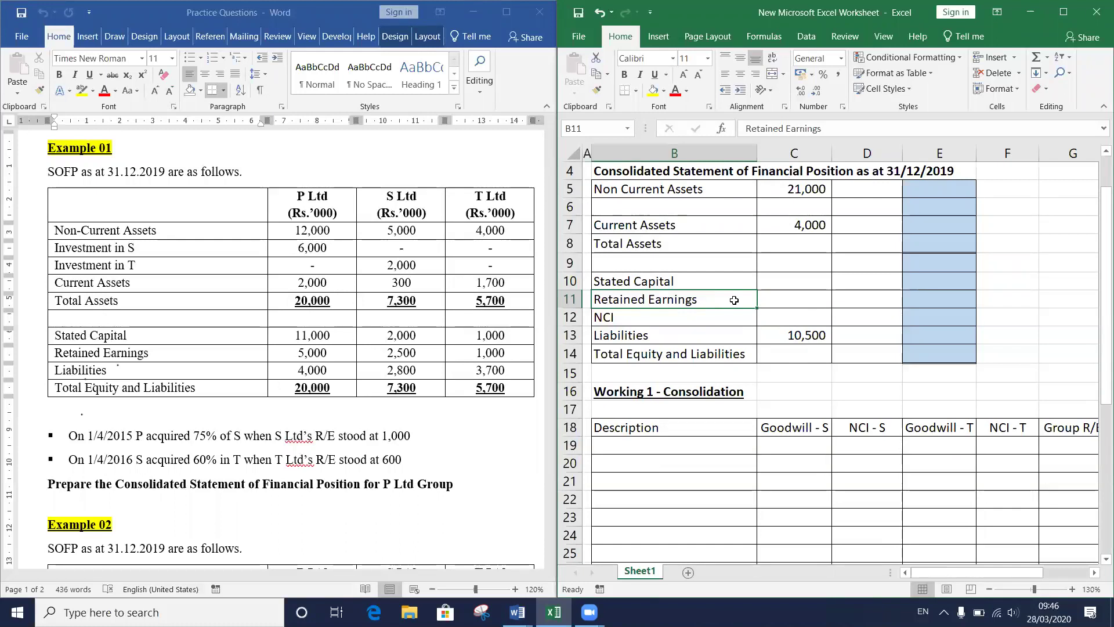
left_click(773, 297)
type("Working")
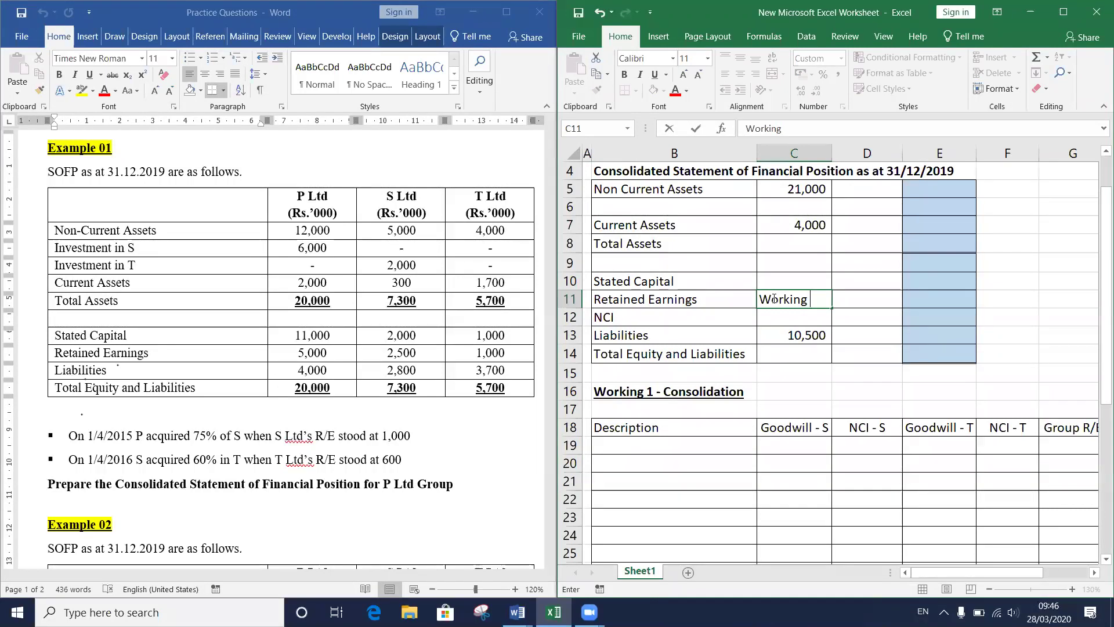
type(" 1")
key("ctrl+Return")
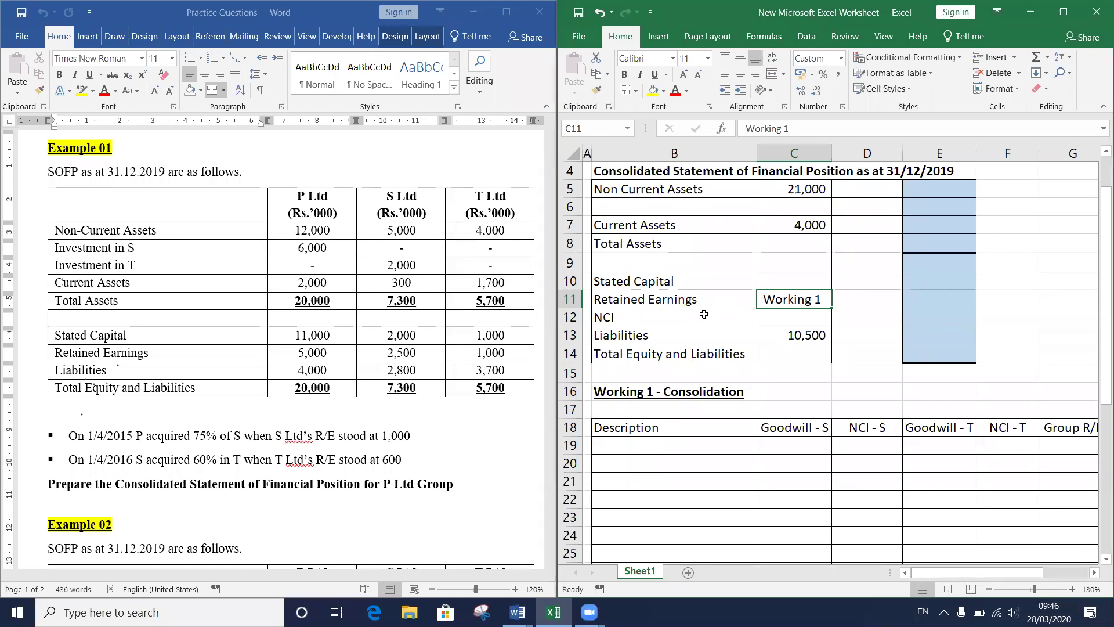
Step: Copy the "Working 1" reference from the Retained Earnings row to the NCI row in cell C12
left_click(704, 314)
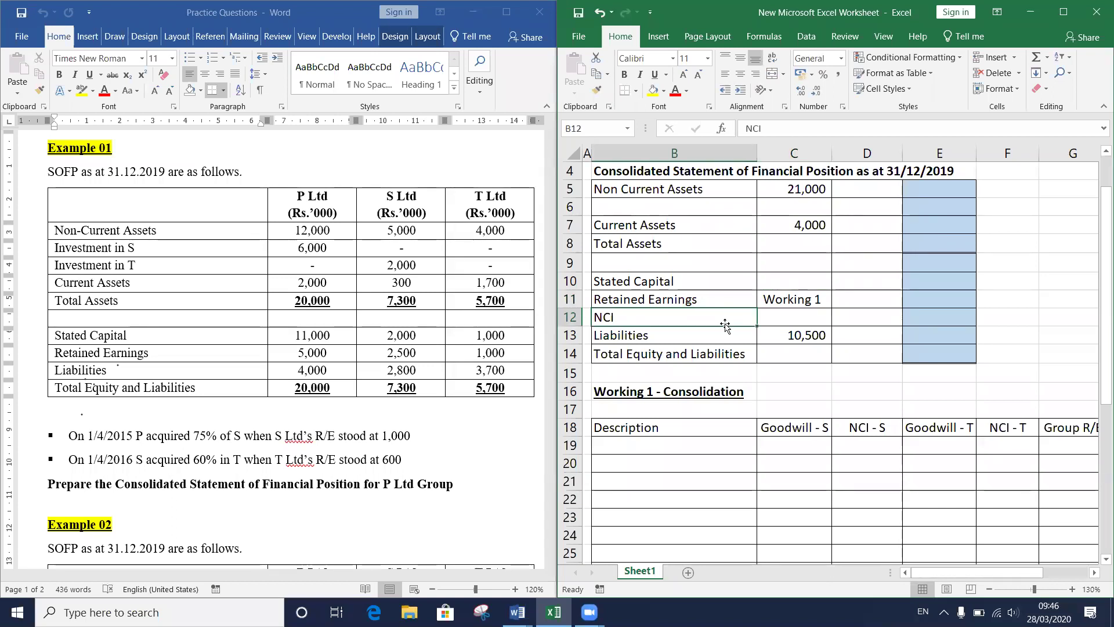
left_click_drag(778, 310, 778, 305)
key("ctrl+c")
key("Return")
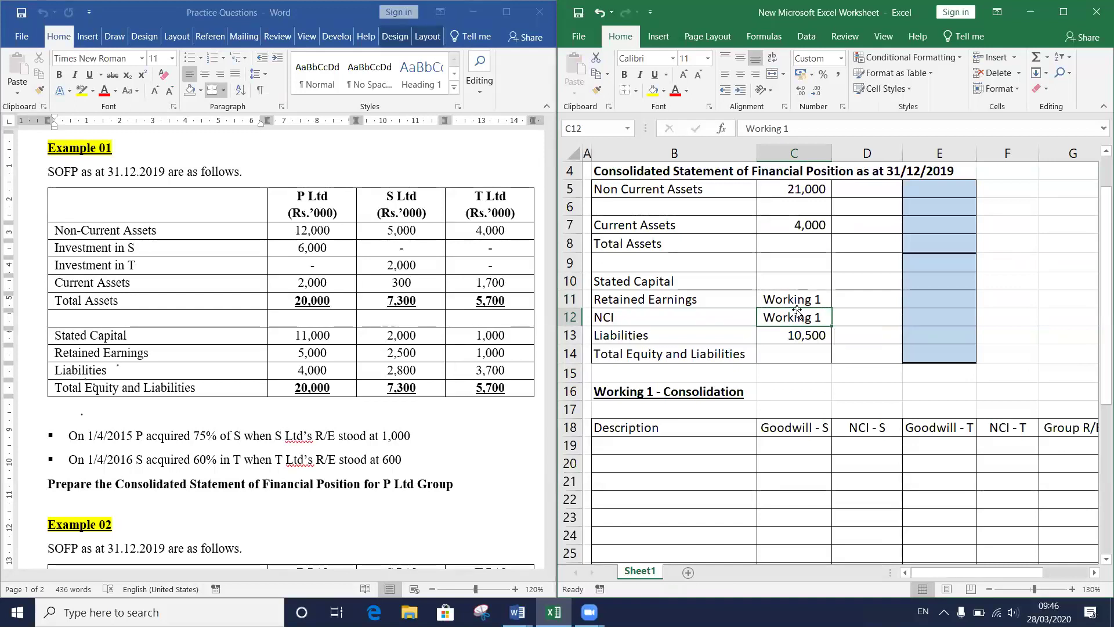
Step: Enter P Ltd's stated capital of 11000 in cell E10 of the Stated Capital row
left_click(682, 280)
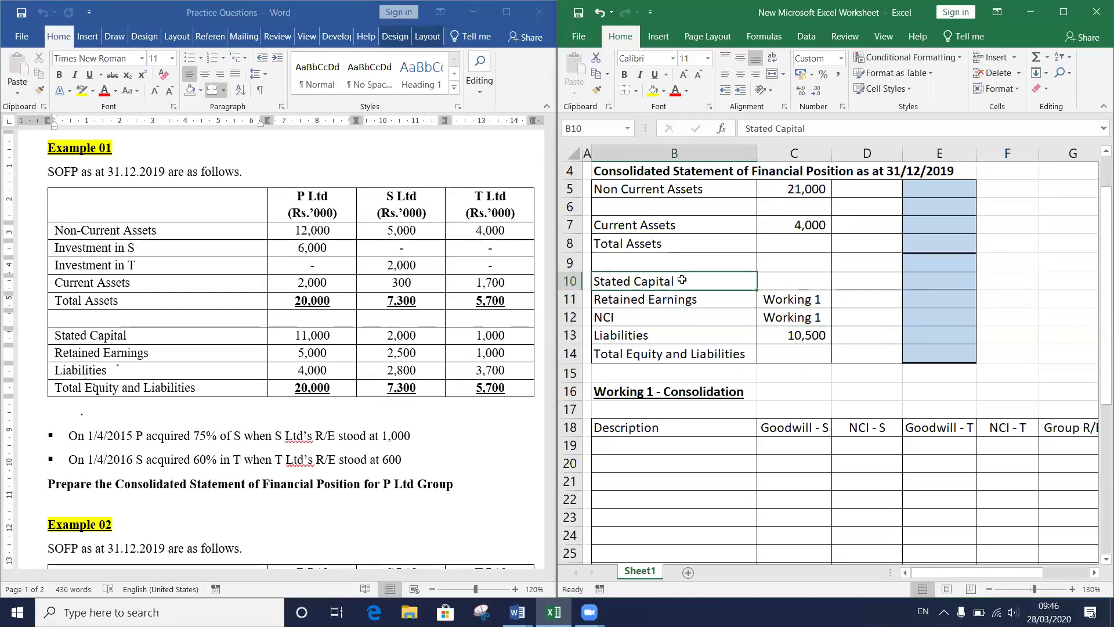
left_click(934, 282)
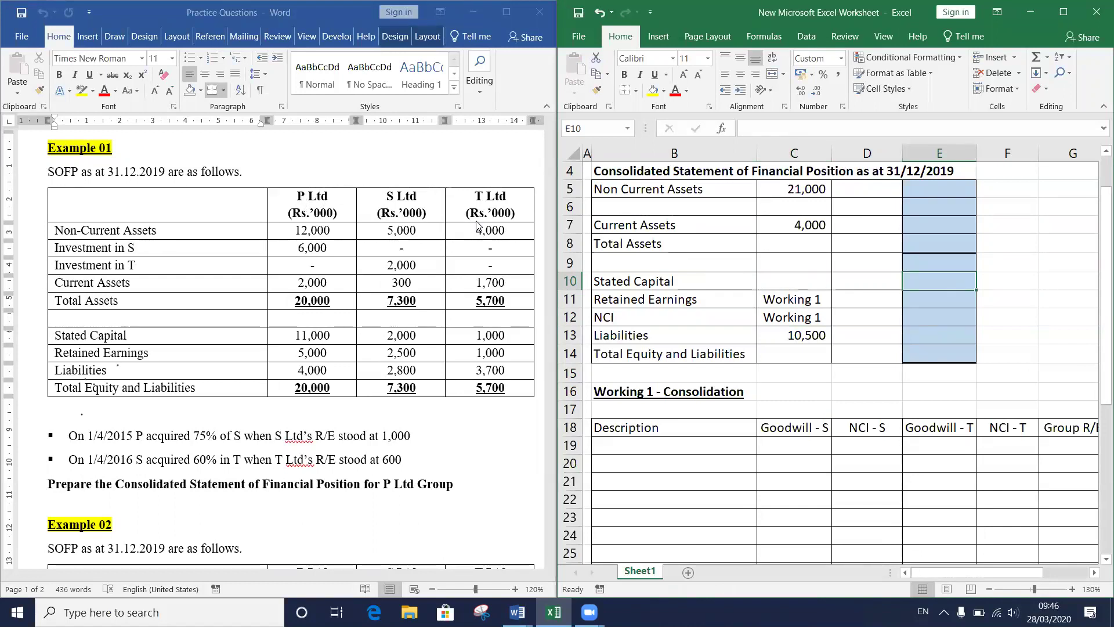
scroll(747, 244, "up", 1)
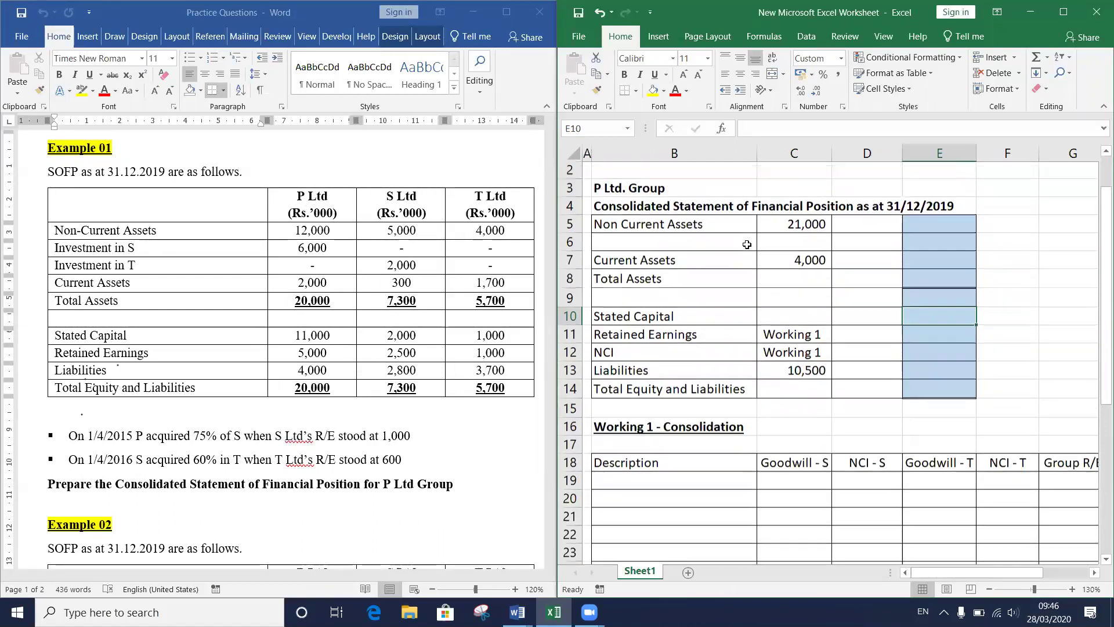
left_click(636, 190)
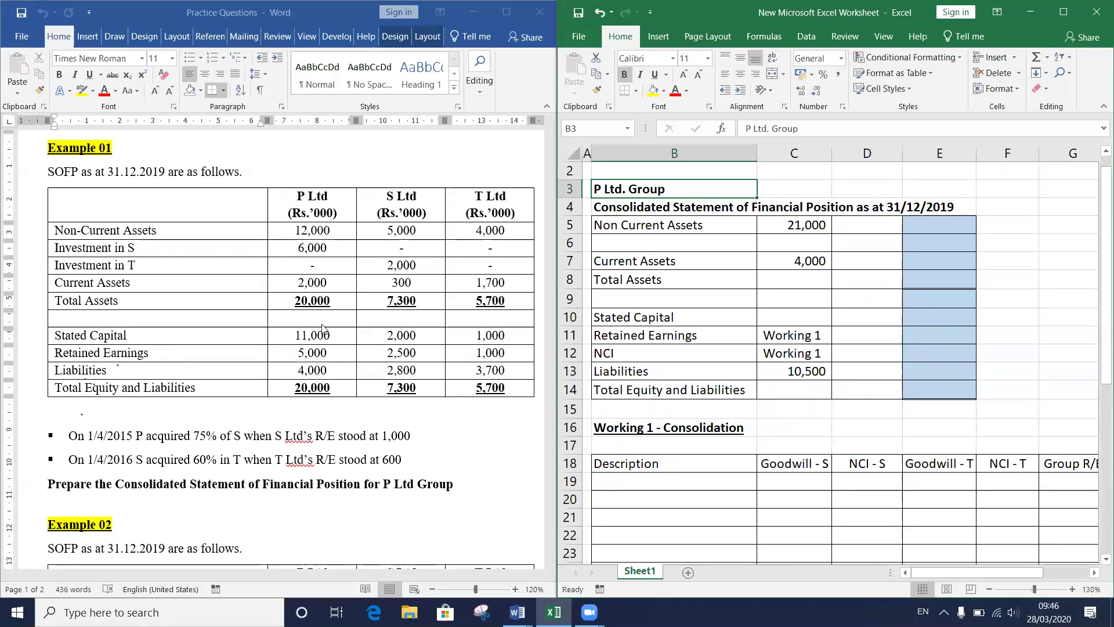
left_click(930, 318)
type("11000")
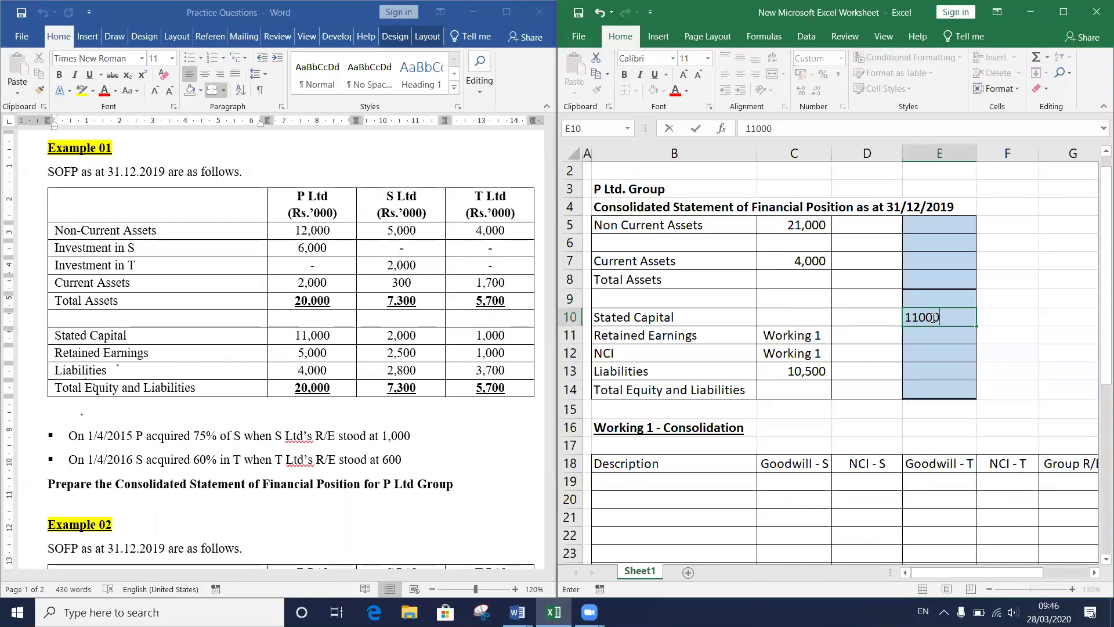
key("Return")
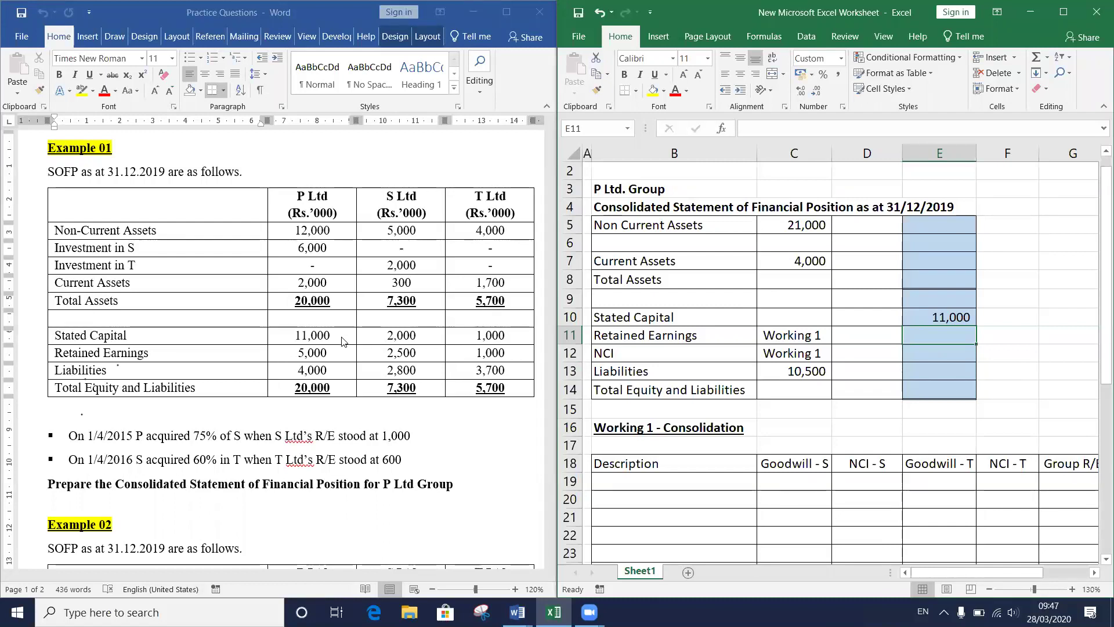
left_click(920, 317)
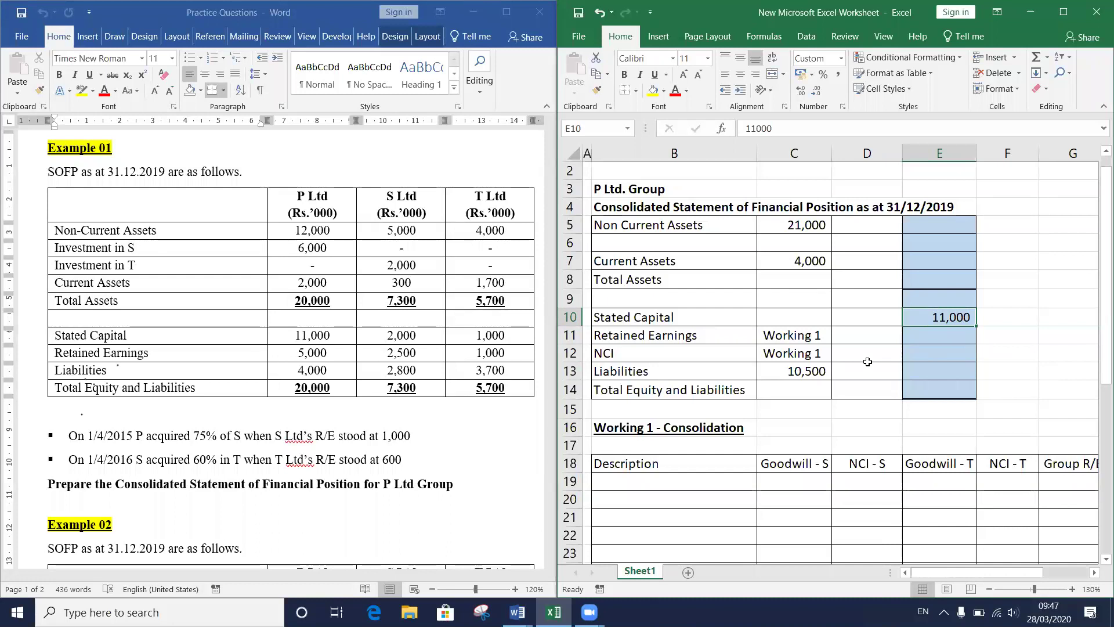
Step: Switch to the Example 01 Word document and place it beside the worksheet in place of the practice questions
scroll(843, 401, "down", 2)
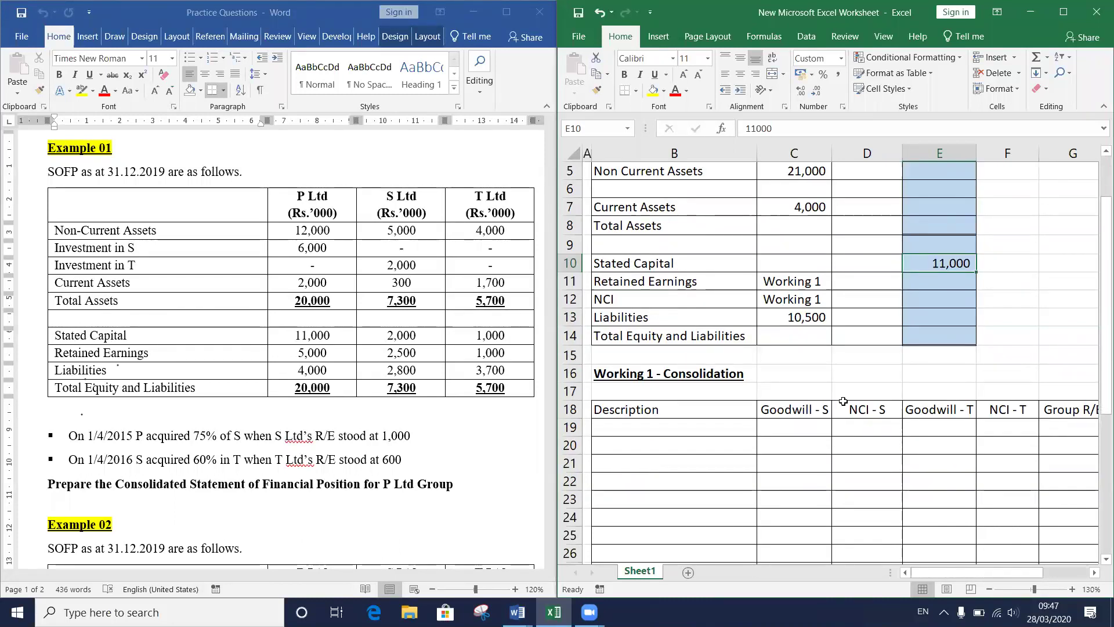
scroll(843, 401, "down", 2)
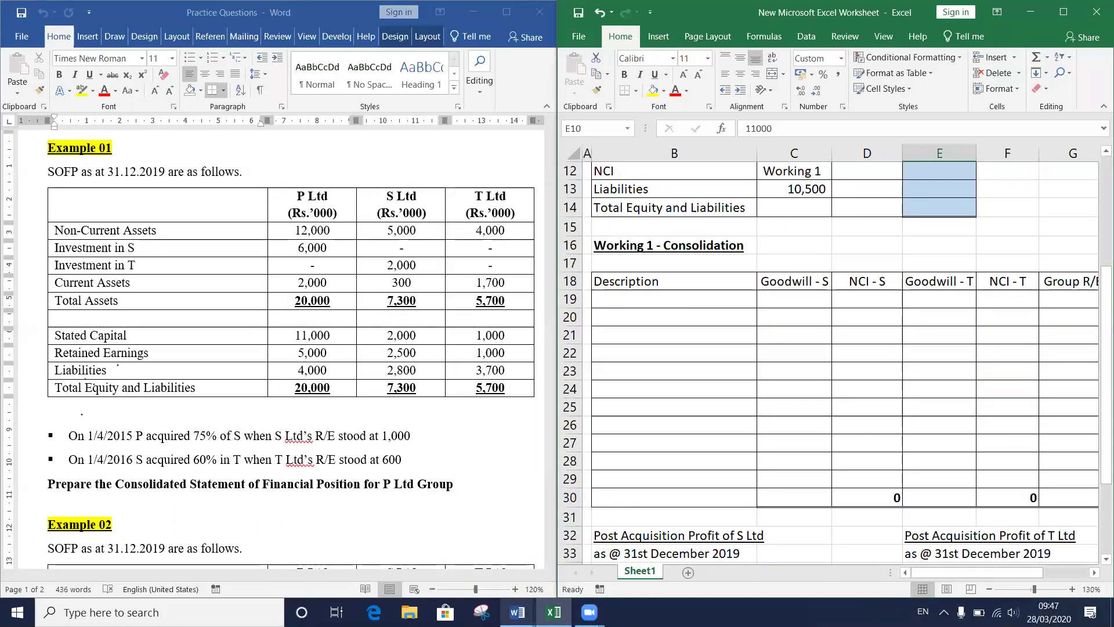
mouse_move(517, 613)
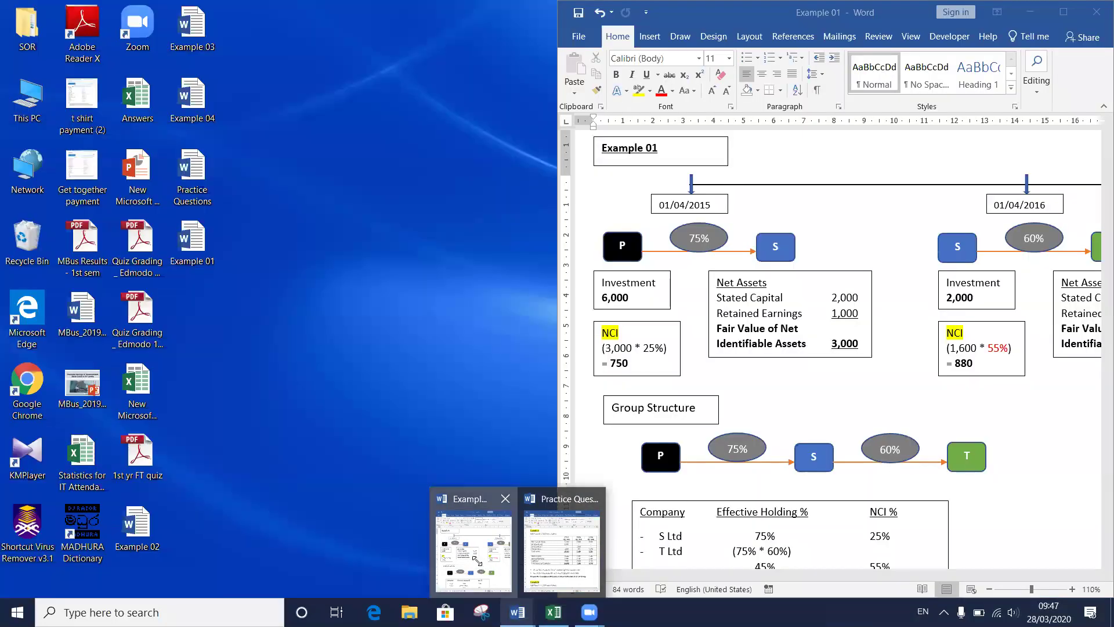
left_click(477, 561)
key("super+Left")
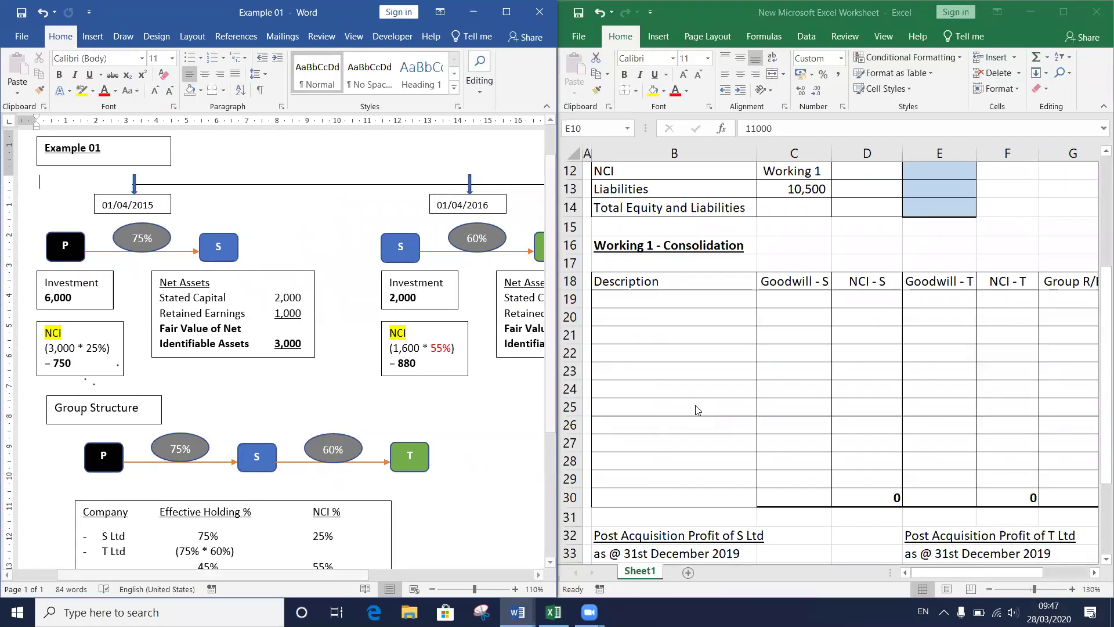
Step: Review the column headings of the Working 1 consolidation table in row 18, from Description to Group R/E
left_click(693, 300)
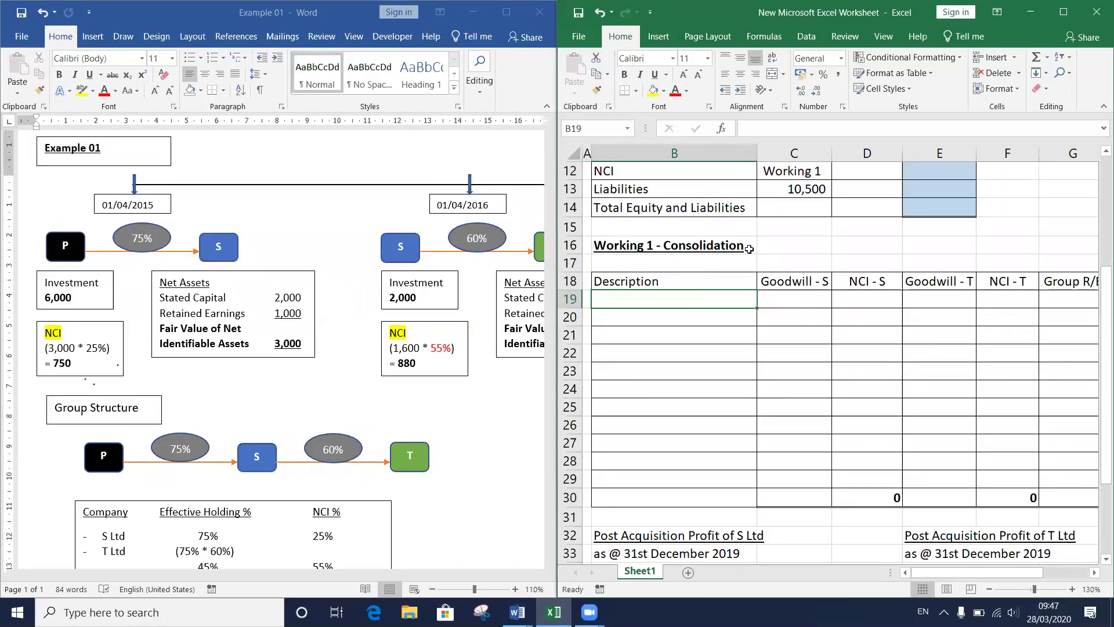
key("Right")
key("Right")
key("Right")
key("Right")
key("Right")
key("Left")
key("Left")
key("Left")
key("Left")
key("Left")
key("Up")
left_click(594, 82)
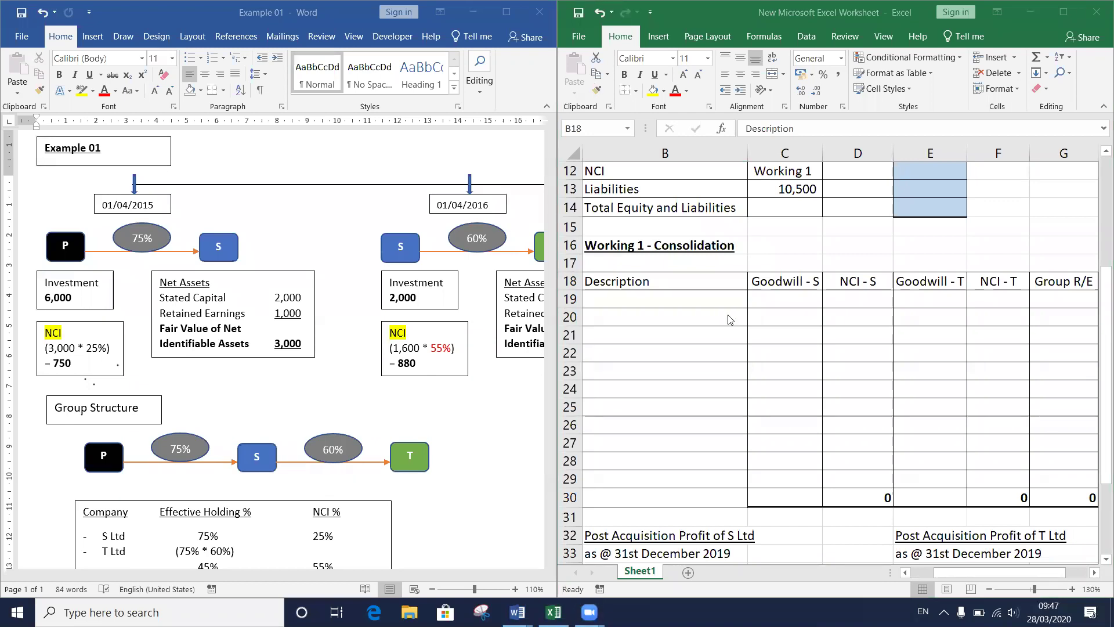
left_click(642, 282)
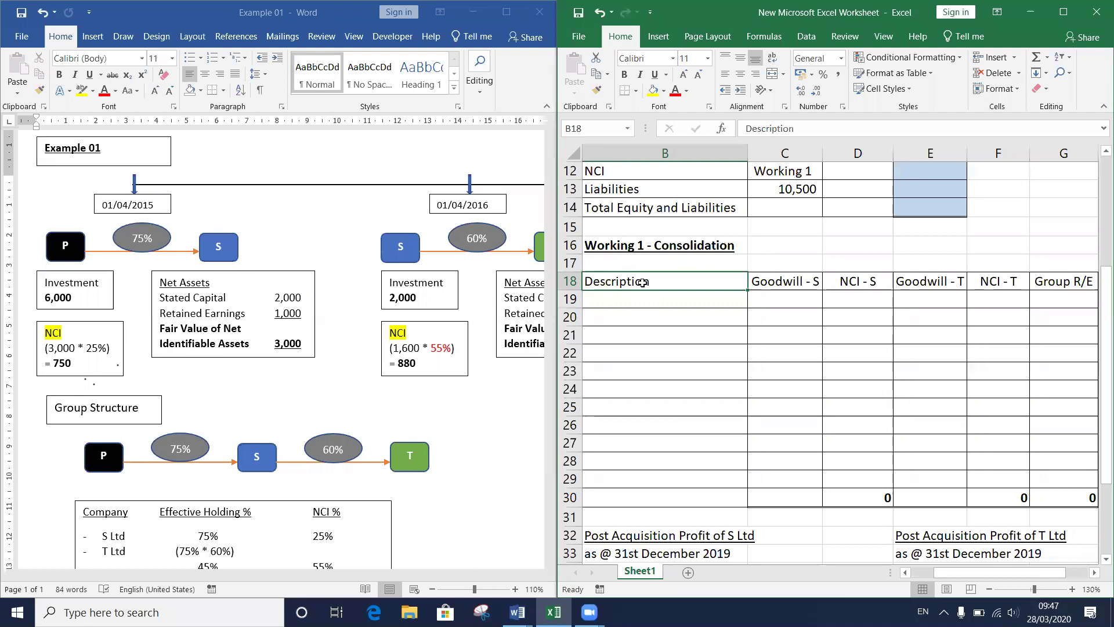
key("Right")
key("Right")
key("Right")
key("Right")
key("Right")
key("Right")
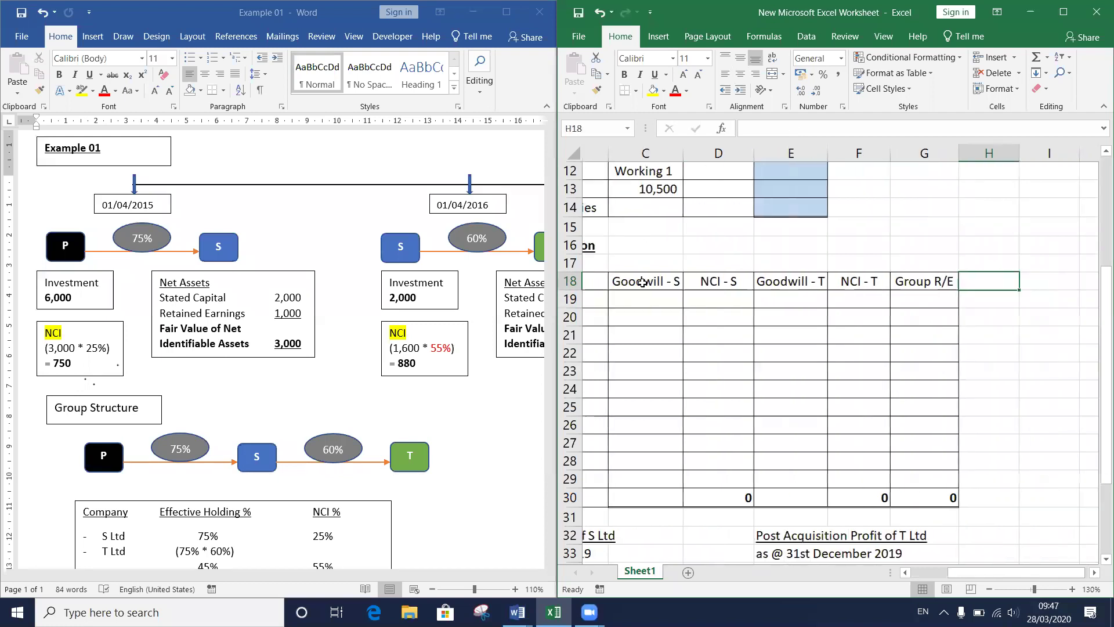
key("Left")
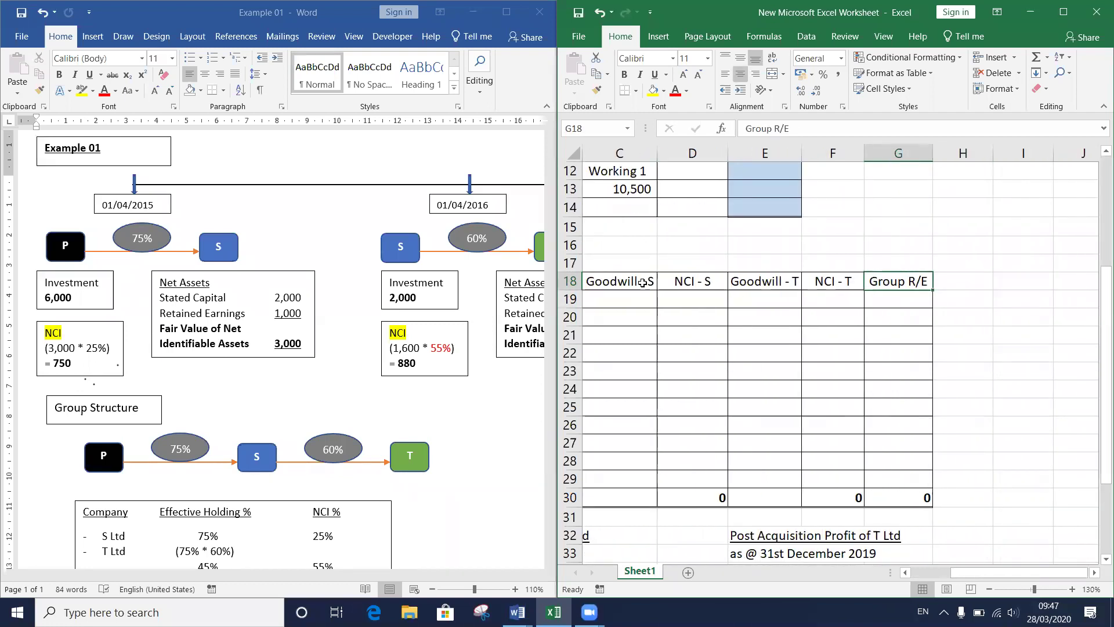
key("Home")
Step: Examine the Goodwill and NCI columns for S and T and the Group R/E column down to the row 30 totals
left_click(788, 281)
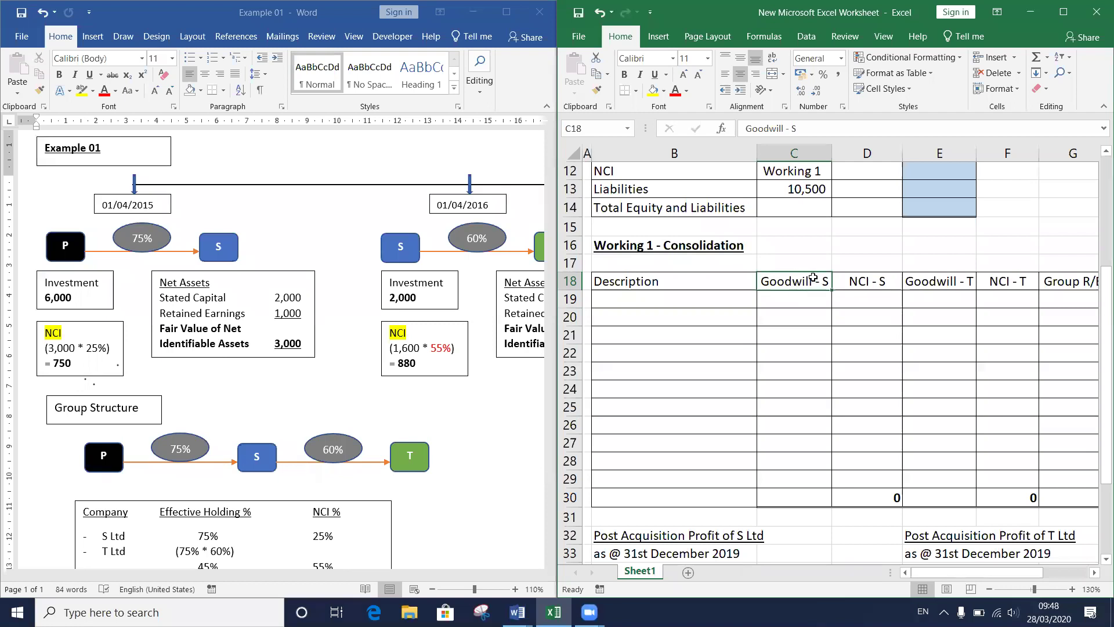
left_click_drag(812, 281, 864, 494)
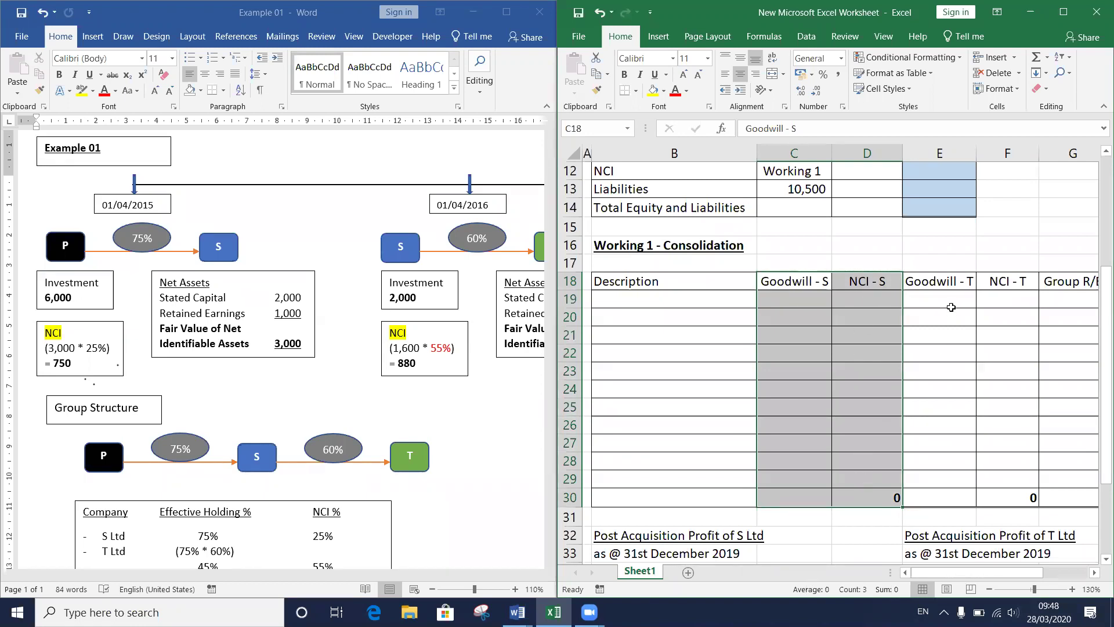
left_click(953, 283)
left_click_drag(956, 282, 993, 498)
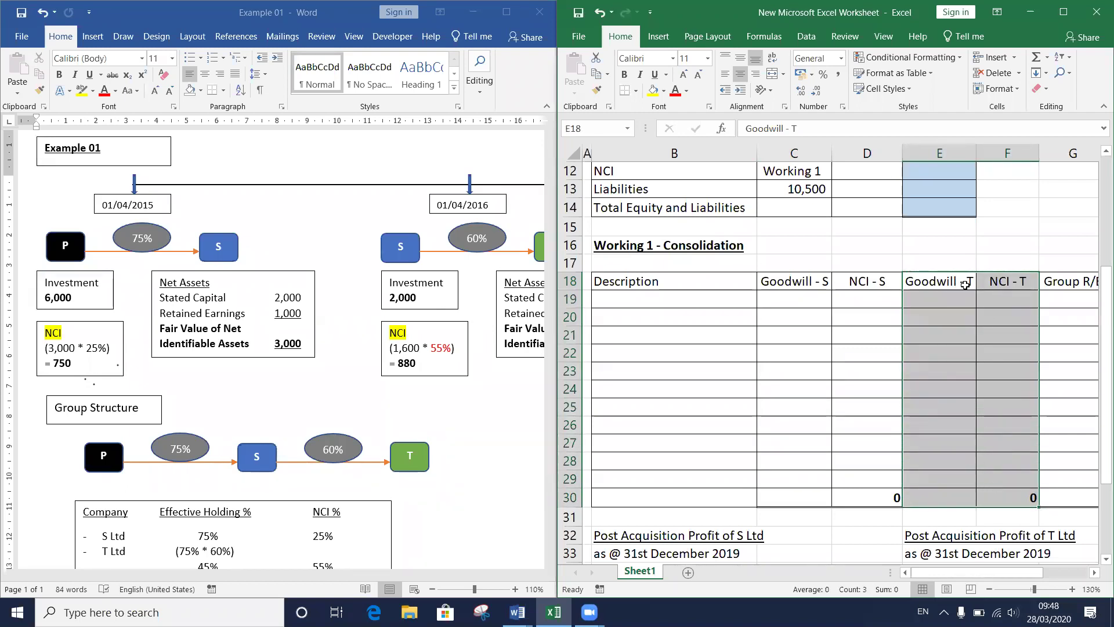
left_click_drag(938, 281, 945, 500)
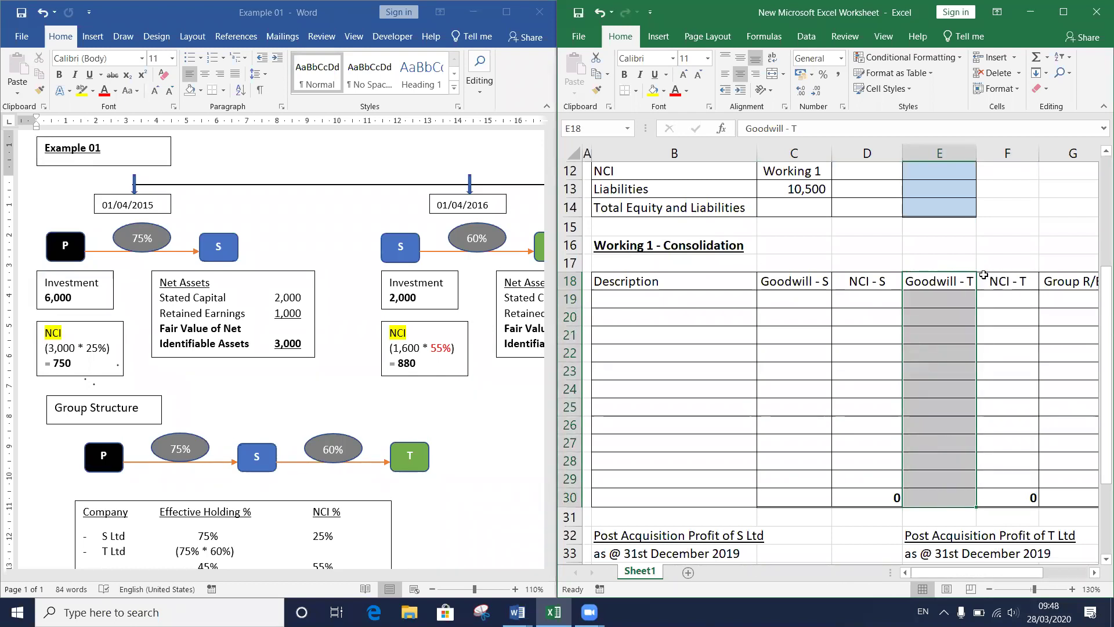
left_click_drag(1002, 277, 1004, 499)
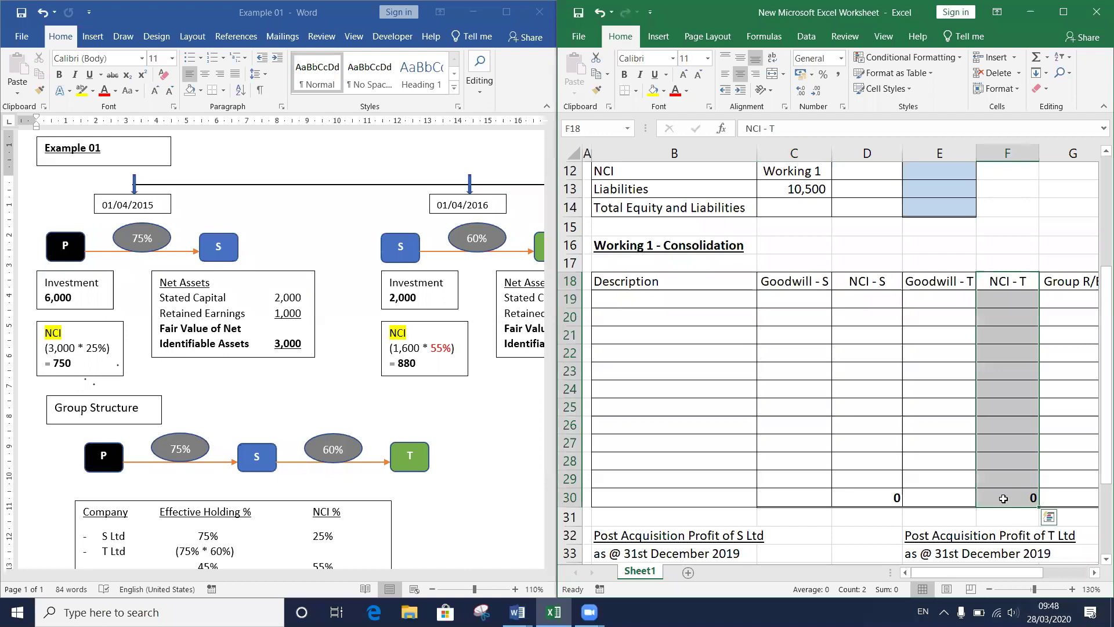
left_click(1094, 572)
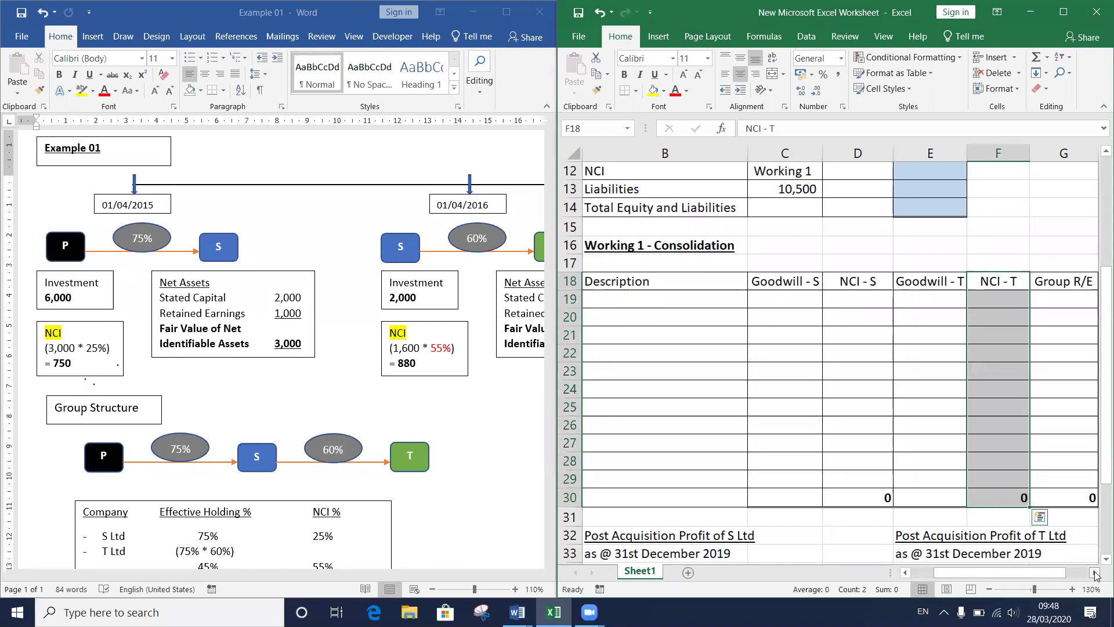
left_click_drag(1040, 282, 1043, 502)
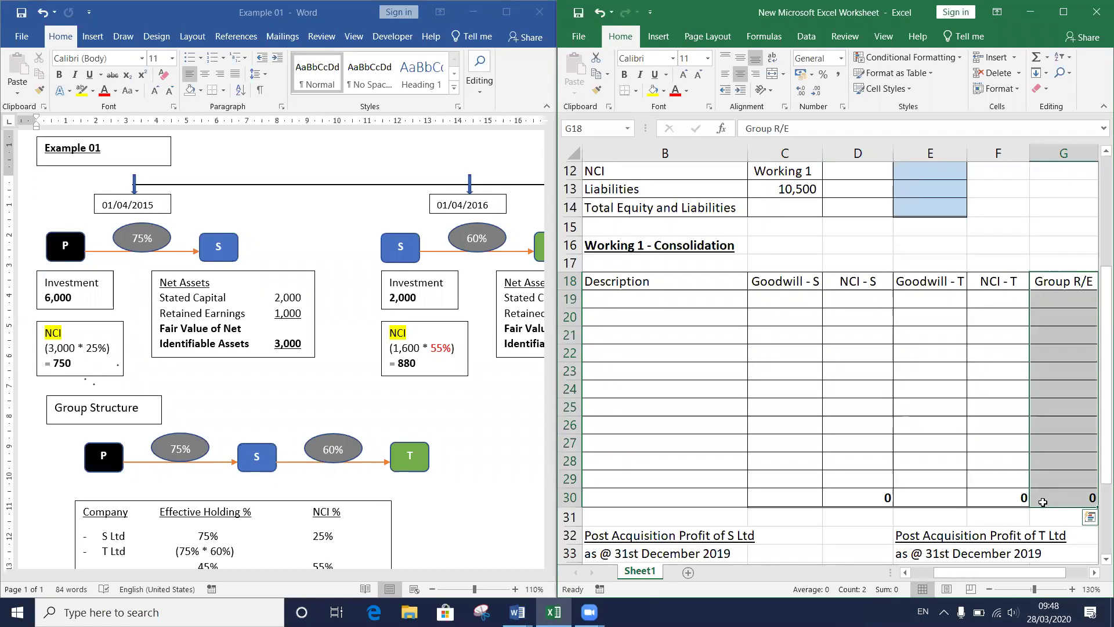
left_click(1043, 501)
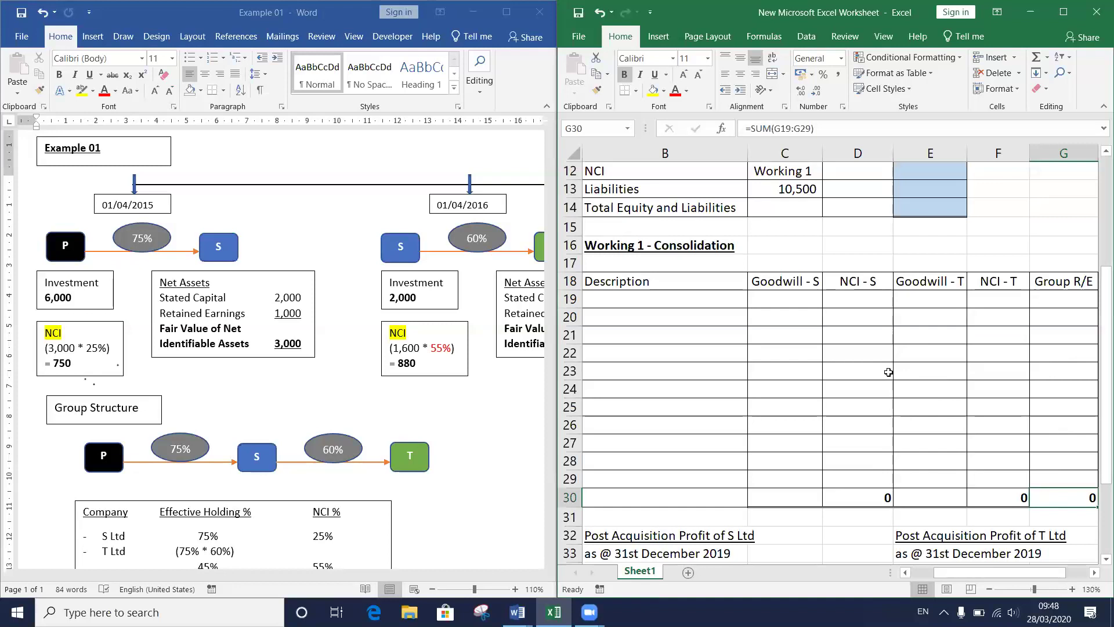
Step: Compare the Retained Earnings and NCI rows of the statement with the corresponding columns of the Working 1 table
scroll(889, 372, "up", 2)
left_click(901, 247)
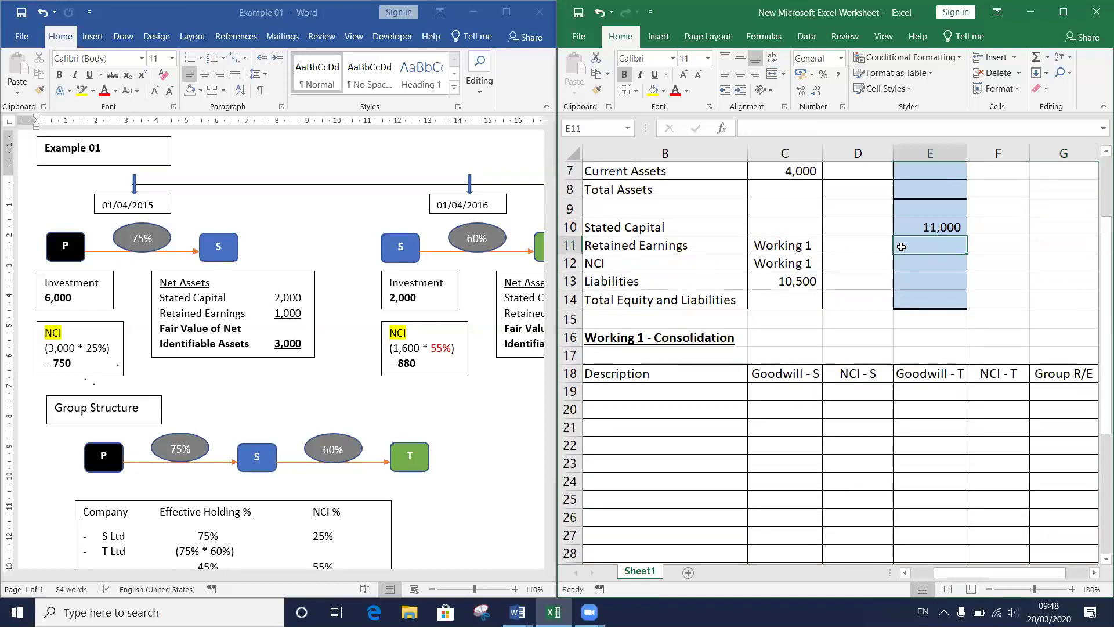
scroll(838, 452, "down", 2)
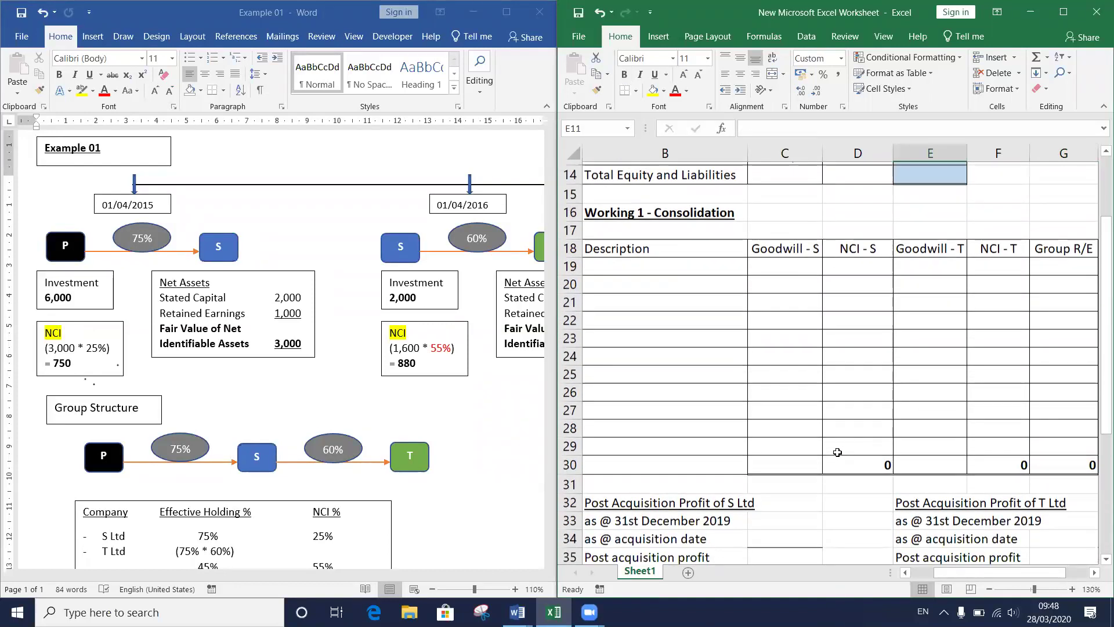
left_click(694, 247)
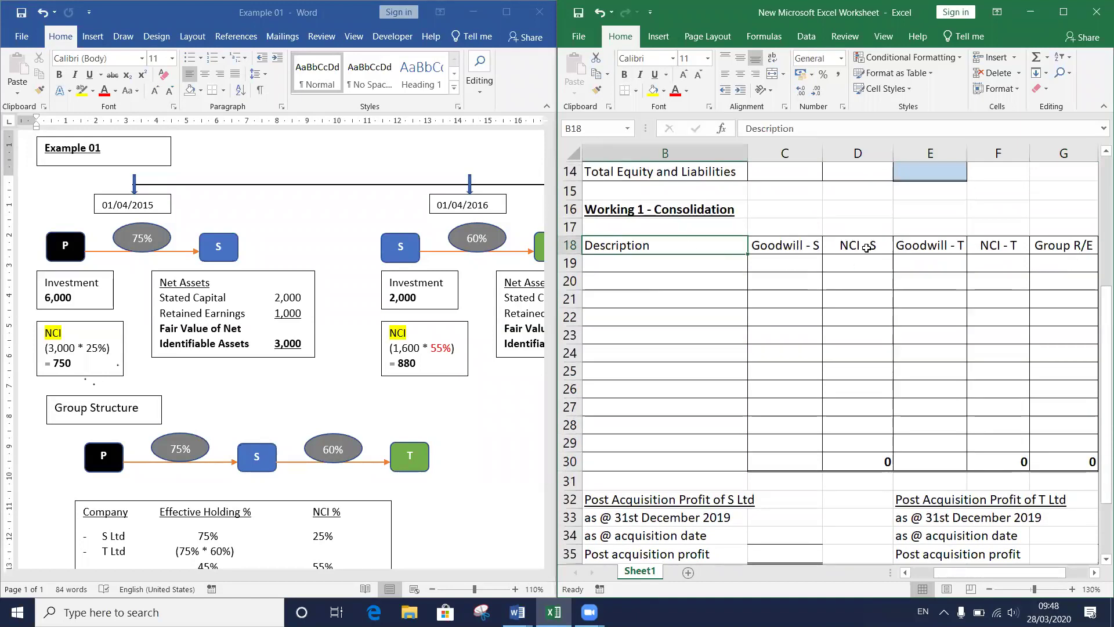
left_click_drag(808, 244, 1016, 250)
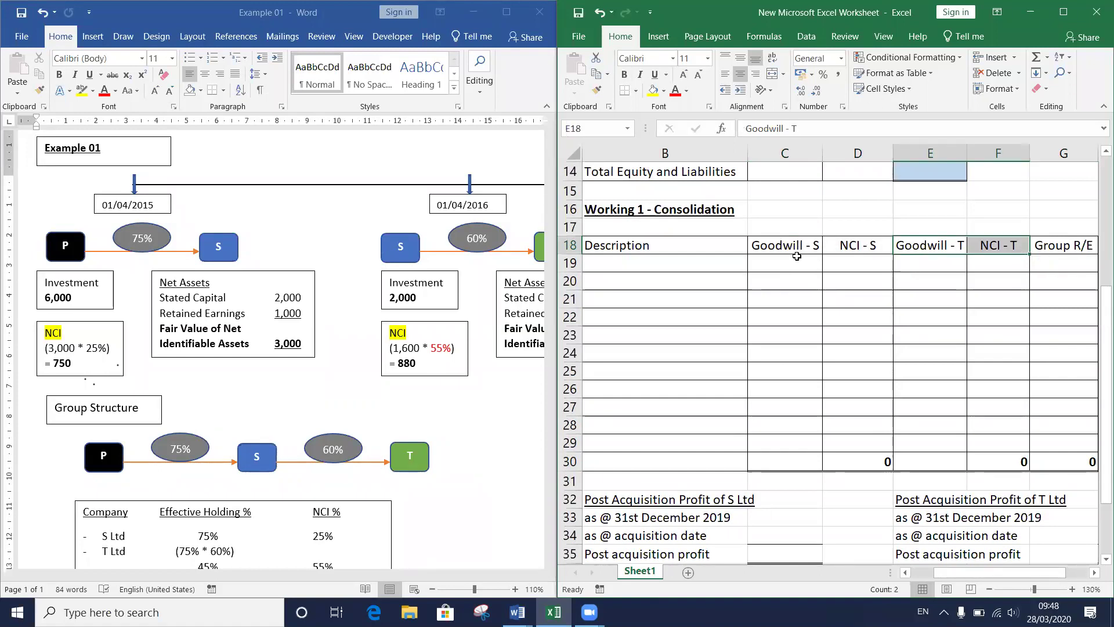
left_click(651, 261)
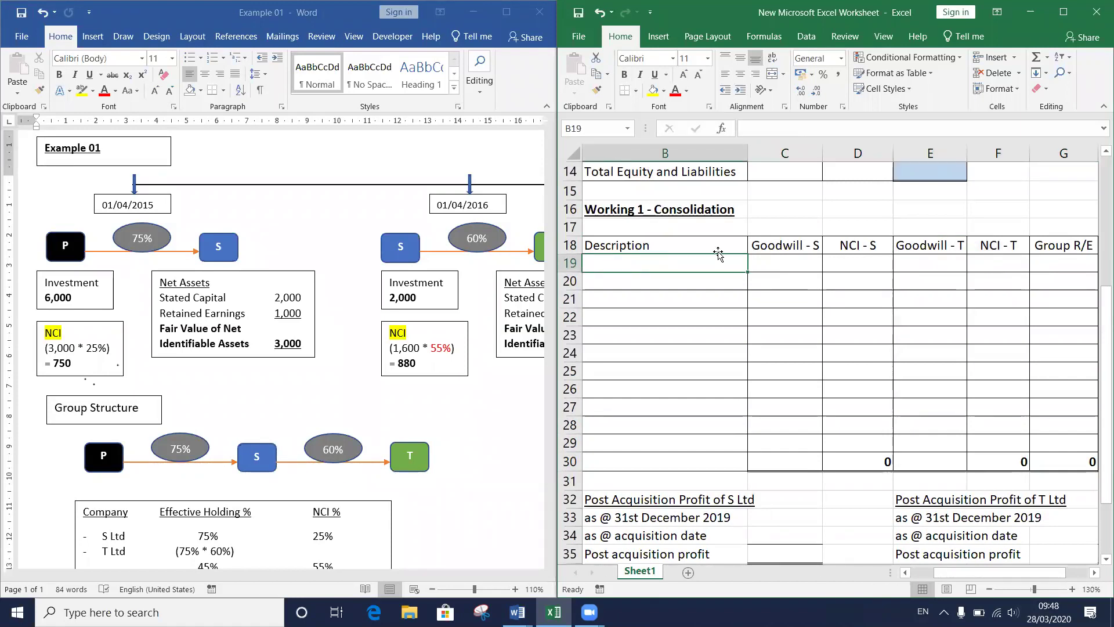
scroll(859, 242, "up", 3)
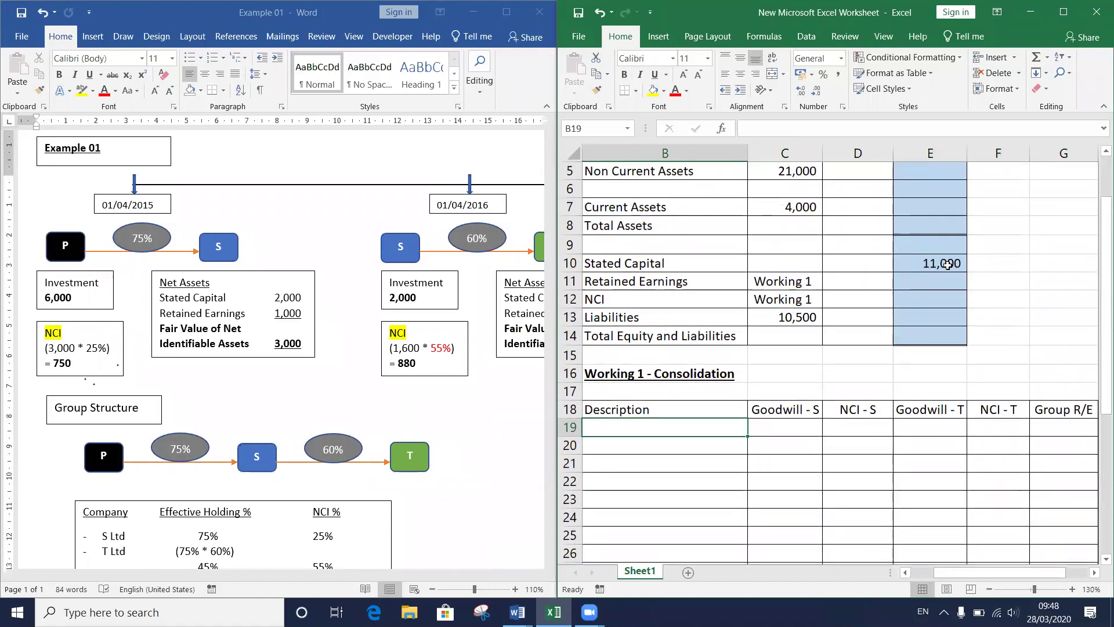
scroll(656, 480, "down", 2)
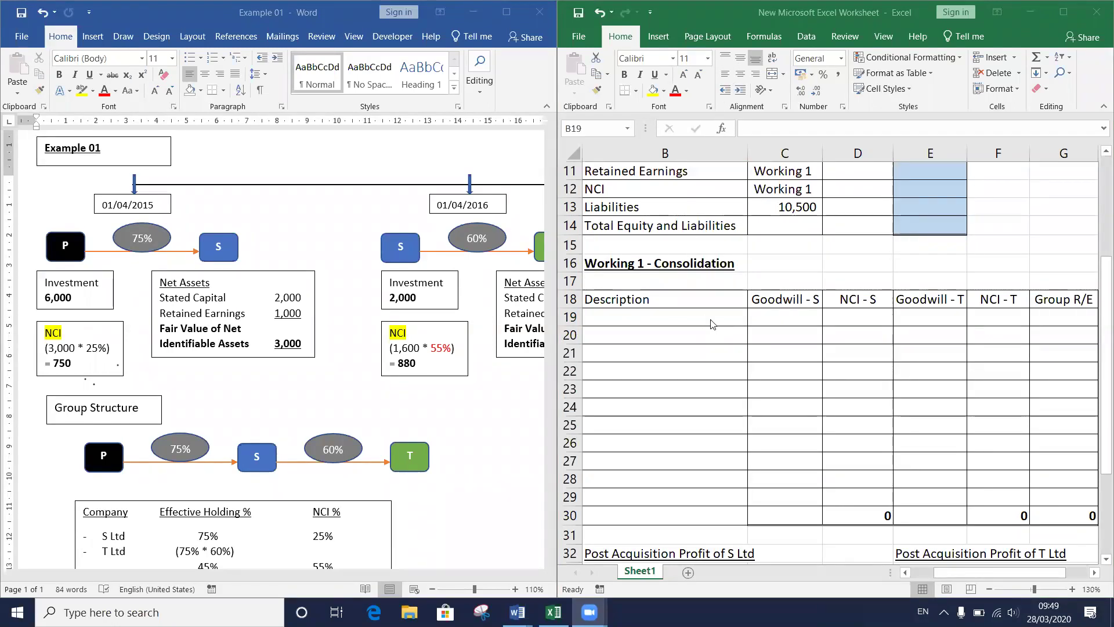
left_click(657, 188)
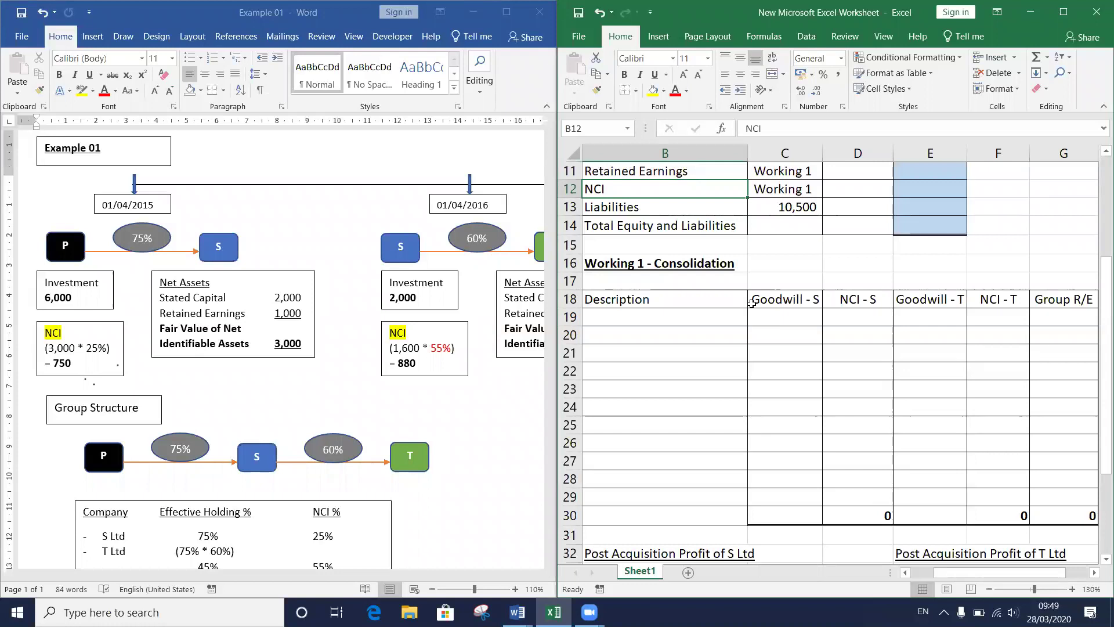
left_click_drag(770, 207, 922, 192)
left_click_drag(702, 184, 952, 192)
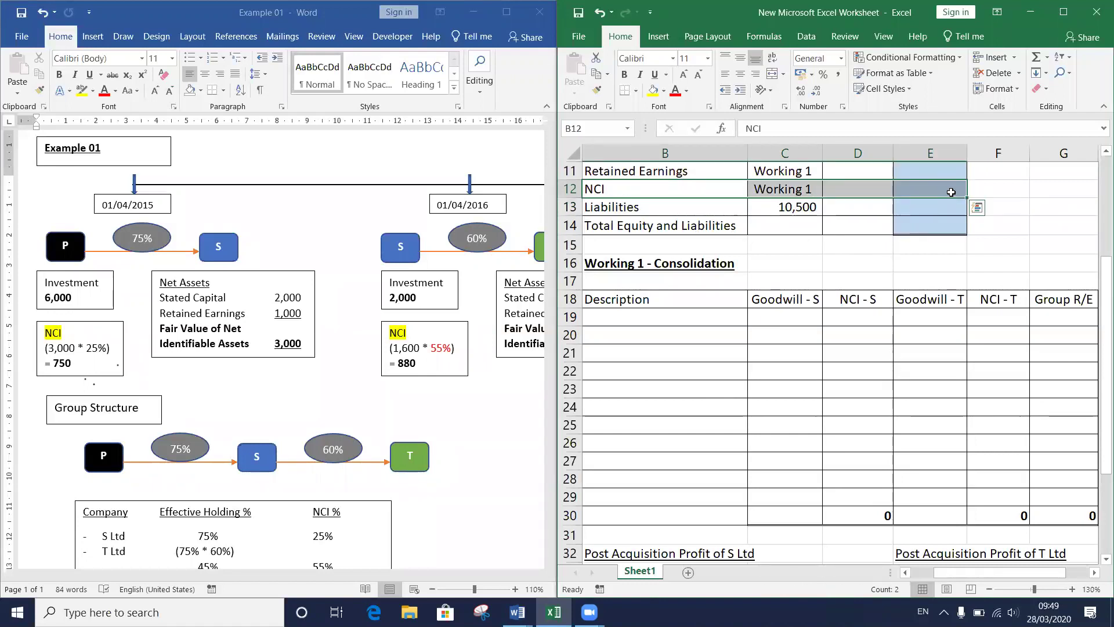
scroll(952, 189, "up", 2)
scroll(683, 448, "down", 1)
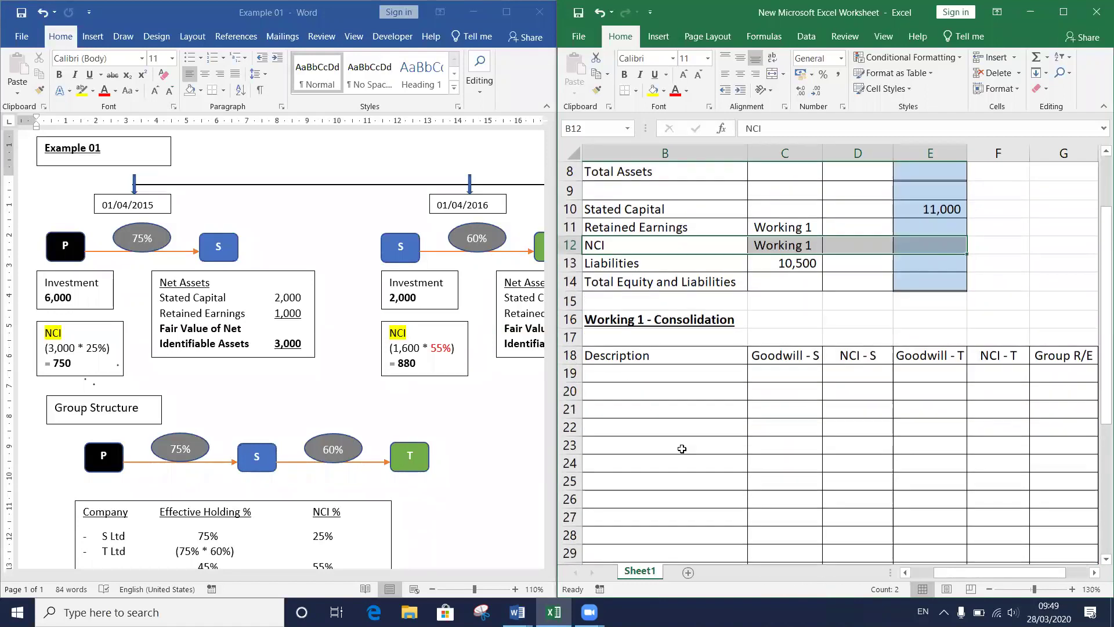
Step: Enter "Investment - S" as the first description of the Working 1 table in cell B19
left_click(642, 356)
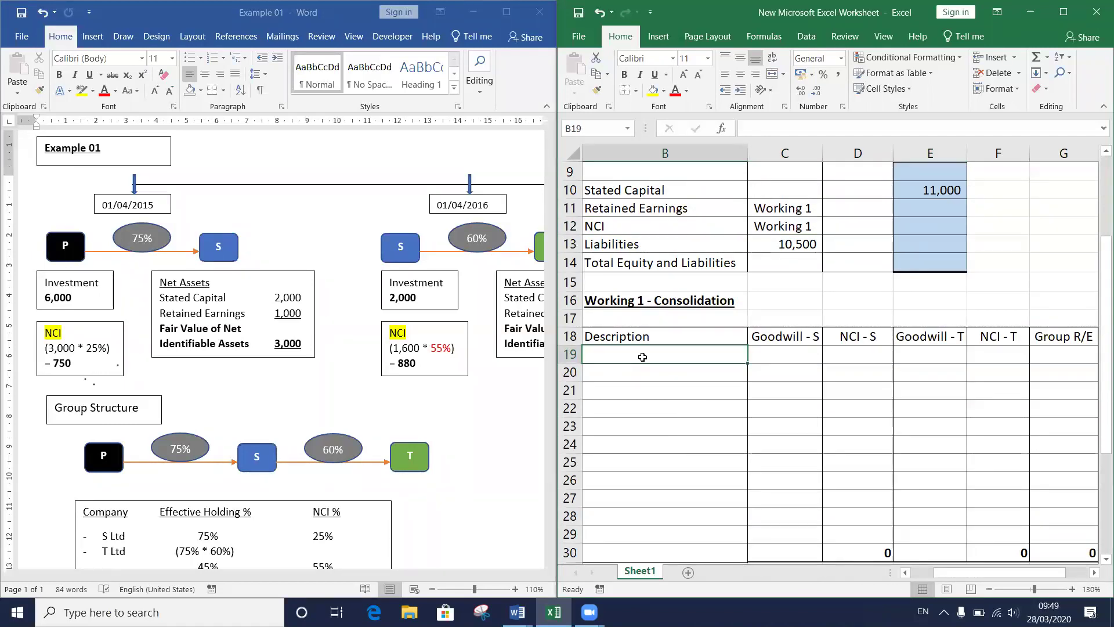
type("Investment - S")
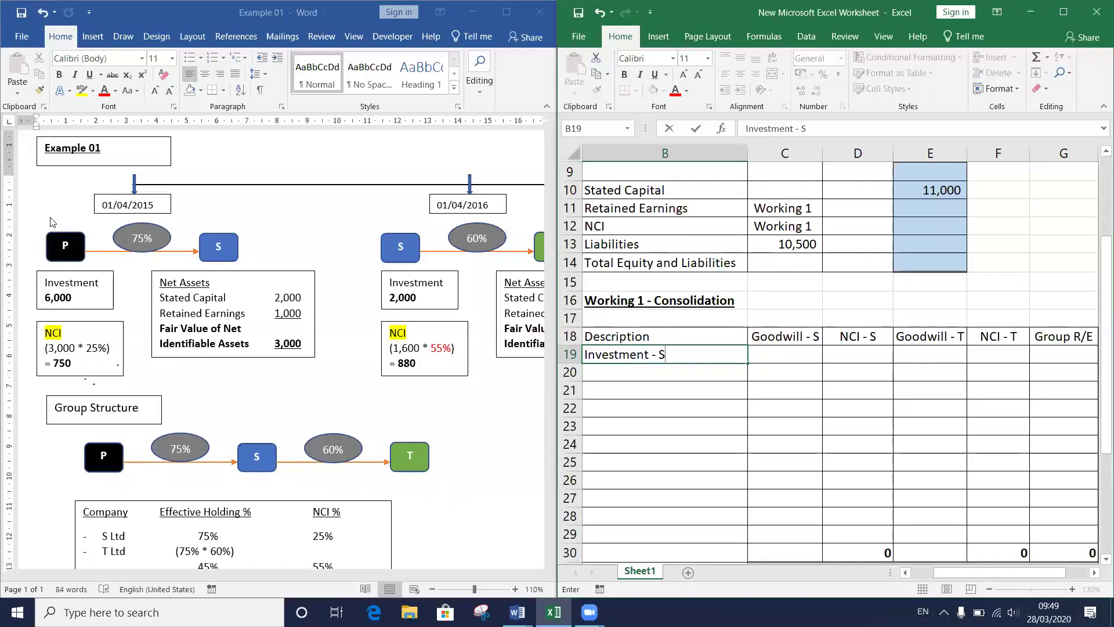
Step: Circle P's 75% acquisition of S in red ink on the Example 01 timeline in Word, and commit the B19 entry in Excel
left_click(139, 28)
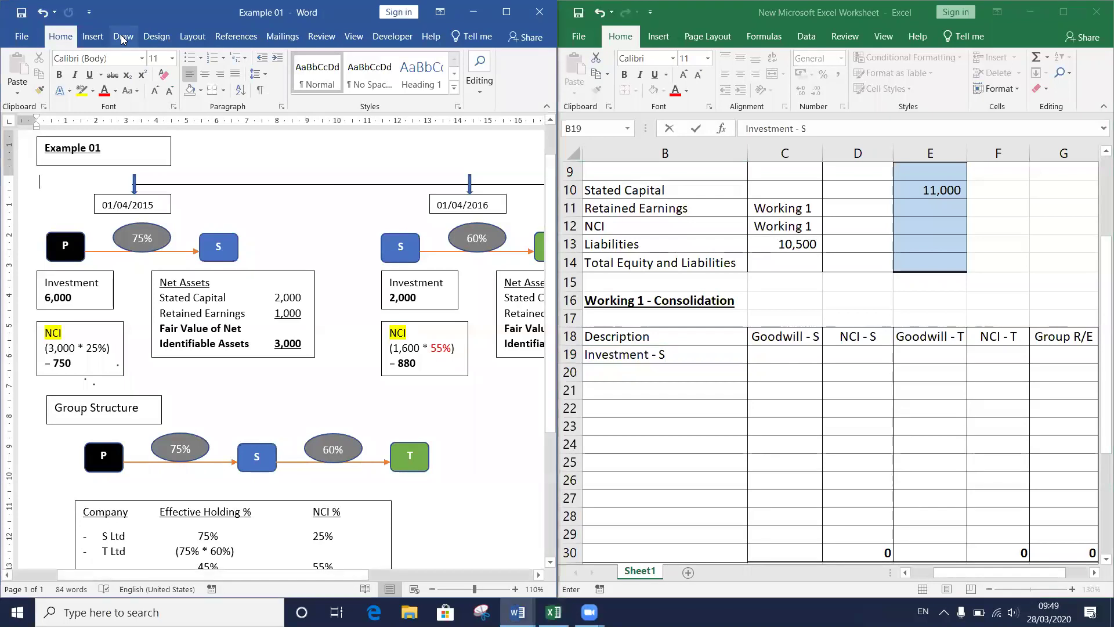
left_click(124, 37)
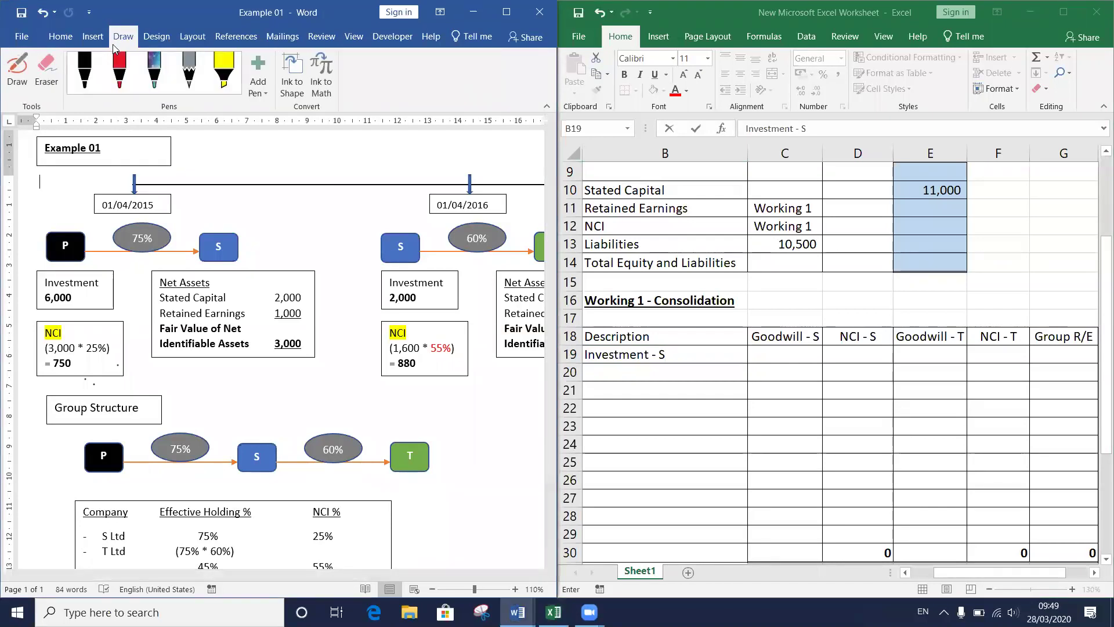
mouse_move(241, 271)
left_mouse_down()
mouse_move(174, 299)
mouse_move(43, 232)
mouse_move(167, 214)
mouse_move(241, 282)
mouse_move(217, 284)
left_mouse_up()
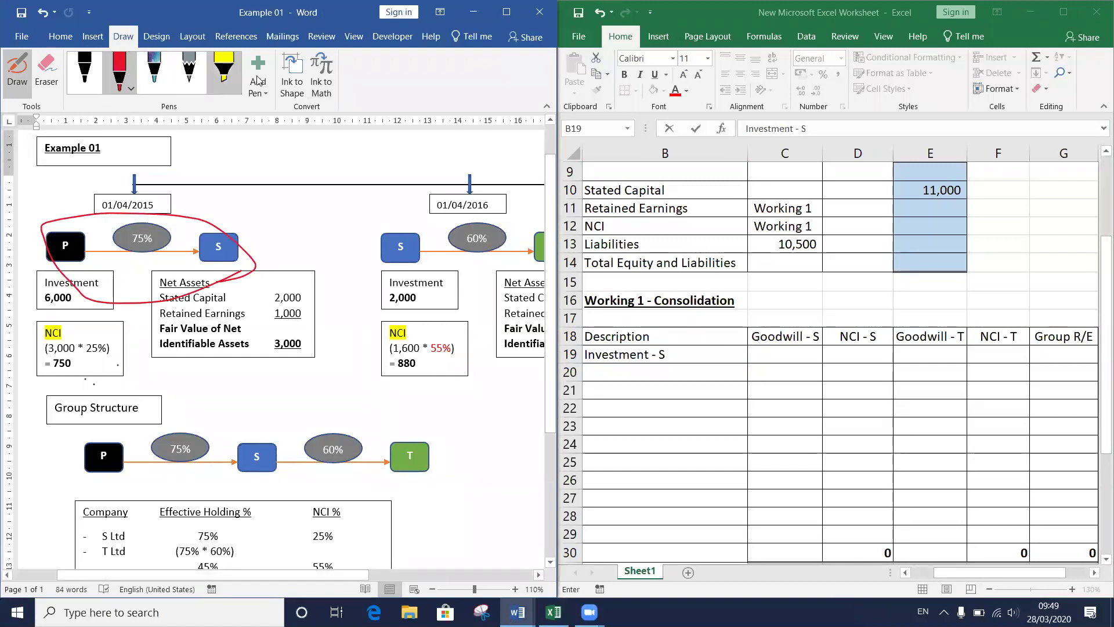
left_click(26, 72)
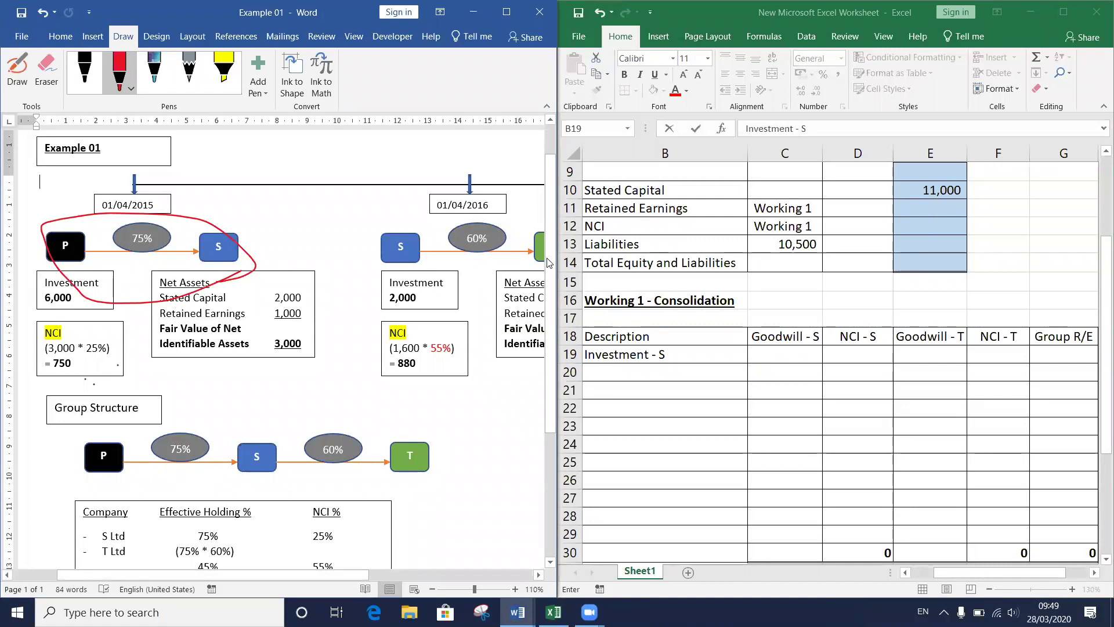
left_click(630, 355)
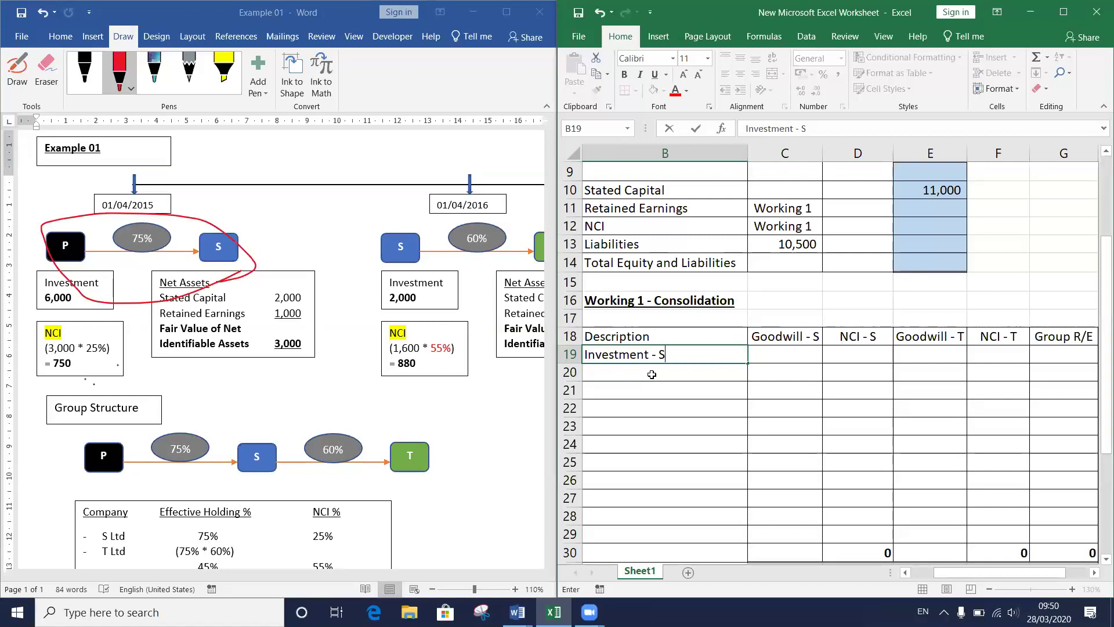
key("Return")
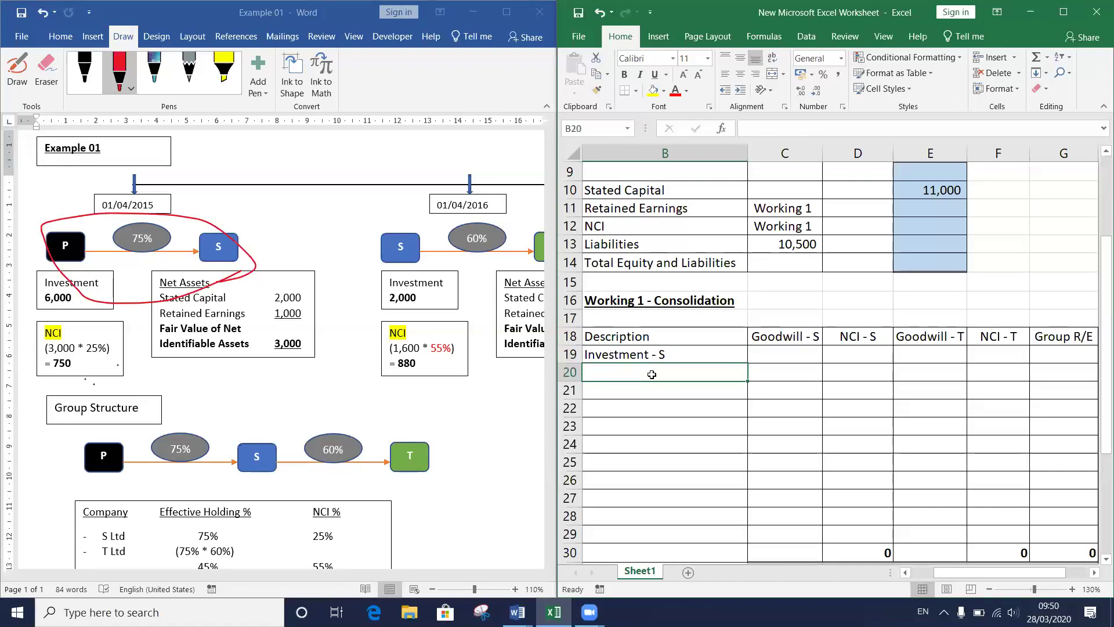
Step: Enter the descriptions "NCI - S" in B20 and "Net Assets - S" in B21 of the Working 1 table
type("NCI ")
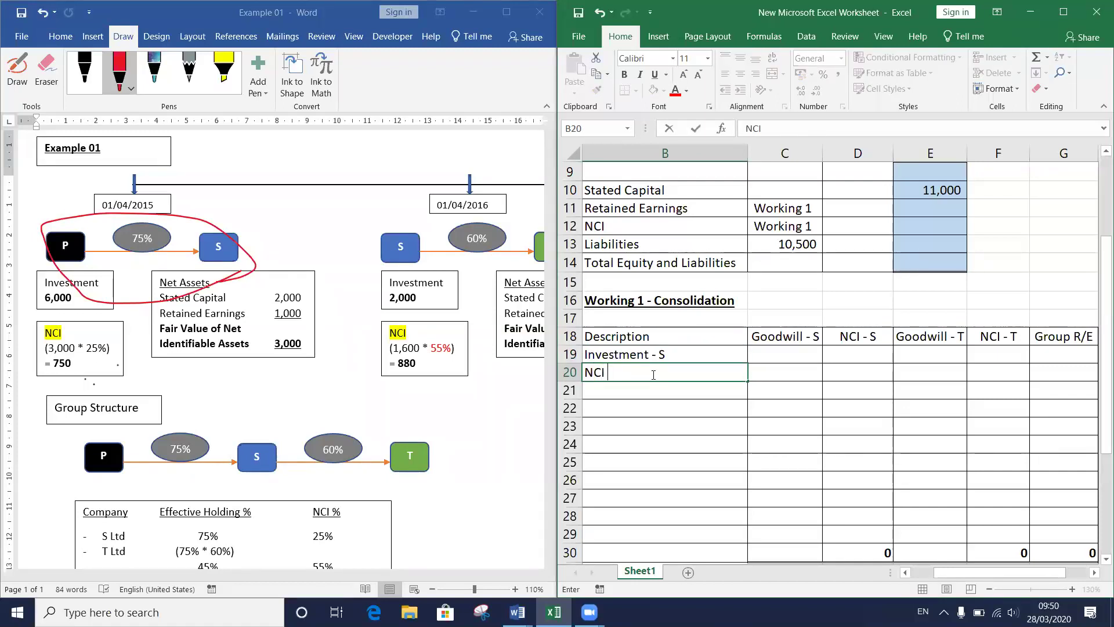
type("- S")
key("Return")
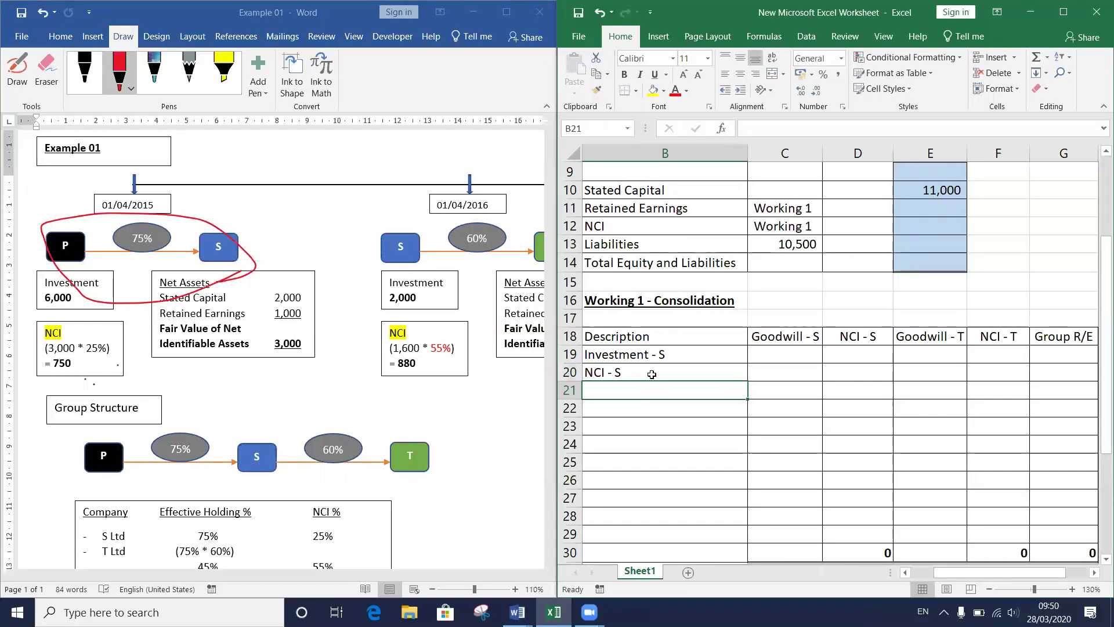
type("N")
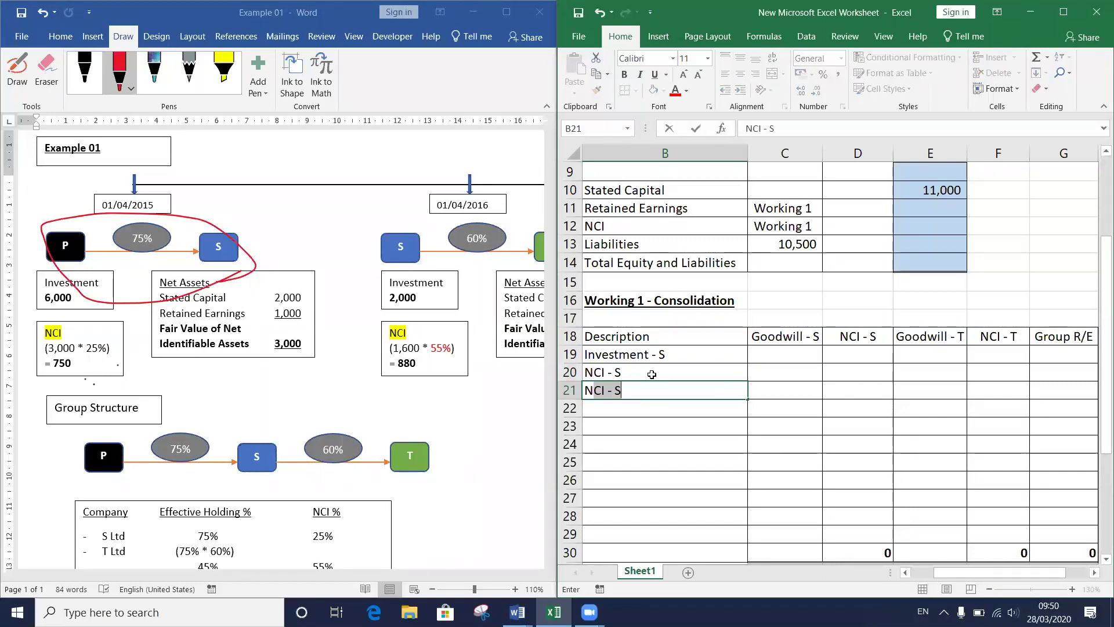
type("et Assets - S")
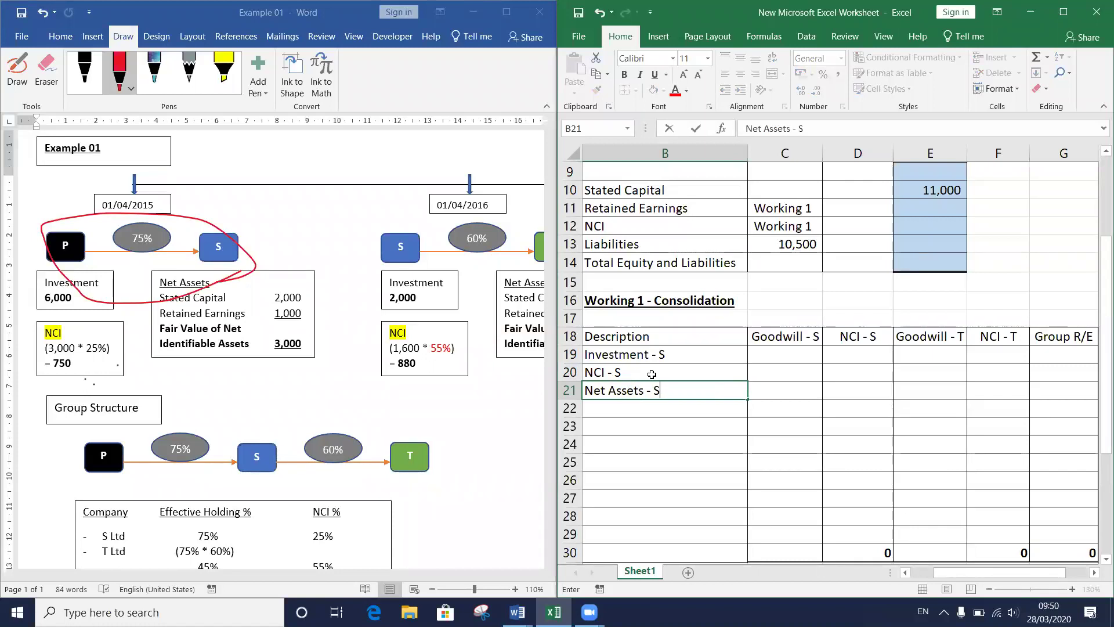
key("Return")
left_click_drag(635, 353, 653, 394)
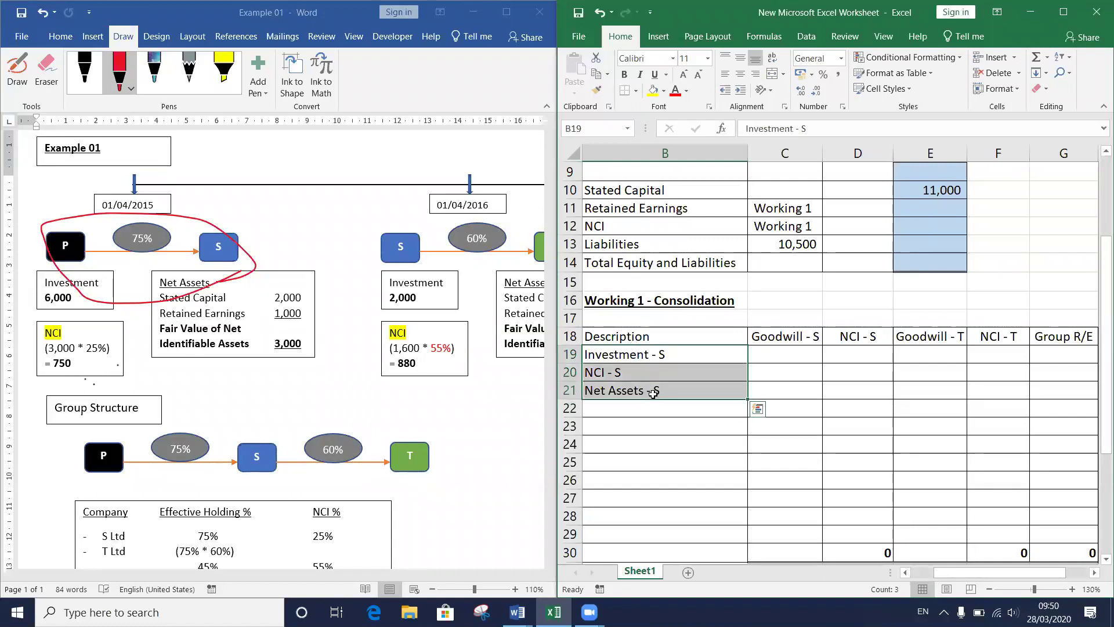
Step: Examine the Goodwill - S and Goodwill - T columns of the Working 1 table from the header down to row 30
left_click(780, 356)
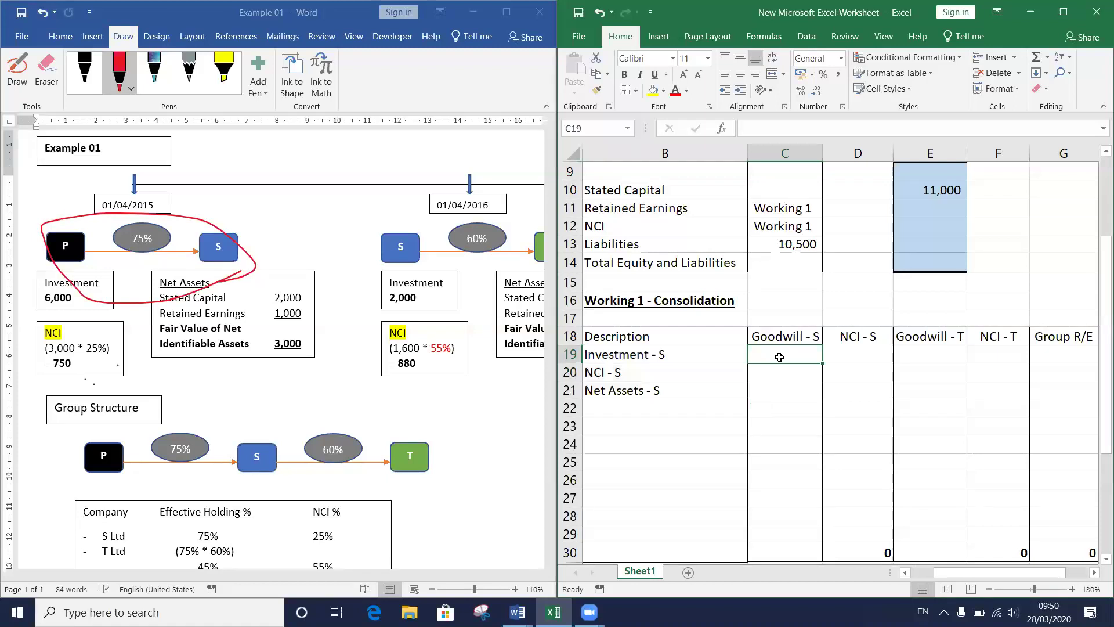
scroll(789, 369, "down", 3)
left_click_drag(780, 357, 787, 500)
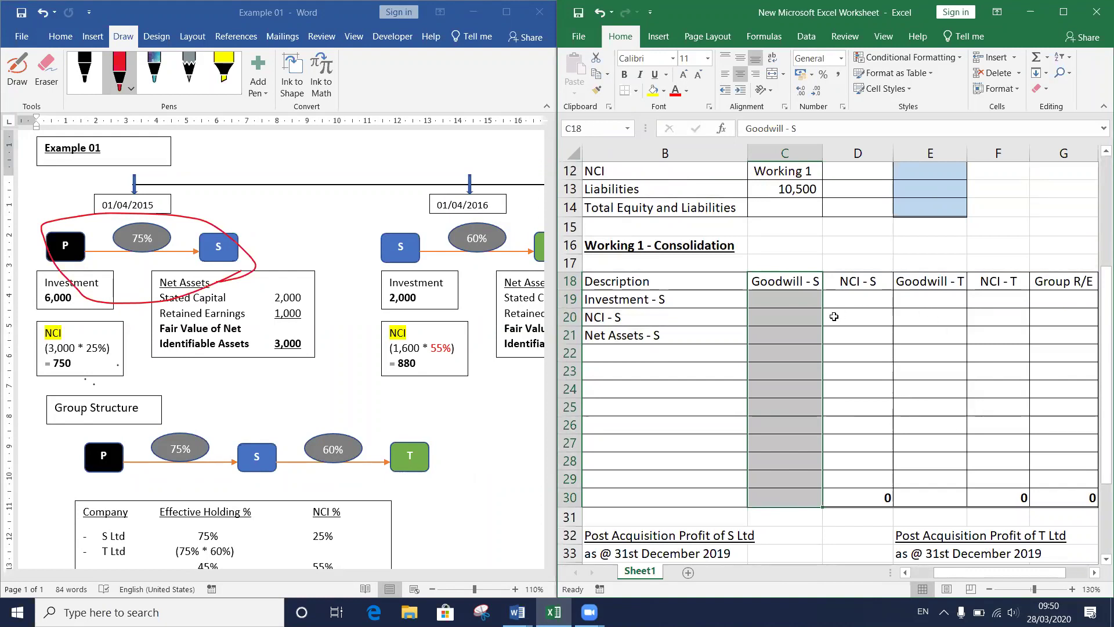
left_click_drag(789, 282, 801, 495)
left_click_drag(790, 279, 772, 493)
left_click_drag(932, 281, 945, 497)
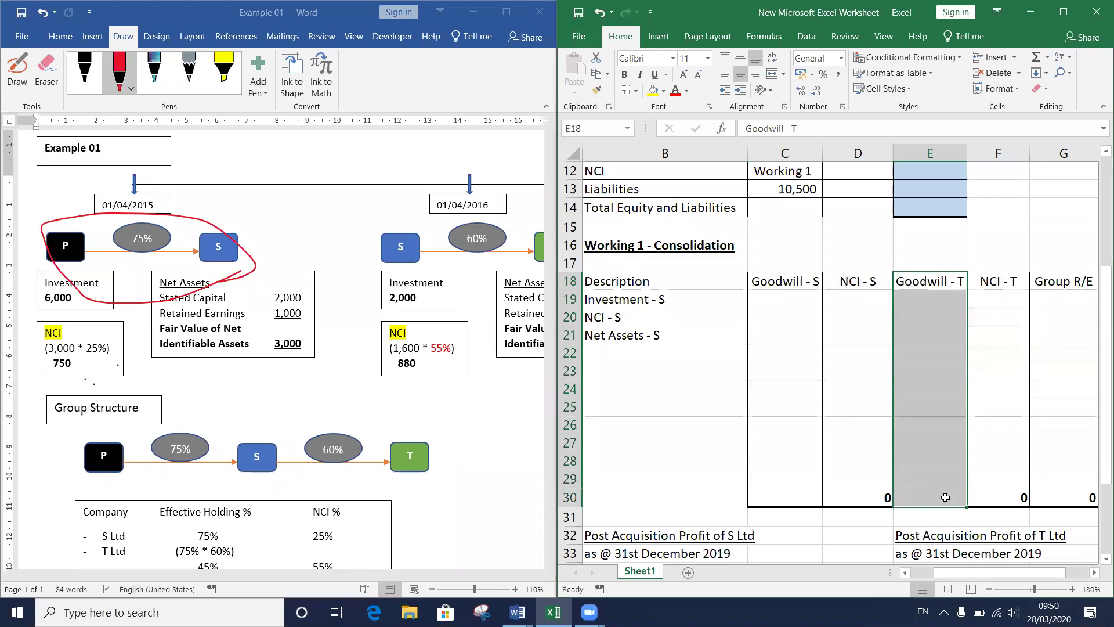
Step: Enter 6000, P's investment from the Example 01 diagram, in the Goodwill - S column of the Investment - S row
left_click(783, 300)
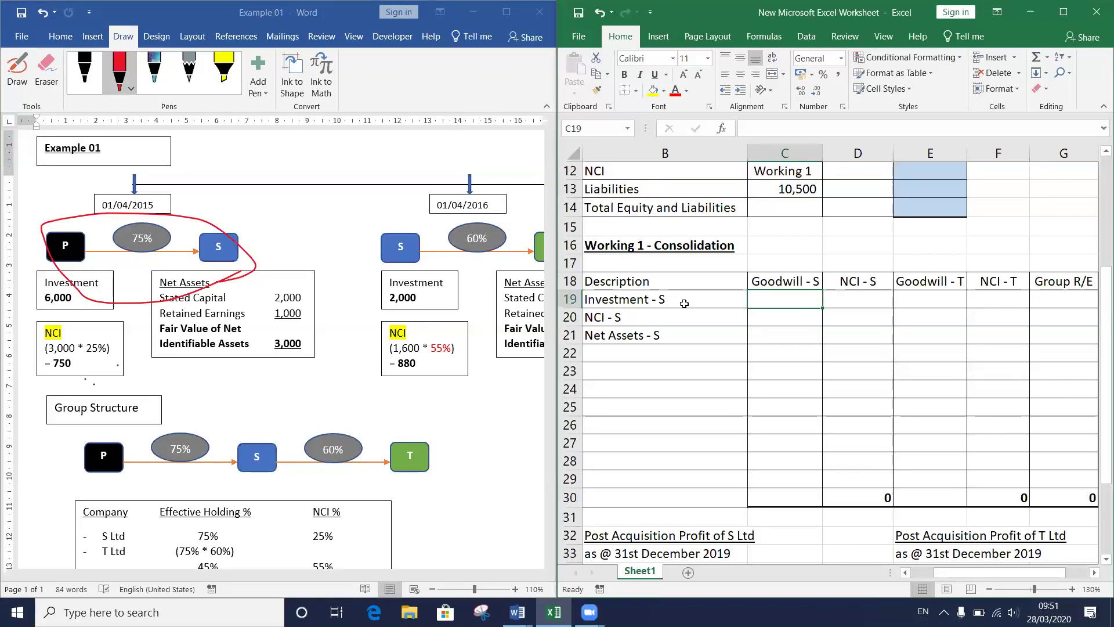
left_click(69, 299)
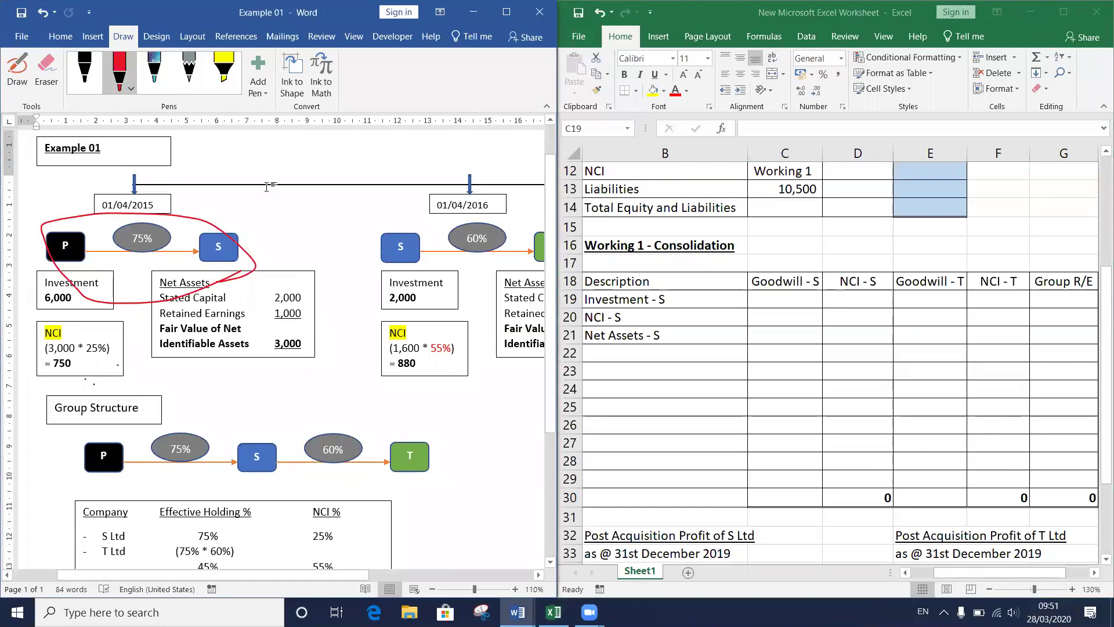
left_click(792, 302)
double_click(793, 301)
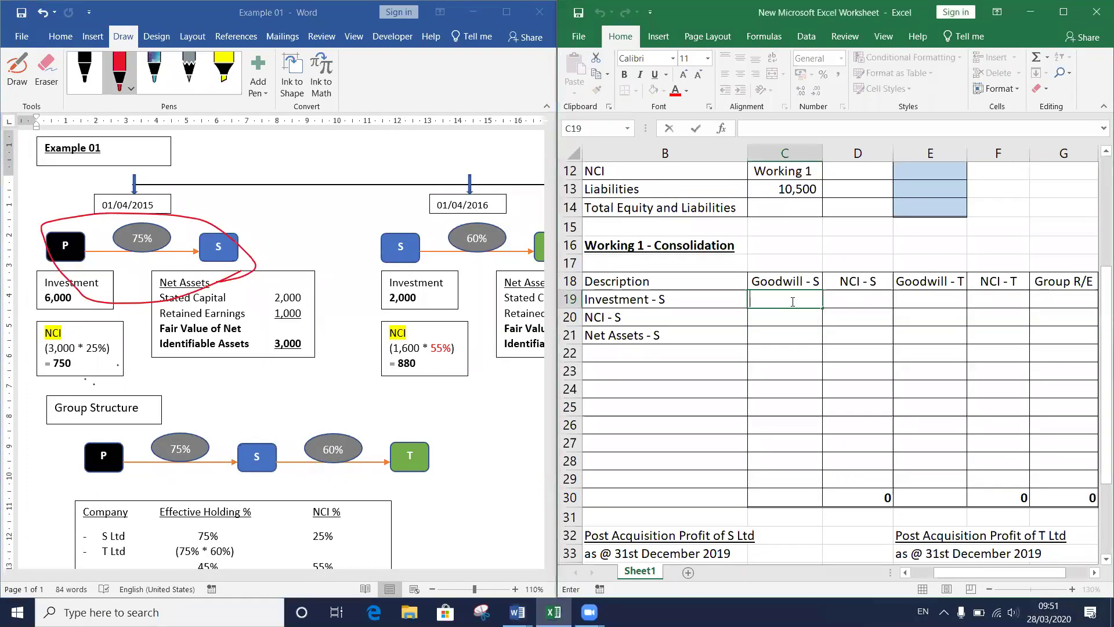
type("6000")
key("Return")
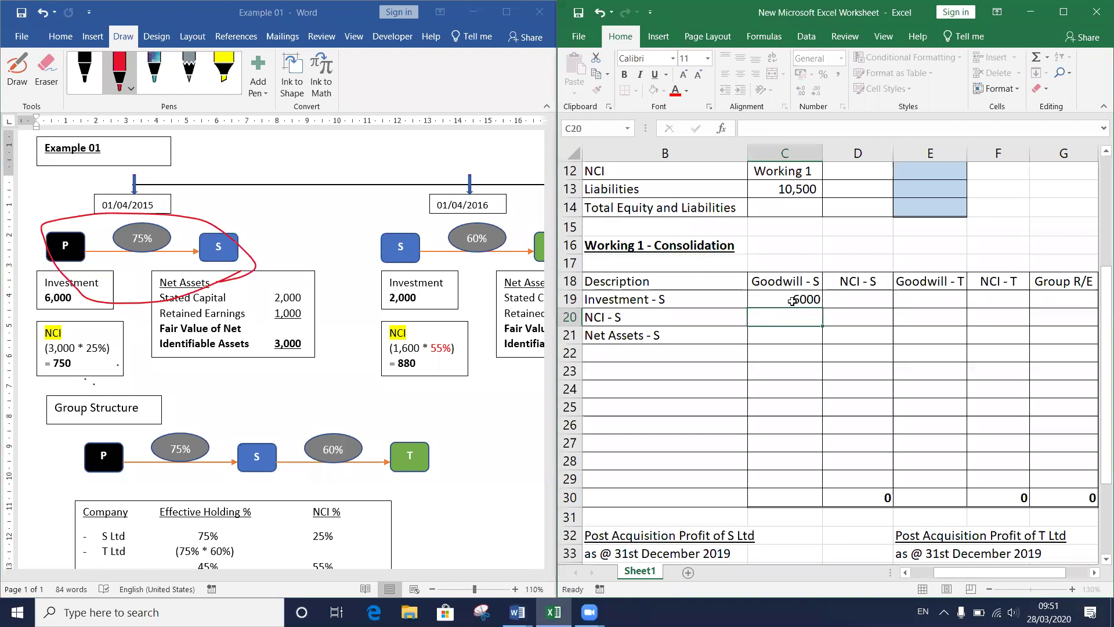
Step: Format C19:G30 of the Working 1 table in comma style with no decimal places
left_click_drag(799, 299, 1052, 493)
key("alt+h")
key("k")
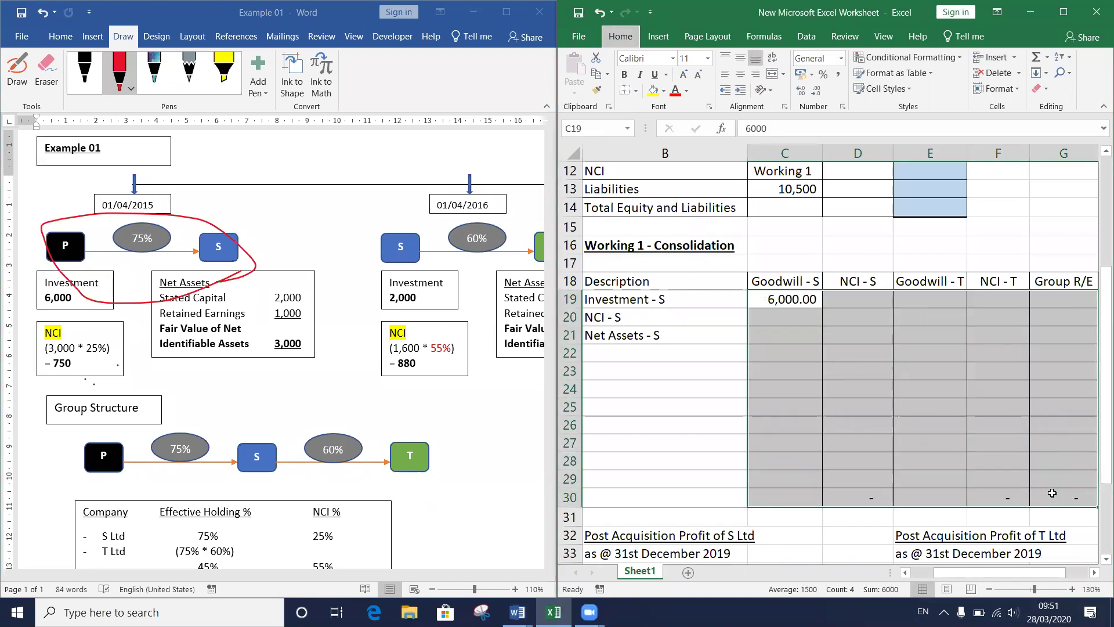
key("alt+h")
key("9")
key("alt+h")
key("9")
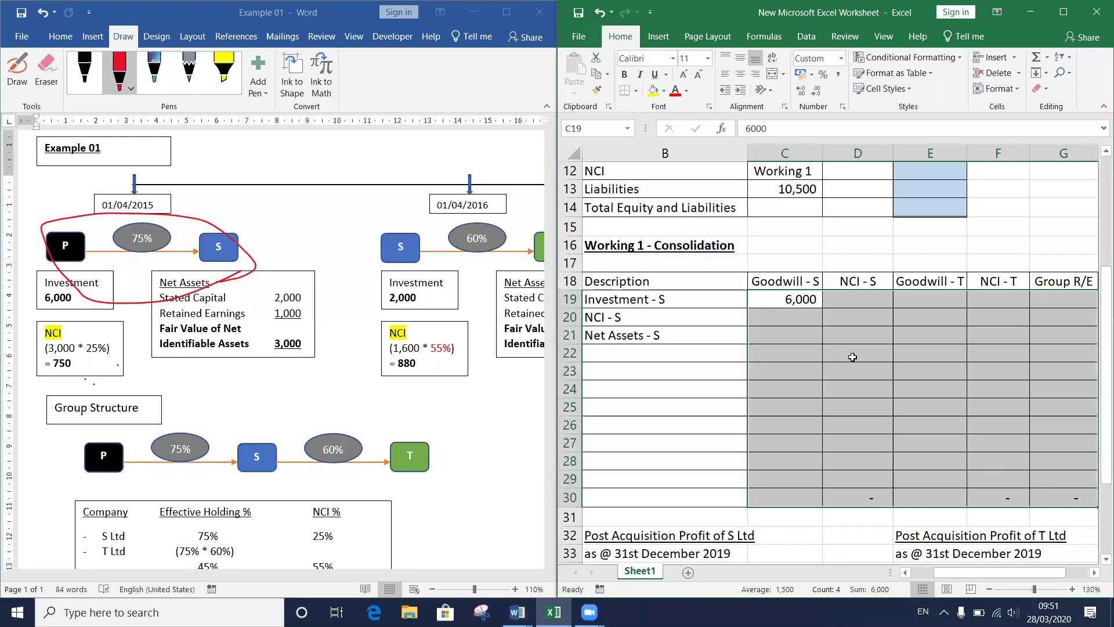
Step: Check P Ltd's Investment in S in the Practice Questions Word document against the Investment - S amount in C19
left_click(778, 305)
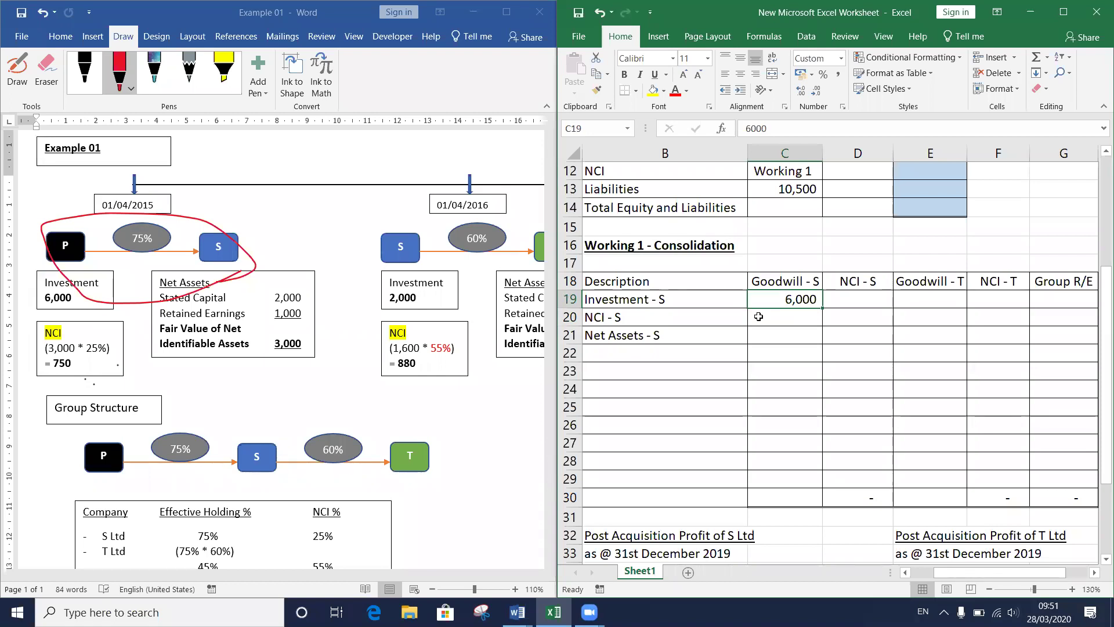
scroll(766, 194, "up", 1)
scroll(766, 194, "down", 1)
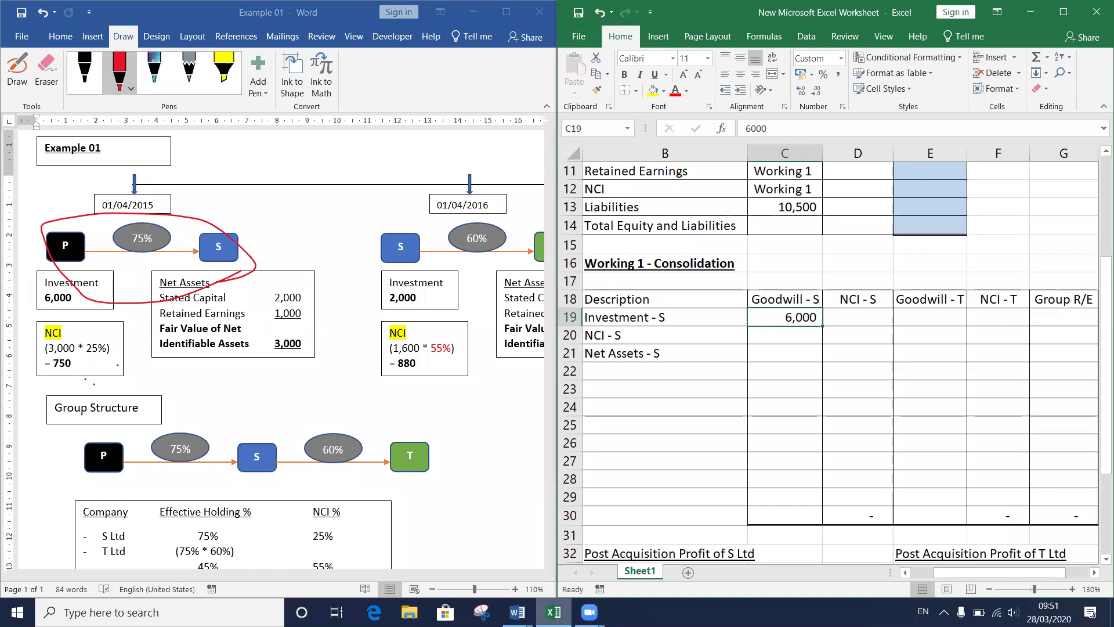
mouse_move(517, 609)
left_click(560, 545)
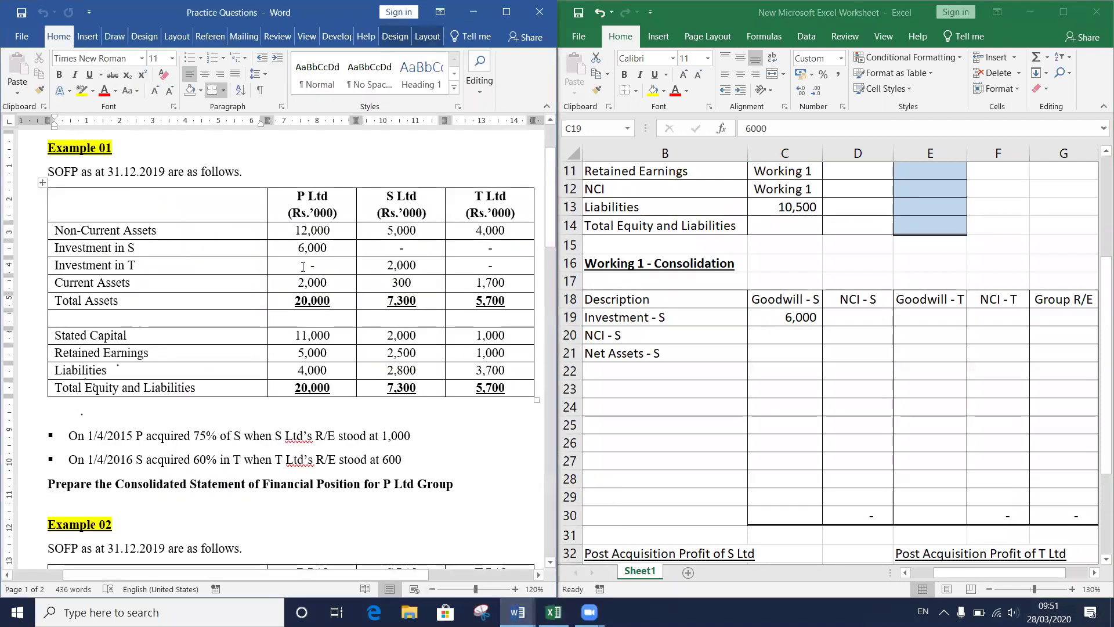
double_click(297, 249)
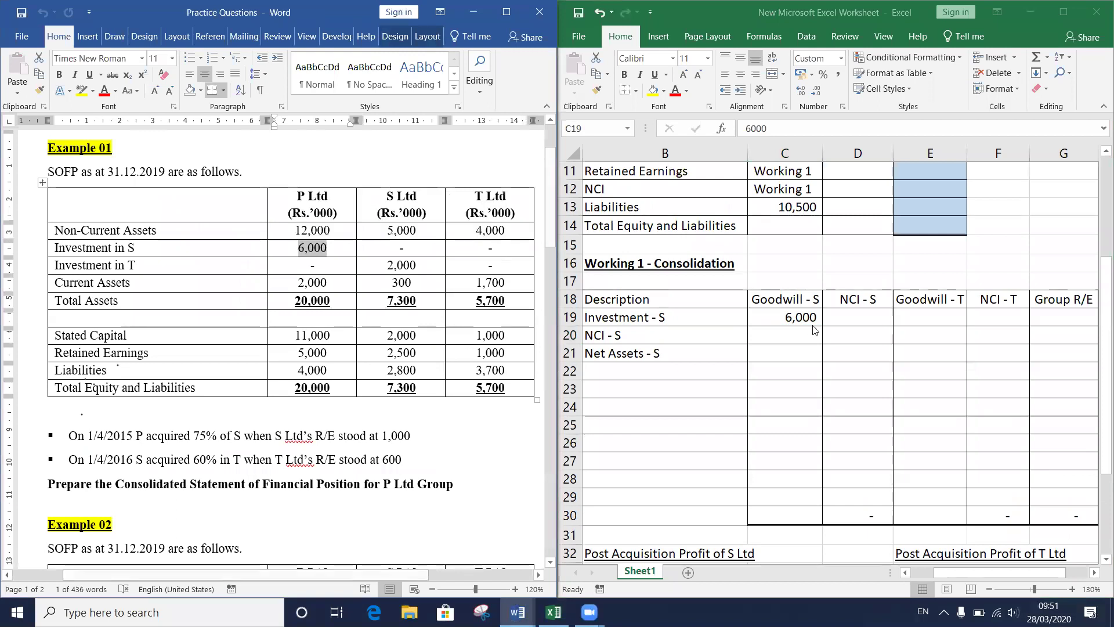
left_click(783, 317)
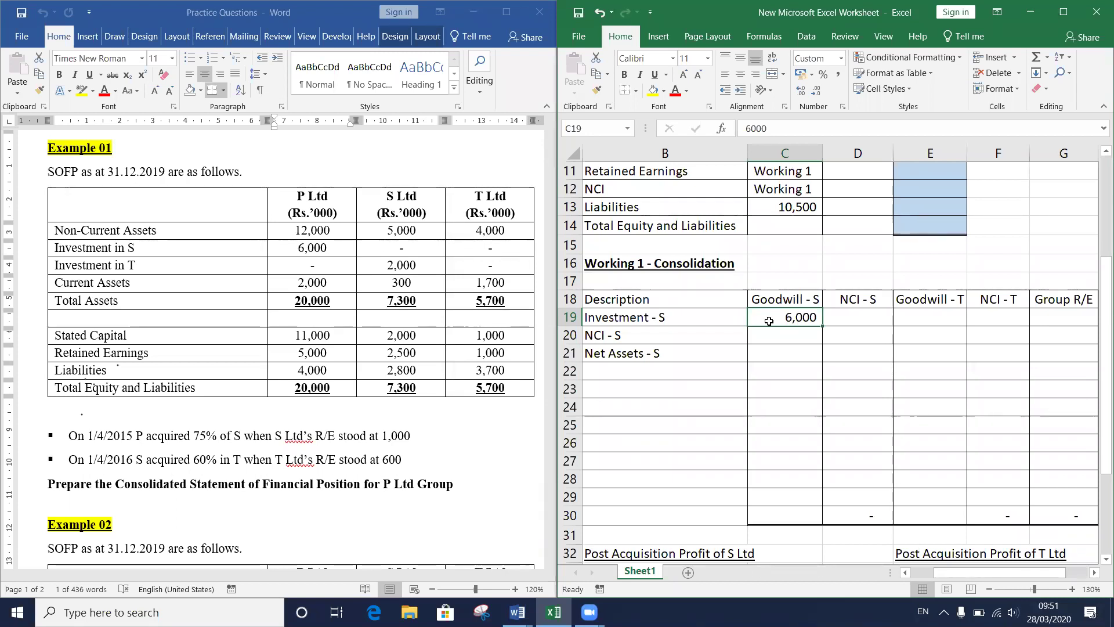
Step: Restore the Excel window to half the screen and bring the Example 01 Word document back beside it
key("super+Down")
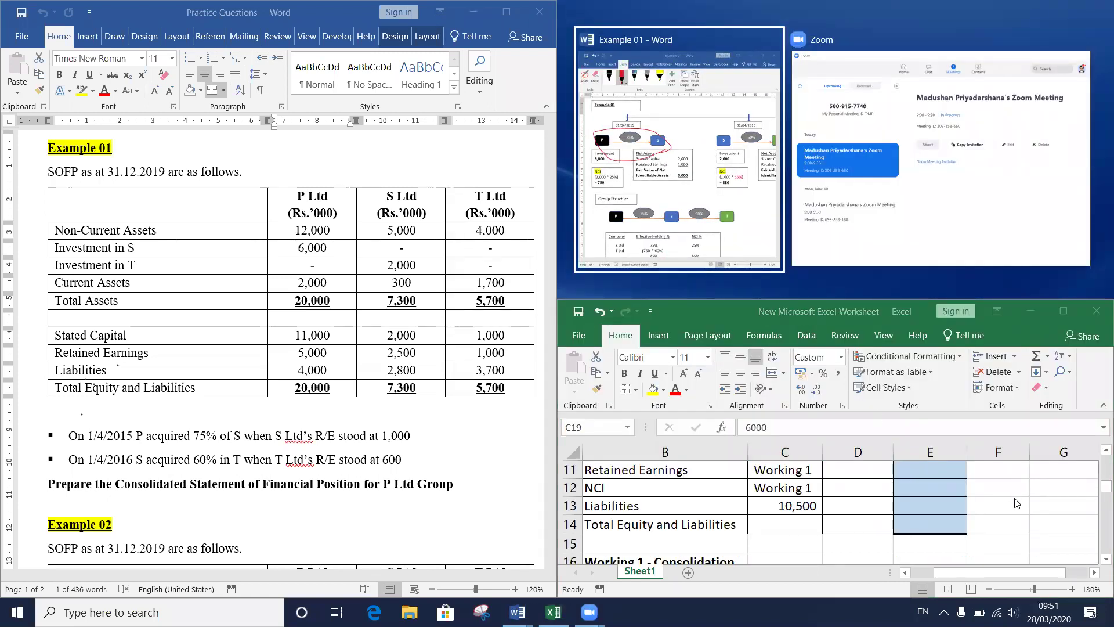
left_click(752, 304)
left_click(1069, 318)
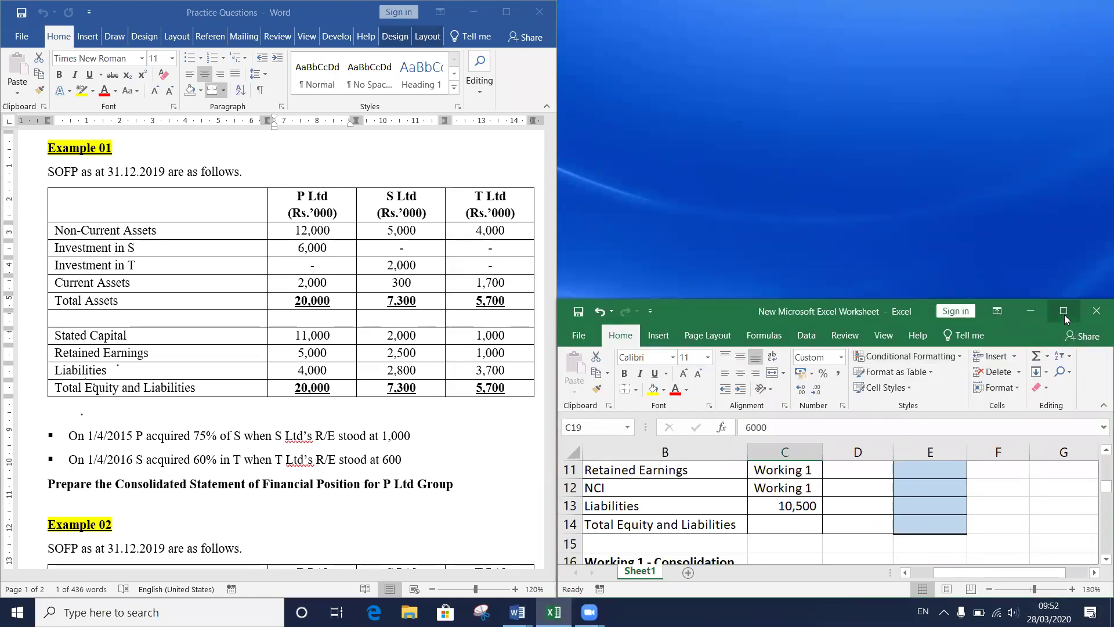
key("super+Right")
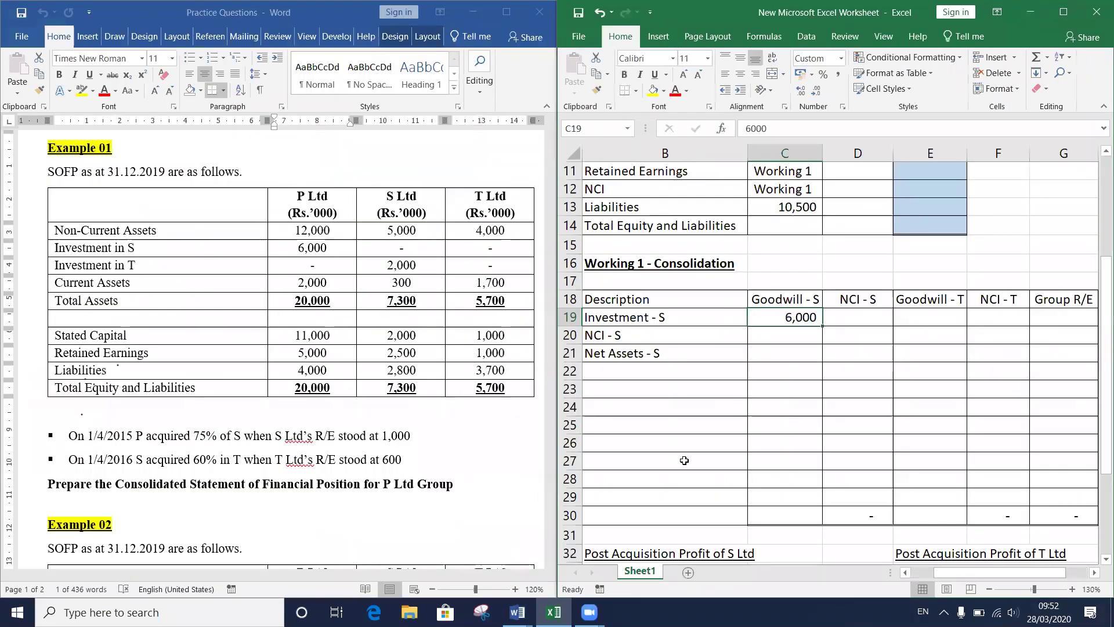
left_click(518, 613)
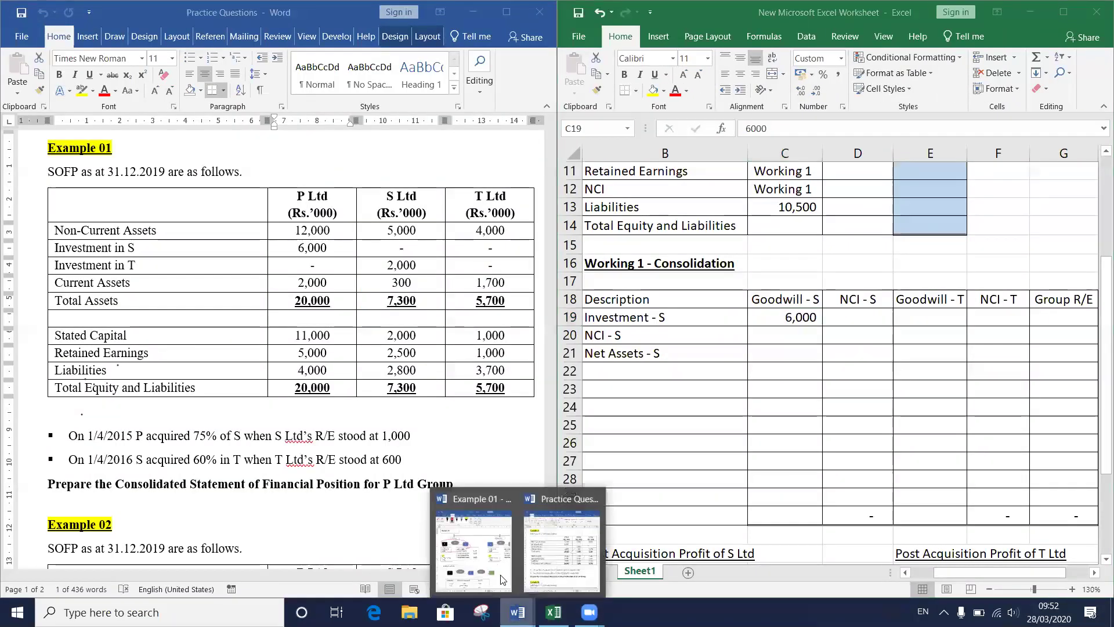
left_click(502, 577)
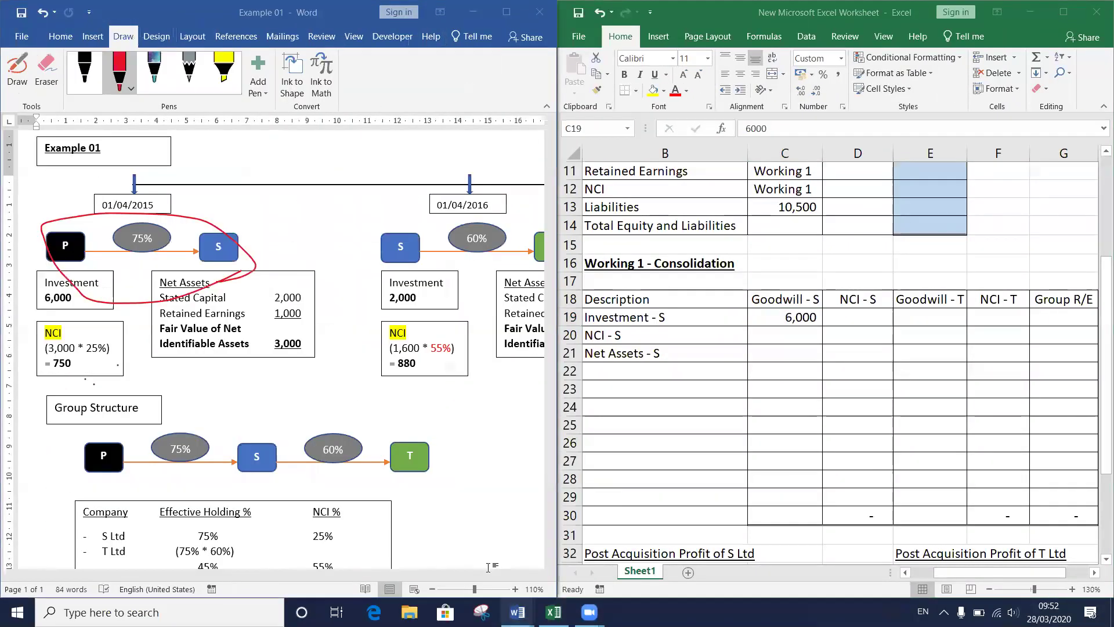
Step: Enter 750 for NCI - S in both the Goodwill - S and NCI - S columns, cells C20 and D20
left_click(781, 338)
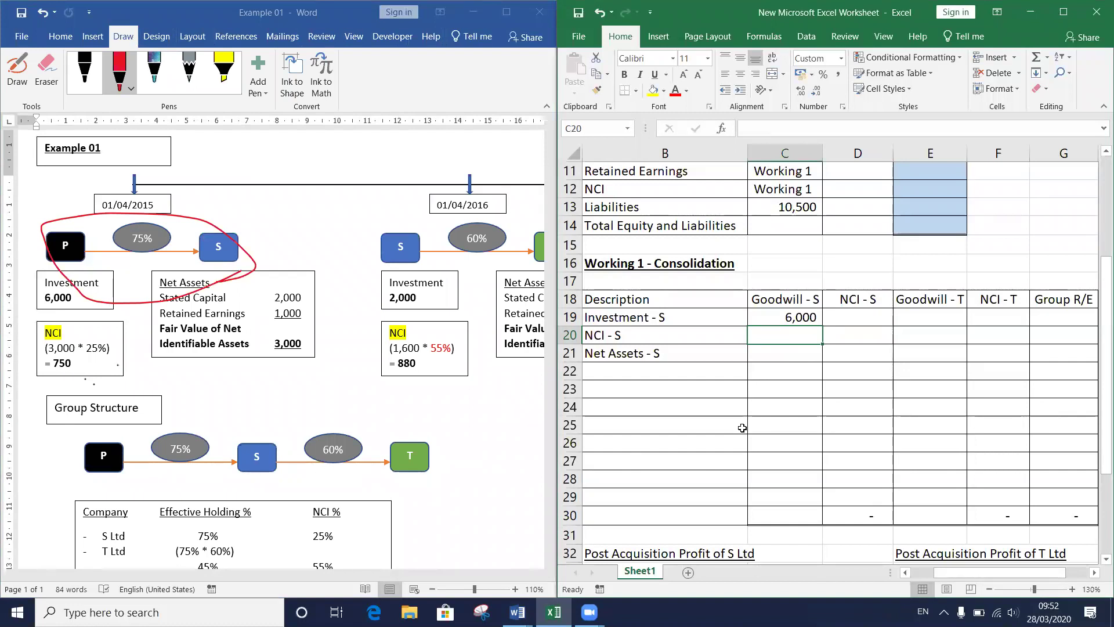
type("750")
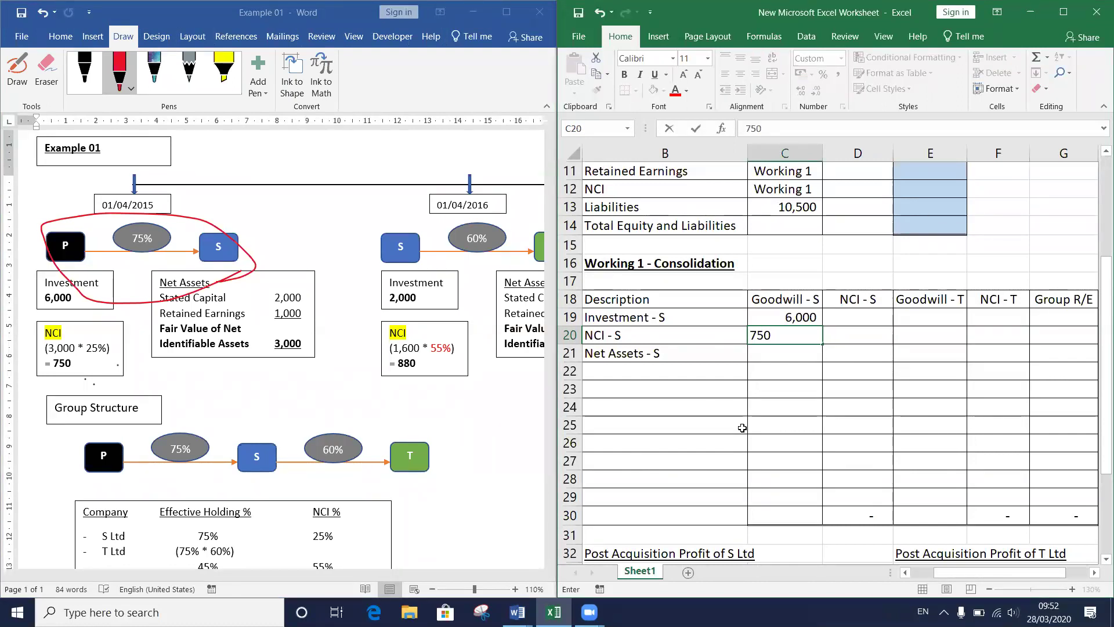
key("Tab")
type("750")
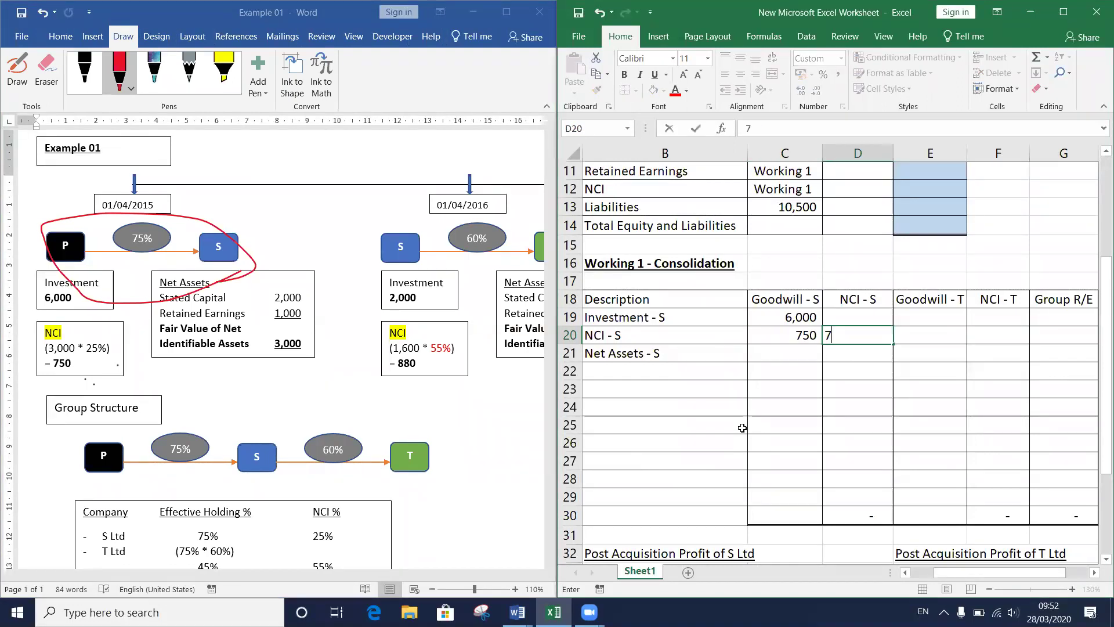
key("Return")
Step: Compare the NCI - S row's entries in the Goodwill - S and NCI - S columns
key("Up")
key("Left")
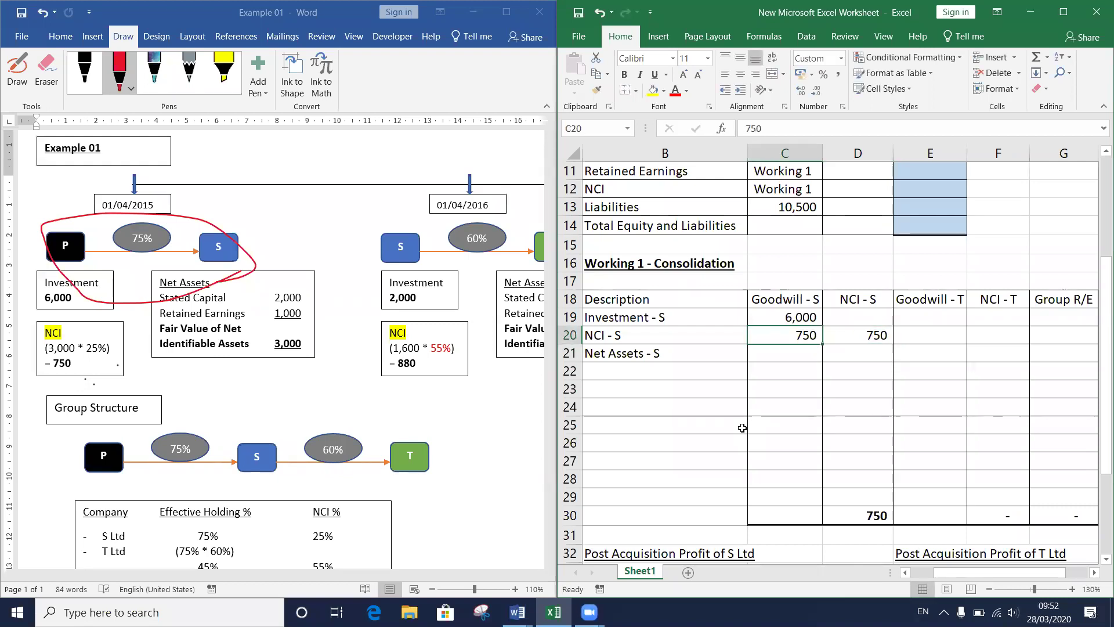
key("shift+Right")
key("shift+Left")
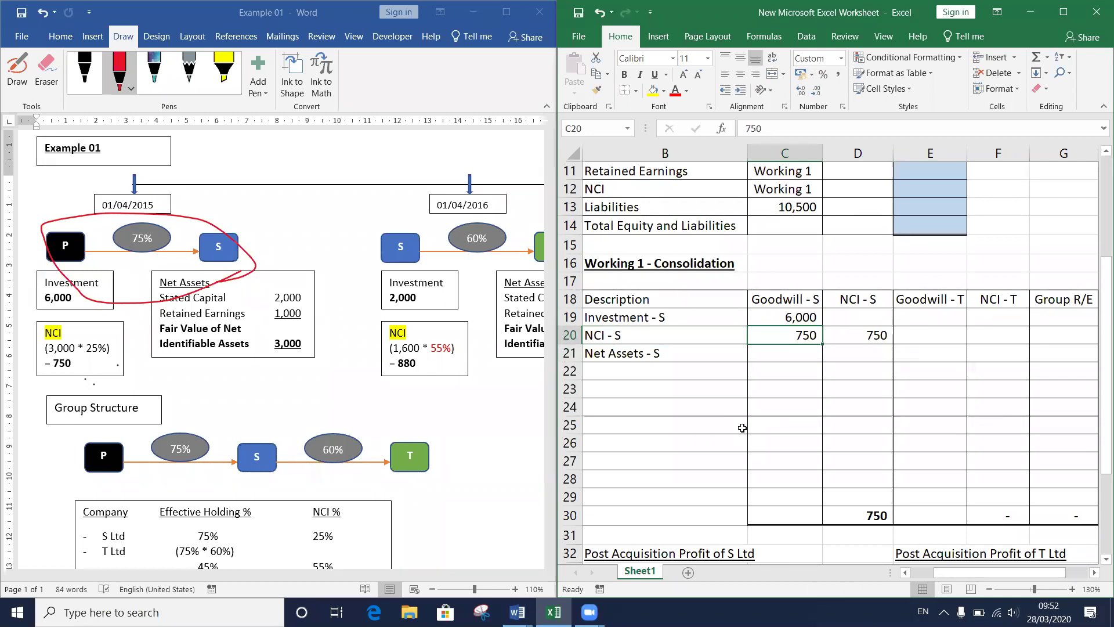
key("Right")
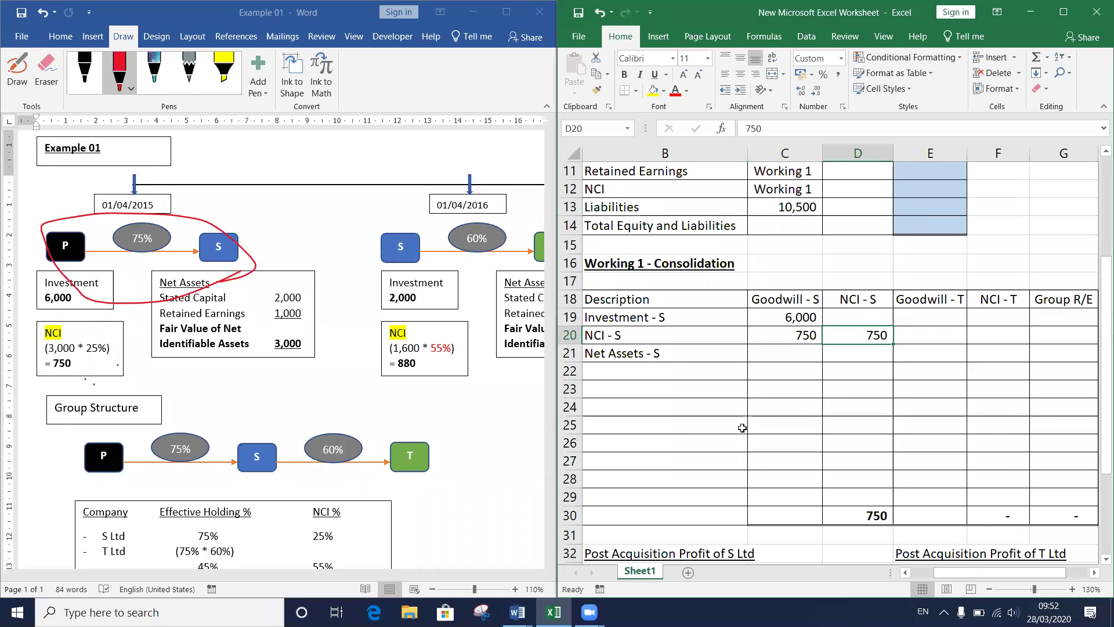
left_click(777, 334)
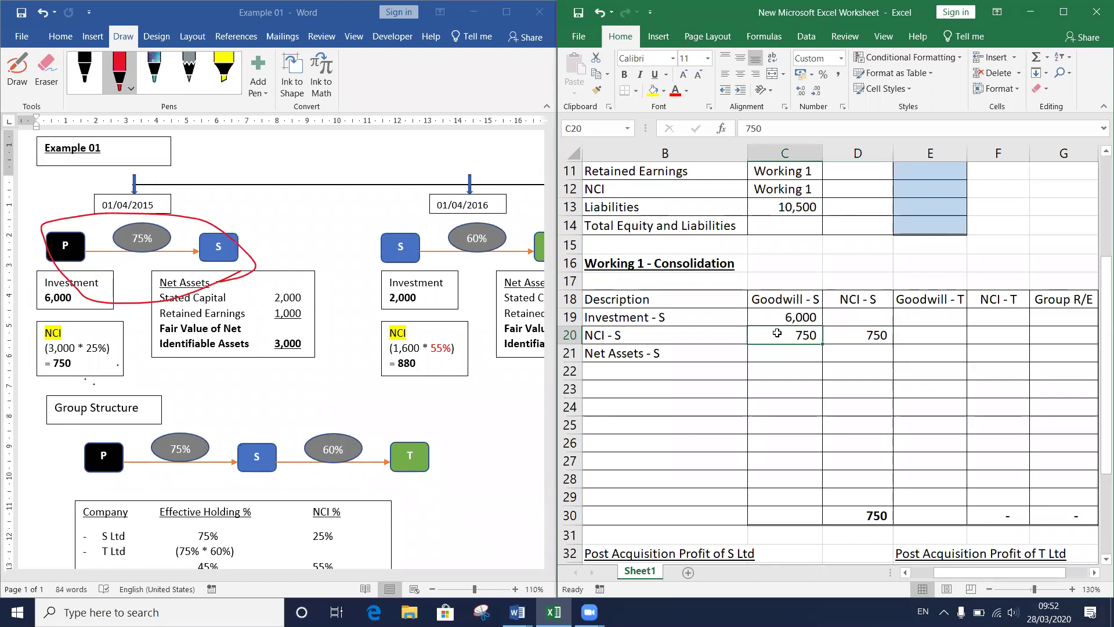
left_click(849, 335)
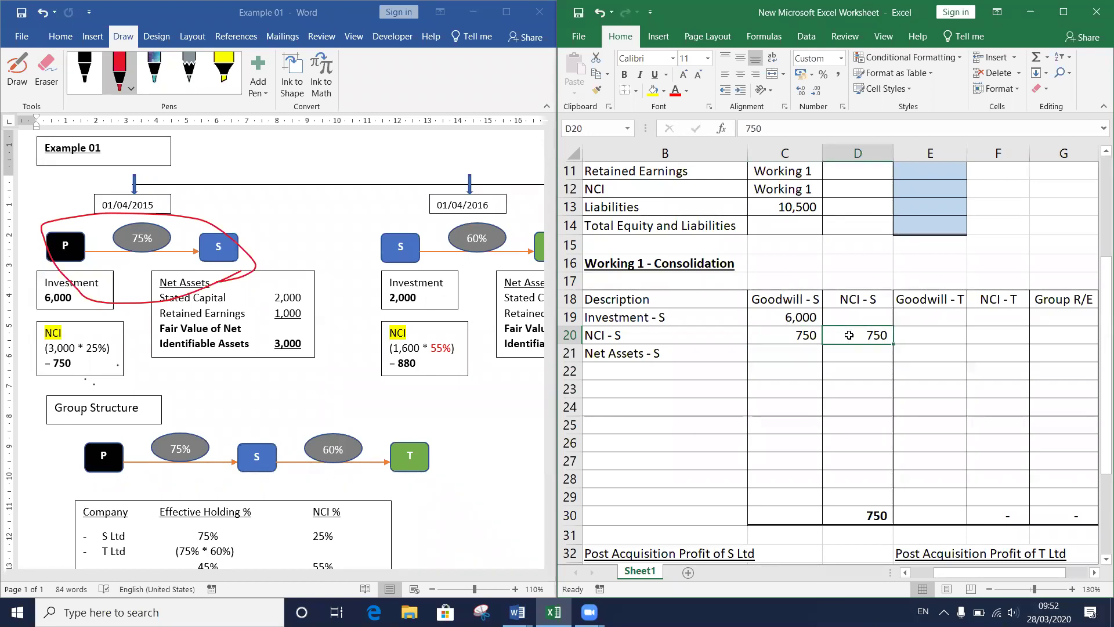
left_click(795, 336)
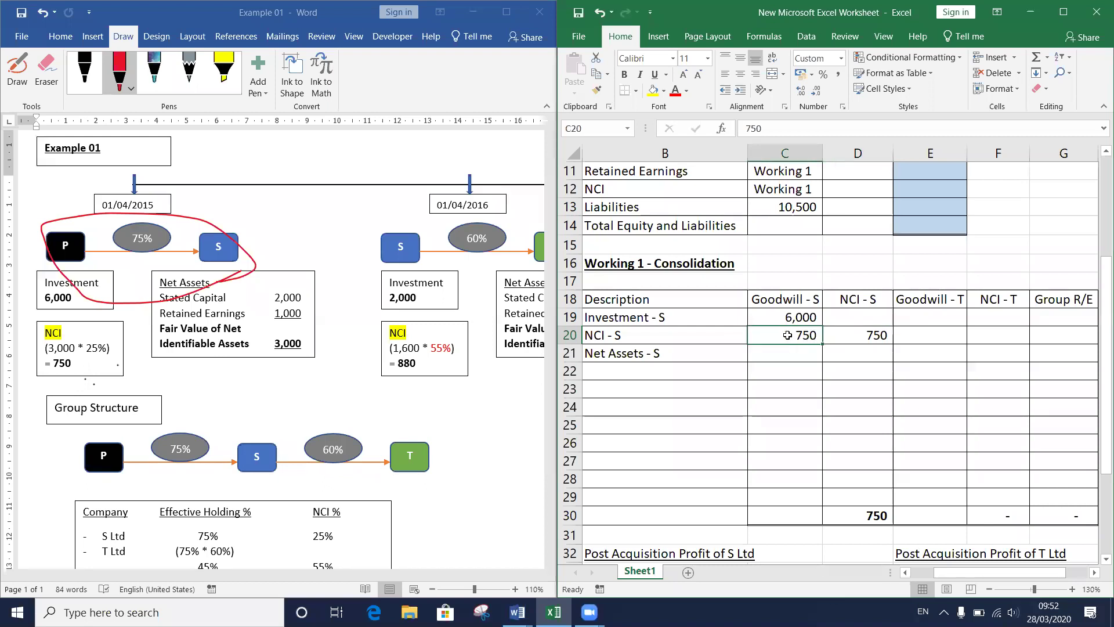
left_click(823, 335)
Step: Look up the fair value of S's identifiable net assets at 01/04/2015 in Example 01 for the Net Assets - S row
left_click(780, 352)
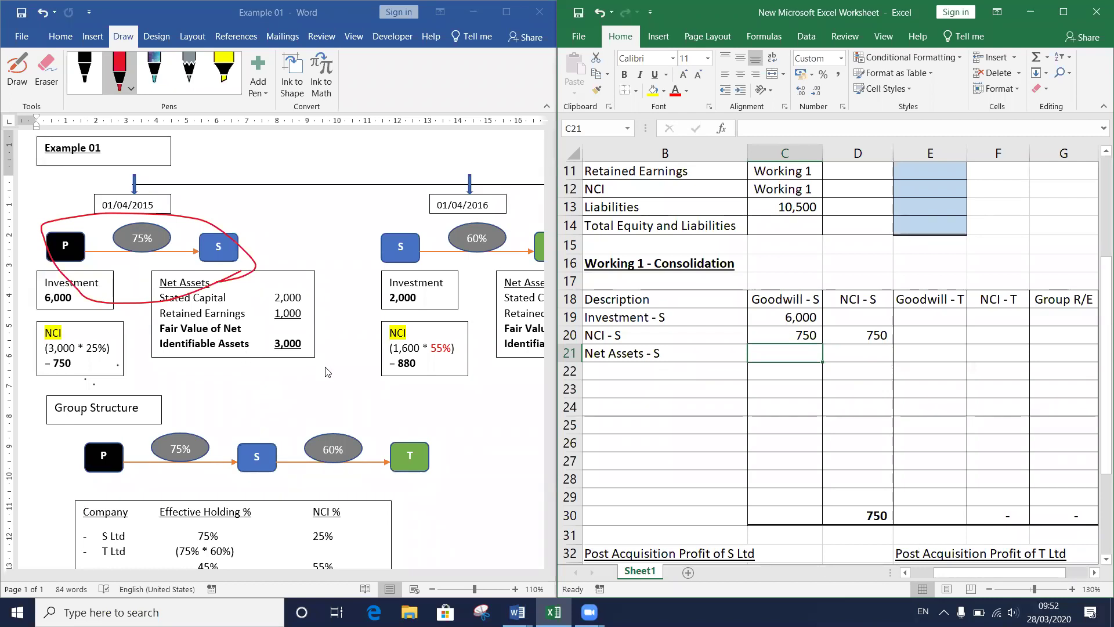
left_click(157, 208)
left_click(104, 205)
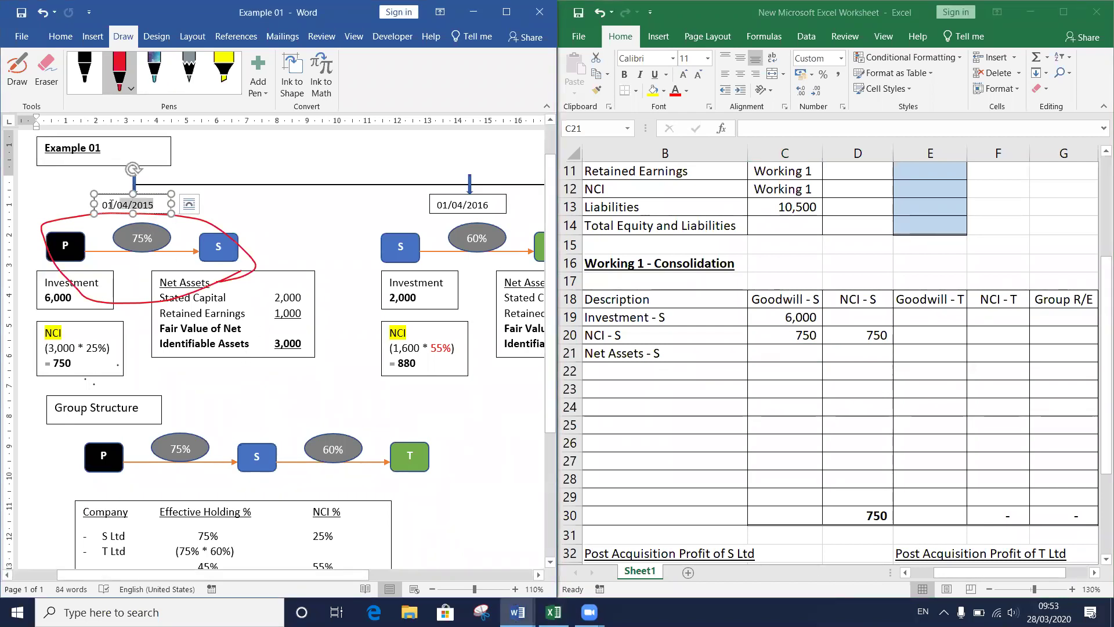
double_click(214, 246)
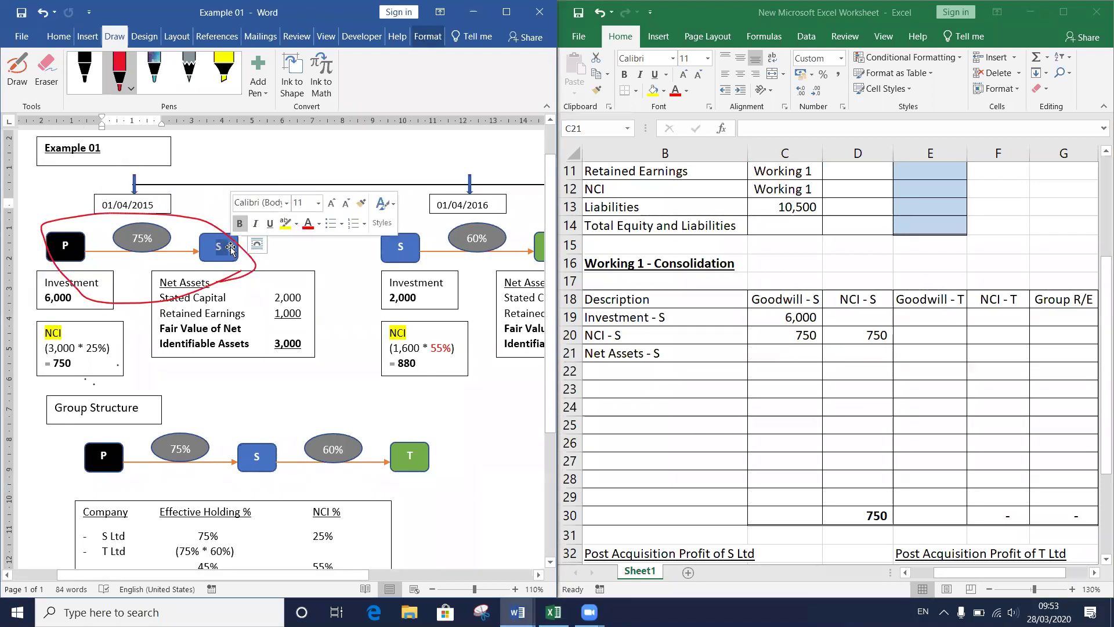
left_click(228, 258)
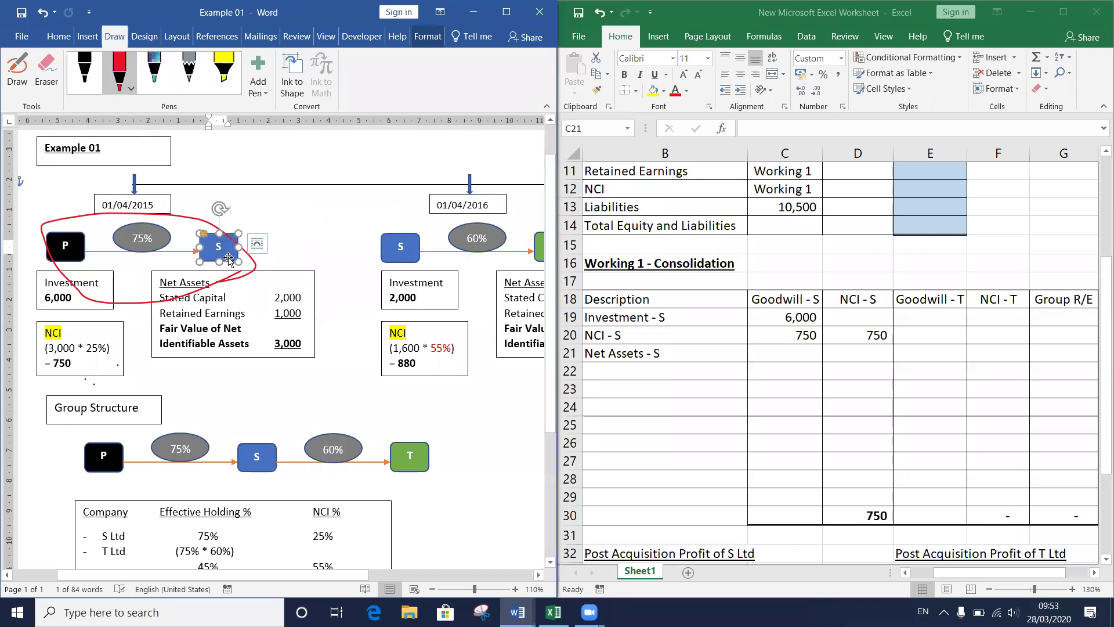
left_click_drag(274, 341, 302, 342)
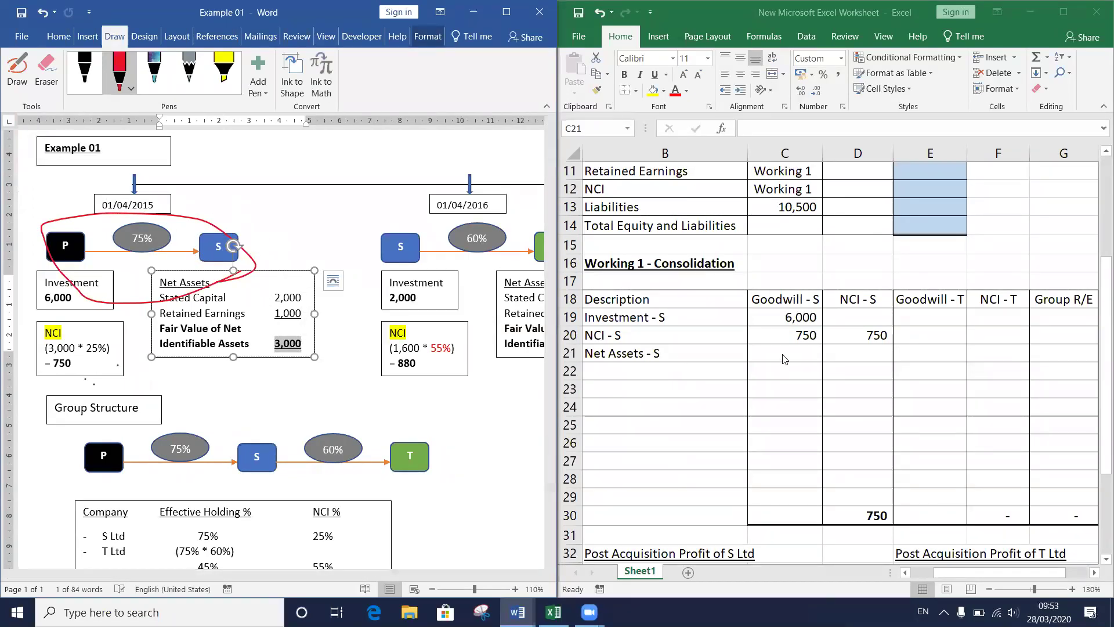
left_click(782, 354)
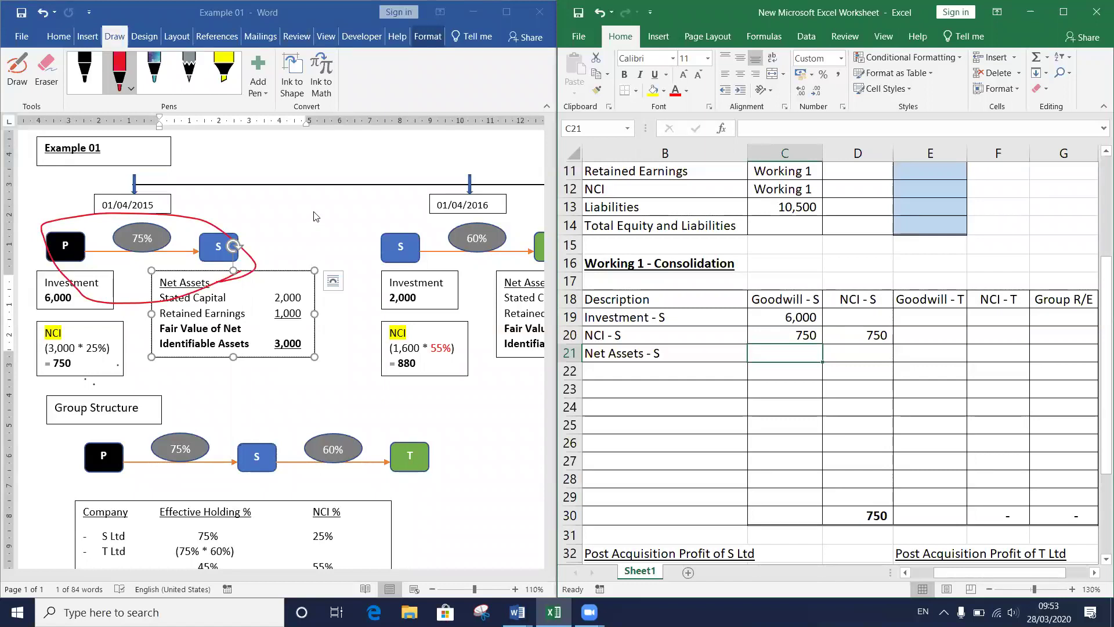
Step: Label the Working 1 columns in row 17, from C17 to G17, as Cr., Dr., Dr., Cr. and Cr
left_click(783, 283)
type("C")
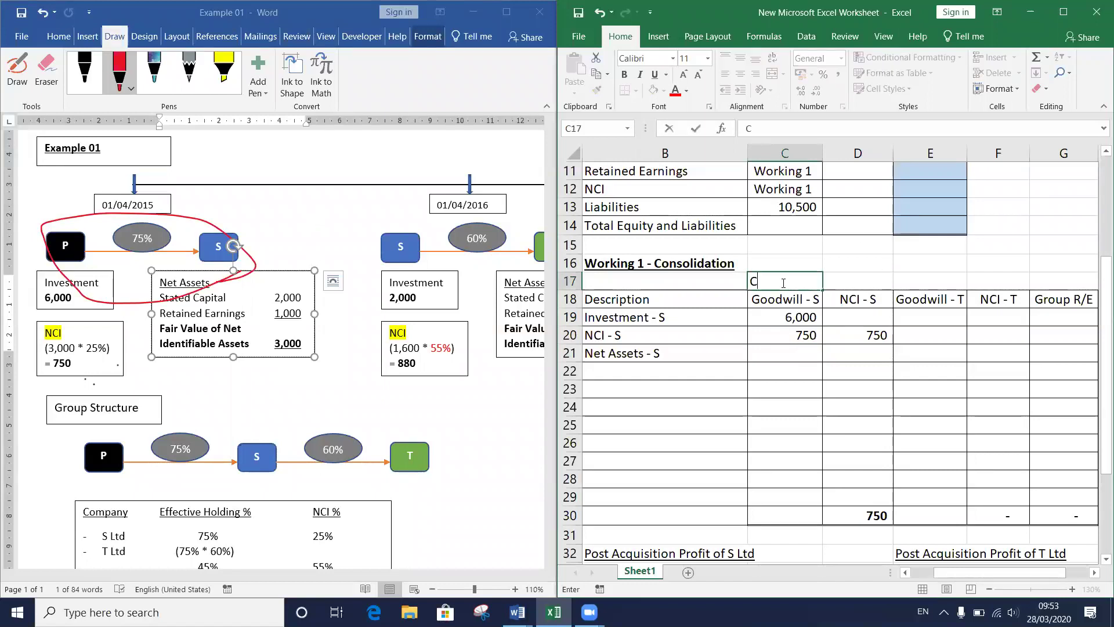
type("r.")
key("Tab")
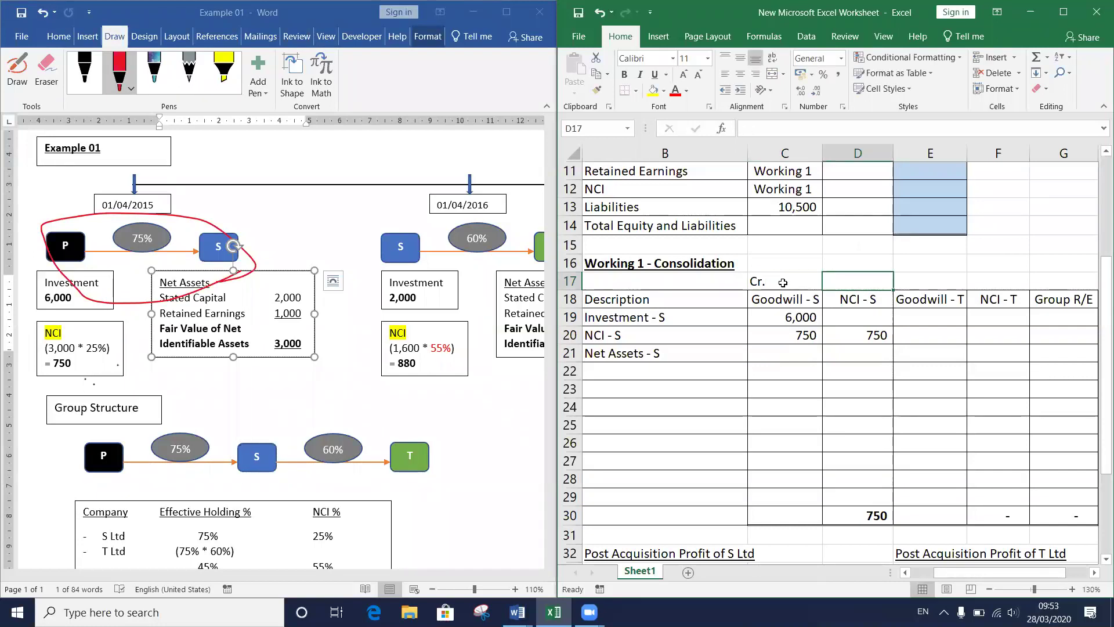
type("Dr.")
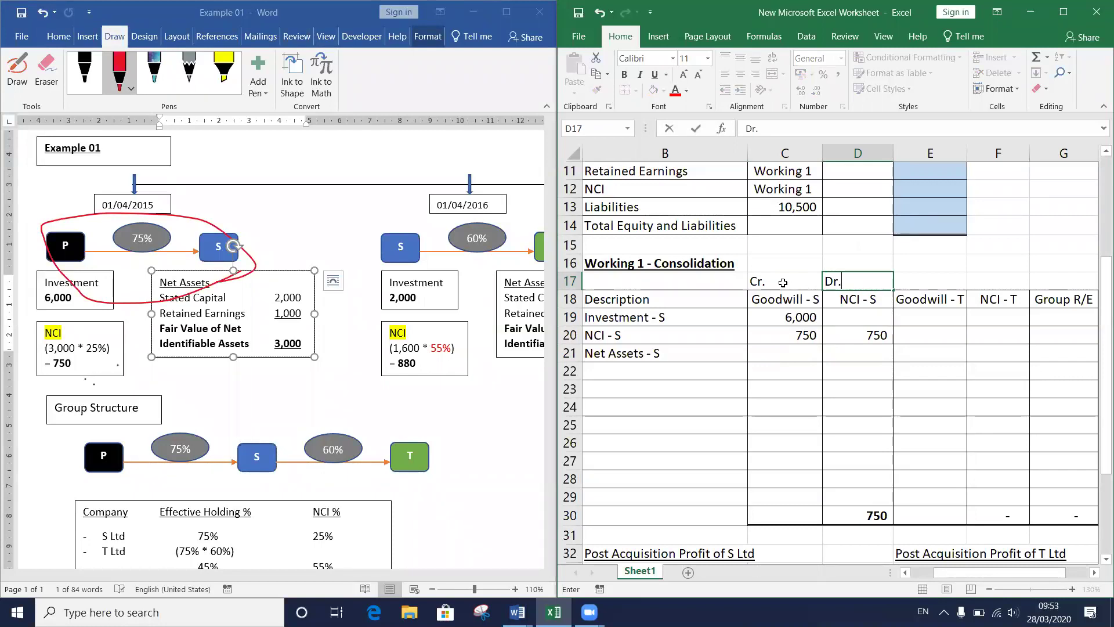
key("Tab")
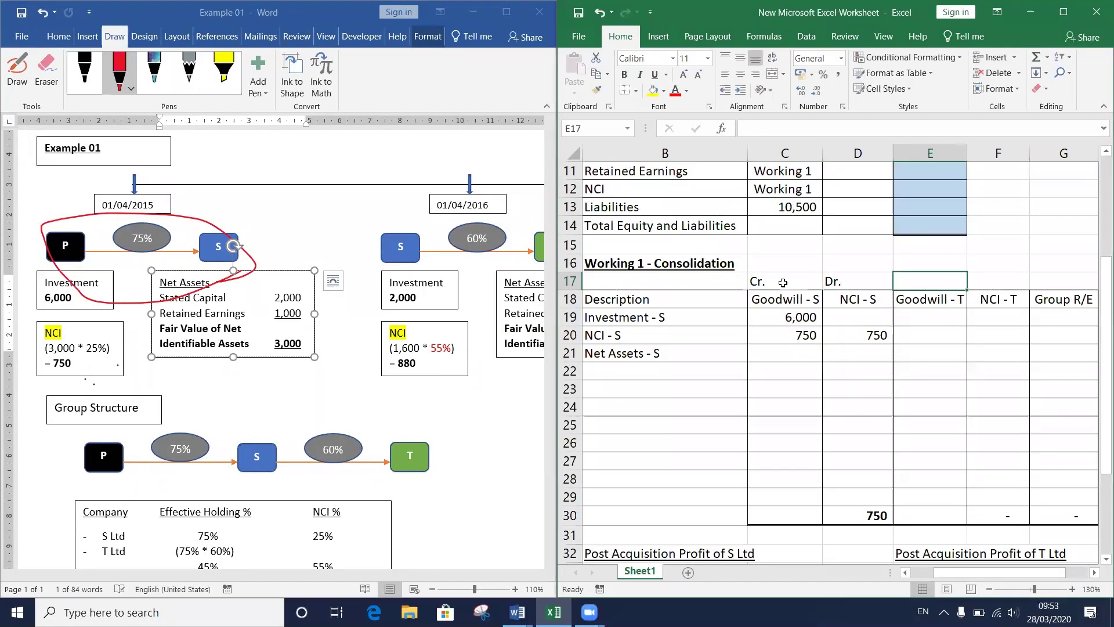
type("D")
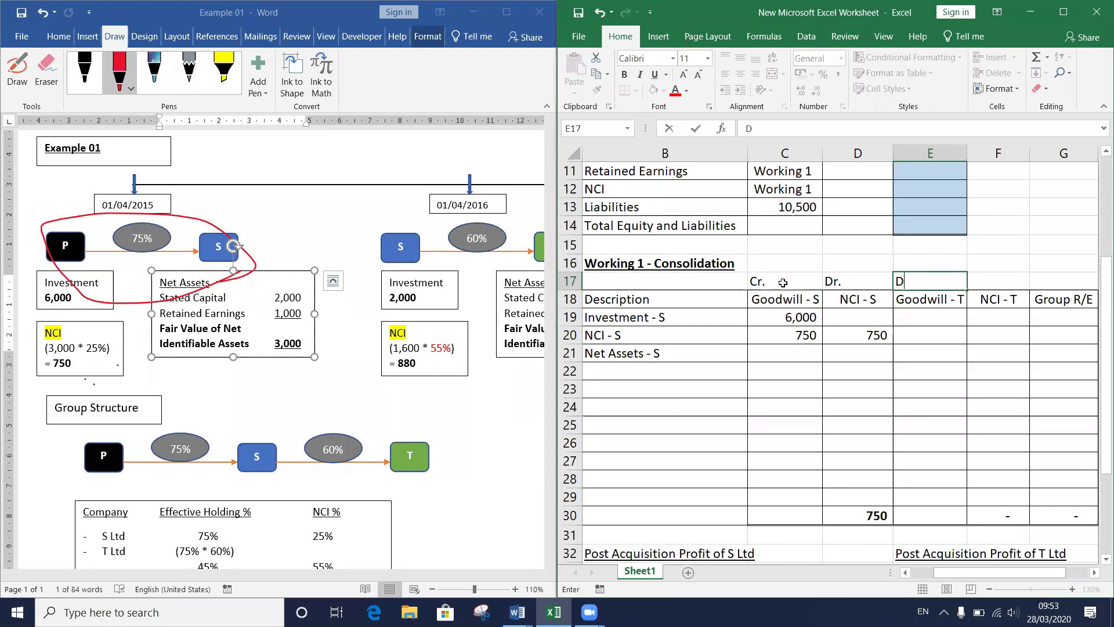
type("r.")
key("Tab")
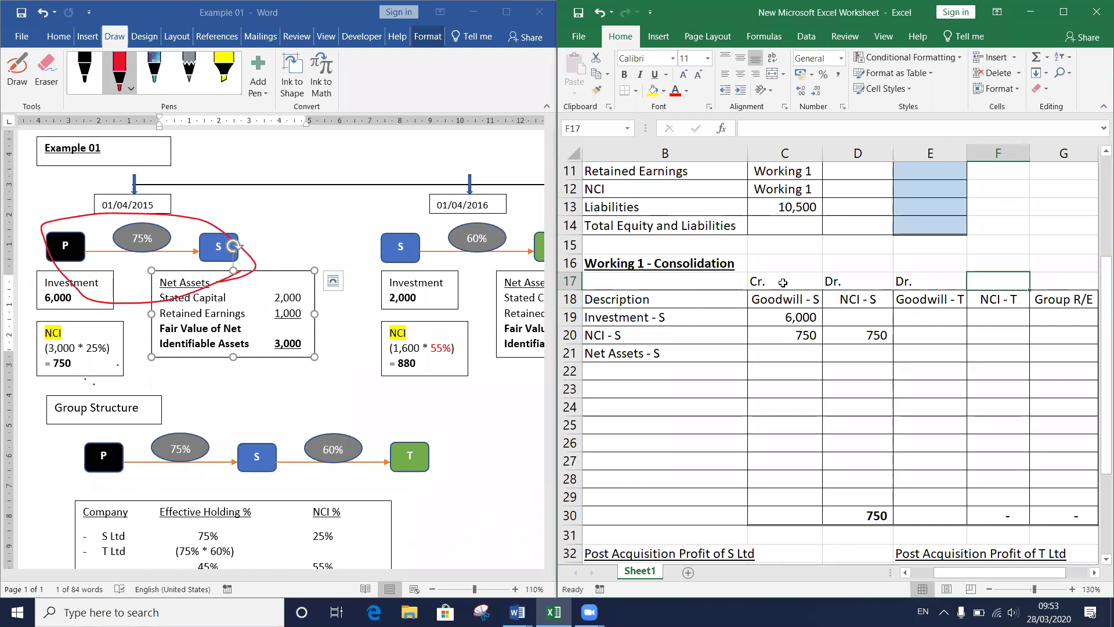
type("Cr.")
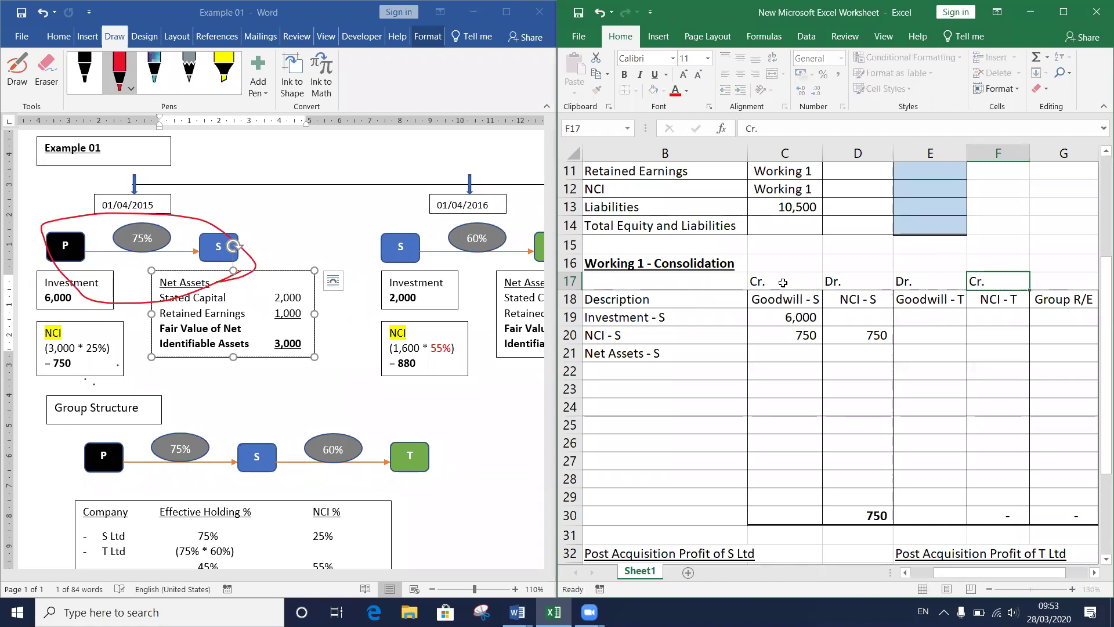
key("Tab")
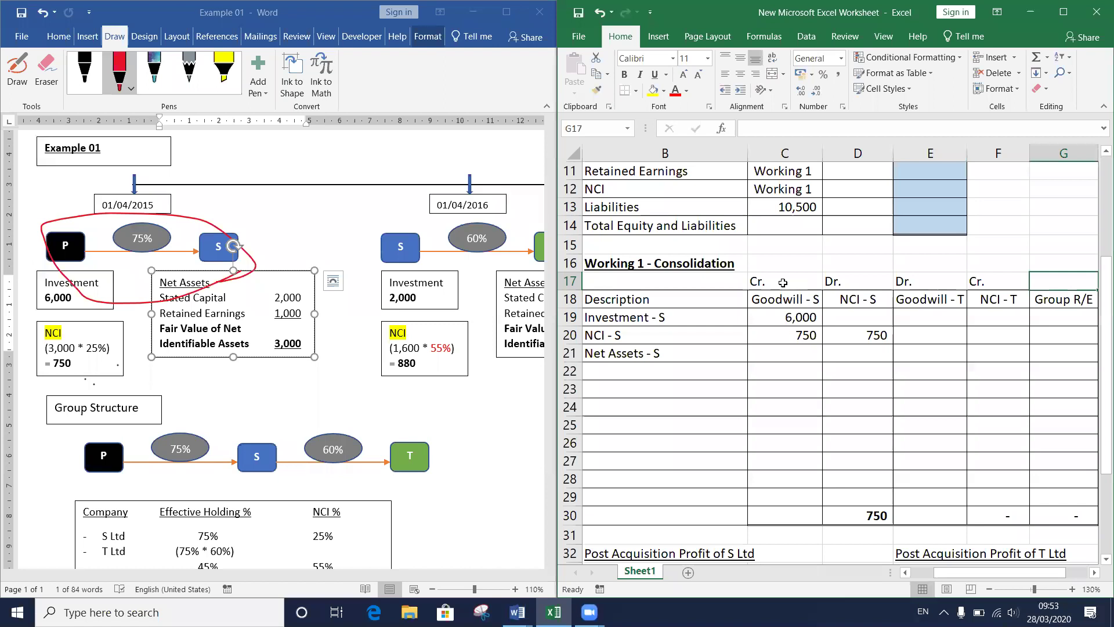
type("Cr.")
key("Return")
Step: Enter -3000 for Net Assets - S in the Goodwill - S column, cell C21, and check it against Example 01
key("Left")
key("Left")
key("Down")
key("Left")
key("Left")
key("Down")
key("Down")
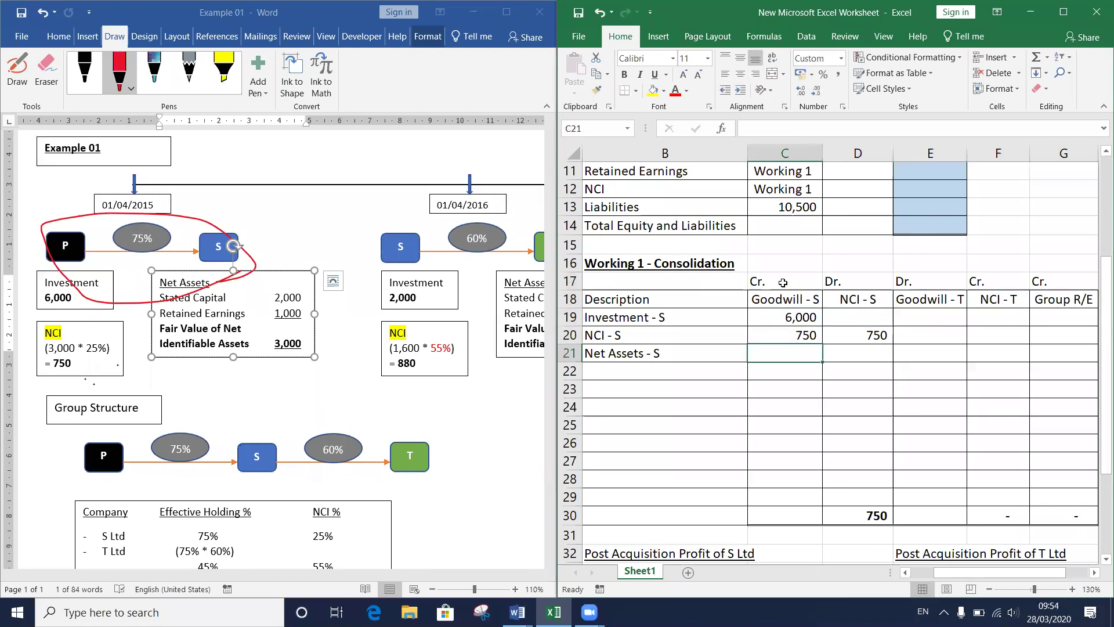
type("- ")
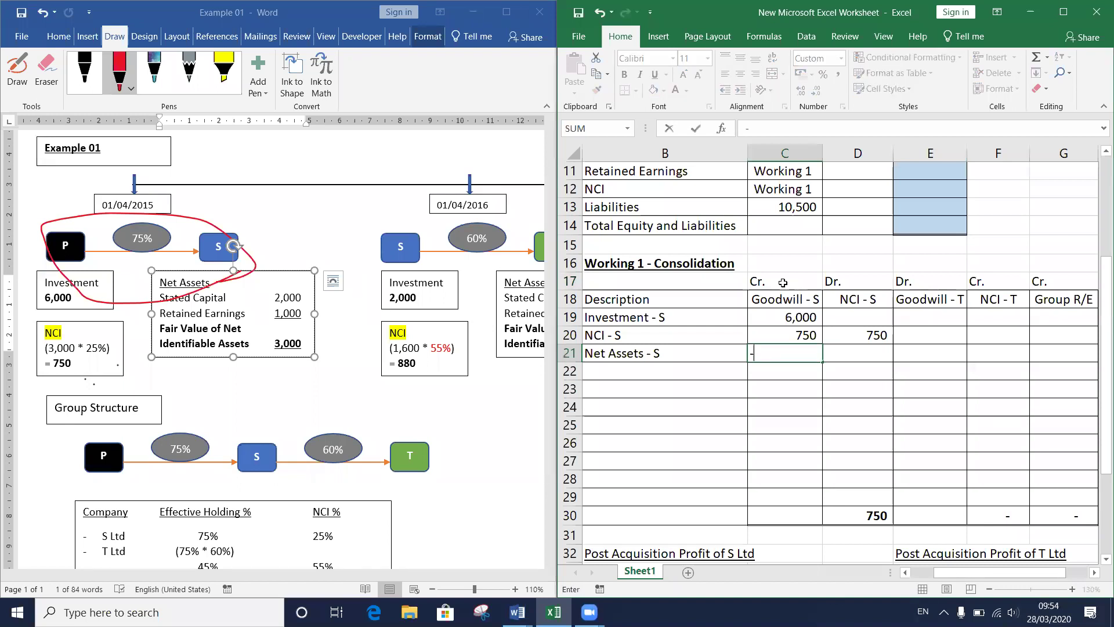
type("3,000")
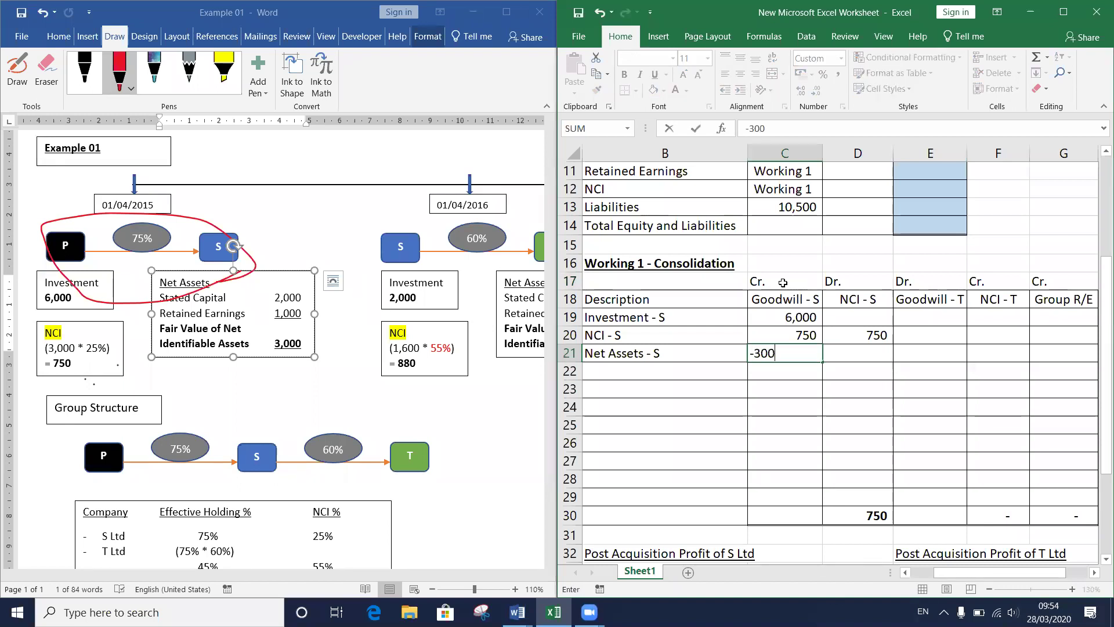
key("Return")
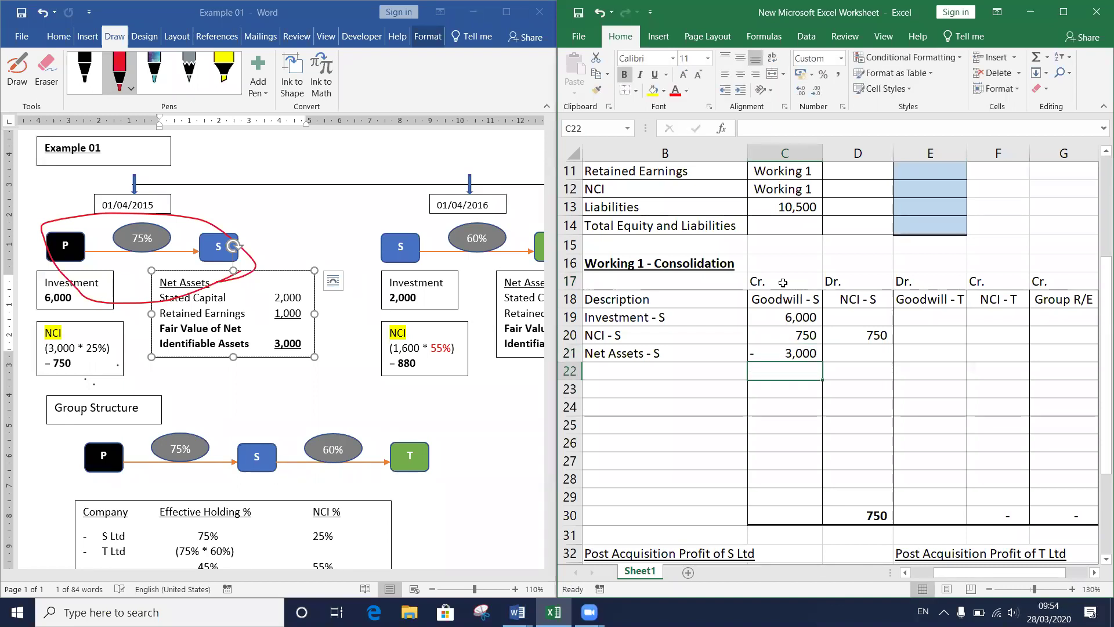
left_click(274, 344)
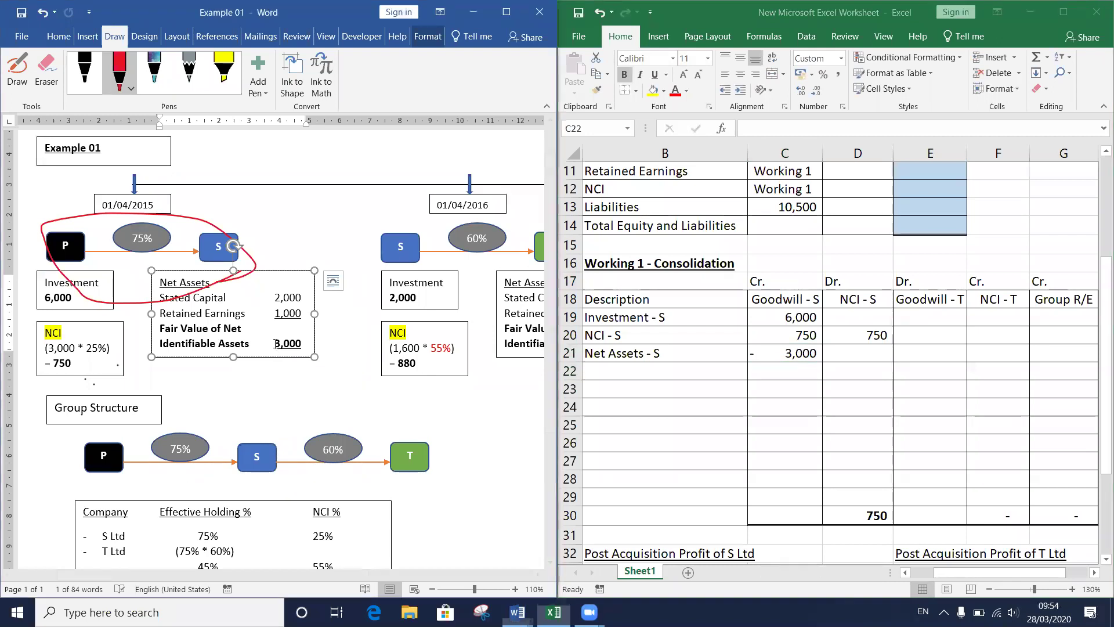
left_click(777, 350)
left_click(777, 351)
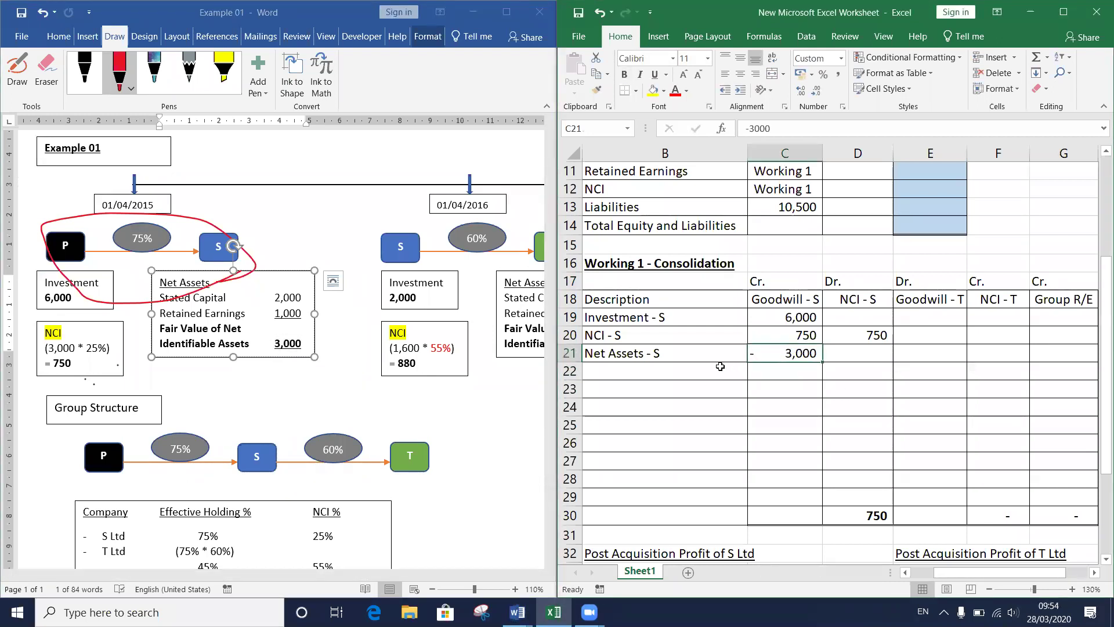
Step: Total the Goodwill - S column in C22 with a sum of C19:C21
left_click(776, 371)
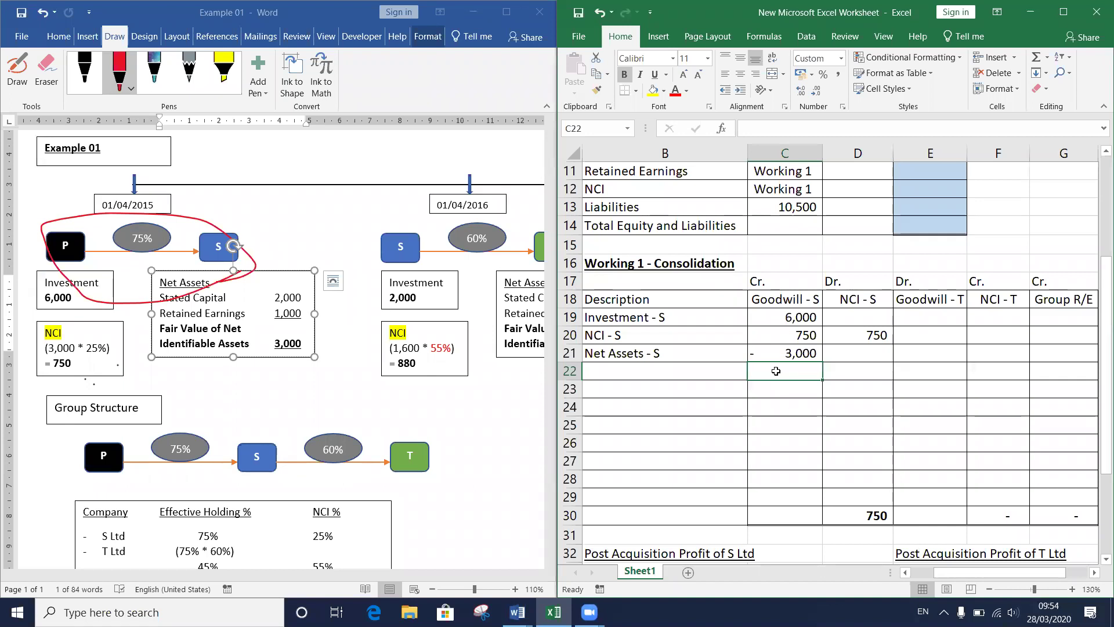
key("alt+equal")
key("Return")
left_click(777, 370)
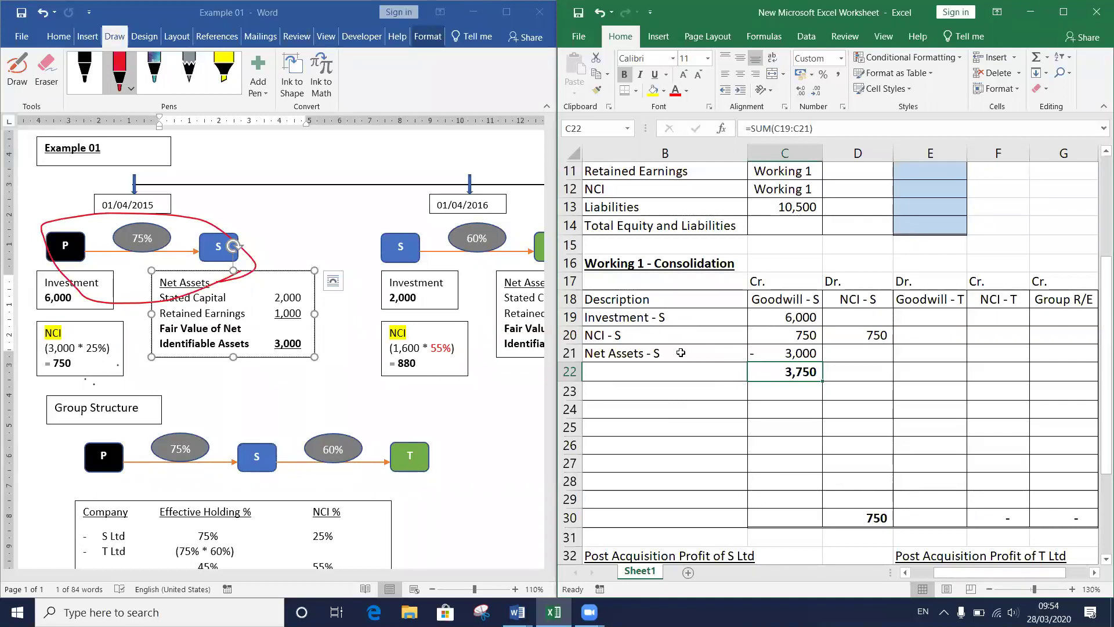
Step: Review the investment, NCI and net assets amounts that make up the Goodwill - S total in C22
left_click(774, 316)
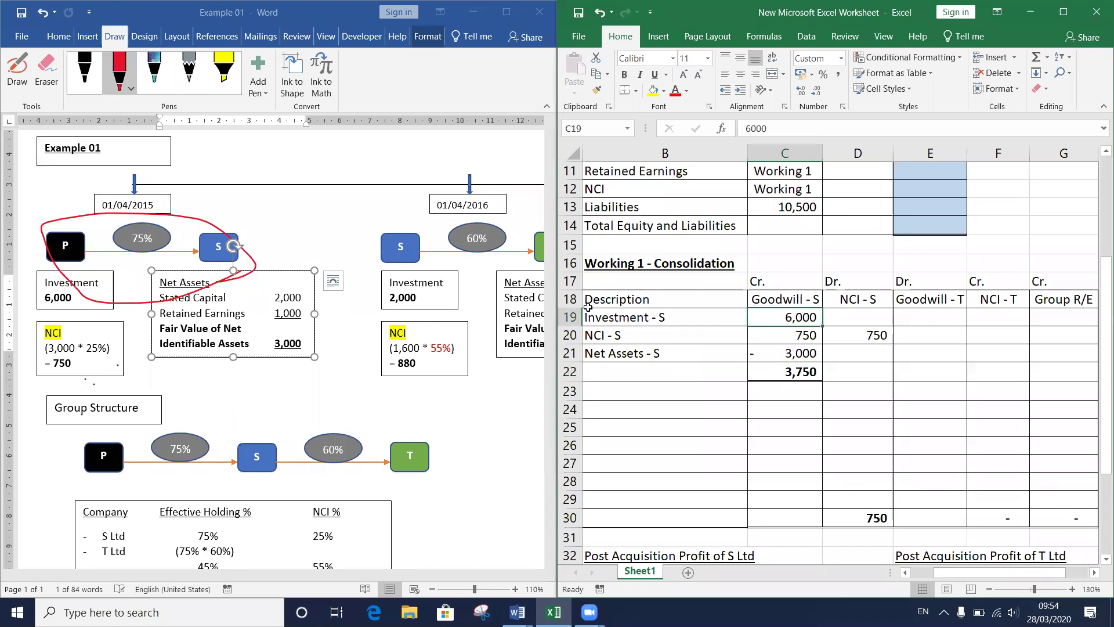
left_click(634, 334)
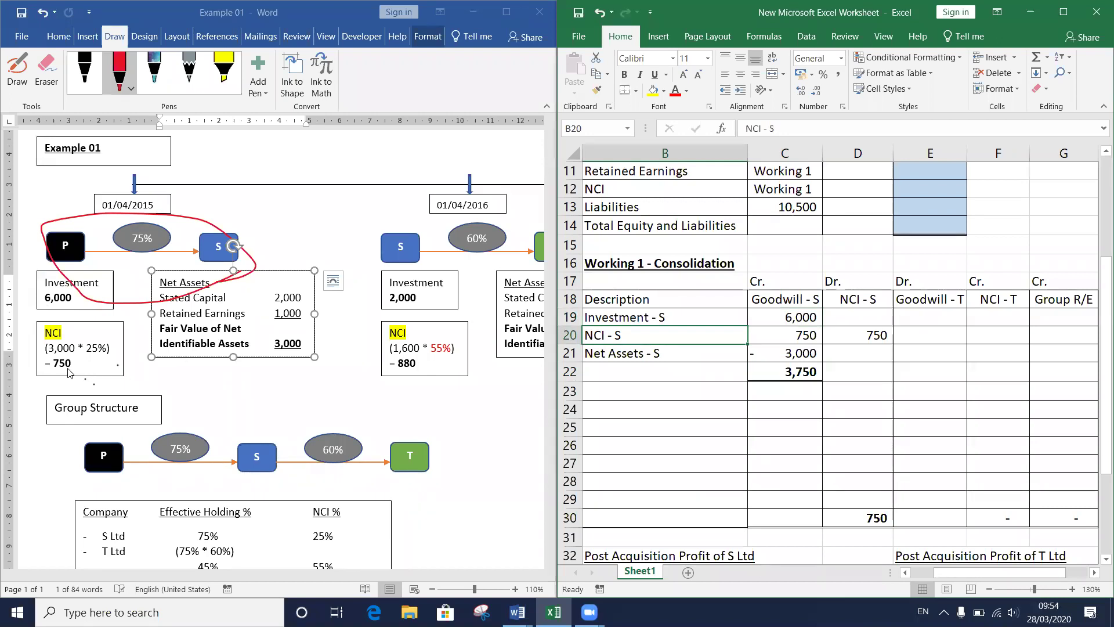
left_click(794, 350)
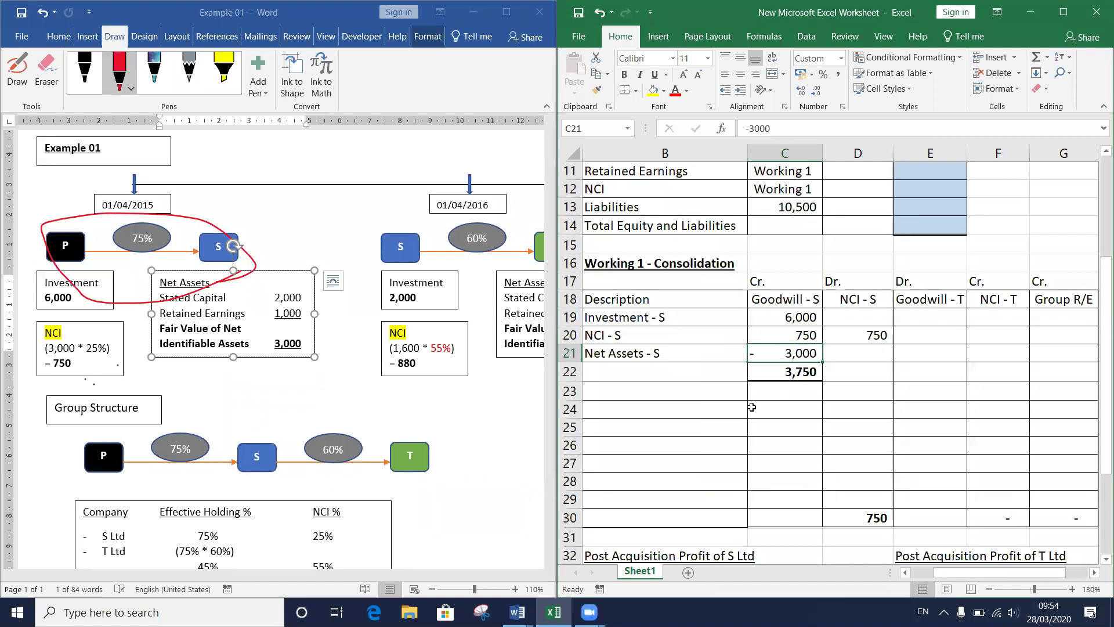
left_click(773, 376)
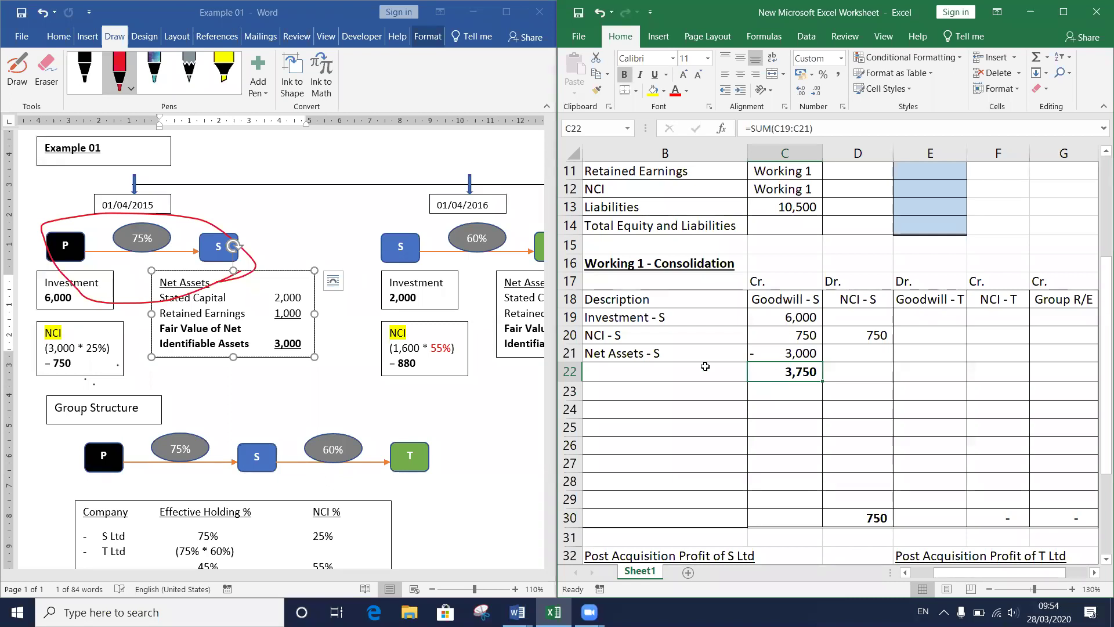
Step: Add a Goodwill line in B6 of the Consolidated Statement of Financial Position and fill the cell yellow
scroll(705, 366, "up", 3)
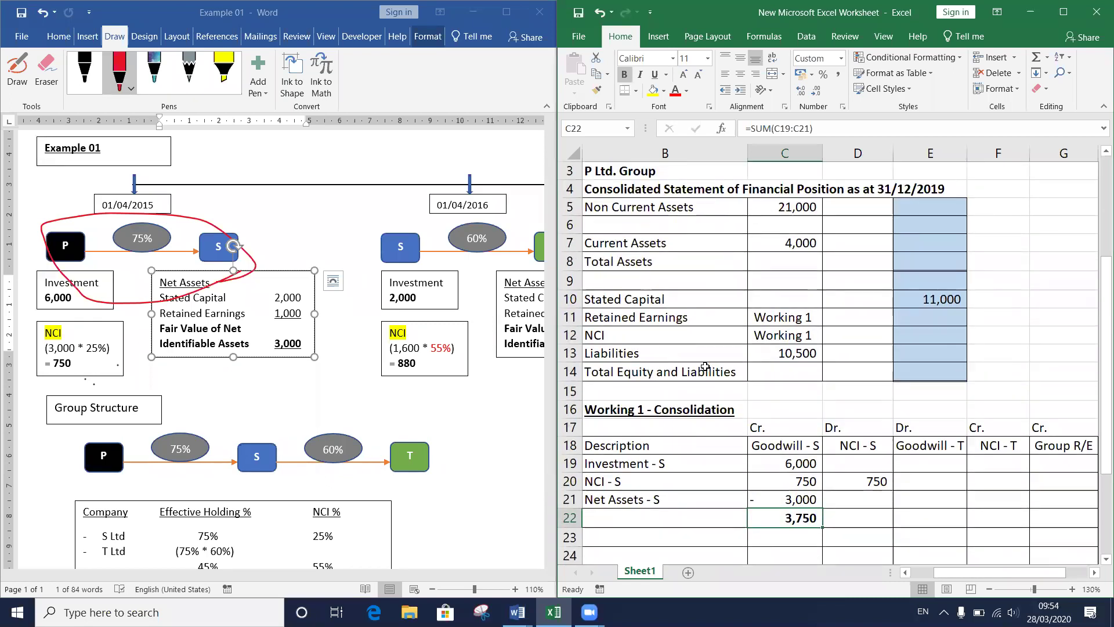
left_click(633, 222)
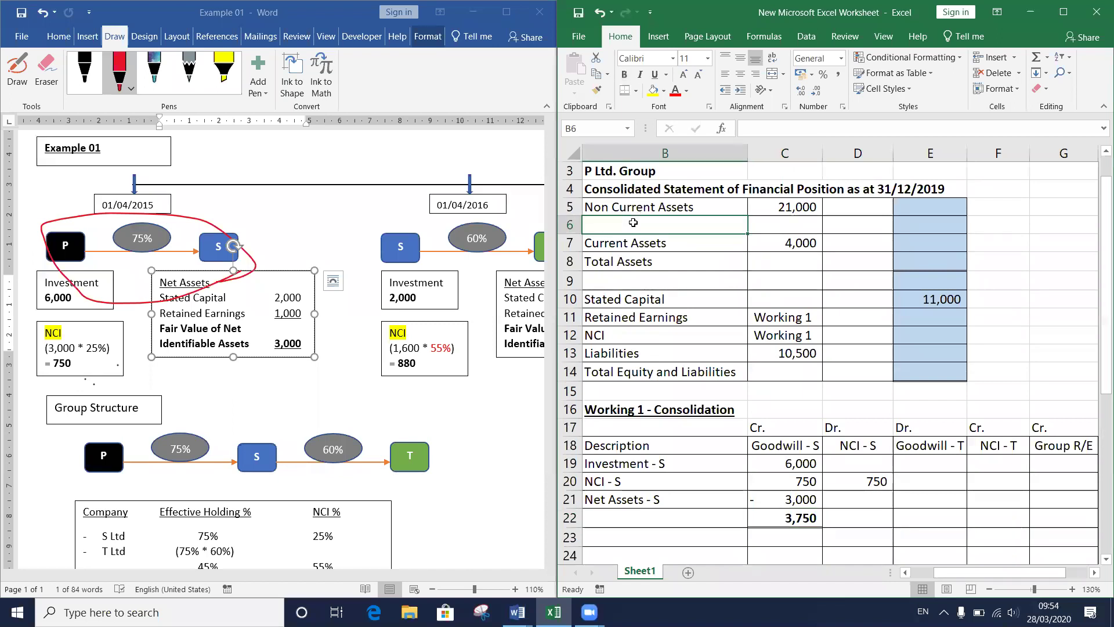
type("G")
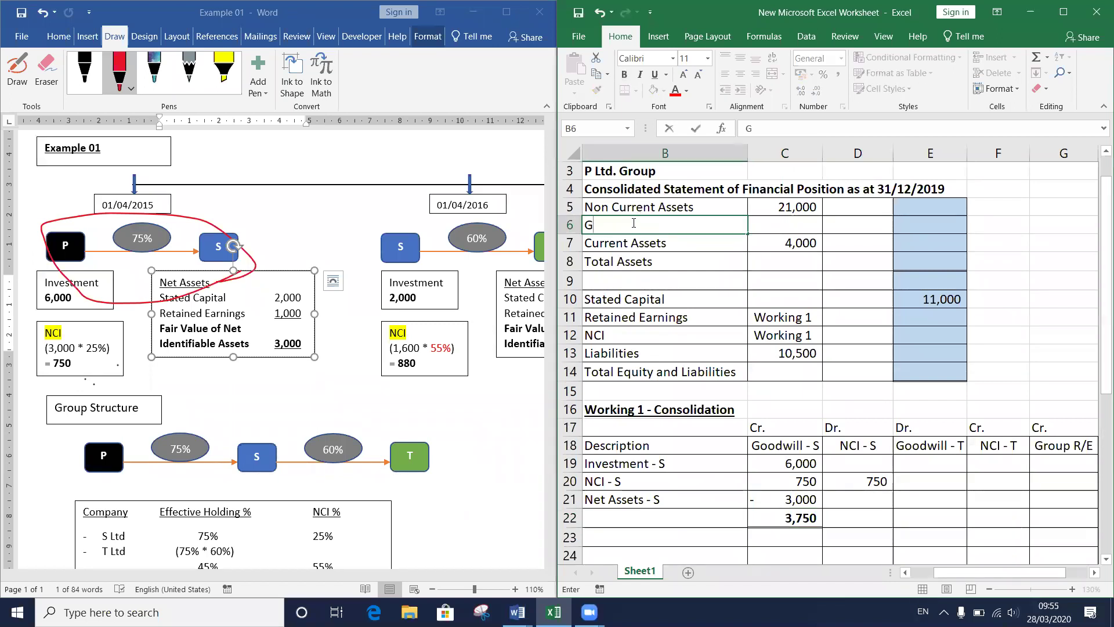
type("oodw")
key("Return")
left_click(634, 224)
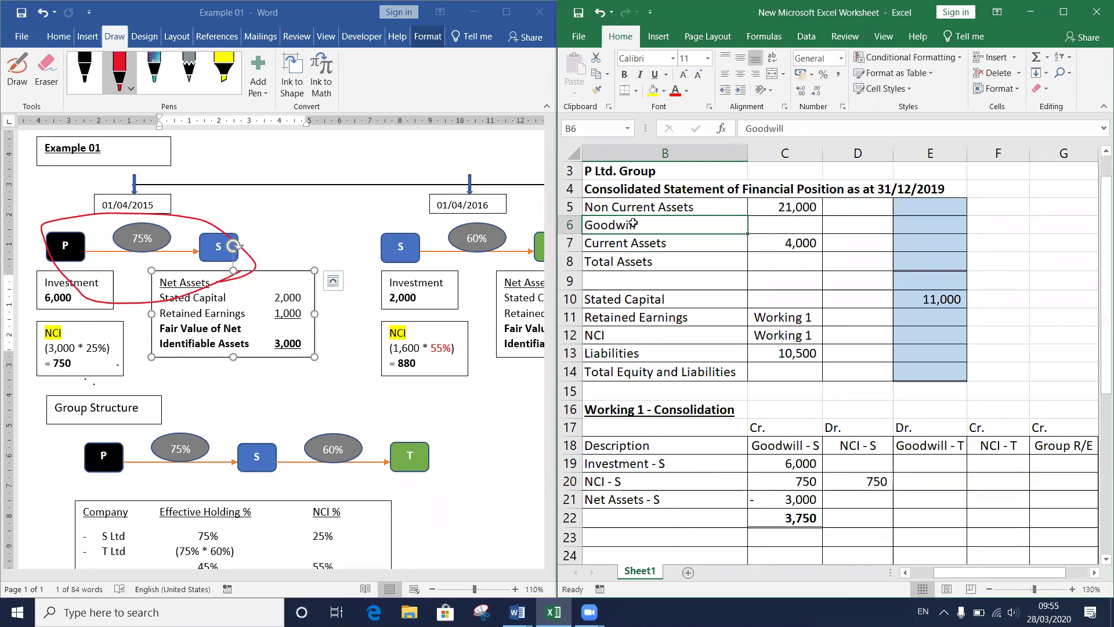
left_click(650, 93)
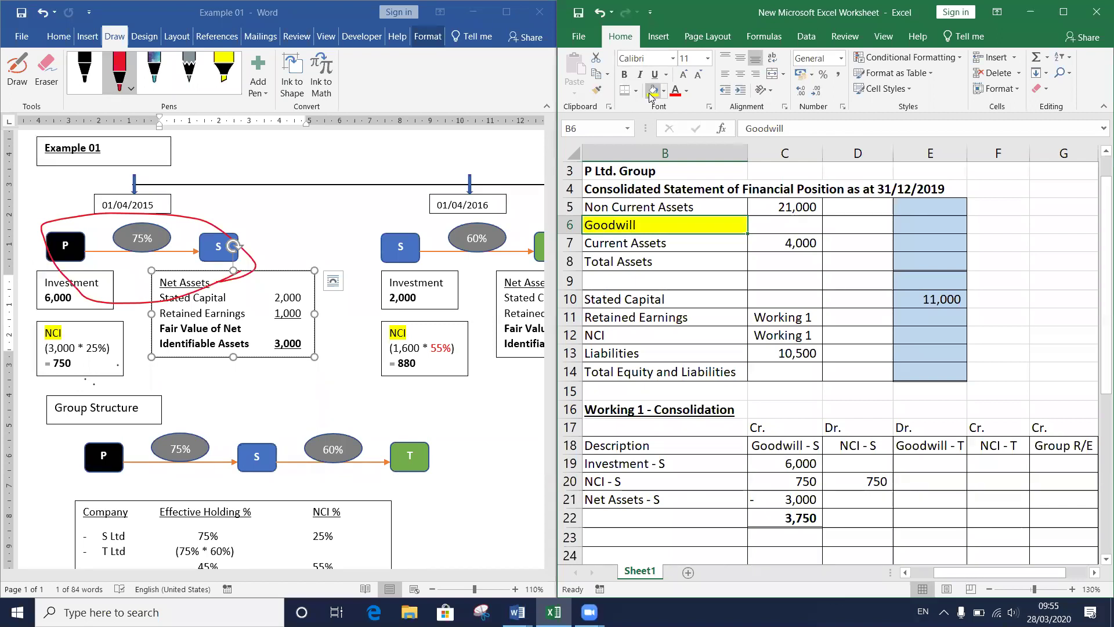
Step: Enter the Working 1 goodwill of 3750 for the Goodwill line in cell D6 of the Consolidated Statement of Financial Position
key("Right")
key("Right")
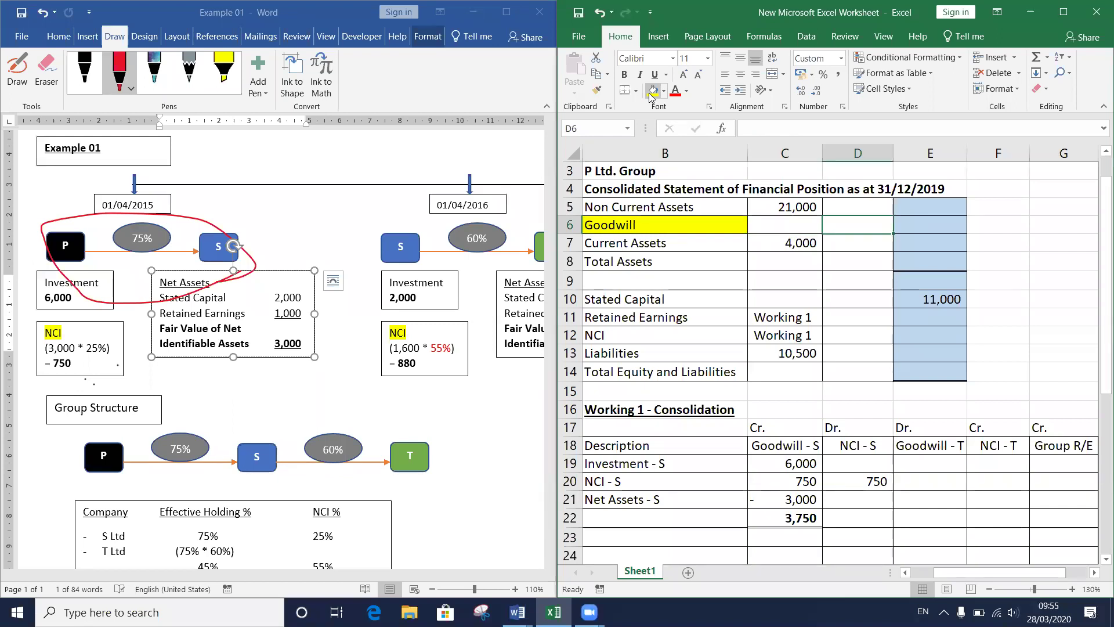
left_click_drag(876, 200, 859, 371)
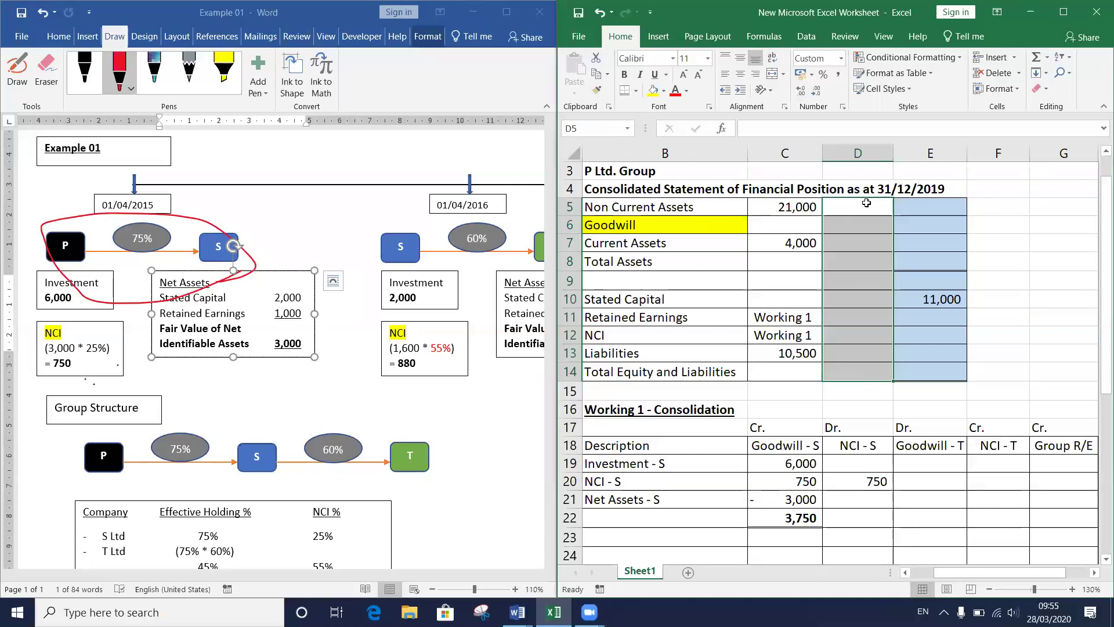
left_click_drag(865, 205, 856, 373)
left_click(842, 224)
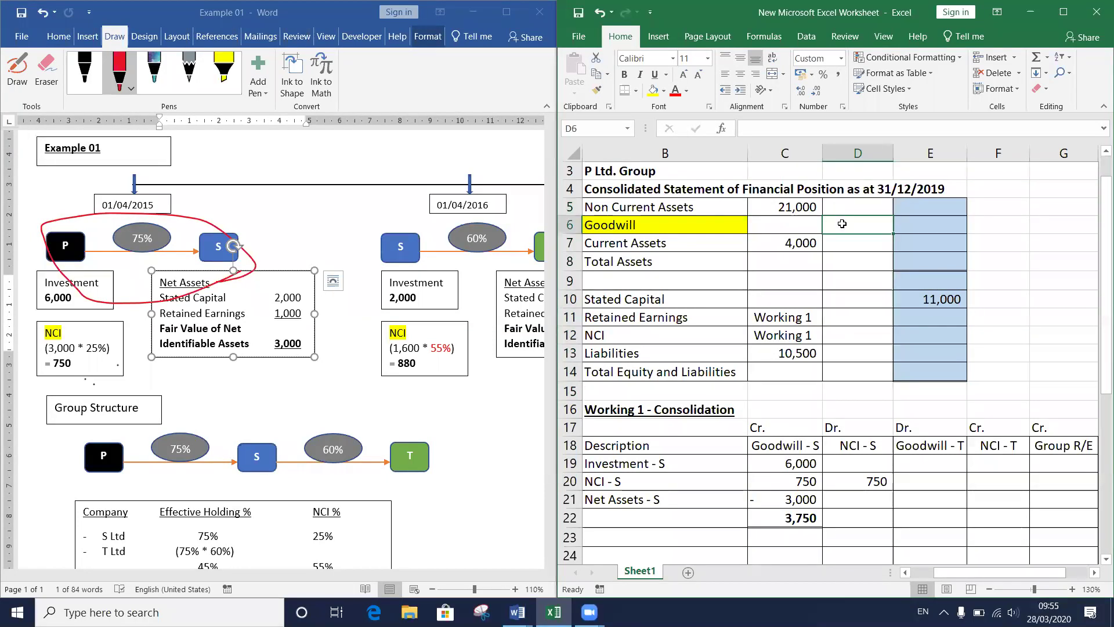
type("=")
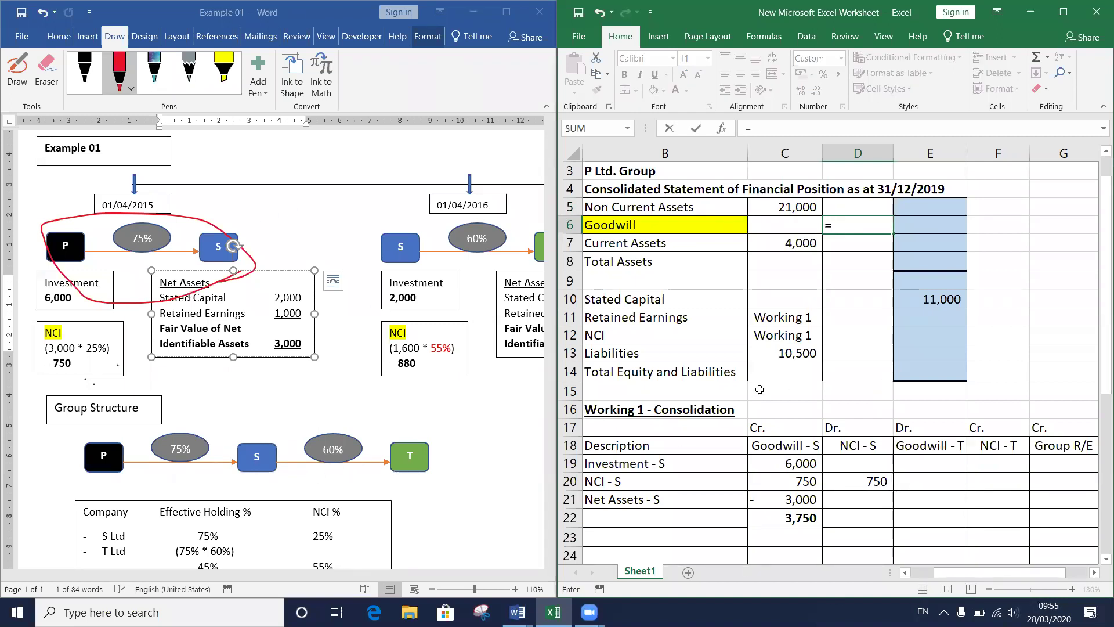
type("3750")
key("Return")
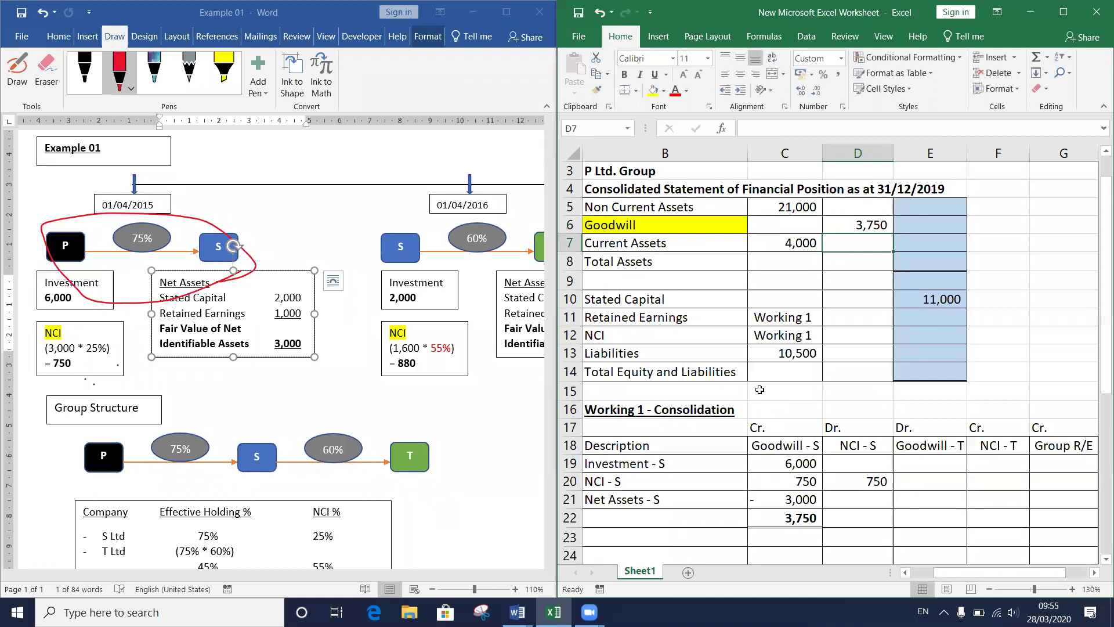
Step: Add the row labels Investment - T, NCI - T and Net Assets - T in cells B23 to B25 of Working 1
scroll(724, 507, "down", 1)
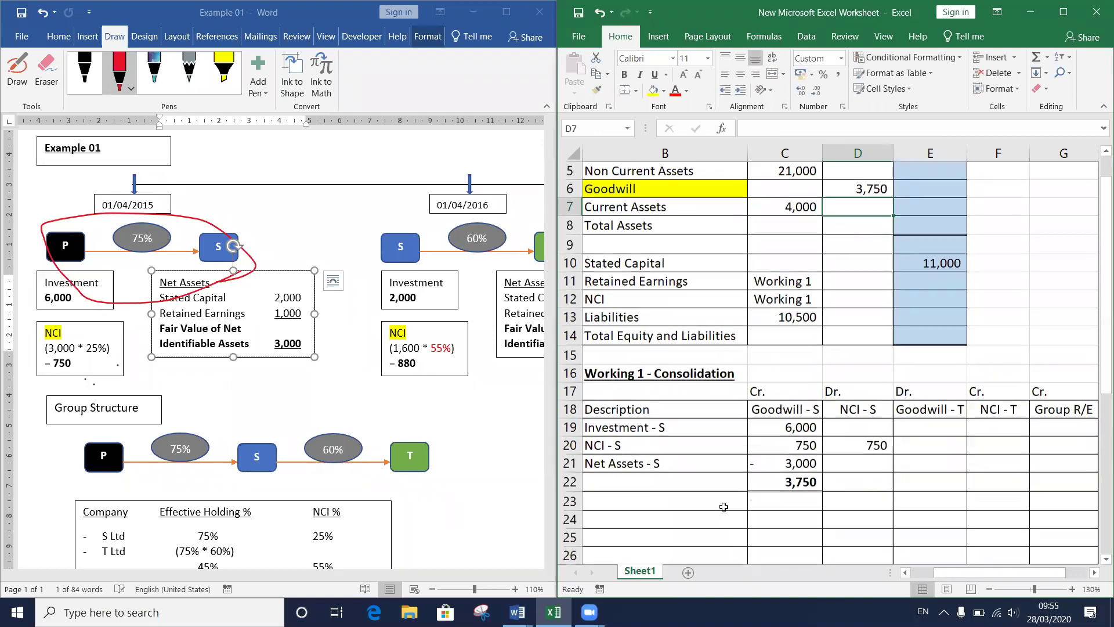
scroll(351, 395, "right", 3)
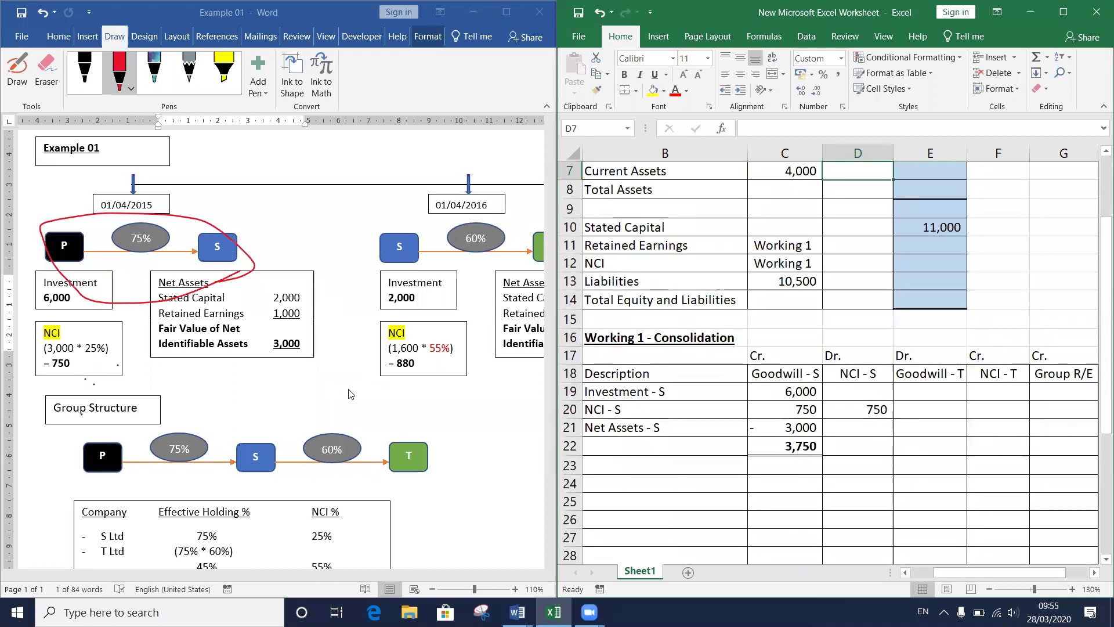
scroll(441, 405, "right", 3)
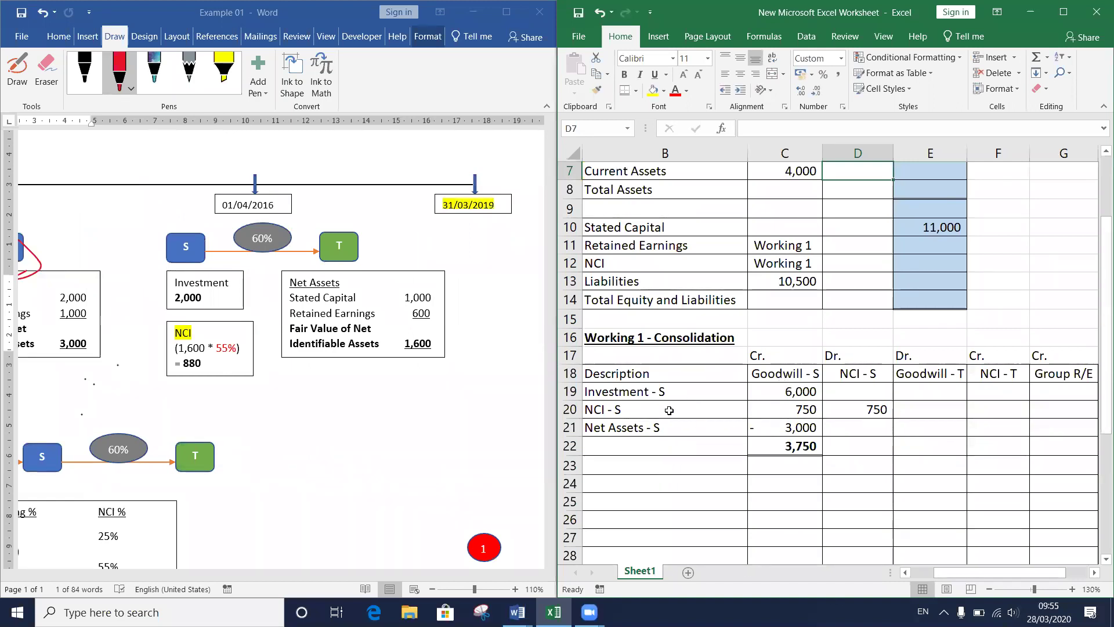
left_click(647, 467)
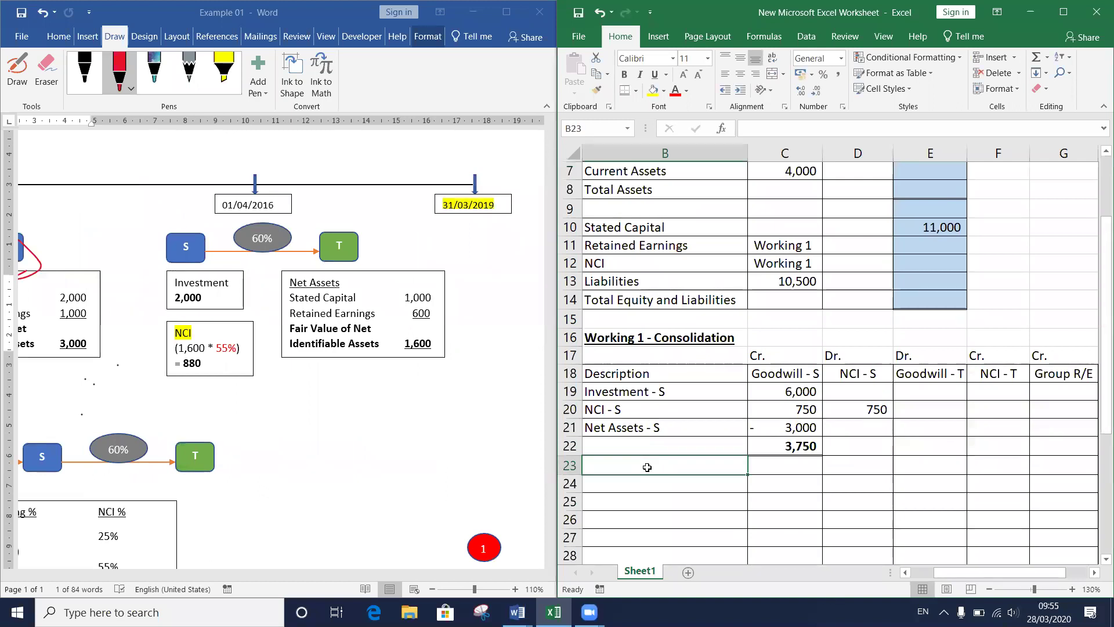
type("Investment")
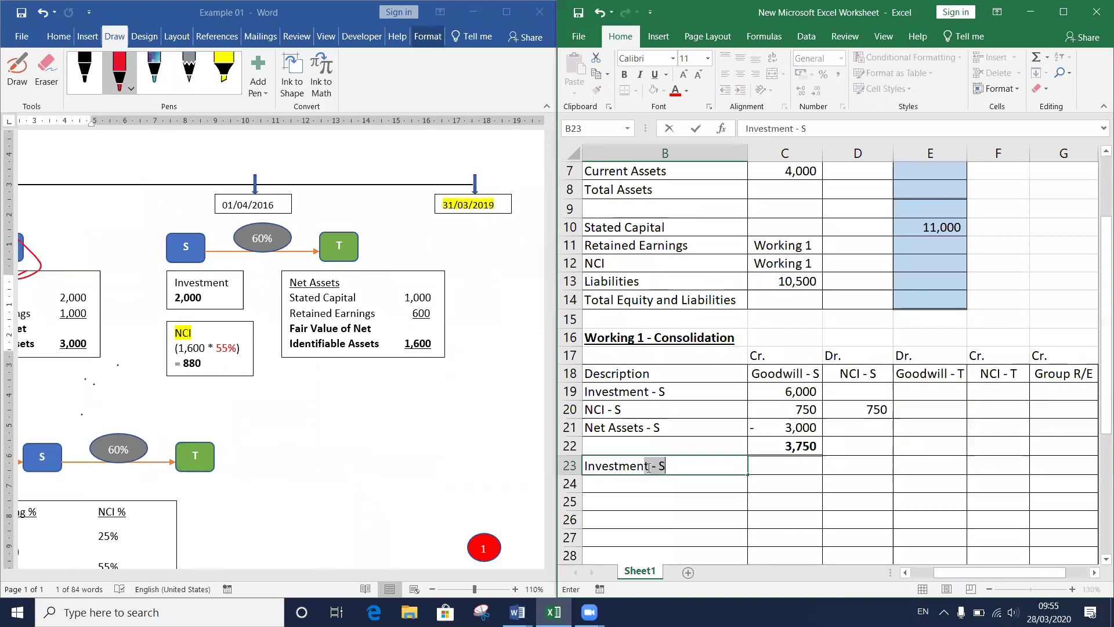
type(" - T")
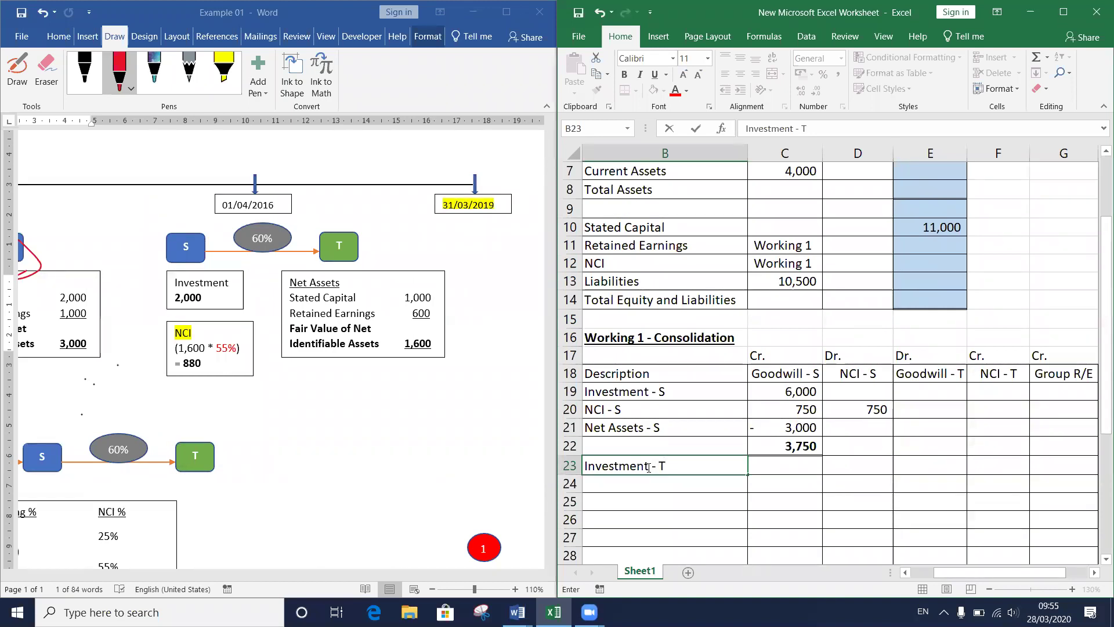
key("Return")
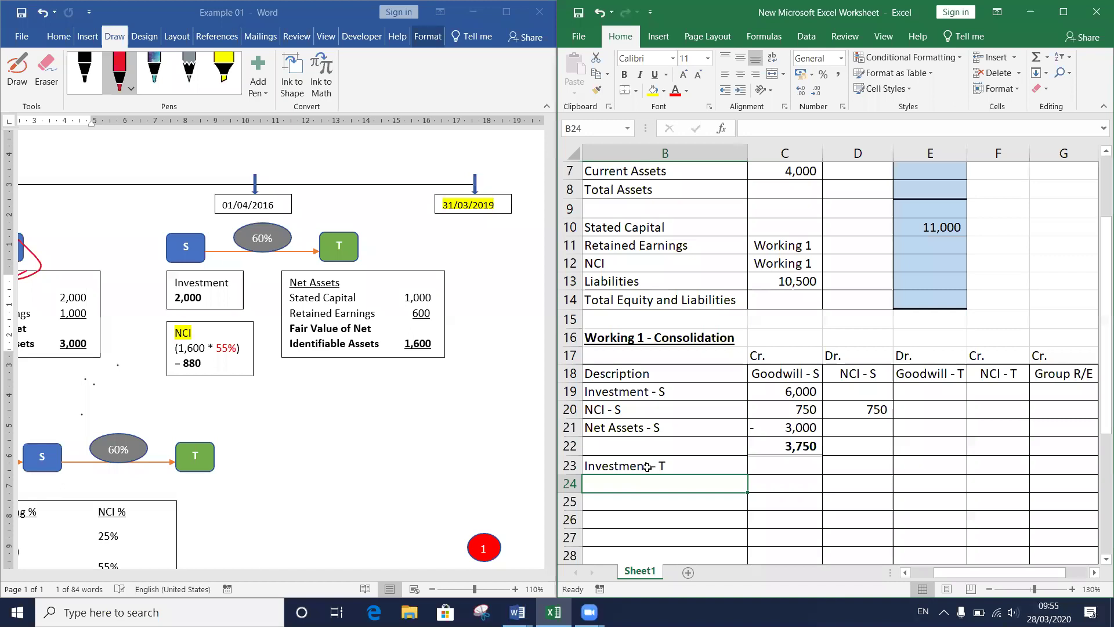
type("NCI - T")
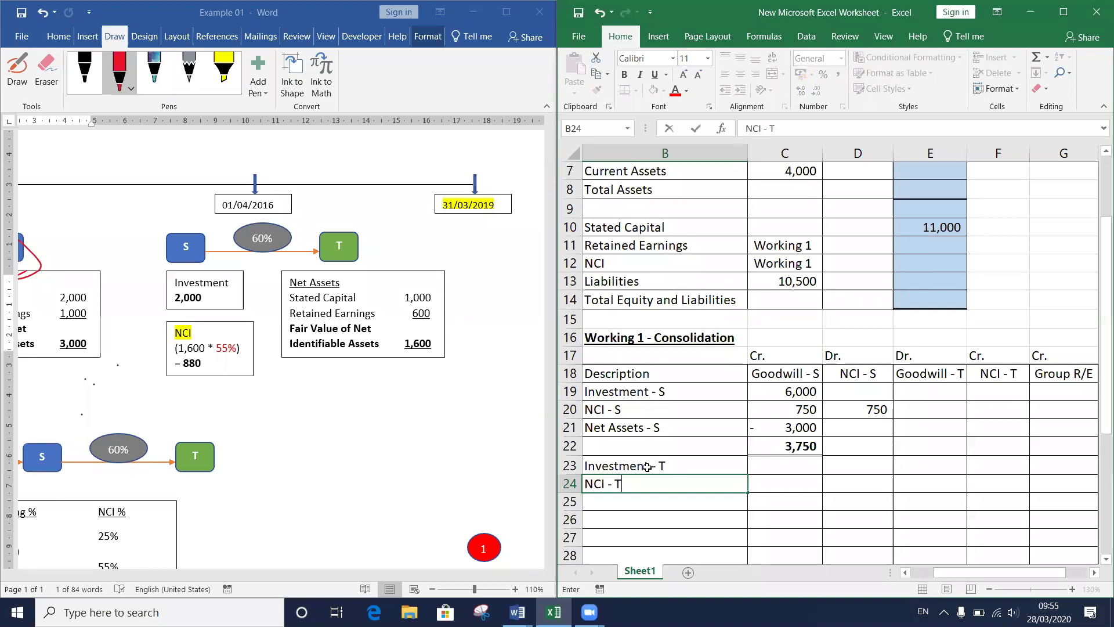
key("Return")
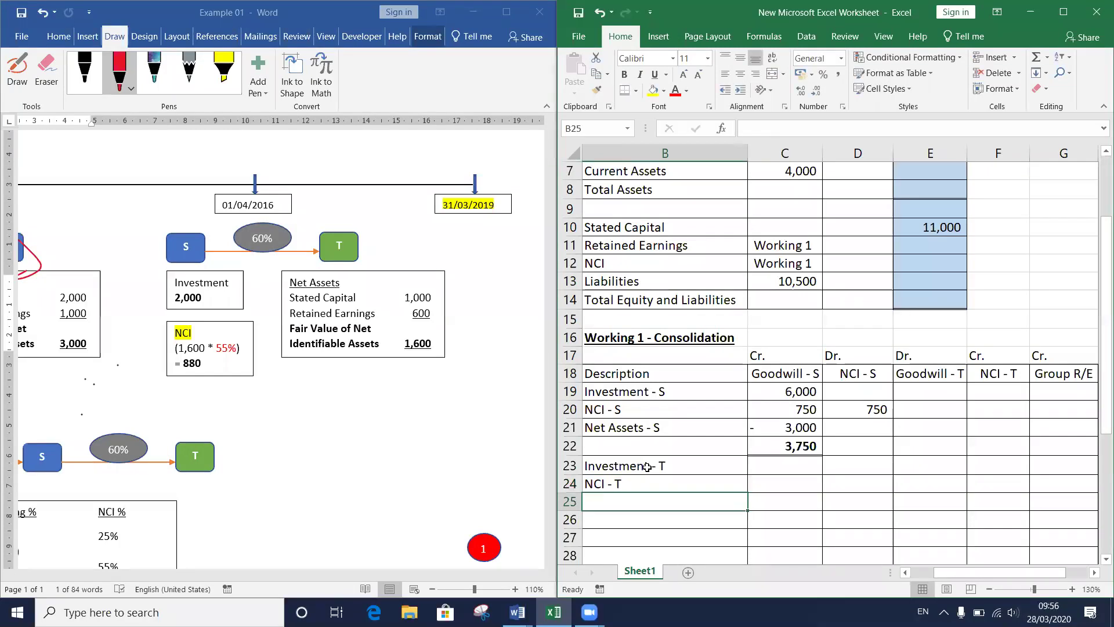
type("Net Assets - ")
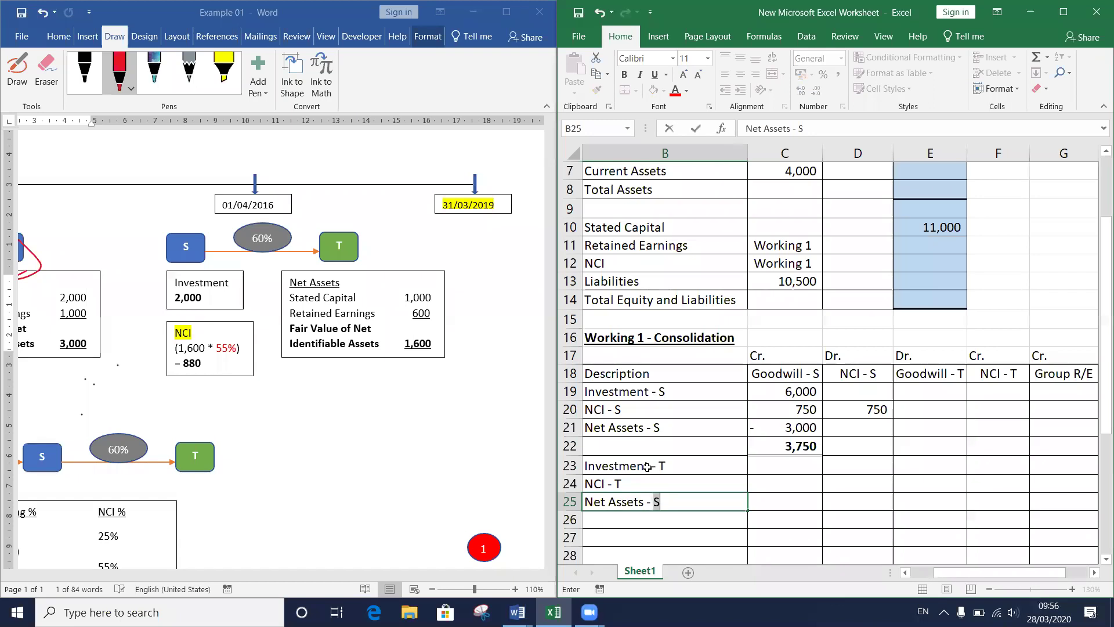
type("T")
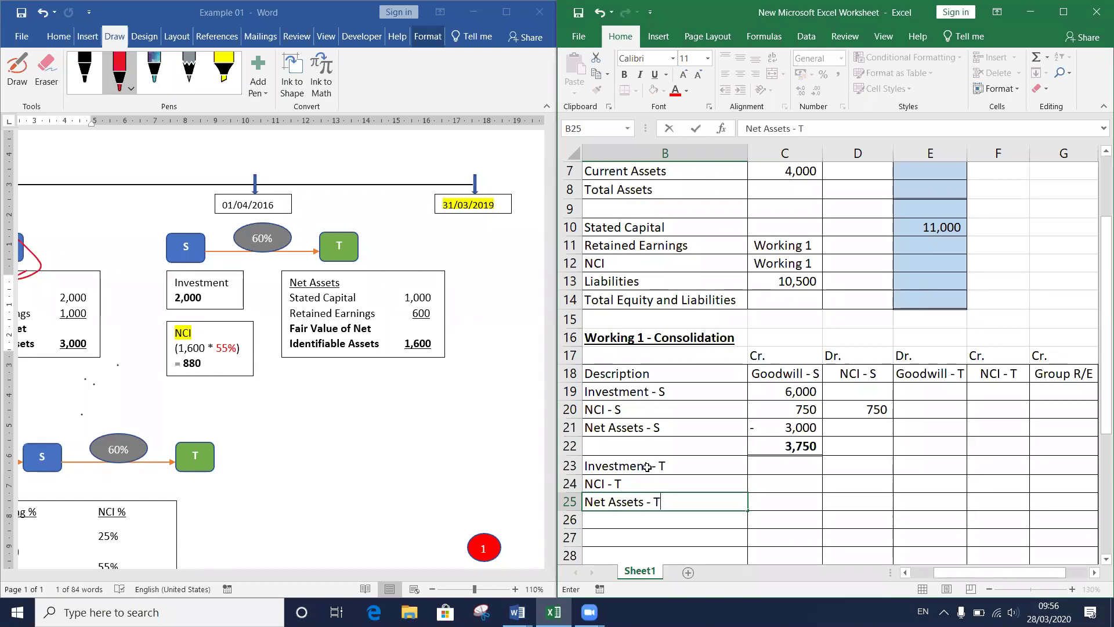
key("Return")
Step: Fill the Goodwill - T cell for Investment - T, E23, with yellow and enter 2000 in it
key("Up")
key("Up")
key("Up")
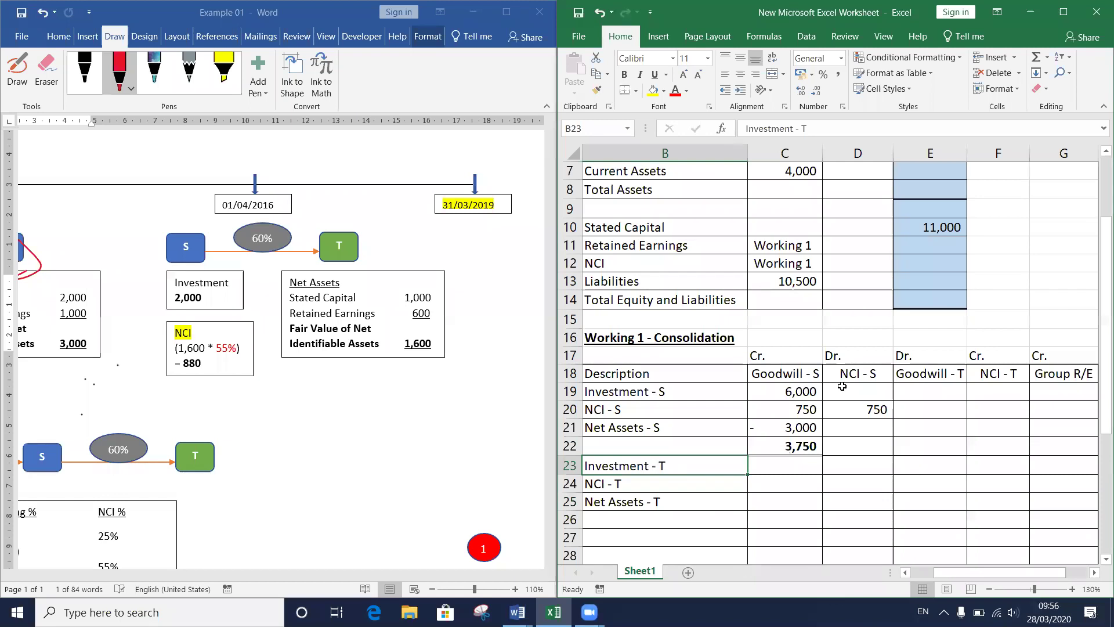
left_click_drag(929, 373, 927, 499)
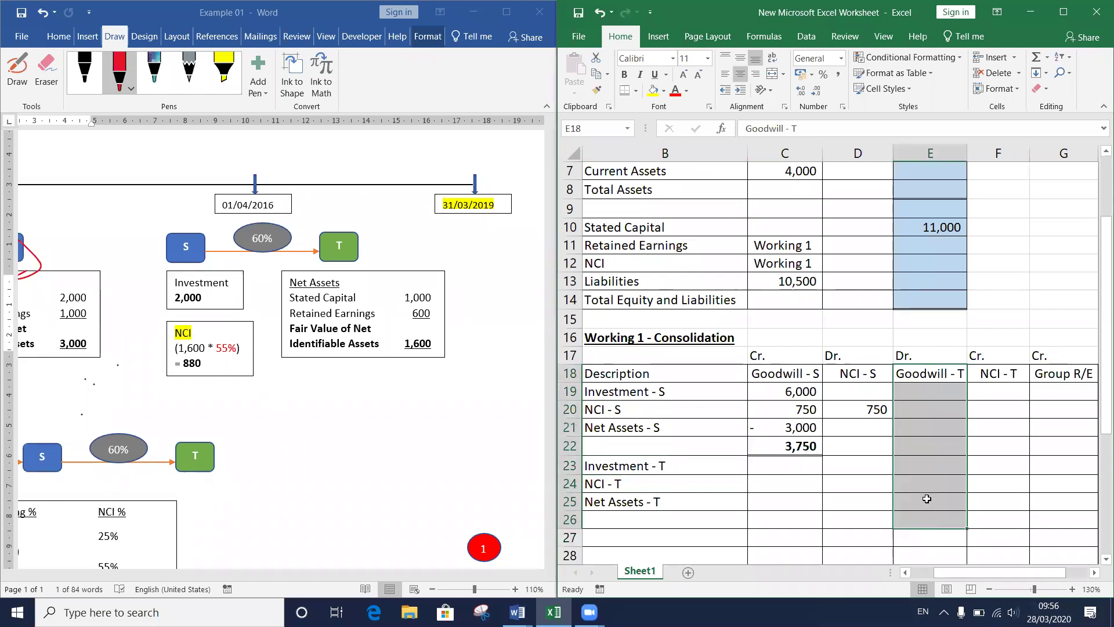
left_click(912, 471)
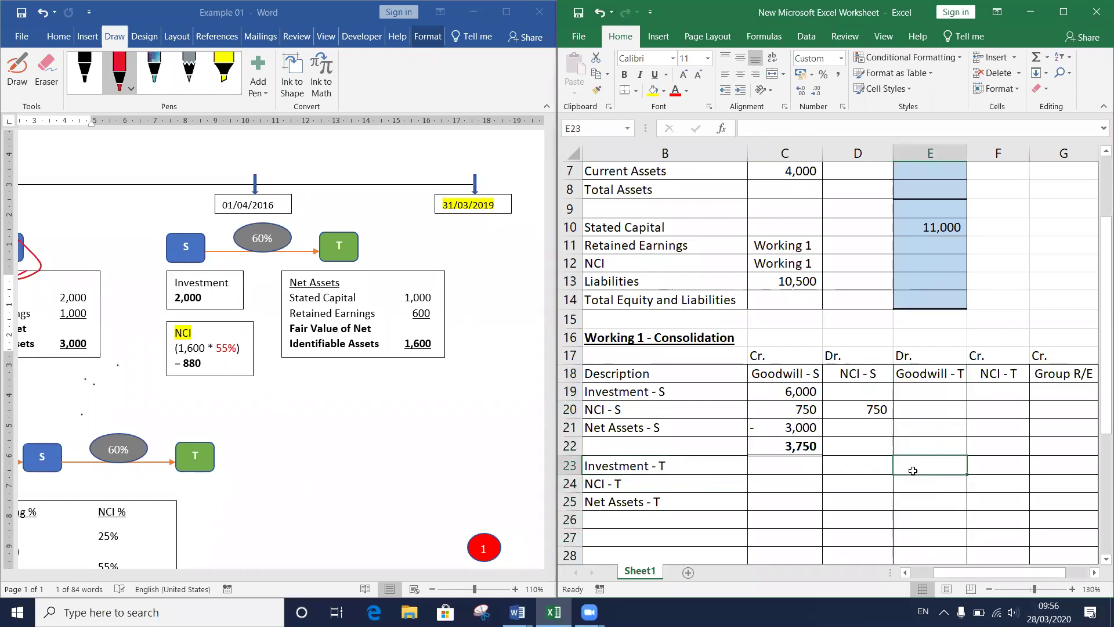
left_click(652, 90)
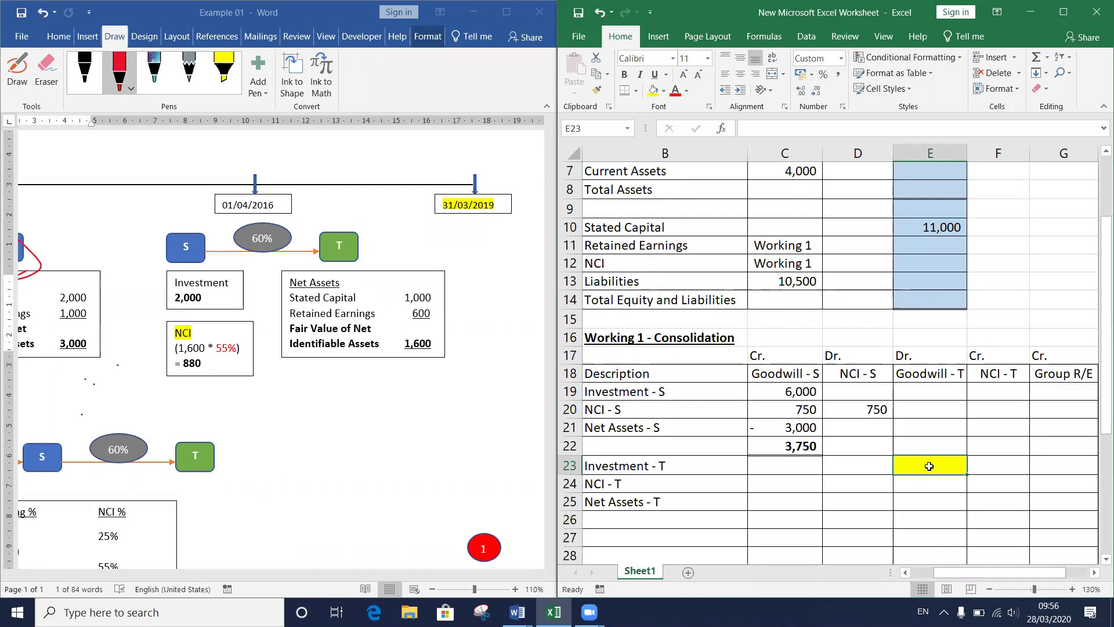
type("2000")
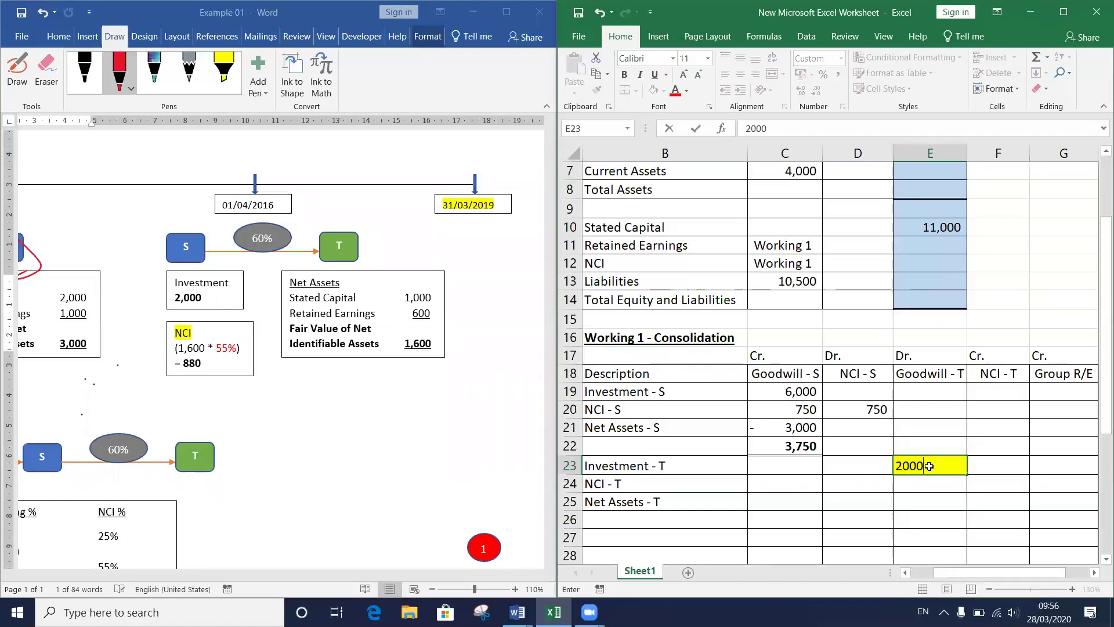
key("Return")
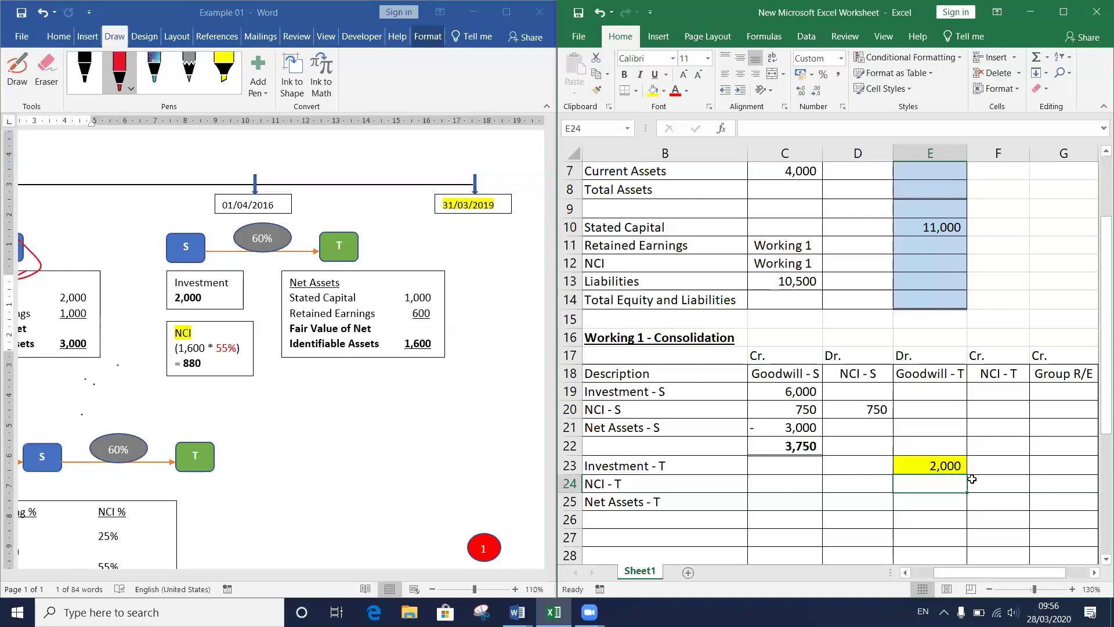
Step: Check S Ltd's Investment in T in the Practice Questions document, then return to the Example 01 document
left_click(919, 464)
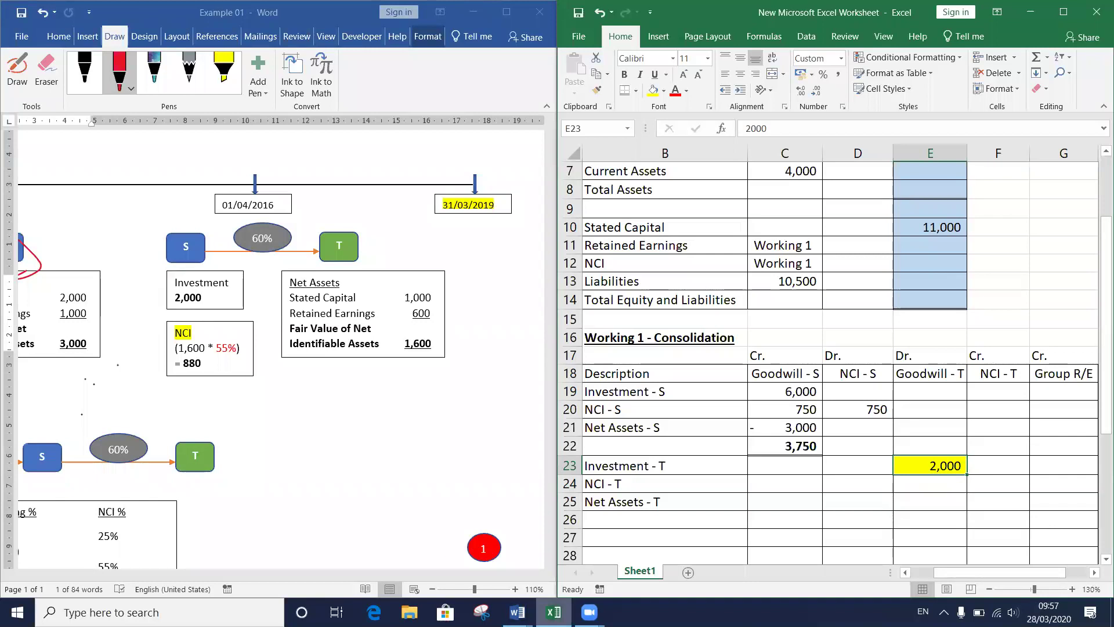
mouse_move(518, 613)
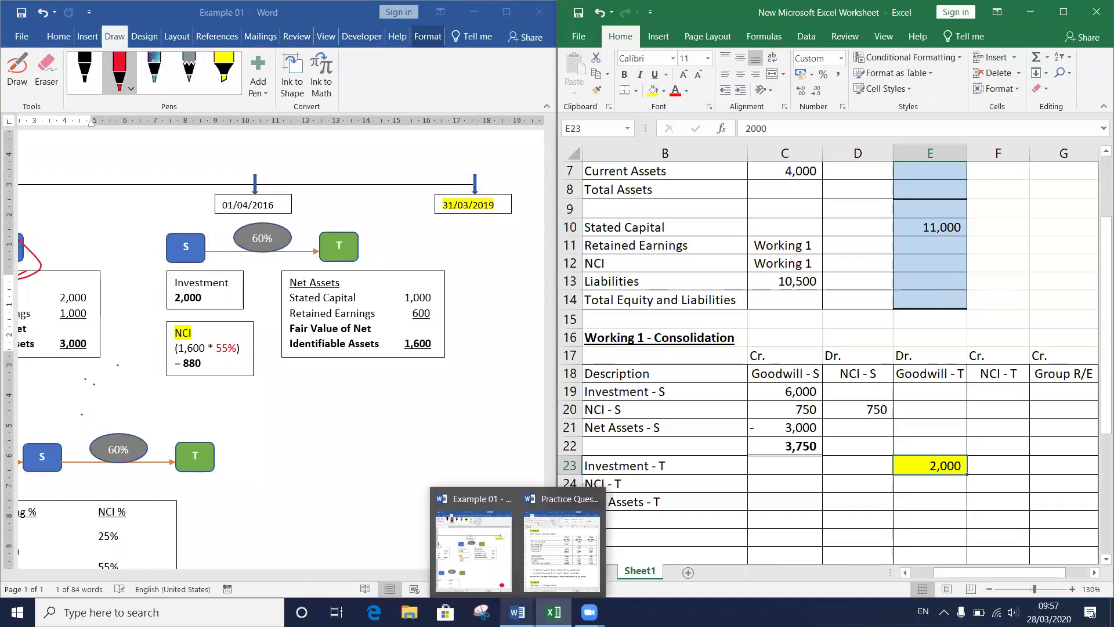
left_click(566, 546)
left_click_drag(416, 265, 388, 266)
left_click_drag(418, 199, 383, 193)
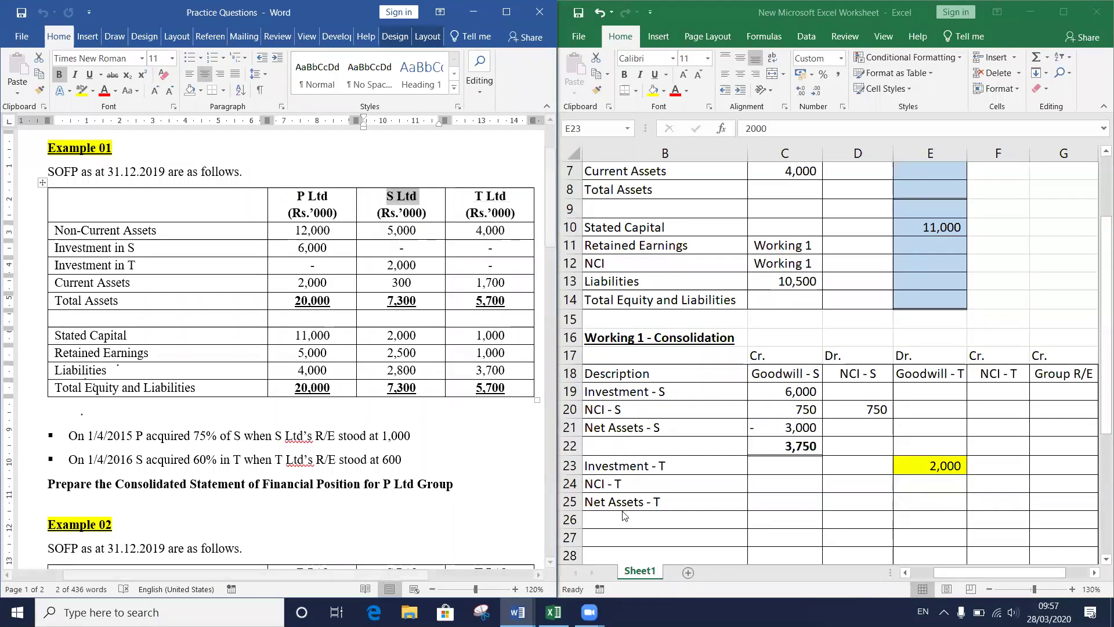
left_click(518, 612)
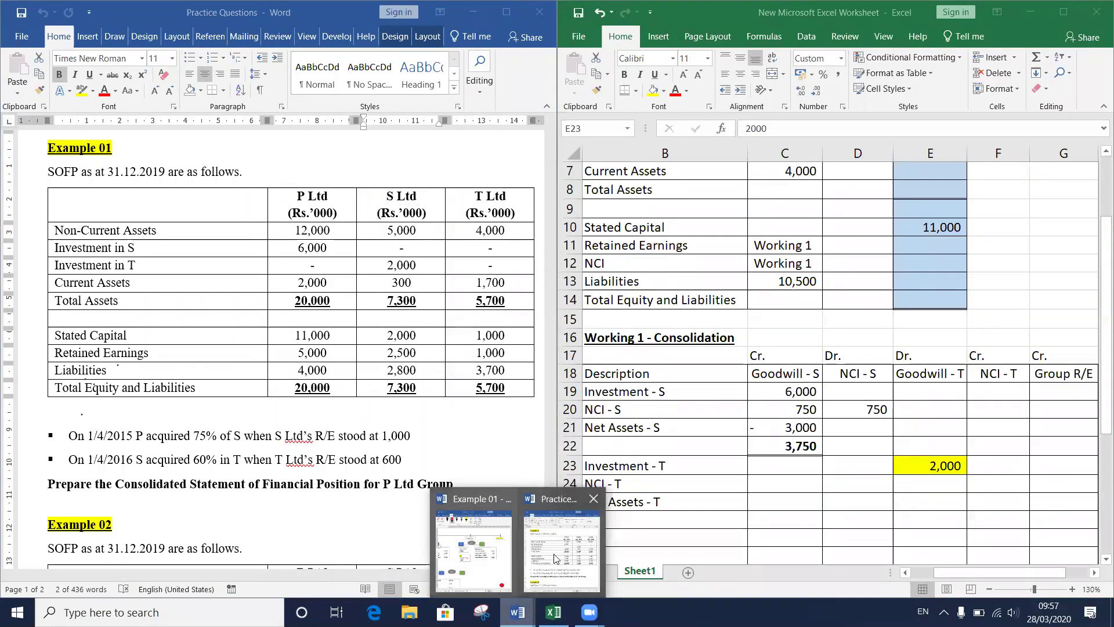
mouse_move(489, 556)
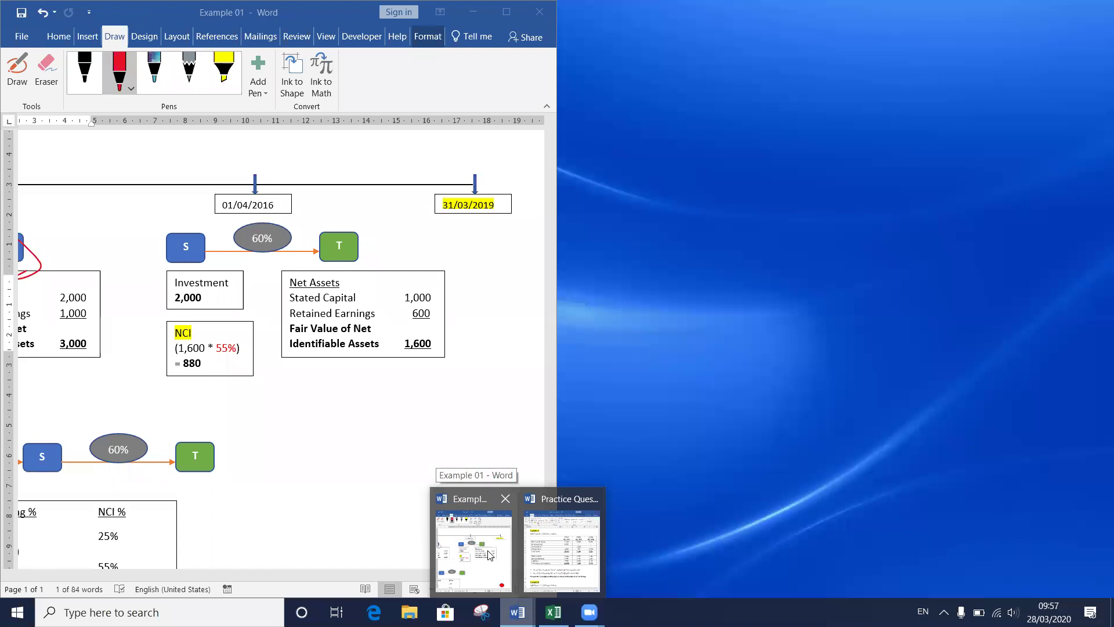
left_click(490, 556)
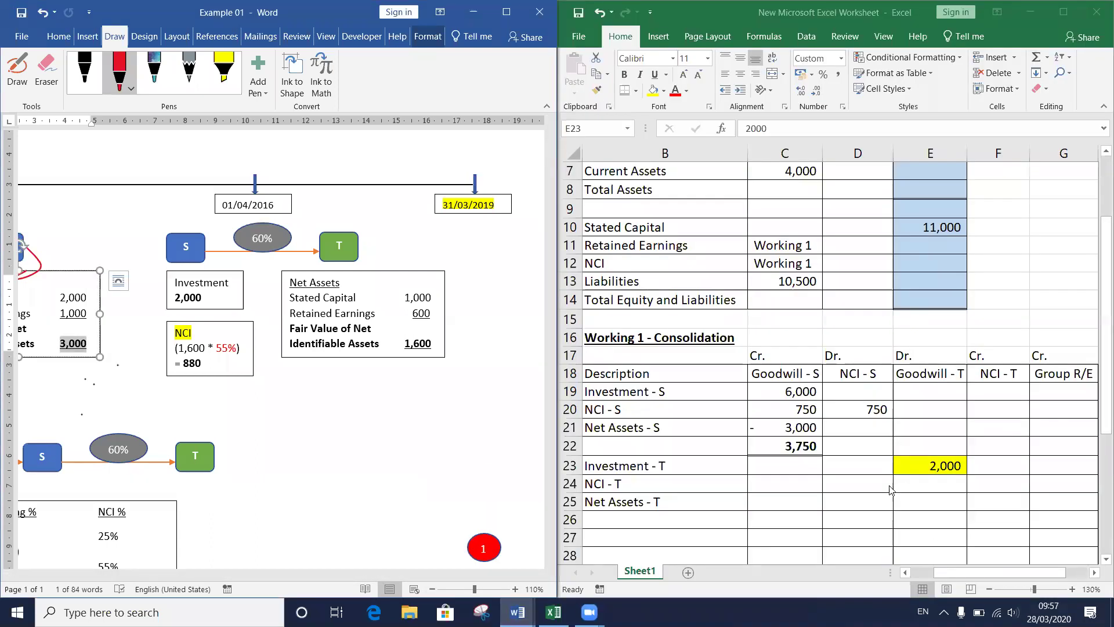
Step: Replace the Investment - T amount in E23 with the formula =2000*0.75, using P's 75% holding in S from Example 01
left_click(924, 467)
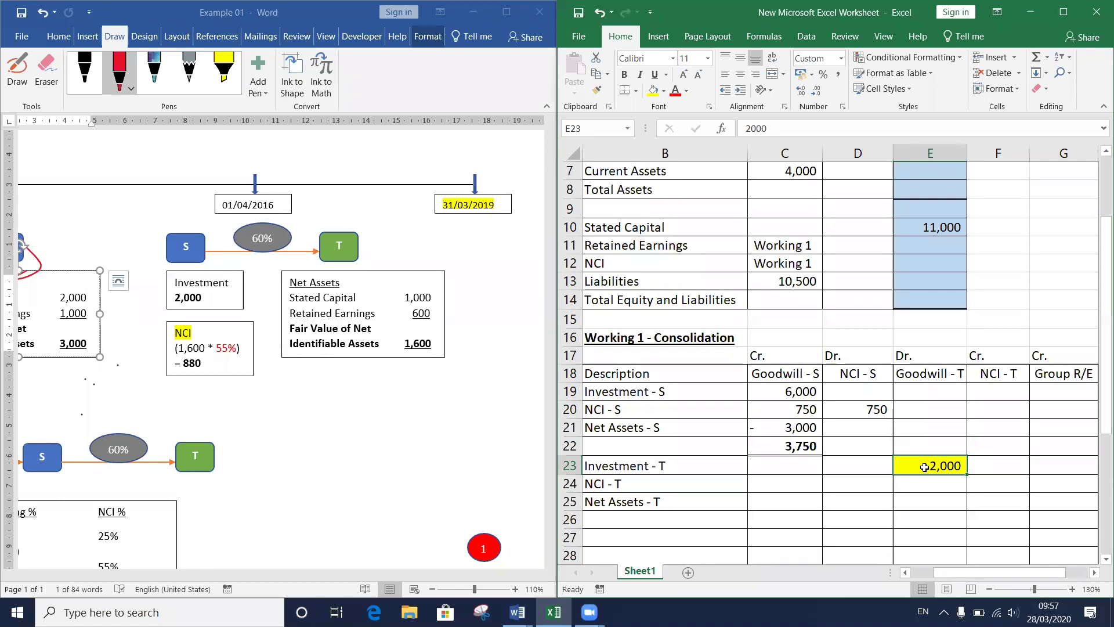
type("=2000")
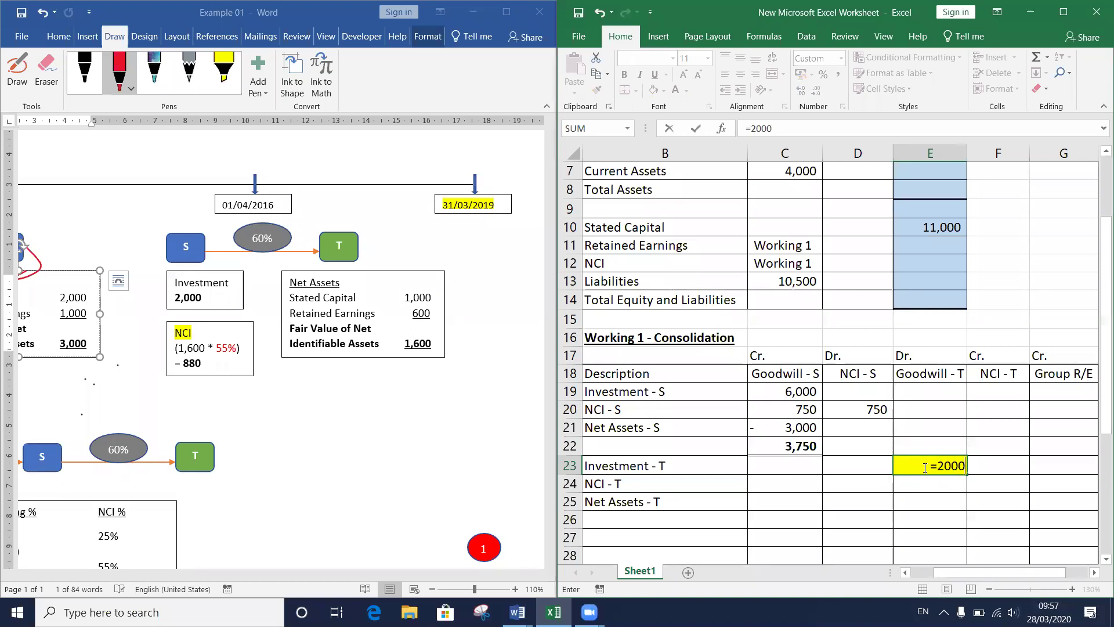
type("*")
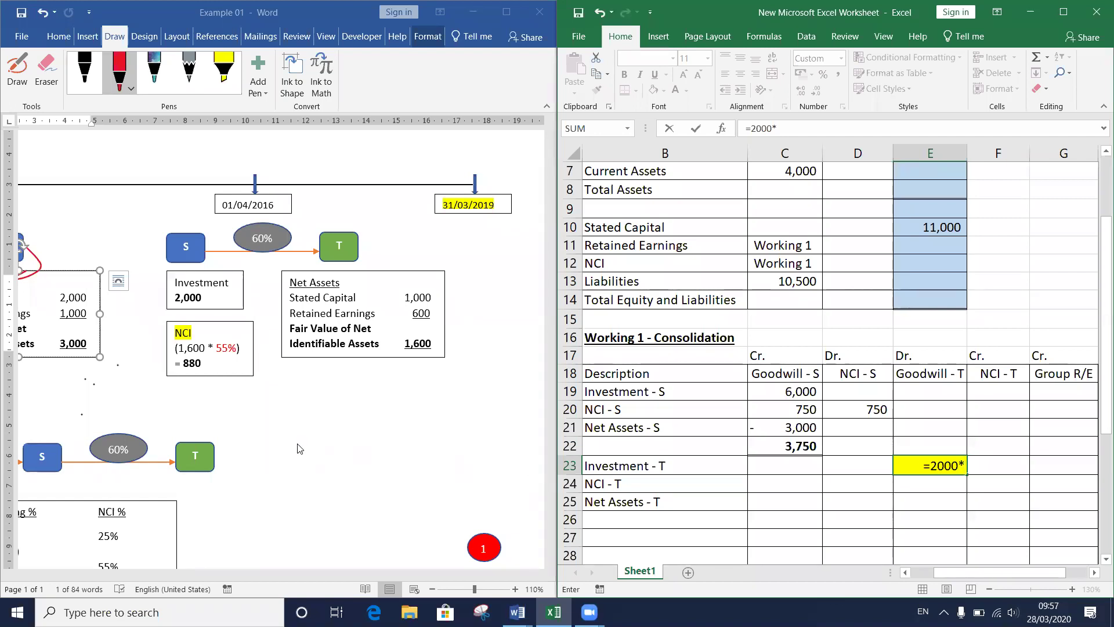
scroll(299, 448, "left", 3)
scroll(297, 446, "left", 1)
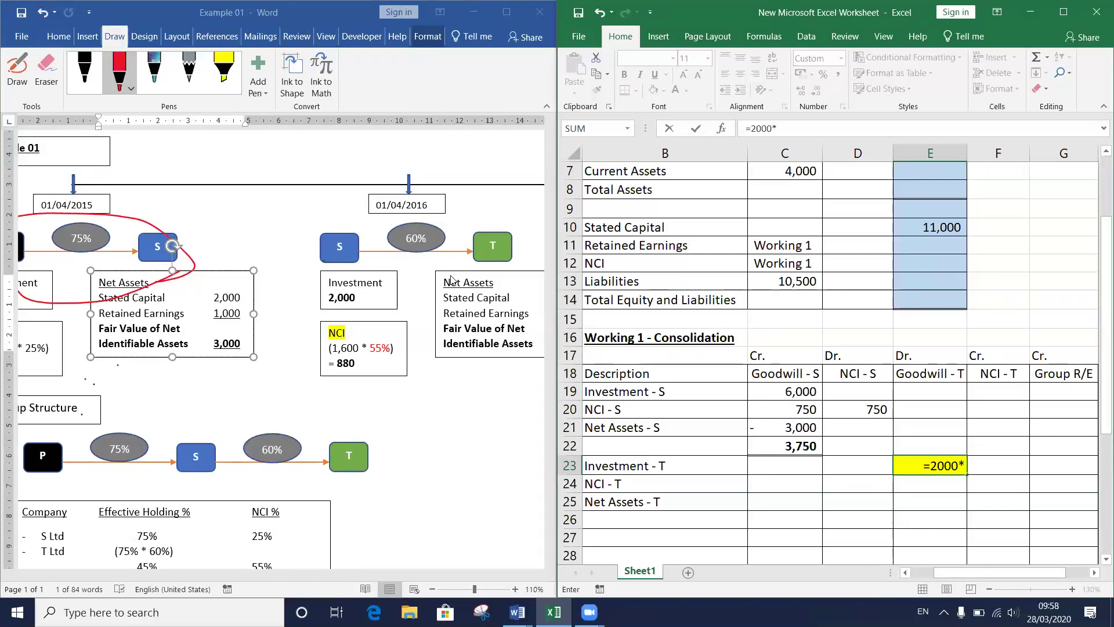
type(".")
key("Return")
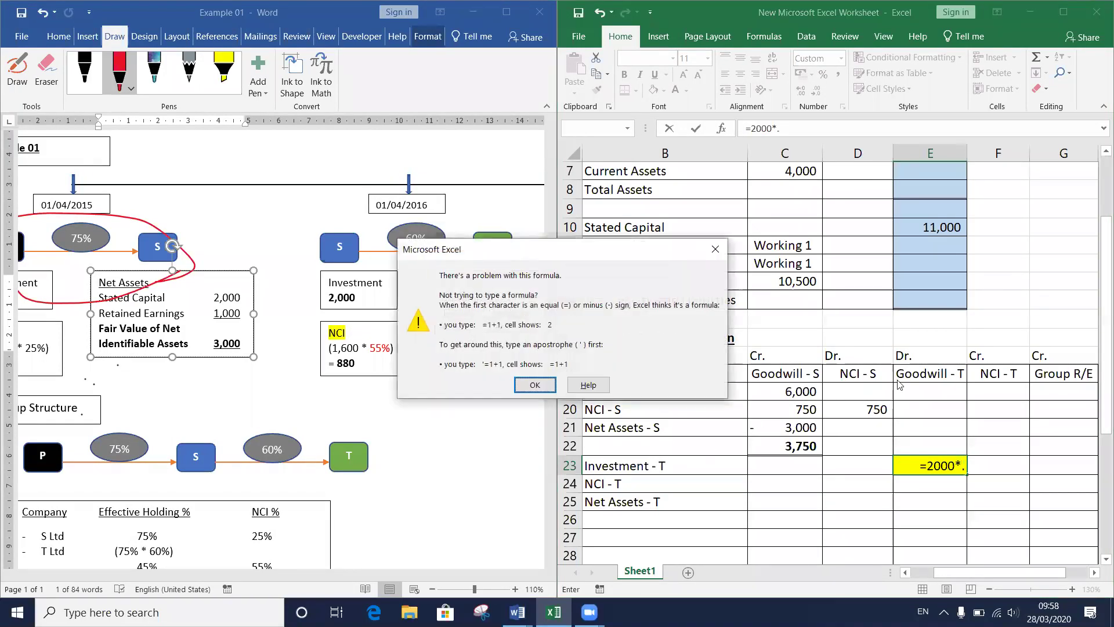
left_click(720, 251)
key("BackSpace")
type(".75")
key("Return")
left_click(920, 460)
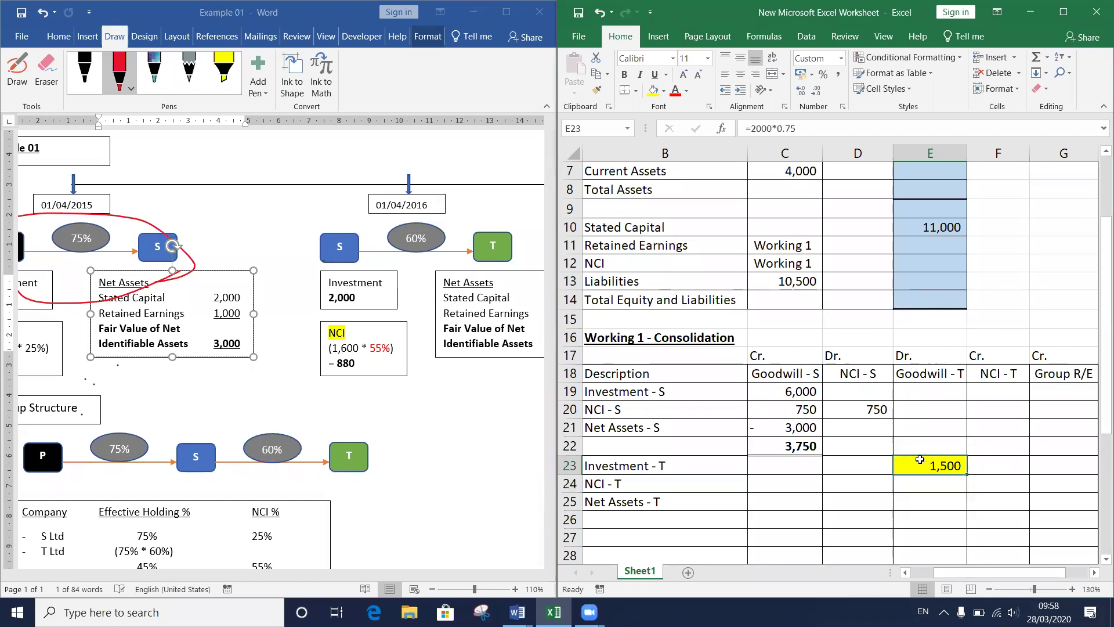
left_click(362, 301)
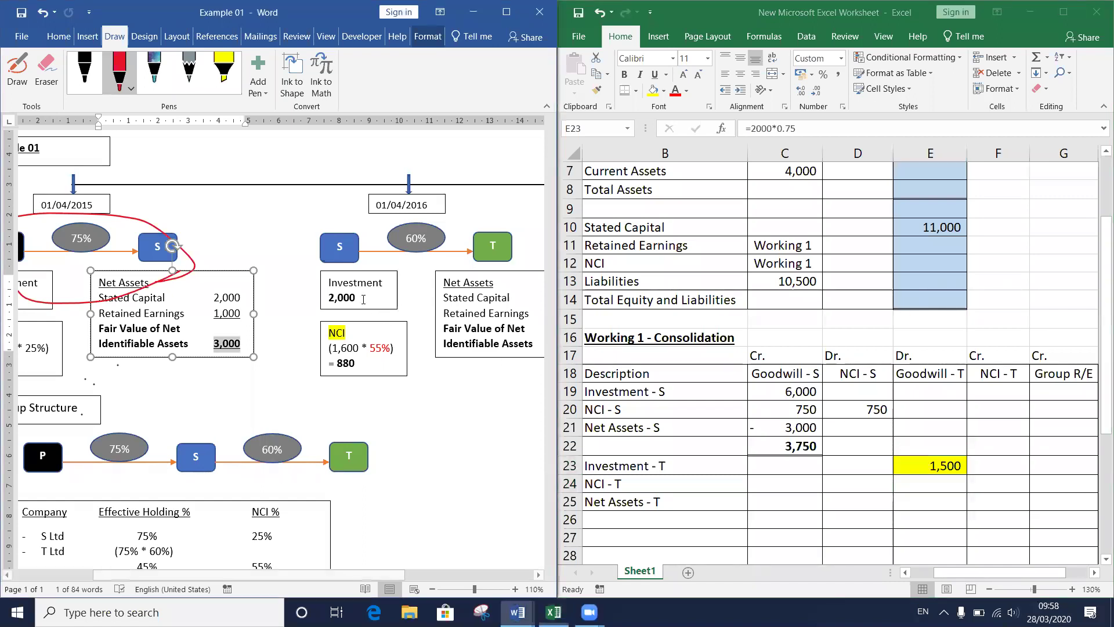
Step: Compare the Investment - T amount in E23 with S's investment in T in Example 01 and Practice Questions, then return to Example 01
double_click(361, 299)
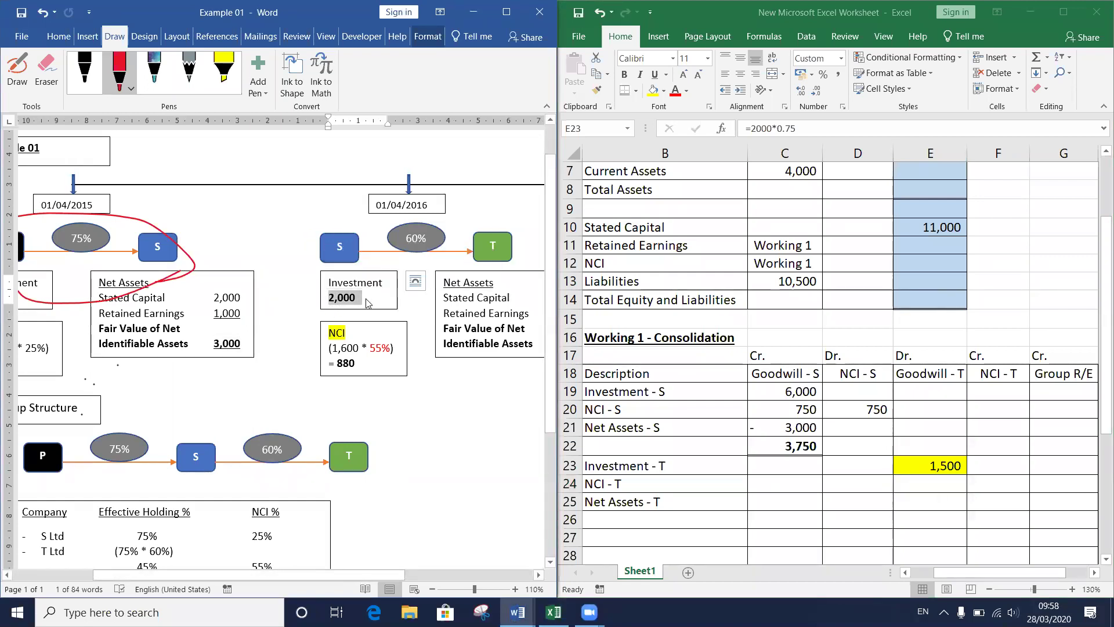
left_click(892, 462)
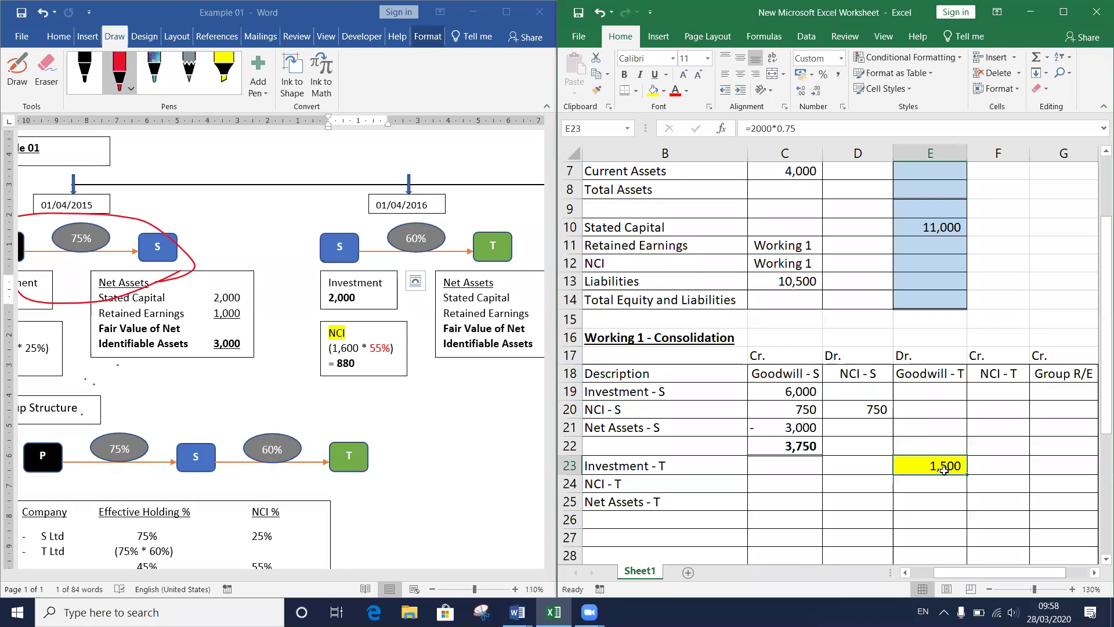
key("Right")
key("Right")
key("Left")
key("Left")
key("Right")
mouse_move(517, 612)
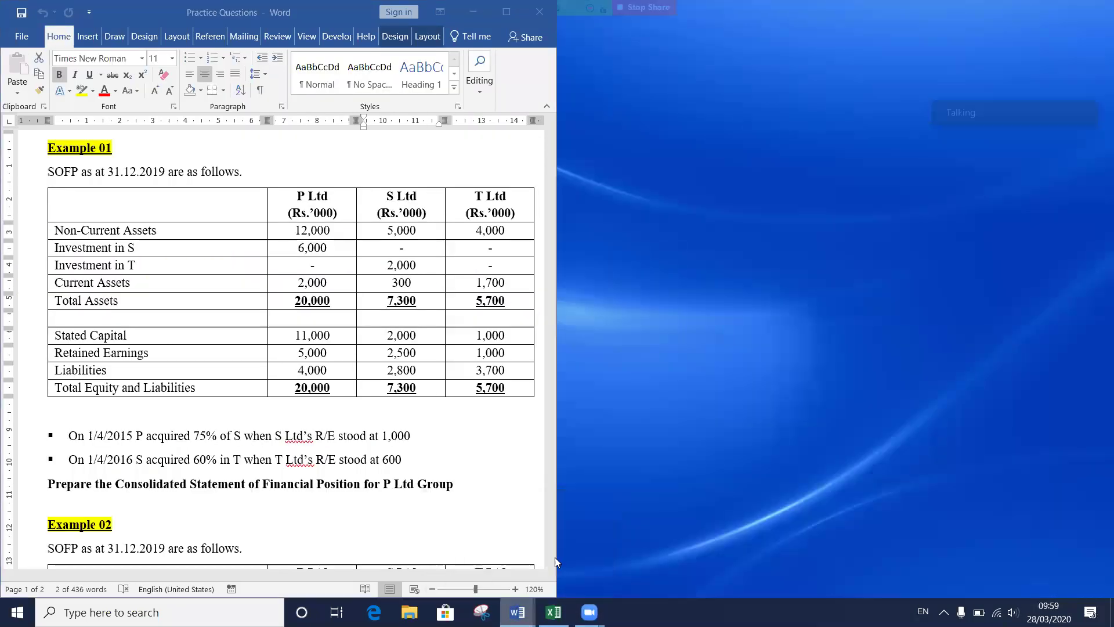
left_click(554, 558)
left_click_drag(424, 271, 384, 271)
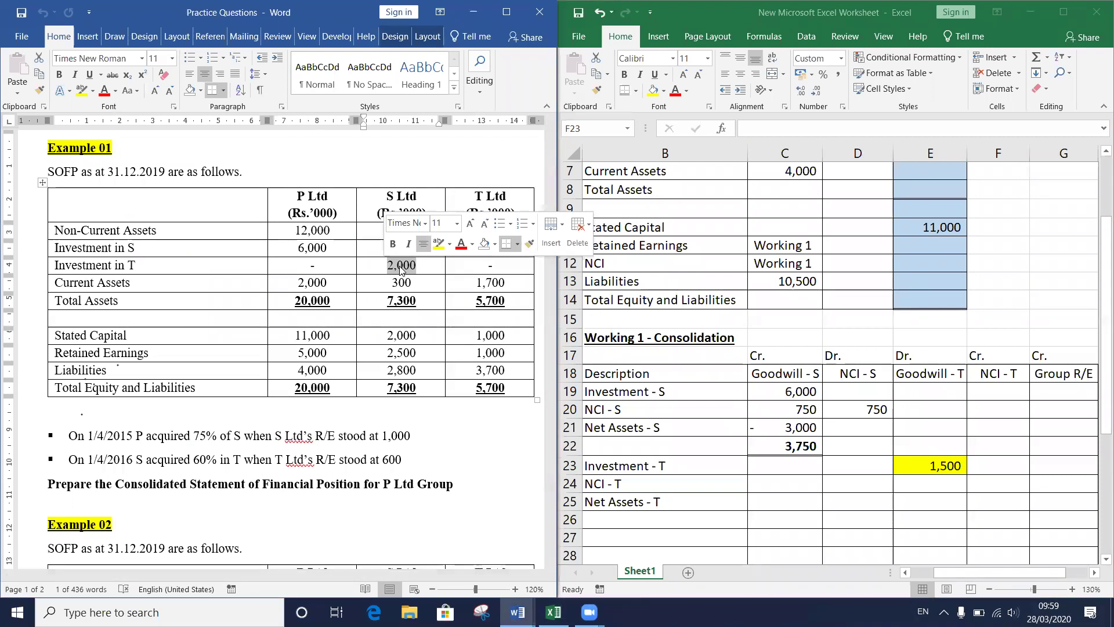
left_click(942, 470)
left_click(941, 468)
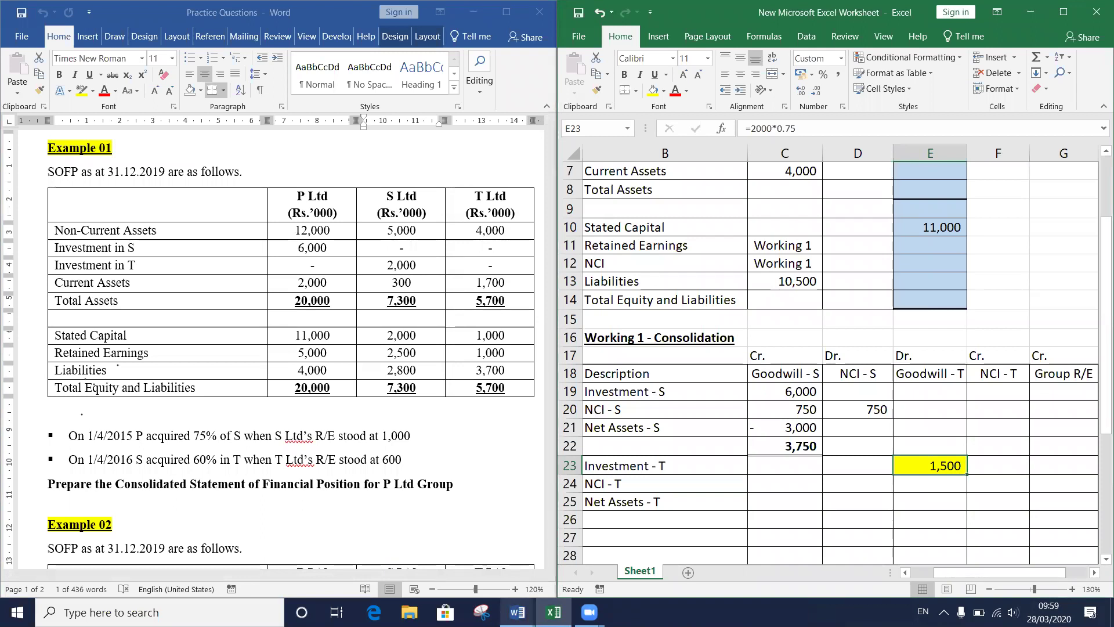
left_click(517, 613)
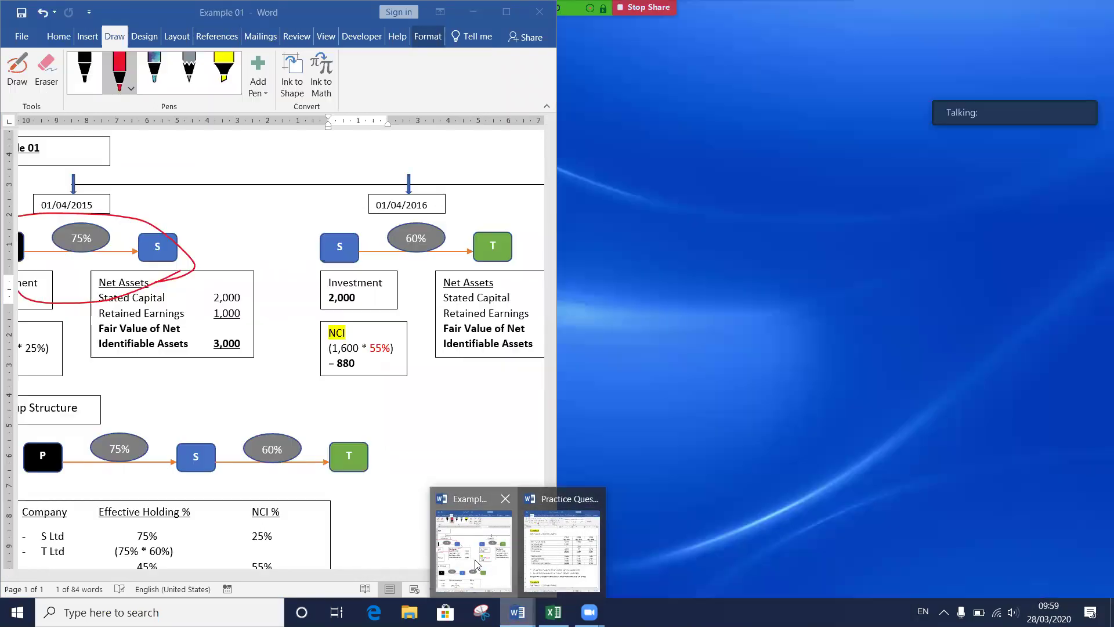
left_click(510, 561)
left_click(924, 459)
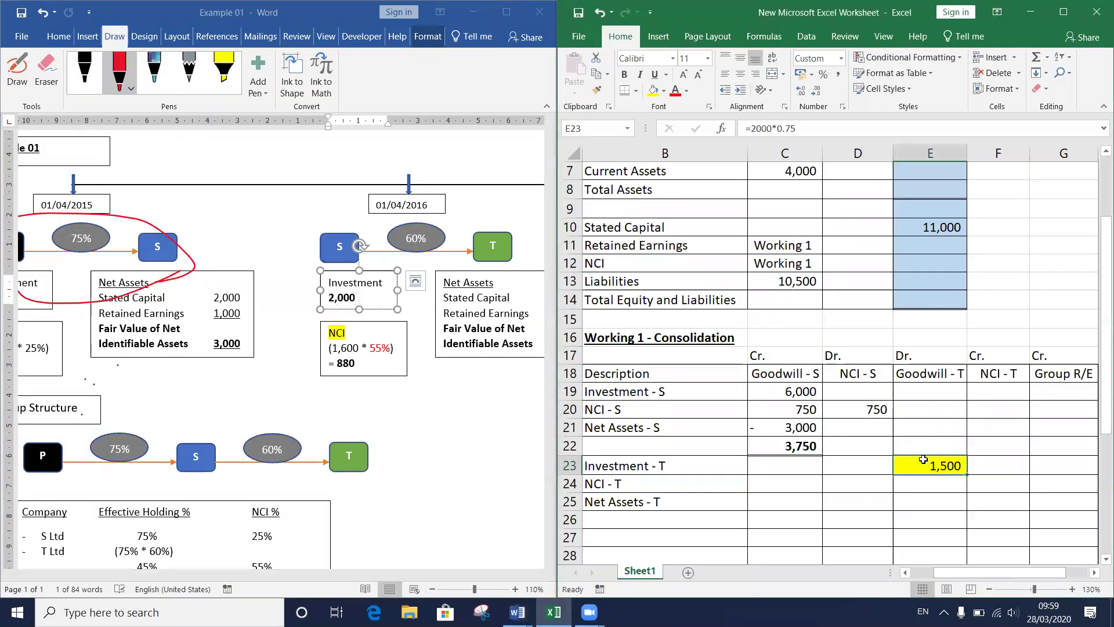
key("Right")
key("Right")
key("Right")
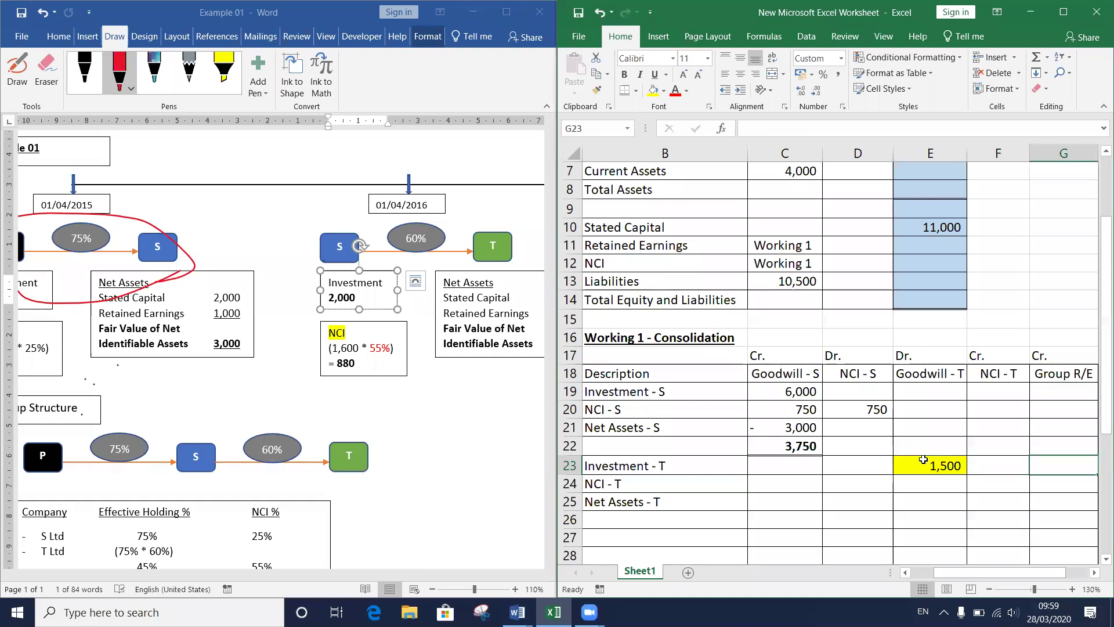
key("Left")
key("Left")
key("Left")
key("Left")
key("Left")
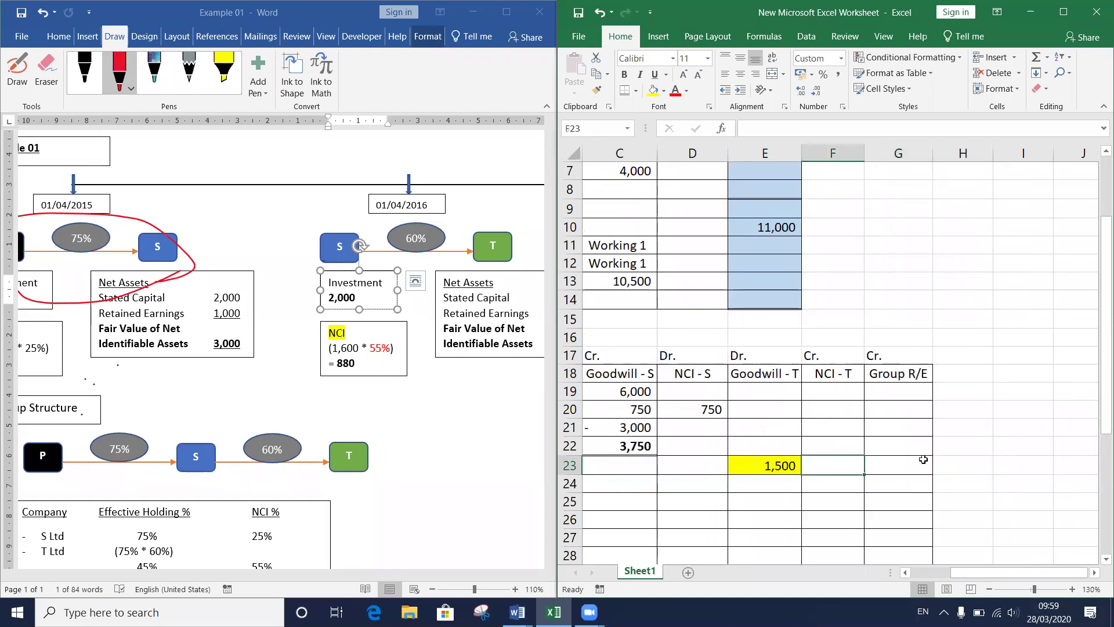
key("Right")
key("Right")
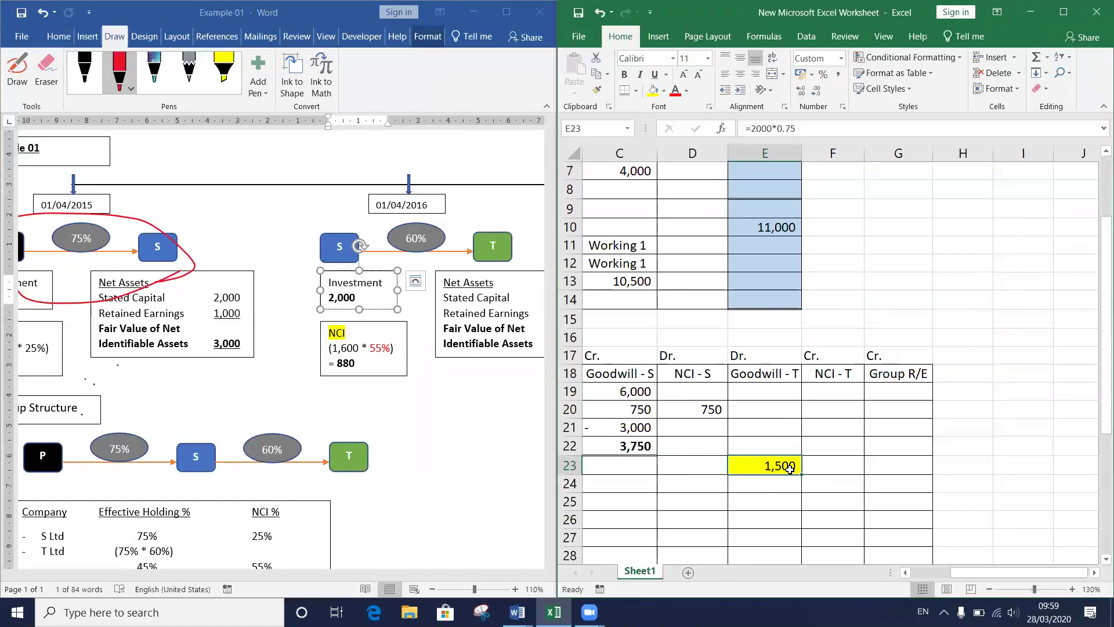
left_click(830, 468)
type("50")
key("BackSpace")
key("BackSpace")
key("Return")
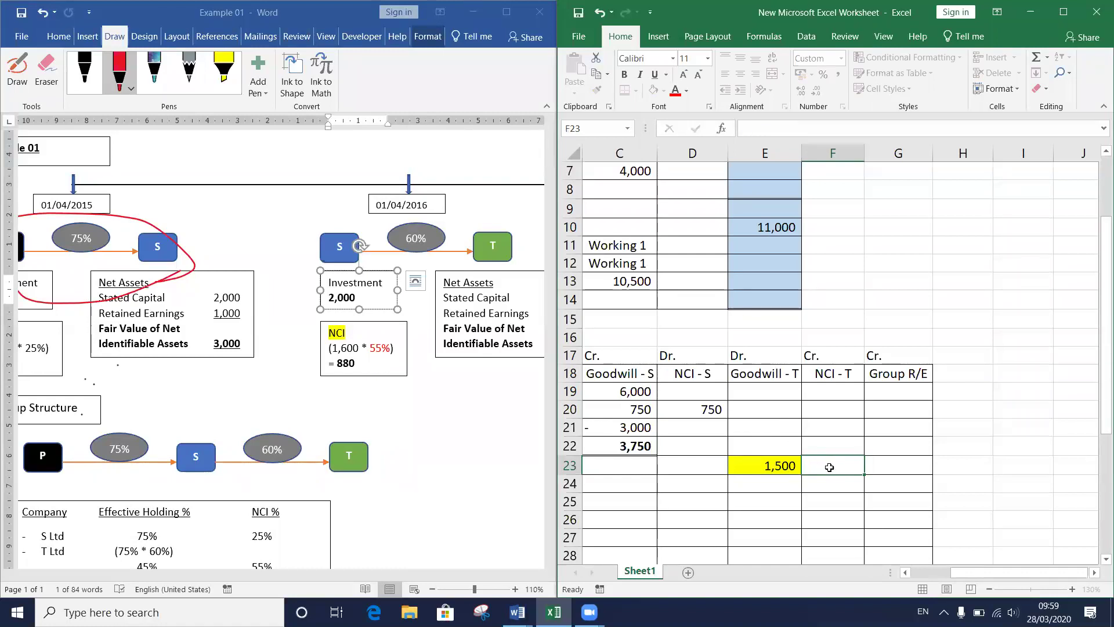
Step: Enter 500 in the NCI - S column for Investment - T, cell D23, and fill the cell with yellow
key("Left")
key("Left")
key("Up")
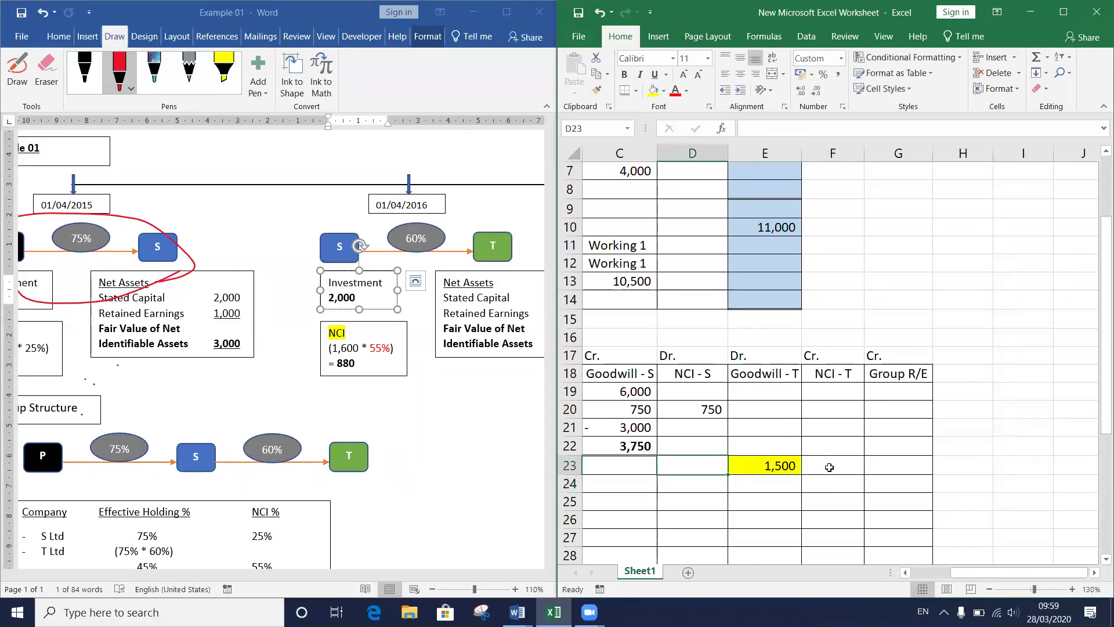
scroll(749, 502, "left", 1)
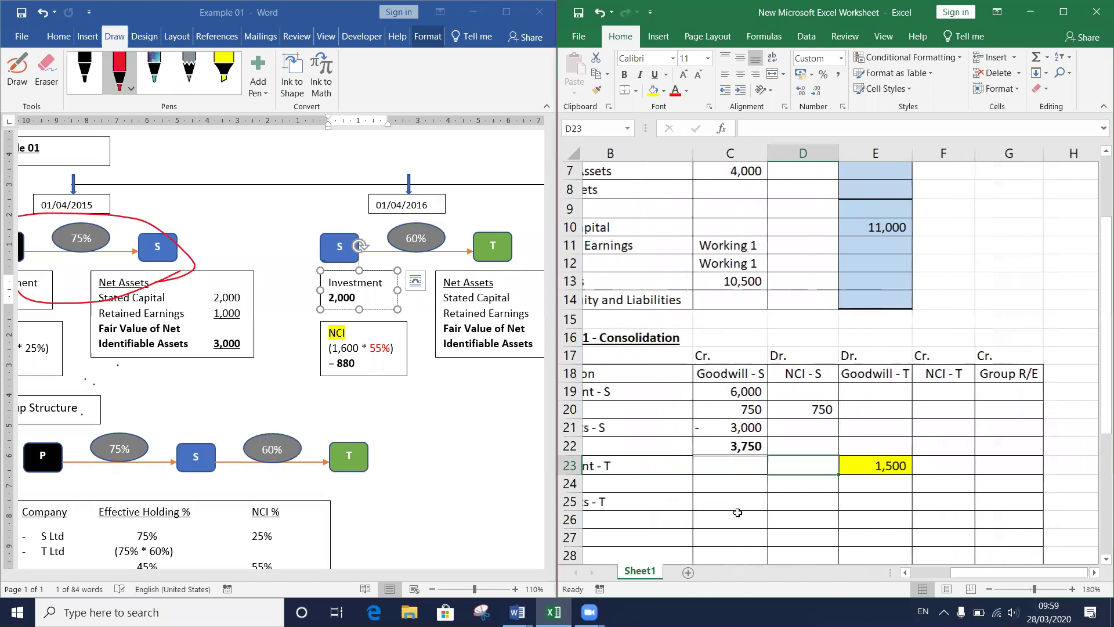
type("500")
key("Return")
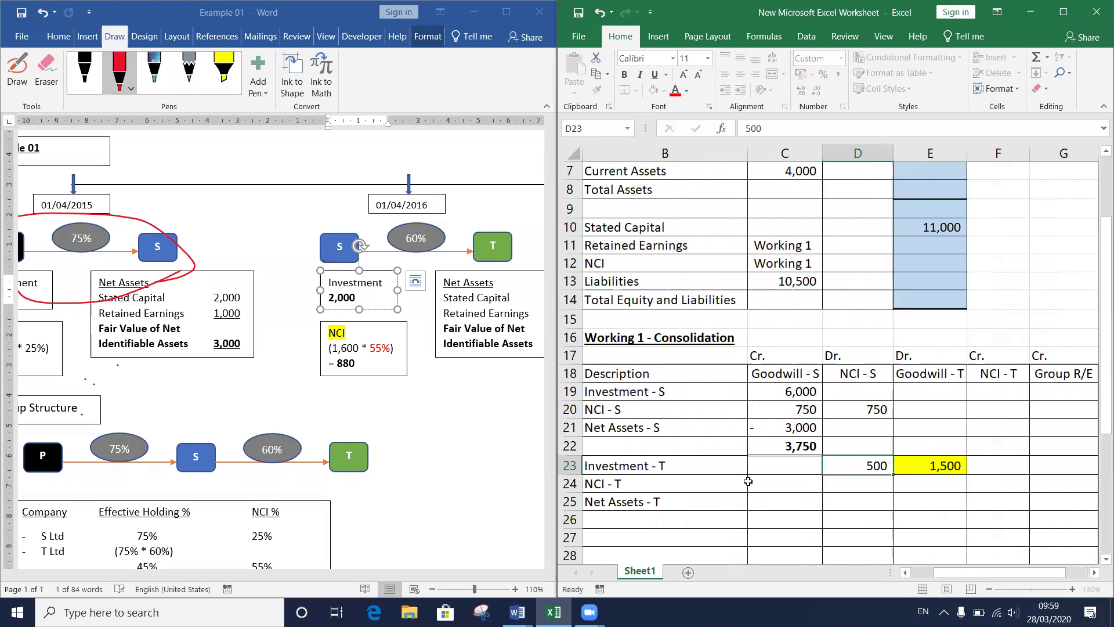
left_click(865, 466)
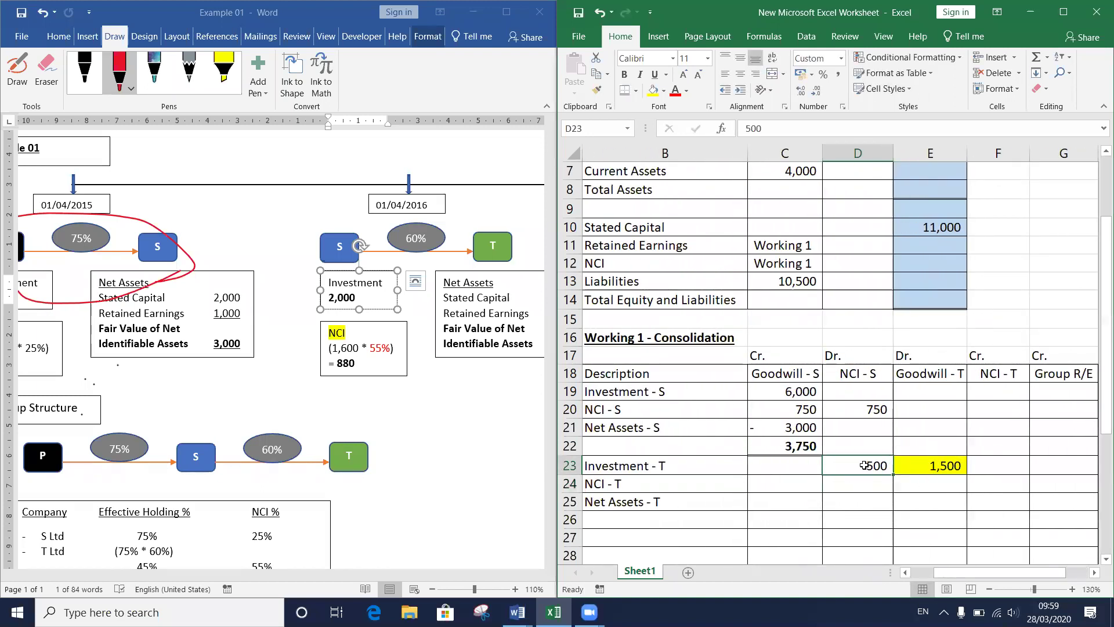
left_click(653, 90)
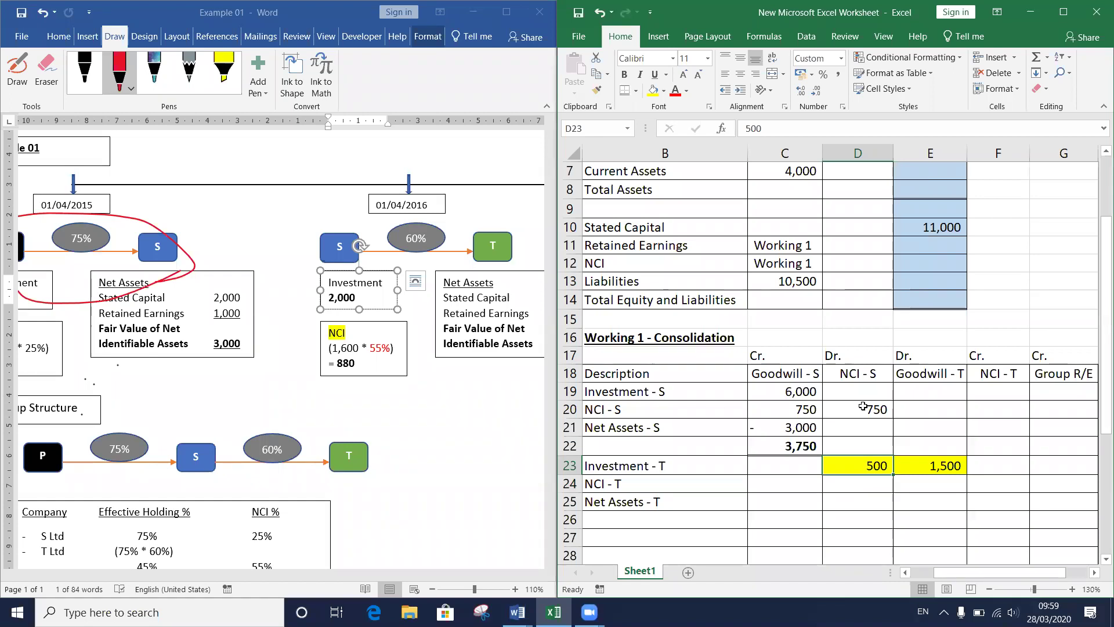
Step: Change the debit/credit headings in row 17 to Dr. above Goodwill - S and Cr. above NCI - S
left_click(927, 470)
left_click(875, 467)
left_click(797, 356)
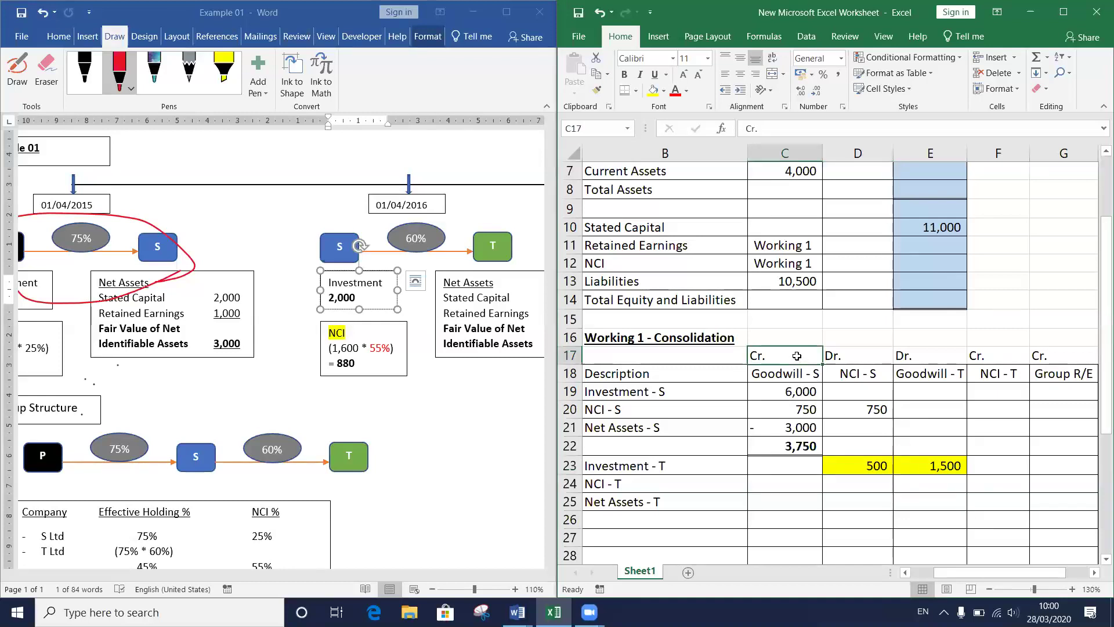
type("Dr.")
key("Tab")
type("Cr.")
key("Tab")
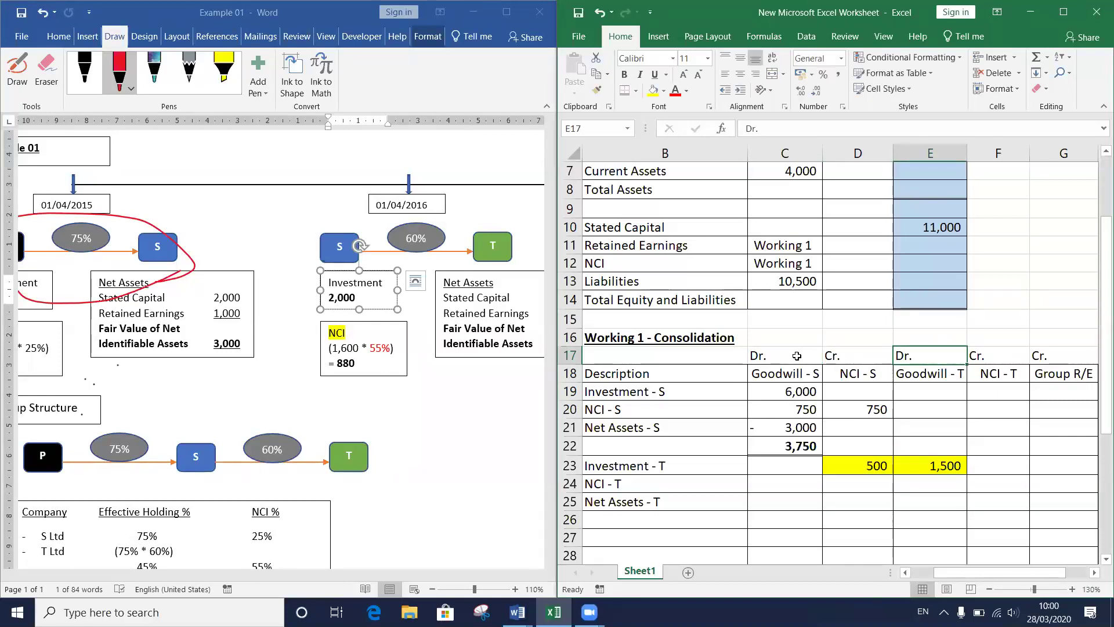
Step: Change the NCI - S amount for Investment - T in D23 to -500
left_click(865, 464)
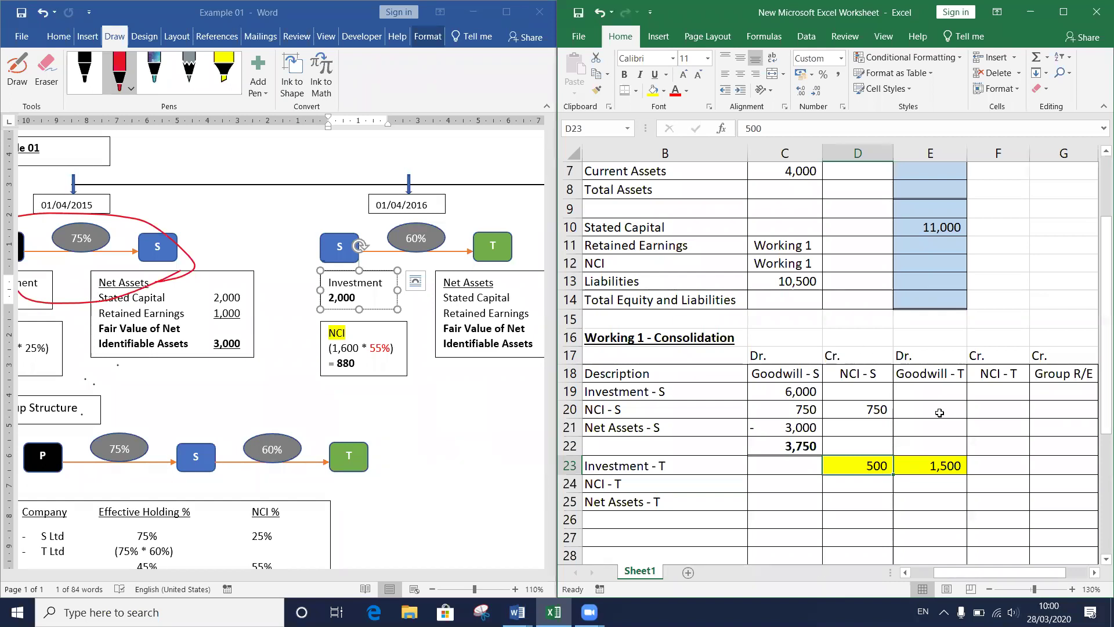
left_click(926, 468)
mouse_move(926, 468)
left_mouse_down()
mouse_move(926, 355)
mouse_move(927, 461)
left_mouse_up()
left_click(872, 465)
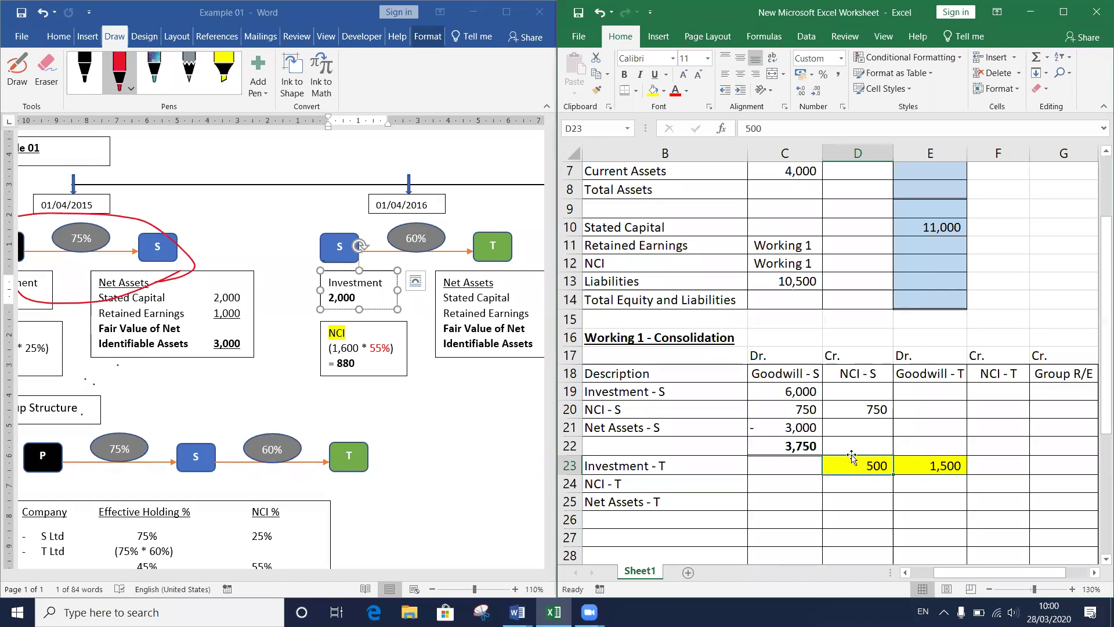
double_click(863, 469)
double_click(863, 469)
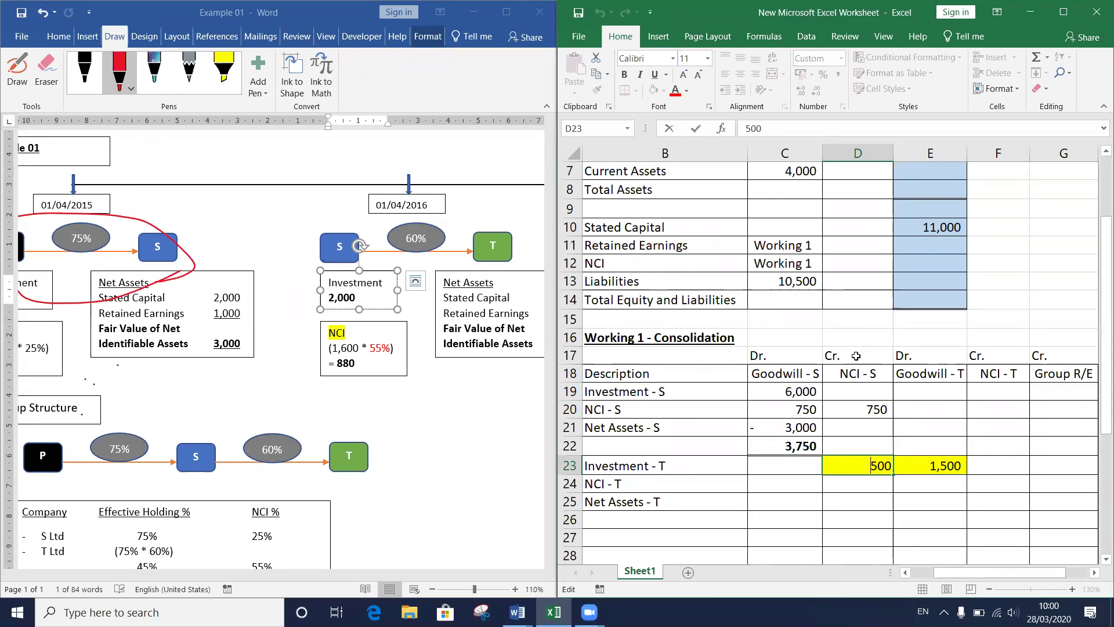
key("Return")
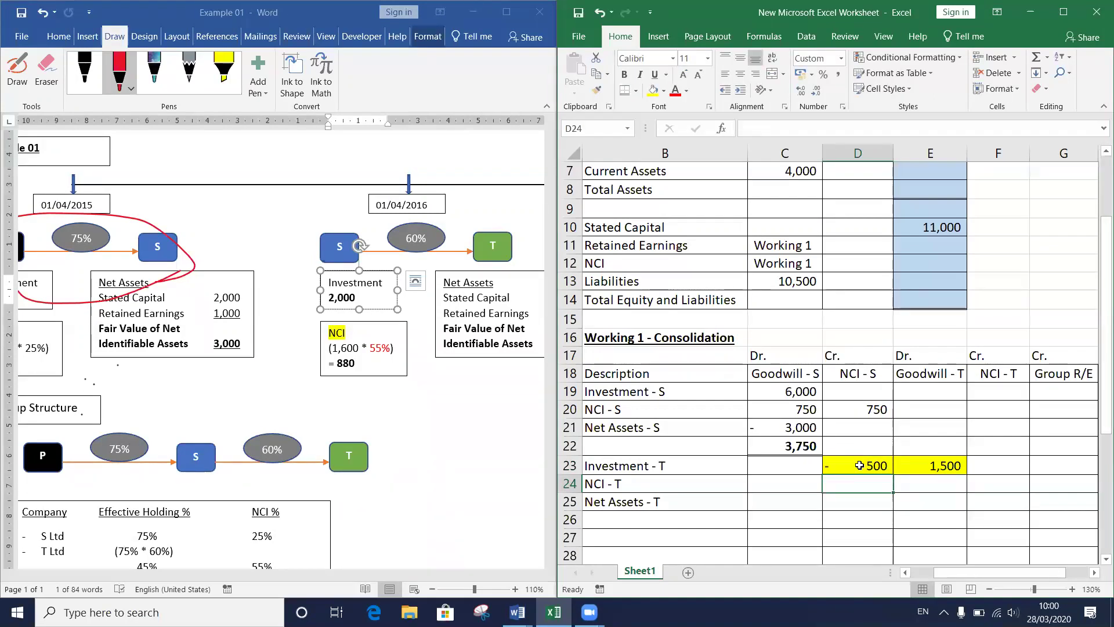
left_click_drag(934, 468, 865, 476)
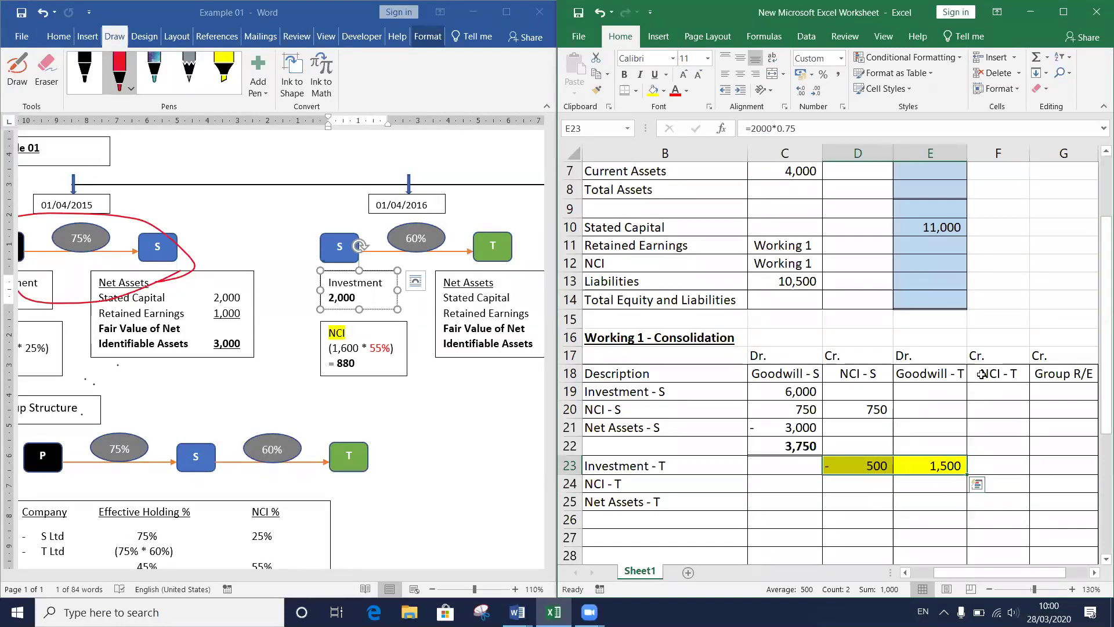
left_click(880, 499)
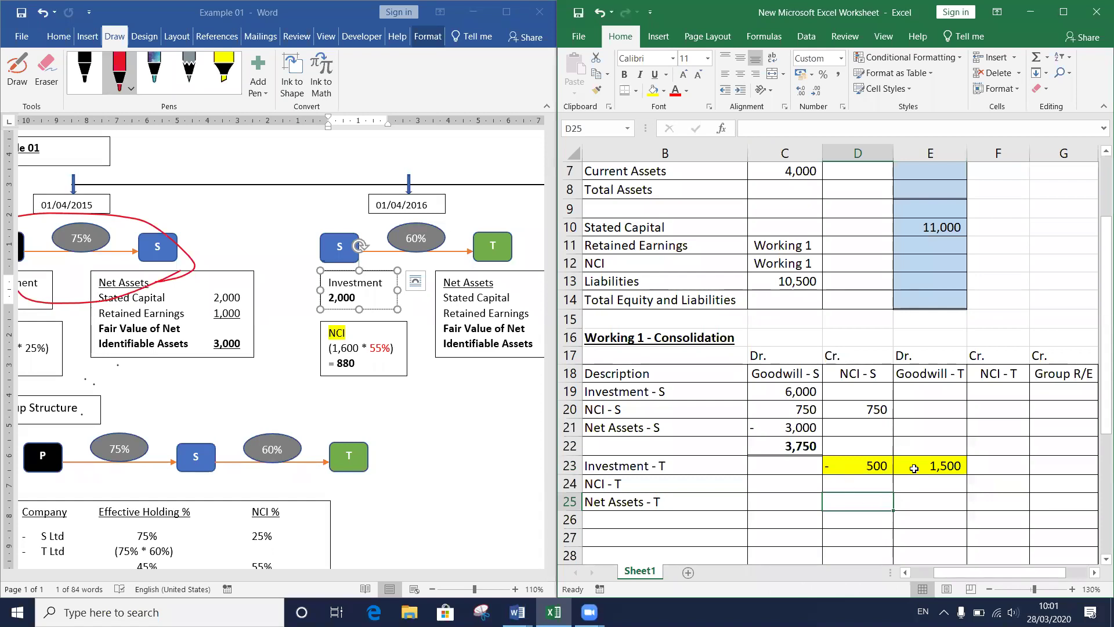
left_click_drag(910, 469, 871, 466)
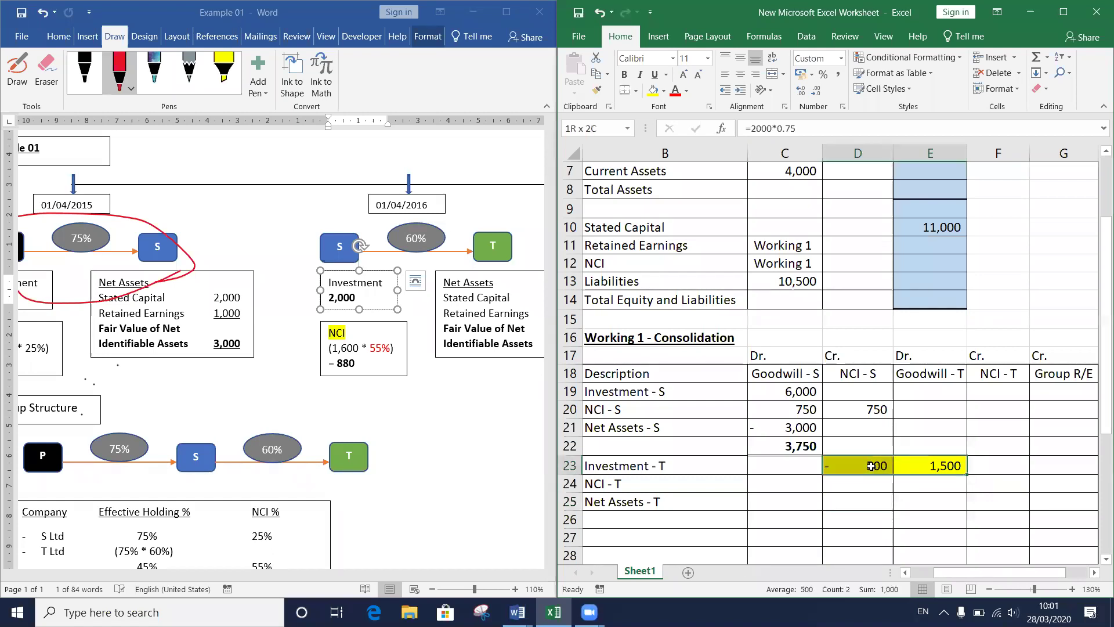
left_click(915, 487)
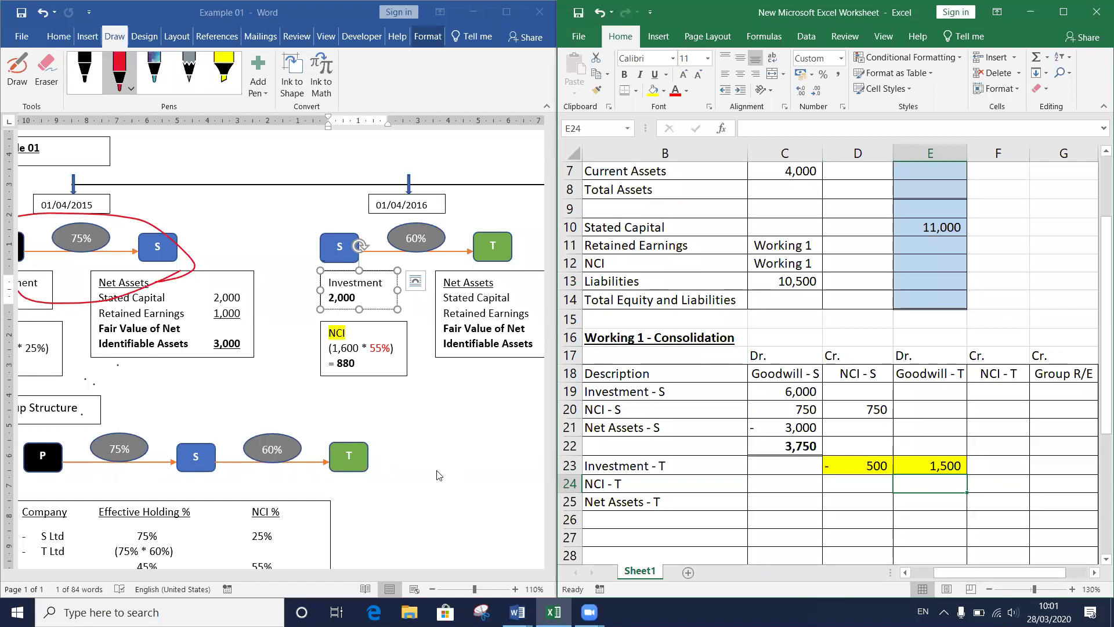
Step: Examine the NCI calculation for T in Example 01 for the NCI - T row of Working 1
scroll(430, 474, "right", 5)
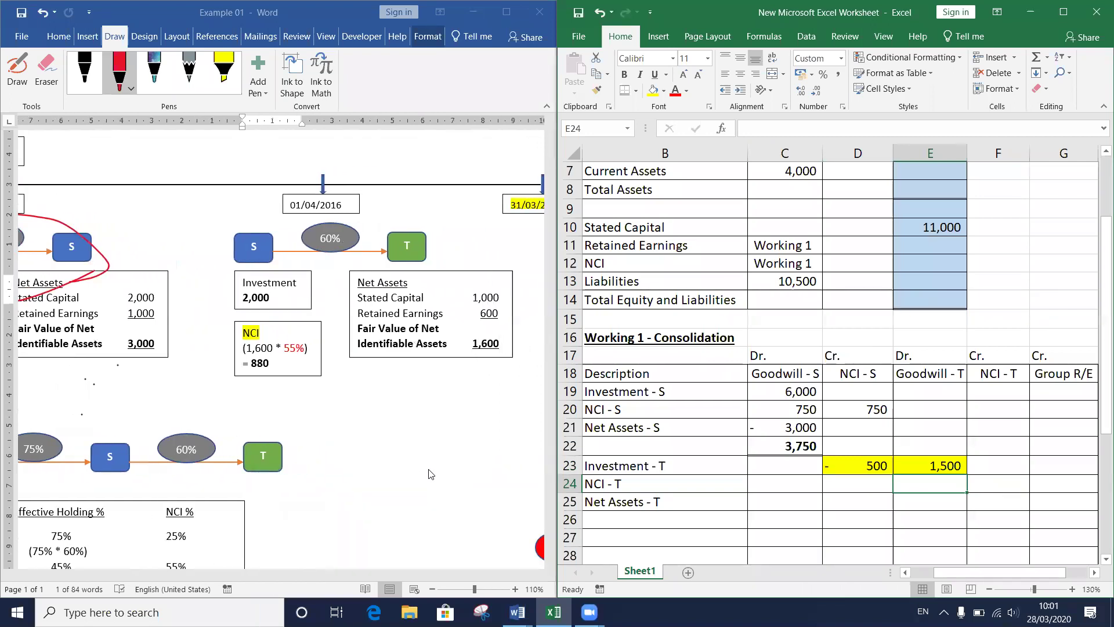
scroll(430, 474, "right", 1)
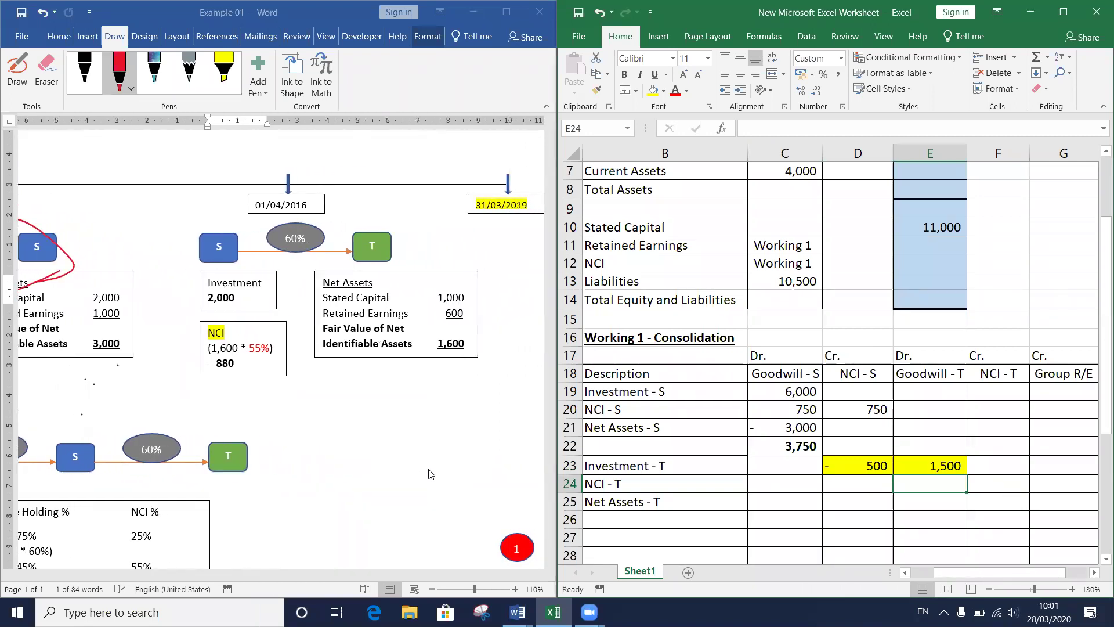
left_click(636, 485)
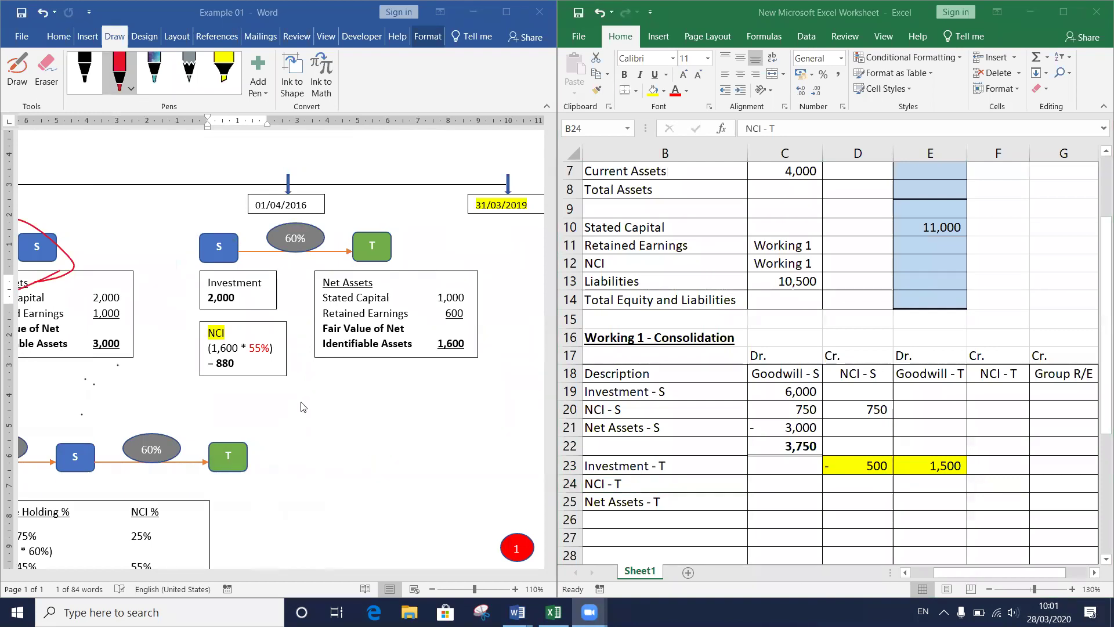
scroll(301, 406, "left", 3)
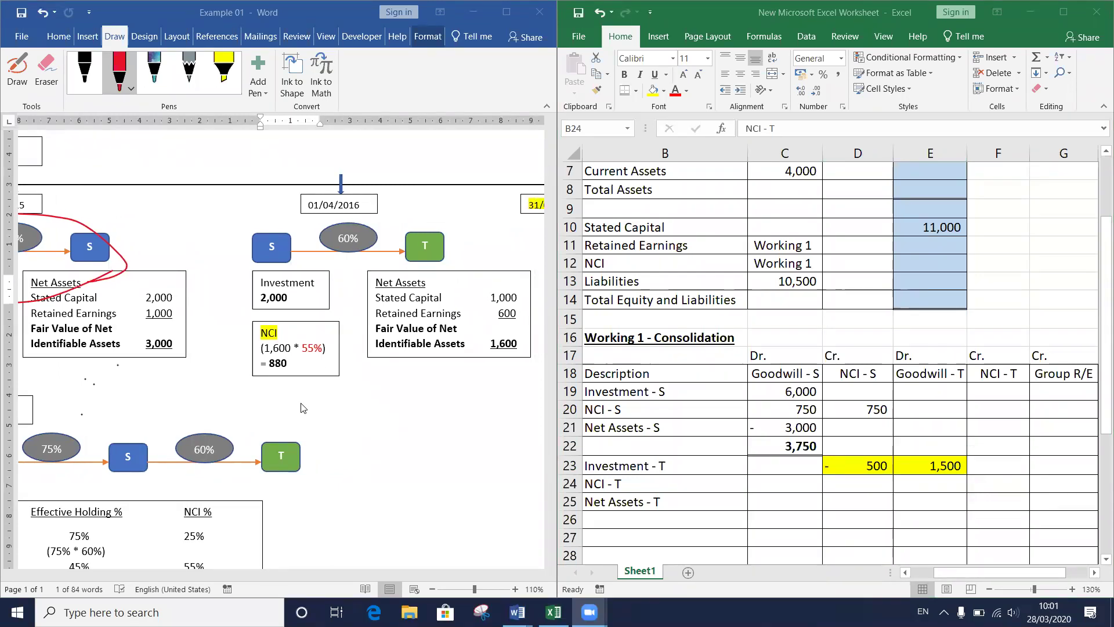
left_click(278, 336)
double_click(273, 335)
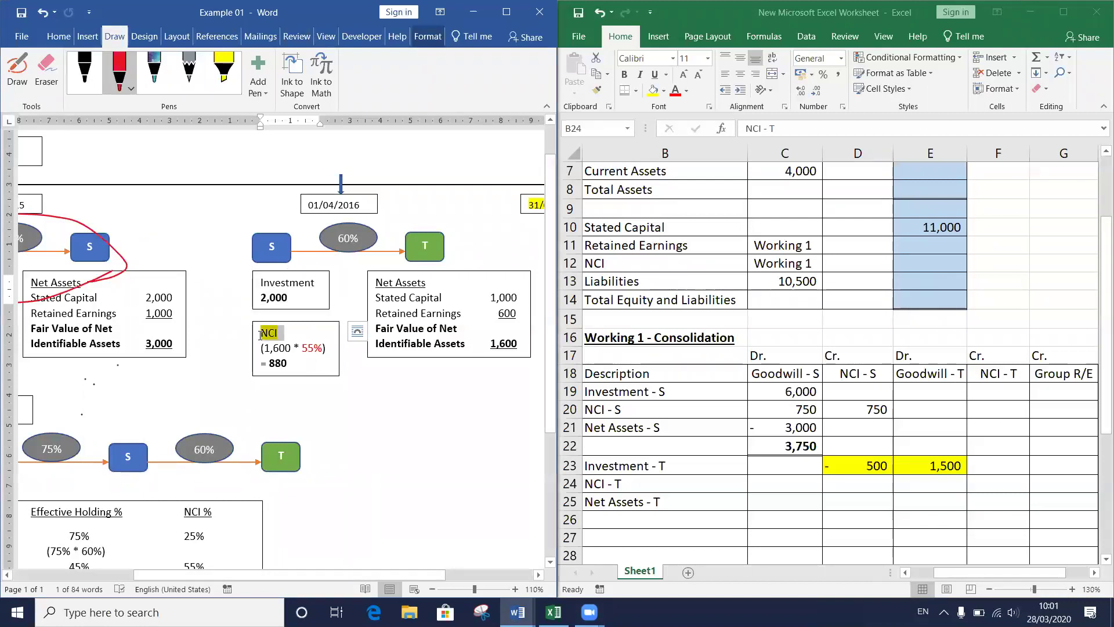
left_click(293, 364)
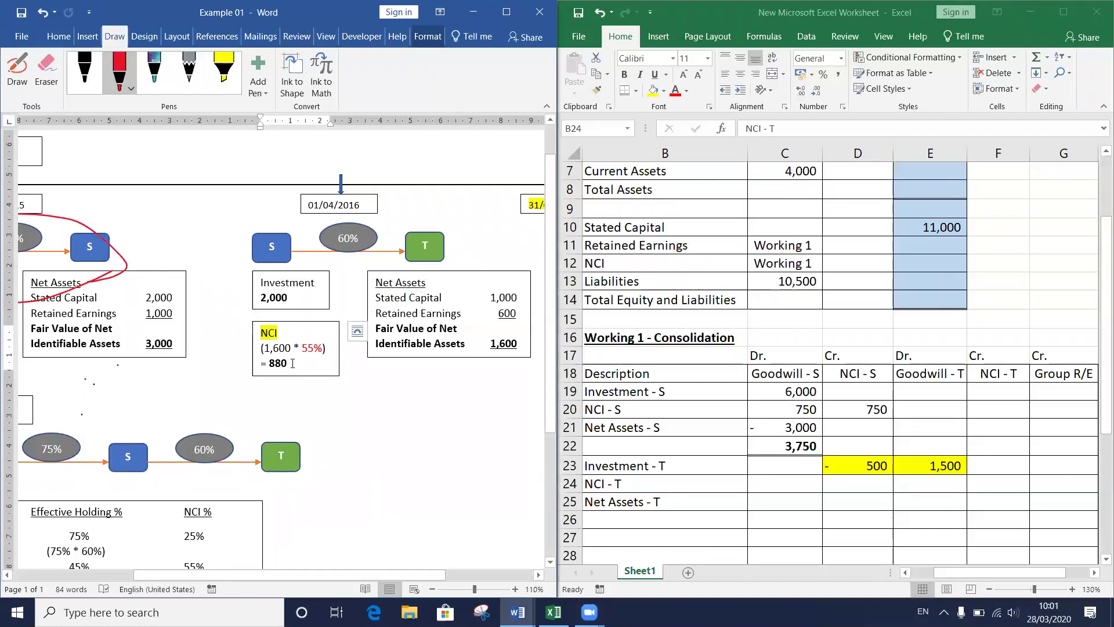
left_click_drag(293, 363, 269, 363)
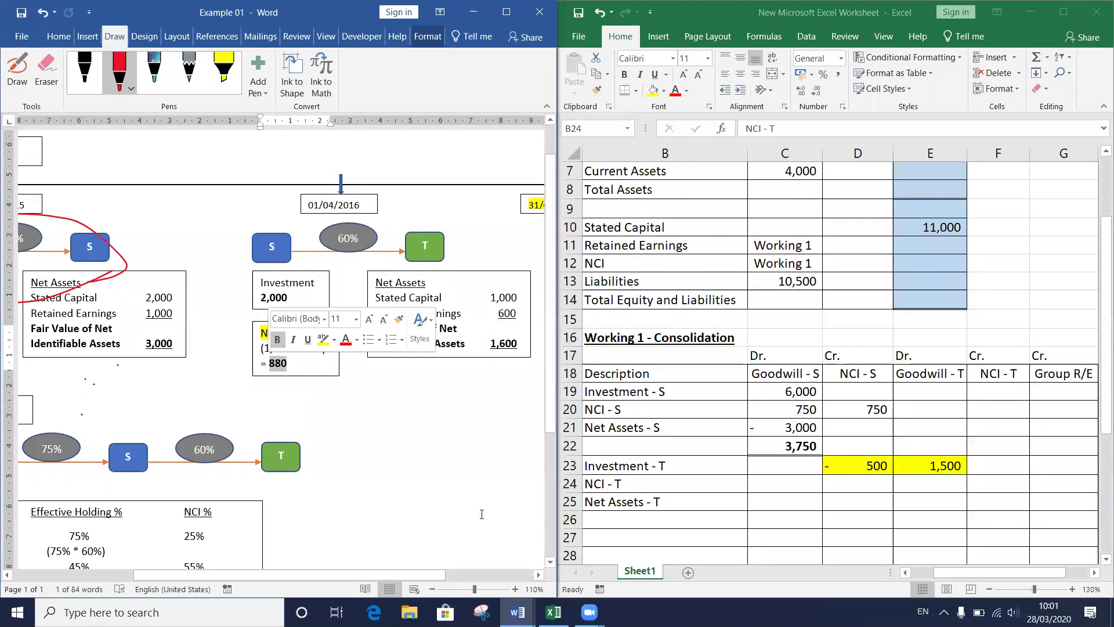
Step: Check T's NCI amount against its net assets and the NCI percentage of T Ltd in Example 01
scroll(484, 465, "left", 3)
left_click(487, 406)
scroll(487, 406, "right", 2)
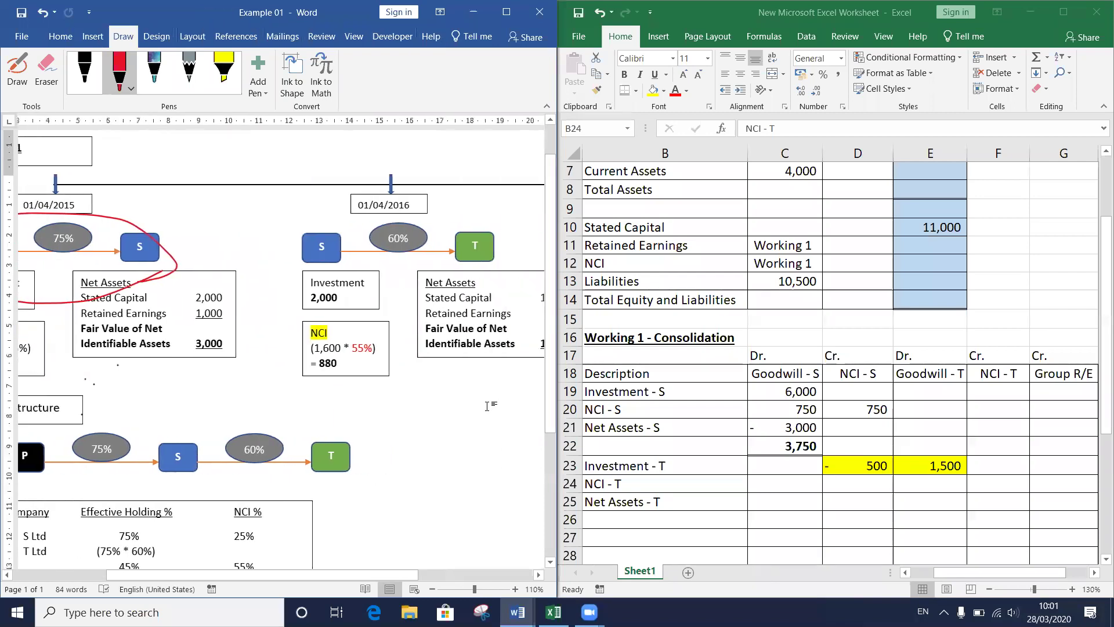
scroll(487, 406, "right", 2)
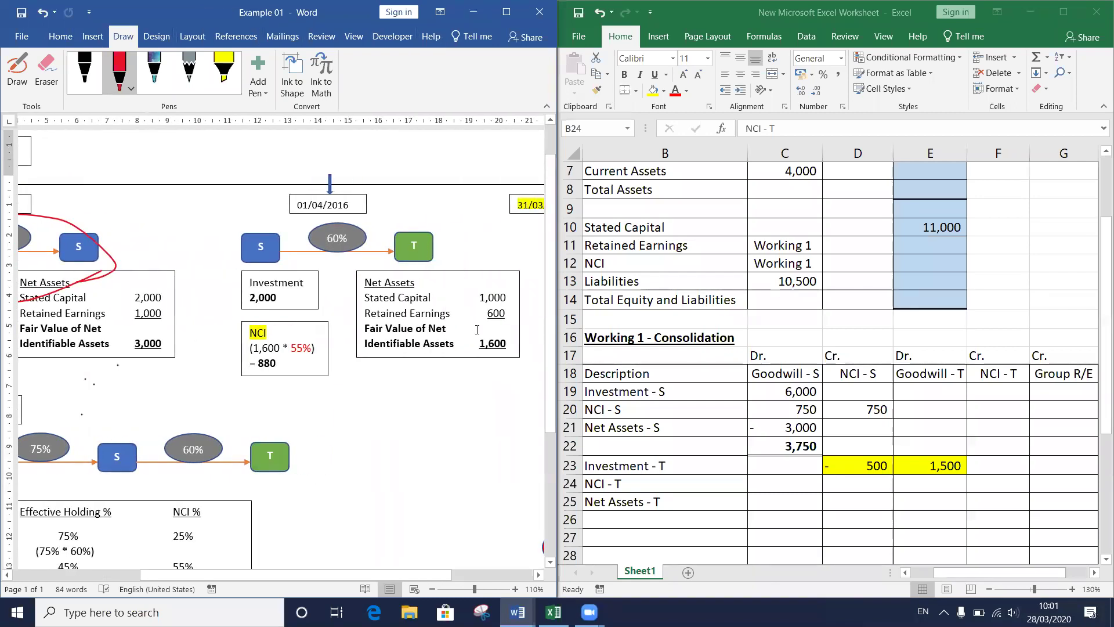
left_click_drag(481, 344, 508, 343)
scroll(275, 418, "down", 2)
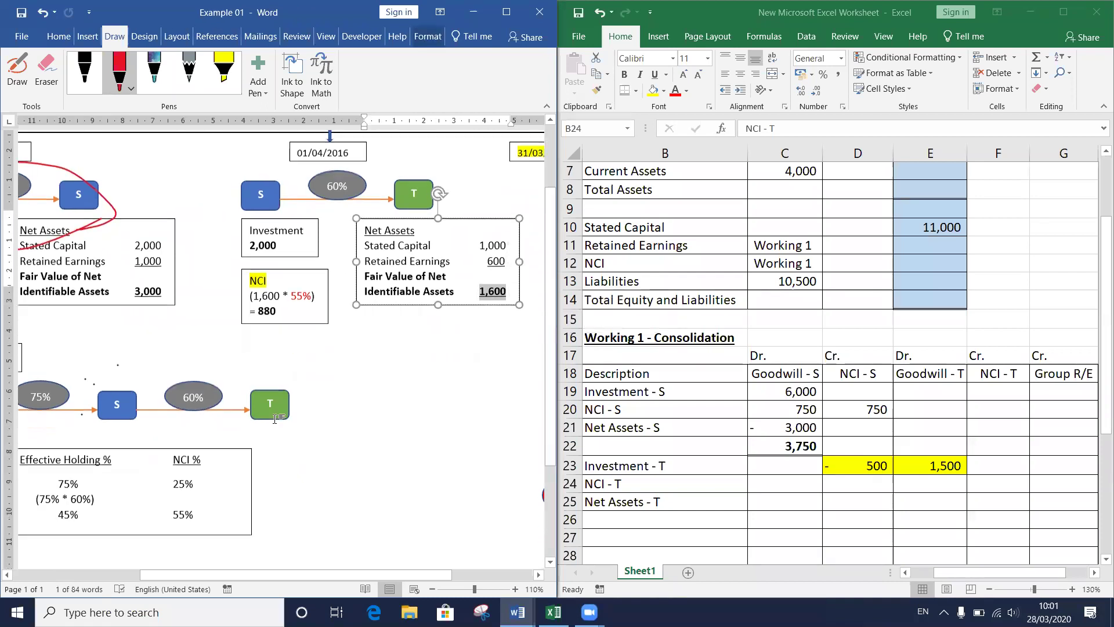
double_click(175, 497)
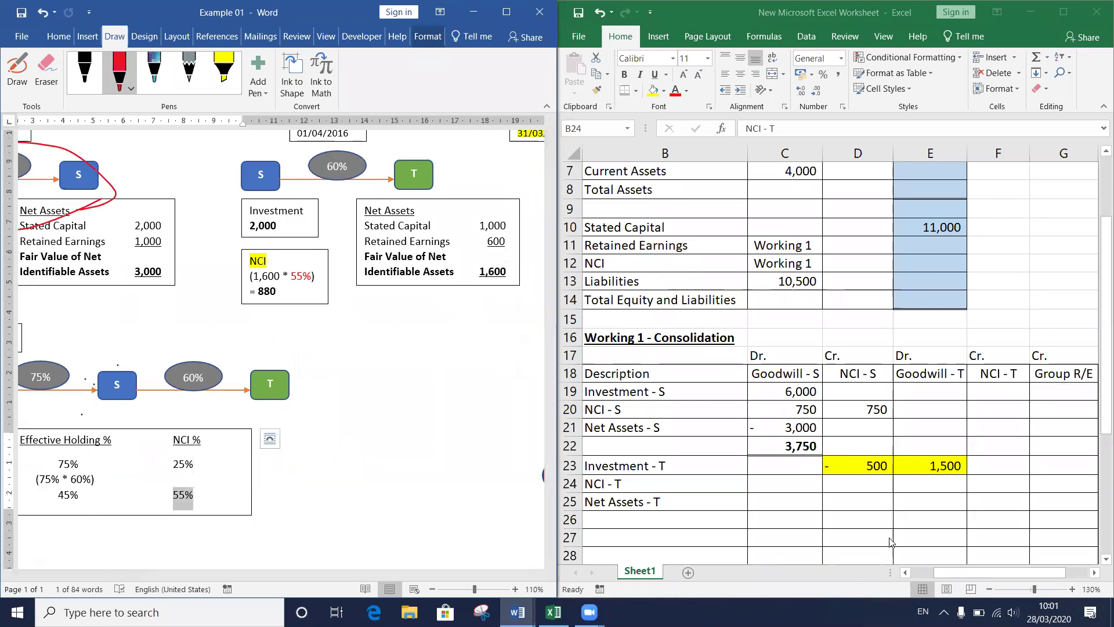
double_click(267, 291)
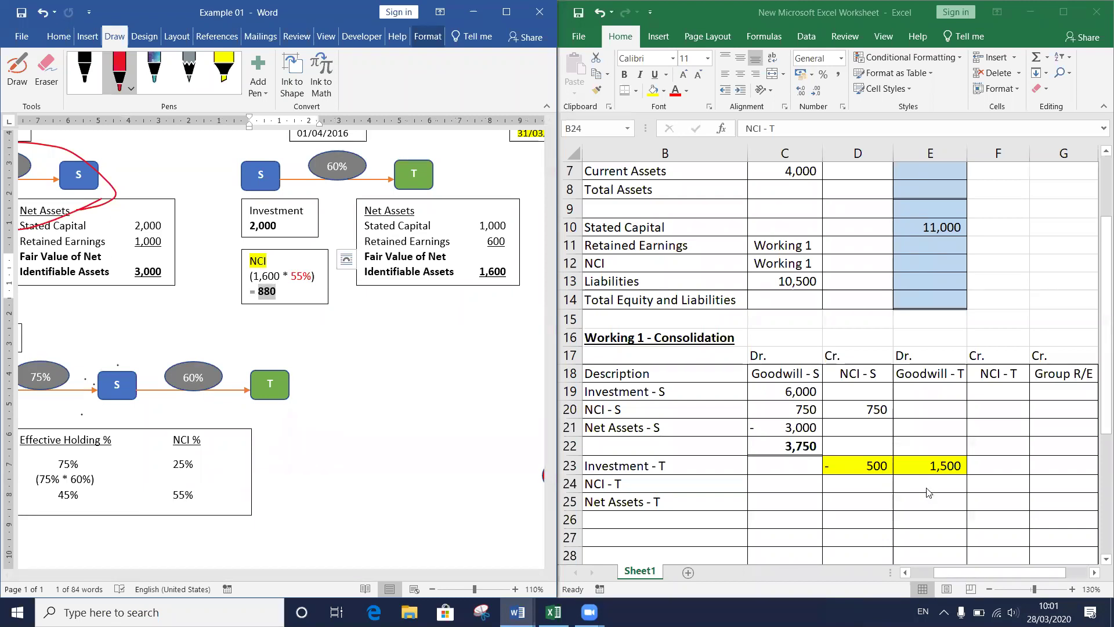
Step: Enter 880 for NCI - T in both the Goodwill - T and NCI - T columns, cells E24 and F24
key("alt+Tab")
key("F2")
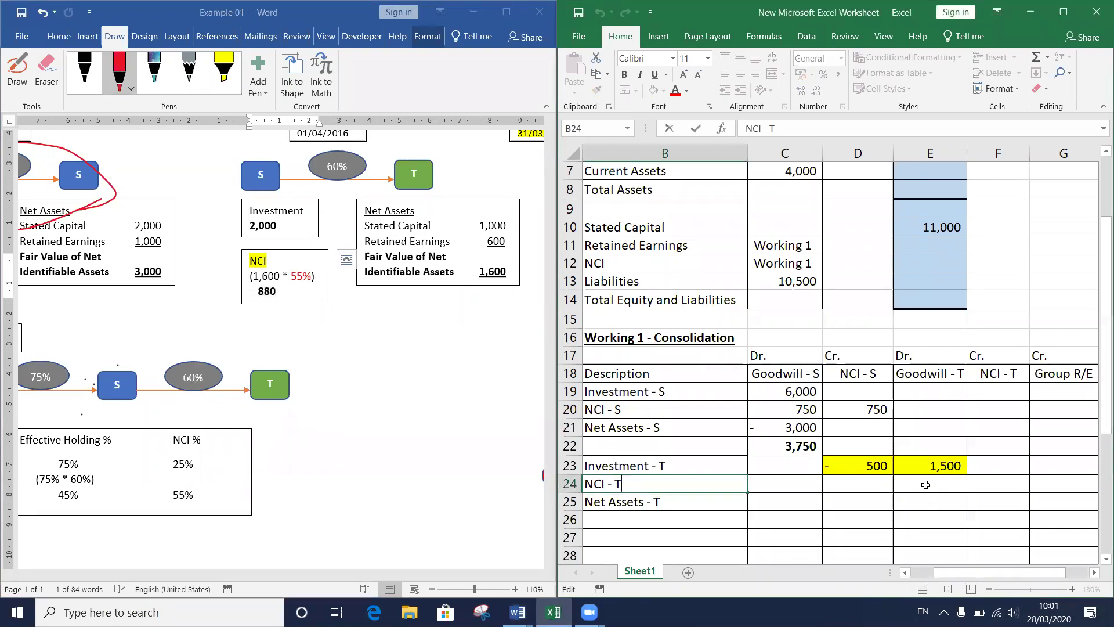
left_click(925, 485)
type("880")
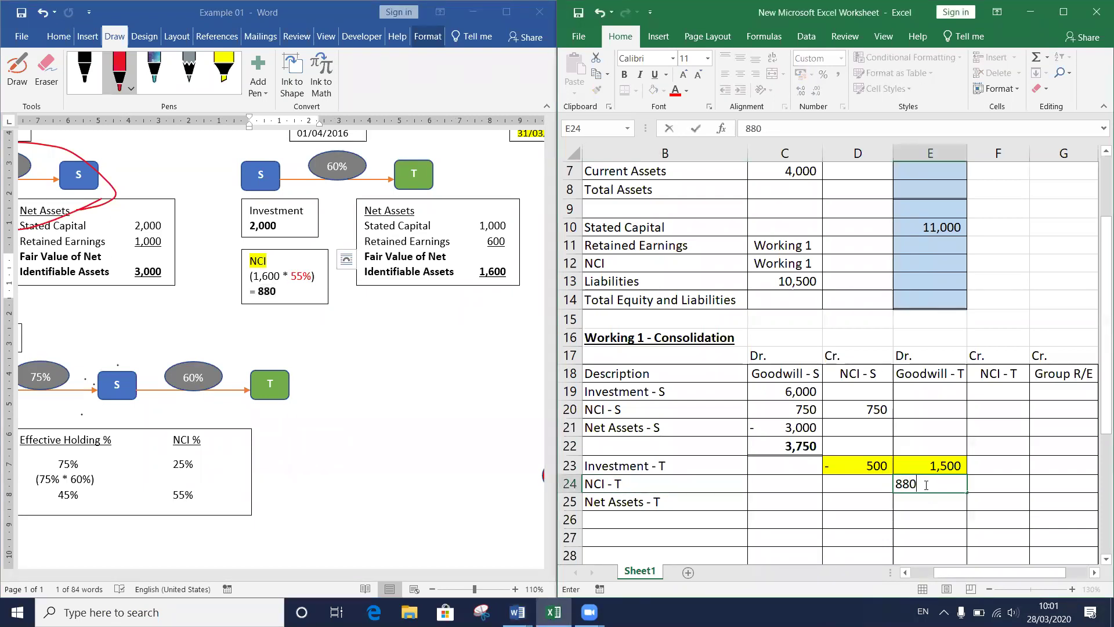
key("Tab")
type("880")
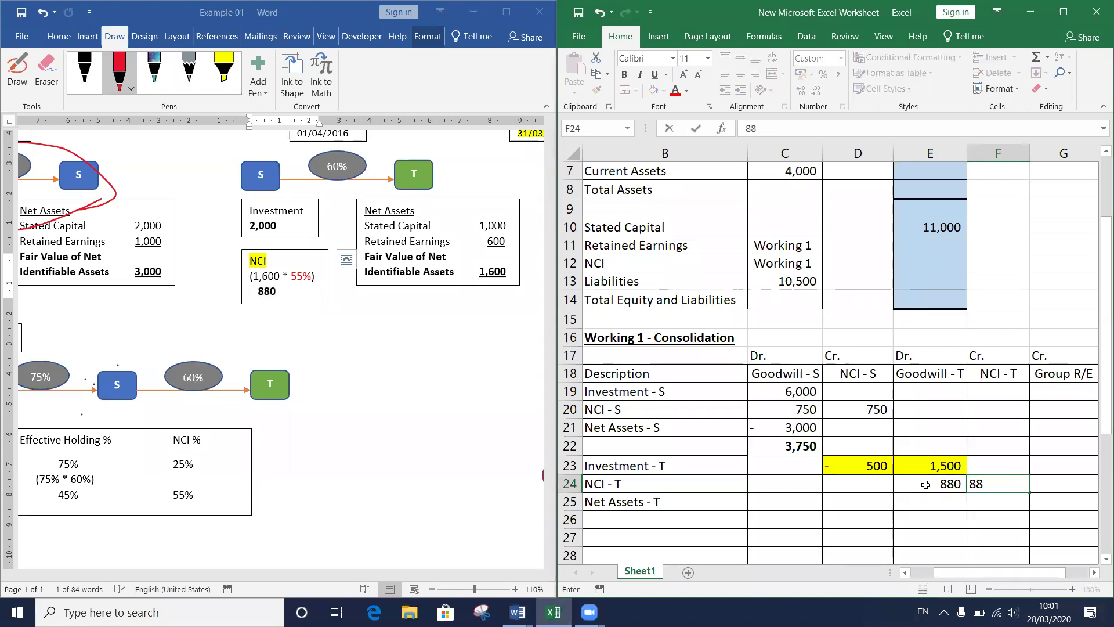
key("Return")
left_click(926, 484)
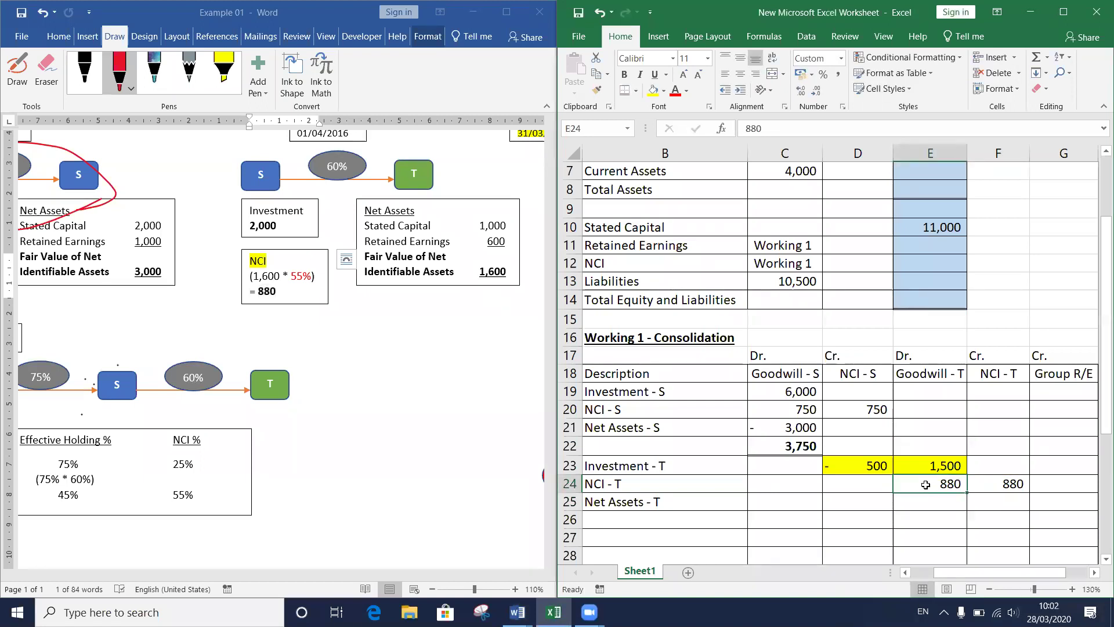
key("Tab")
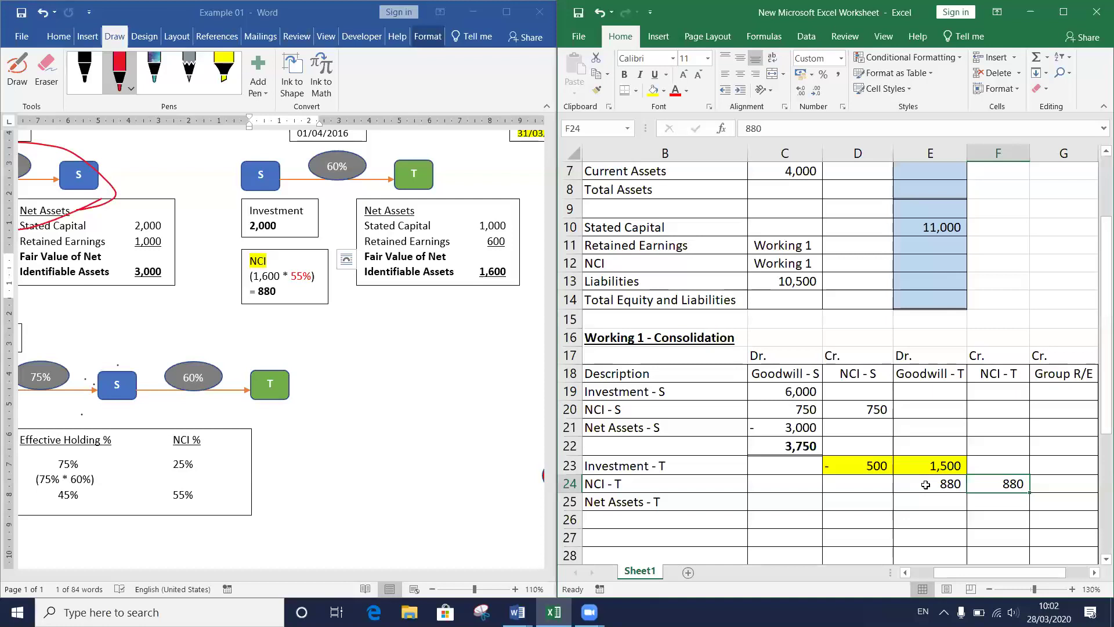
left_click(925, 485)
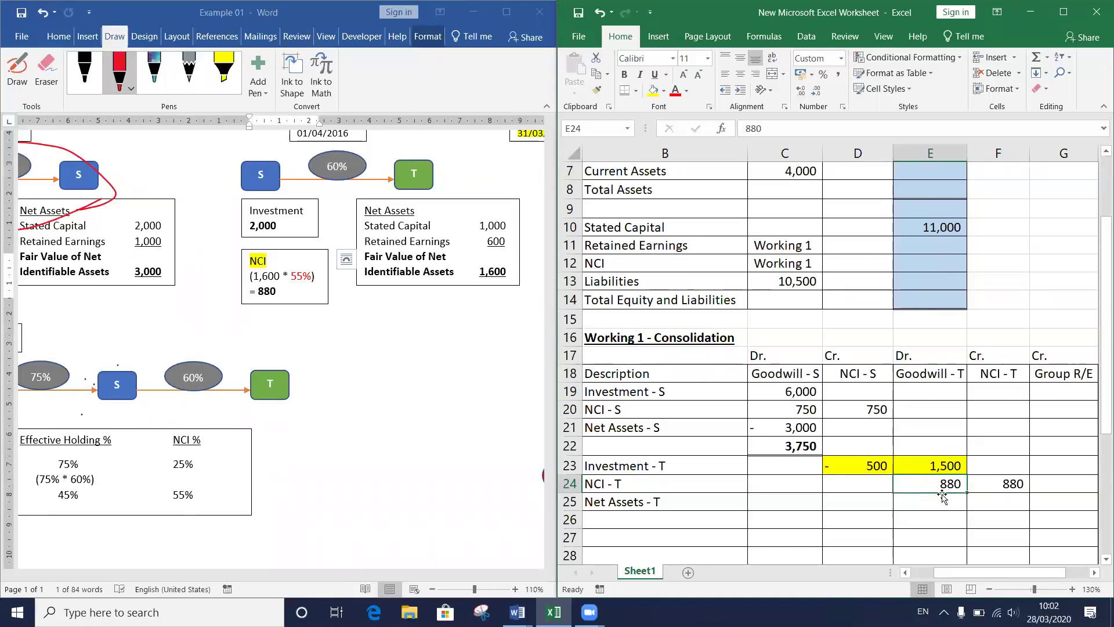
Step: Enter -1600 for Net Assets - T in the Goodwill - T column, cell E25, and check it against T's net assets in Example 01
scroll(959, 510, "down", 1)
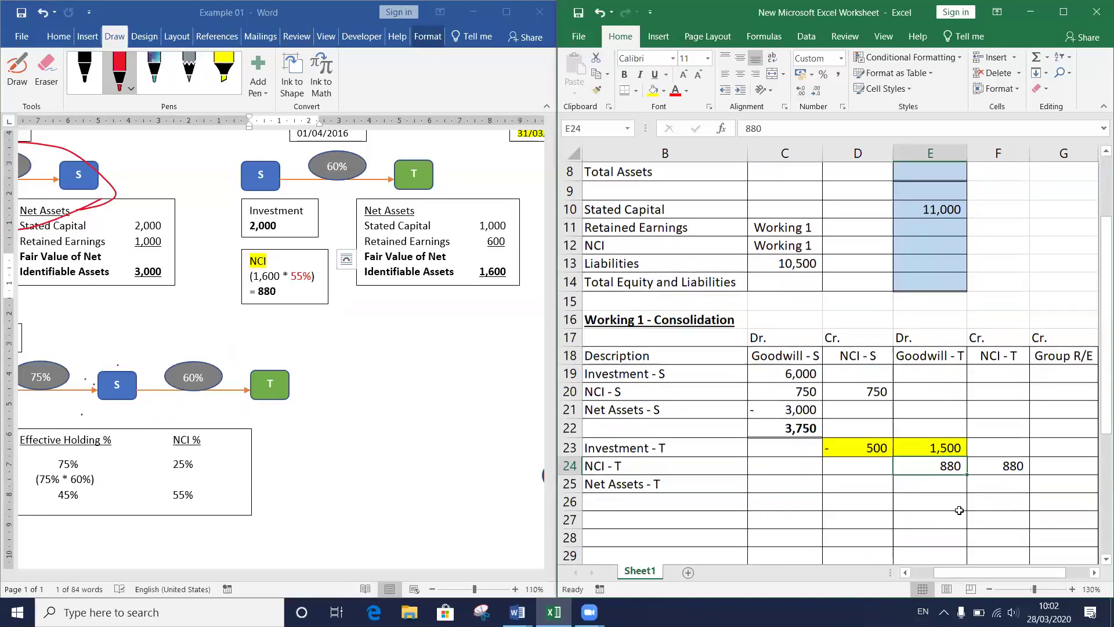
left_click(929, 485)
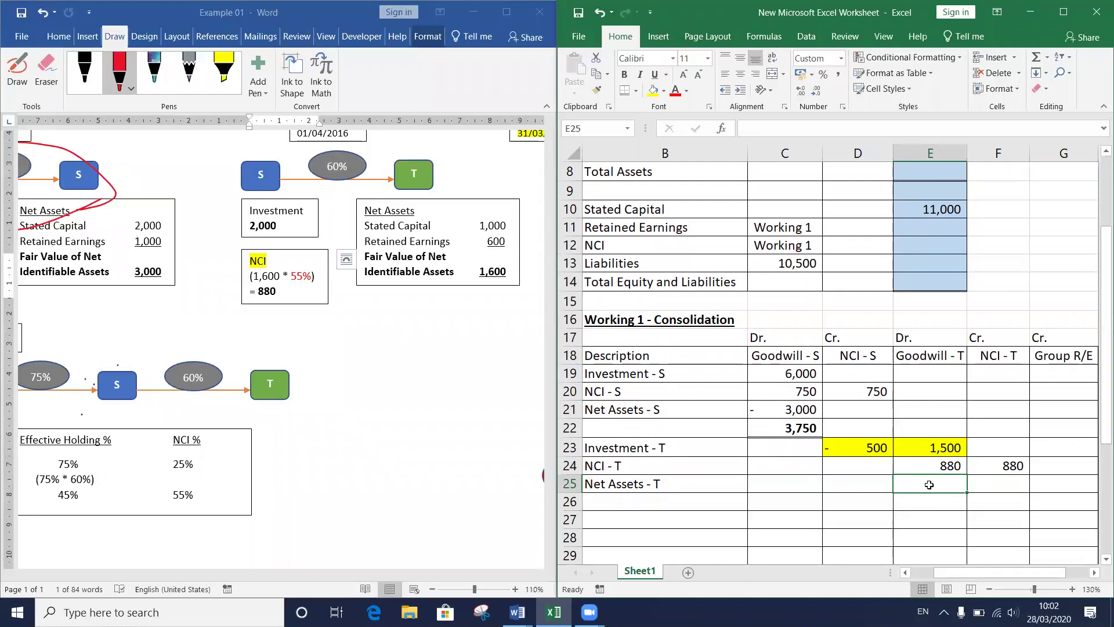
type("-1600")
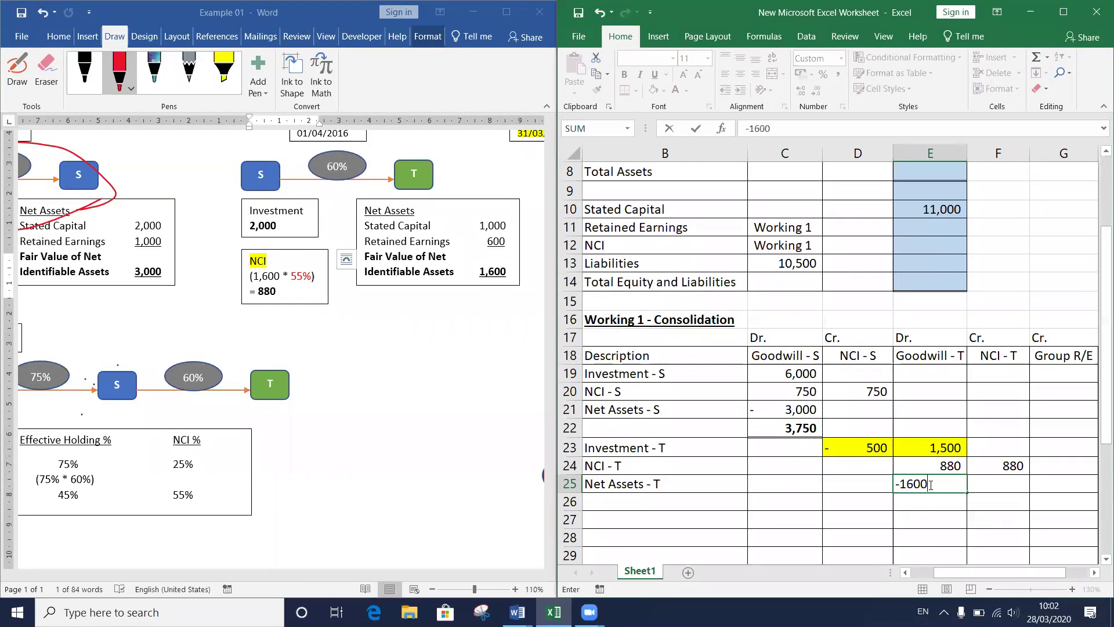
key("Return")
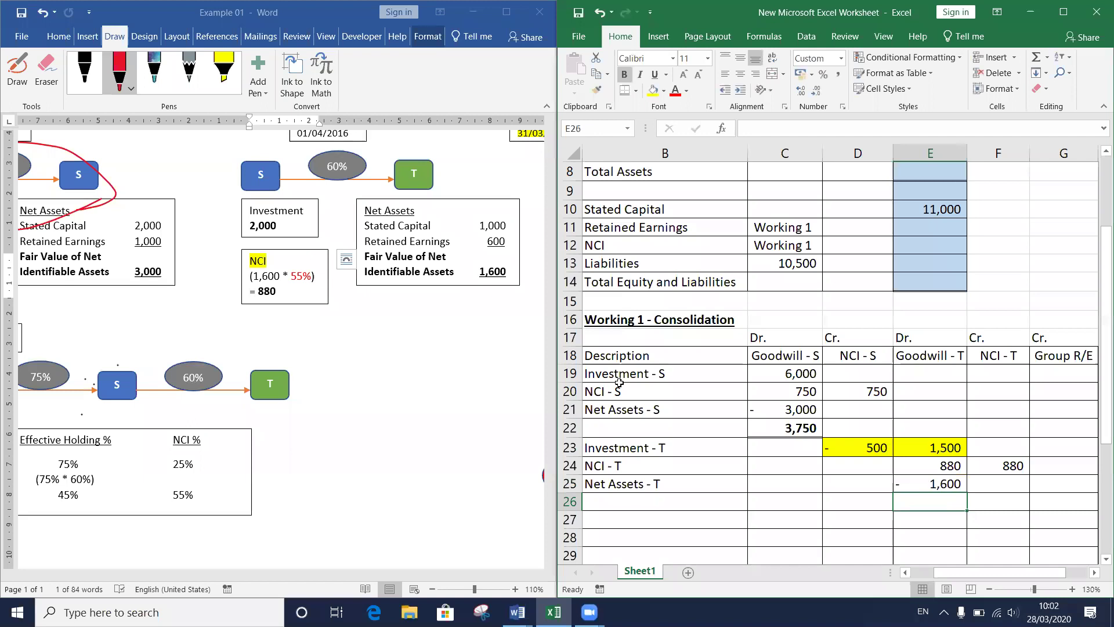
left_click(485, 272)
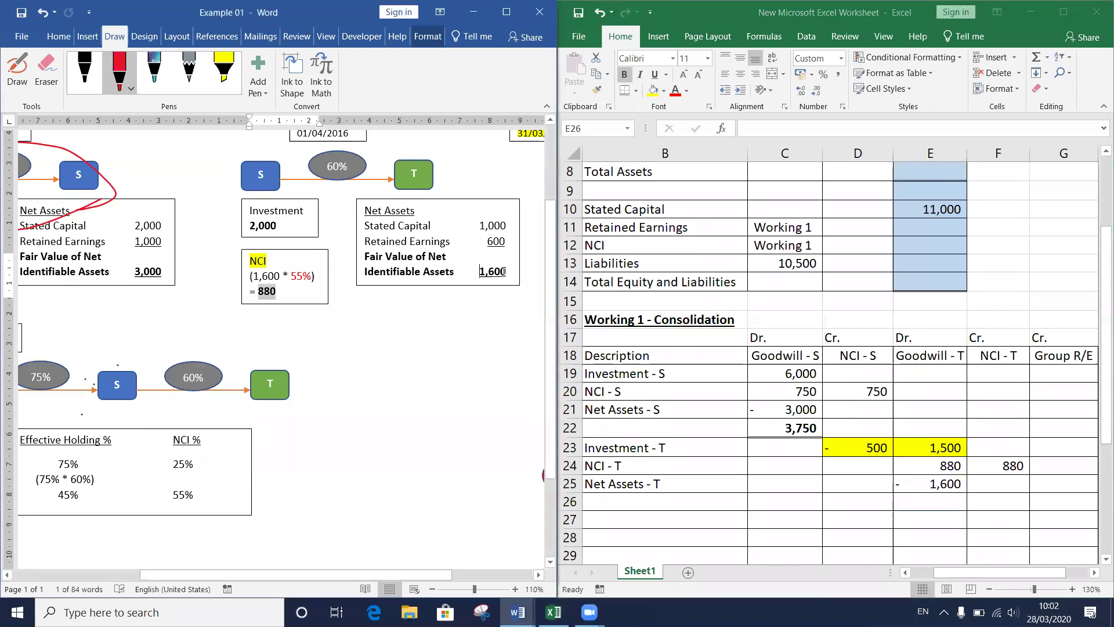
left_click_drag(479, 272, 515, 276)
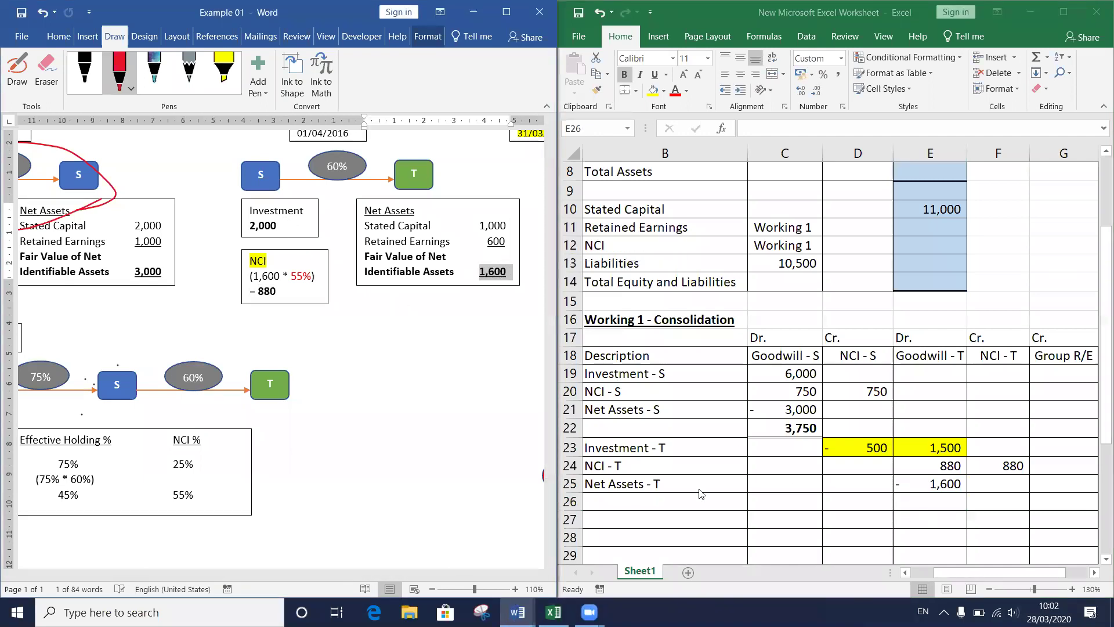
Step: Total the Goodwill - T column in E26 with =SUM(E23:E25) and compare it with the Goodwill - S total in C22
left_click(925, 496)
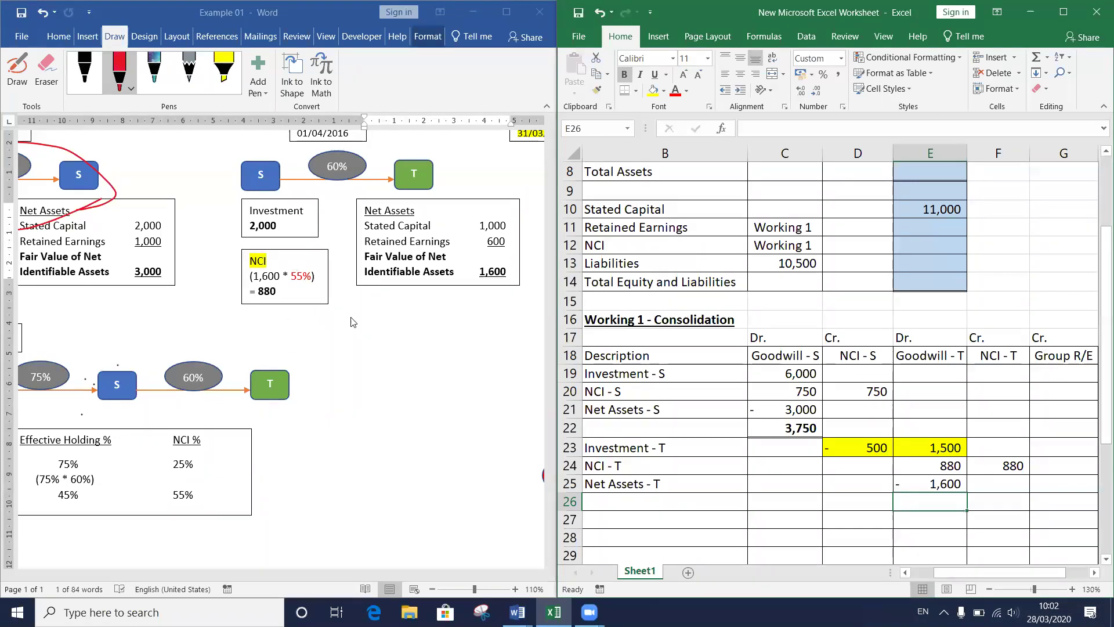
key("alt+equal")
key("ctrl+Return")
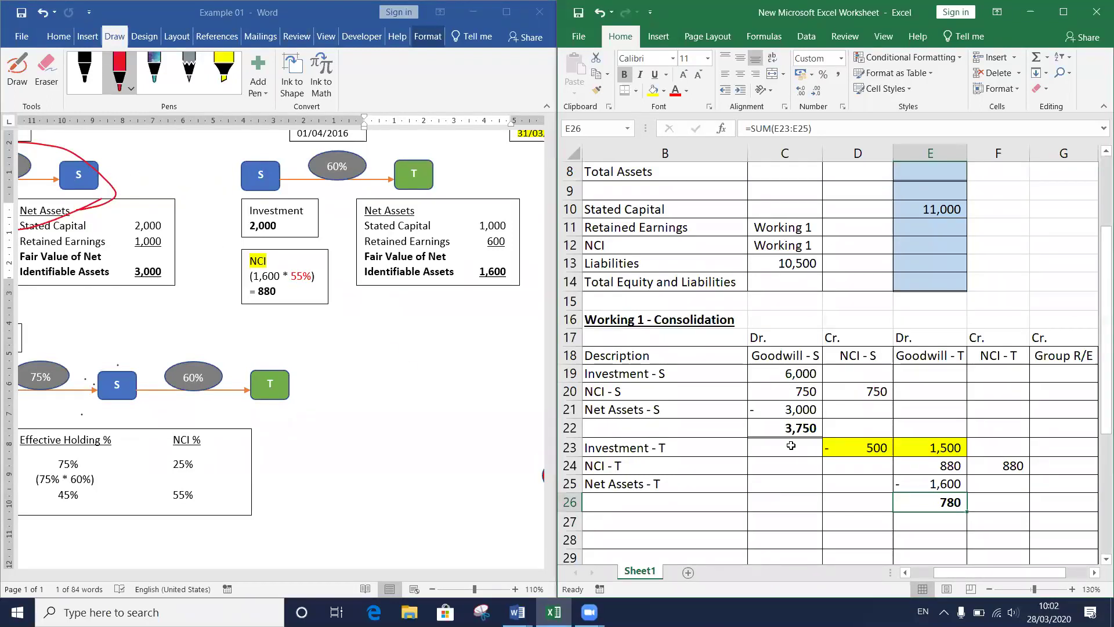
left_click(783, 429)
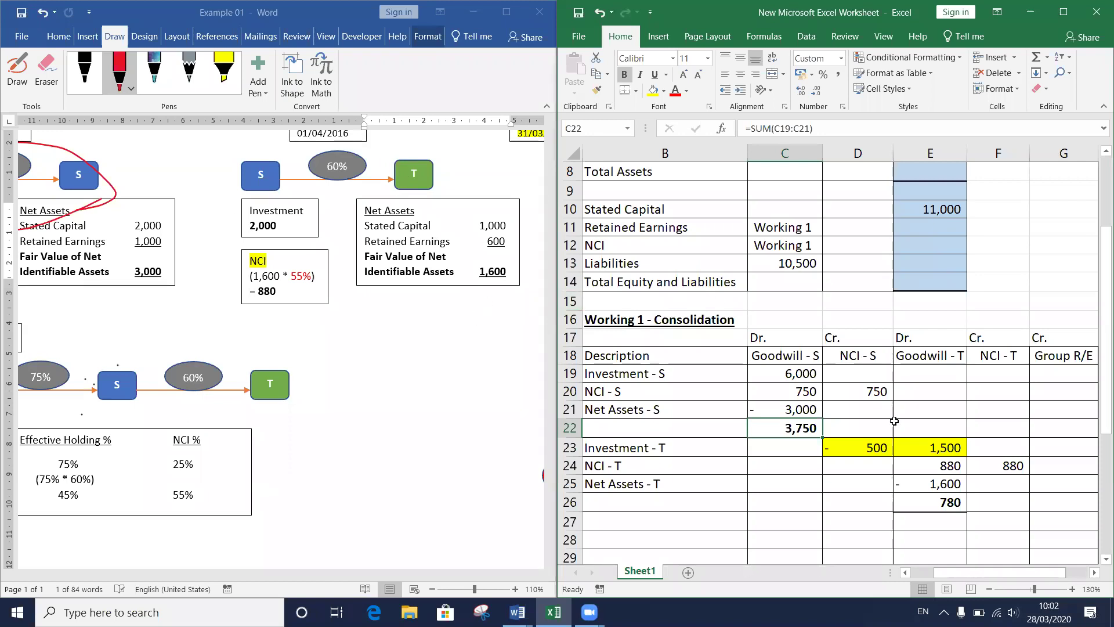
left_click(921, 503)
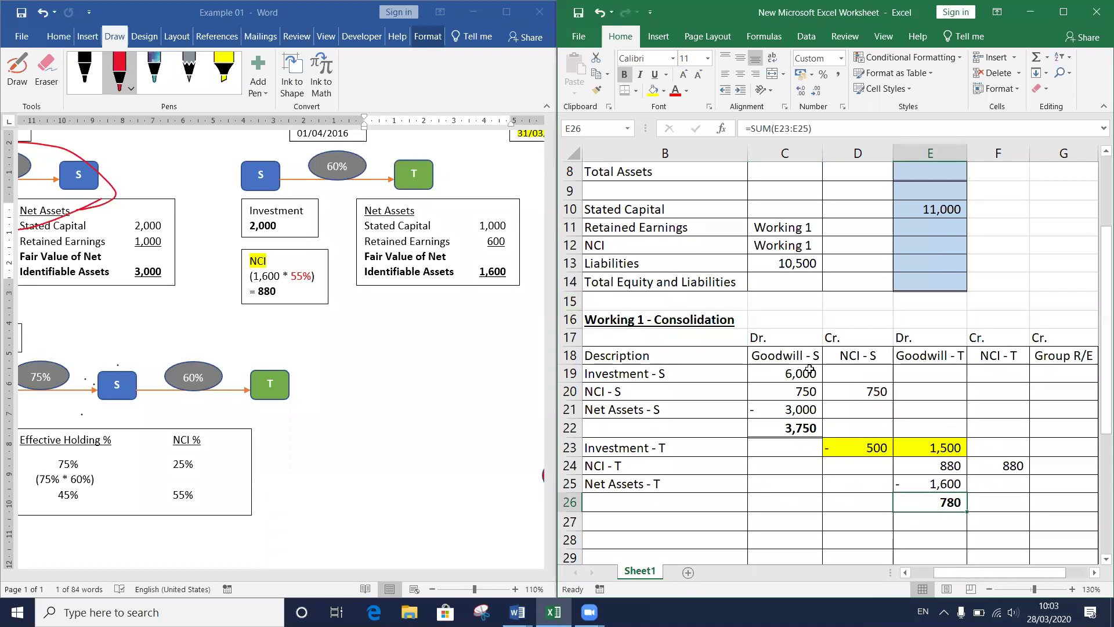
Step: Add T's goodwill to the Goodwill line of the consolidated statement, making the formula in D6 =3750+780
scroll(837, 405, "up", 3)
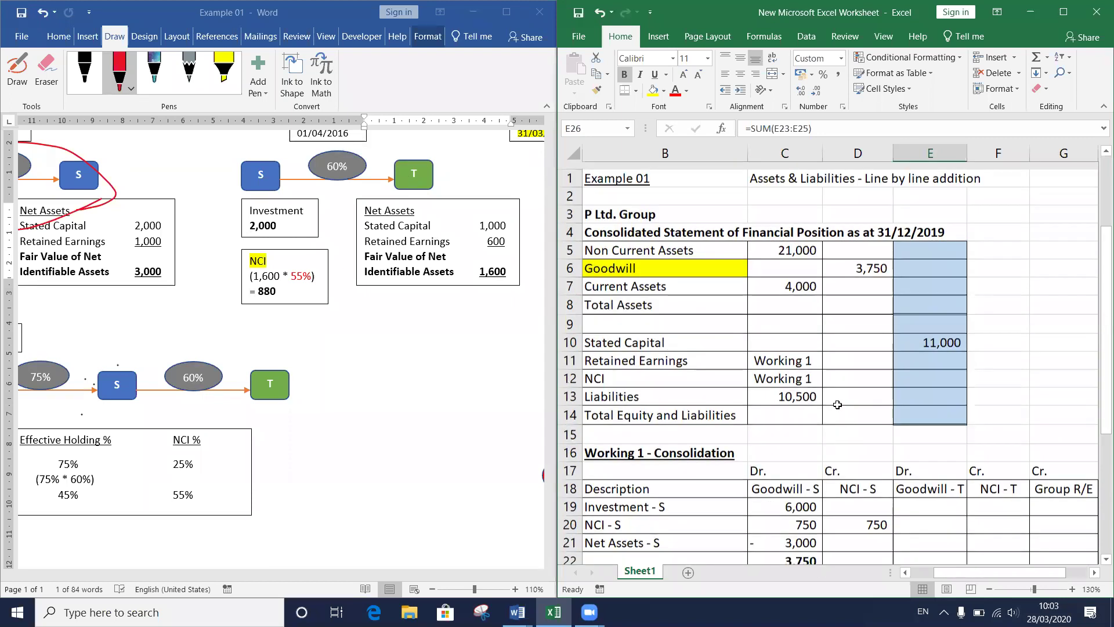
left_click(853, 264)
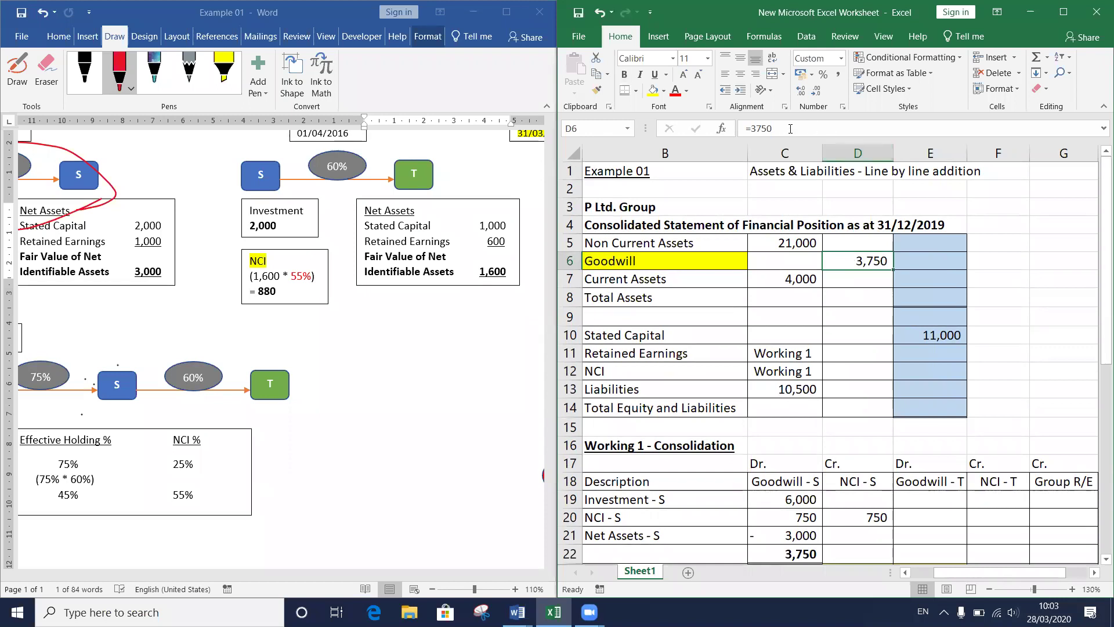
left_click(790, 128)
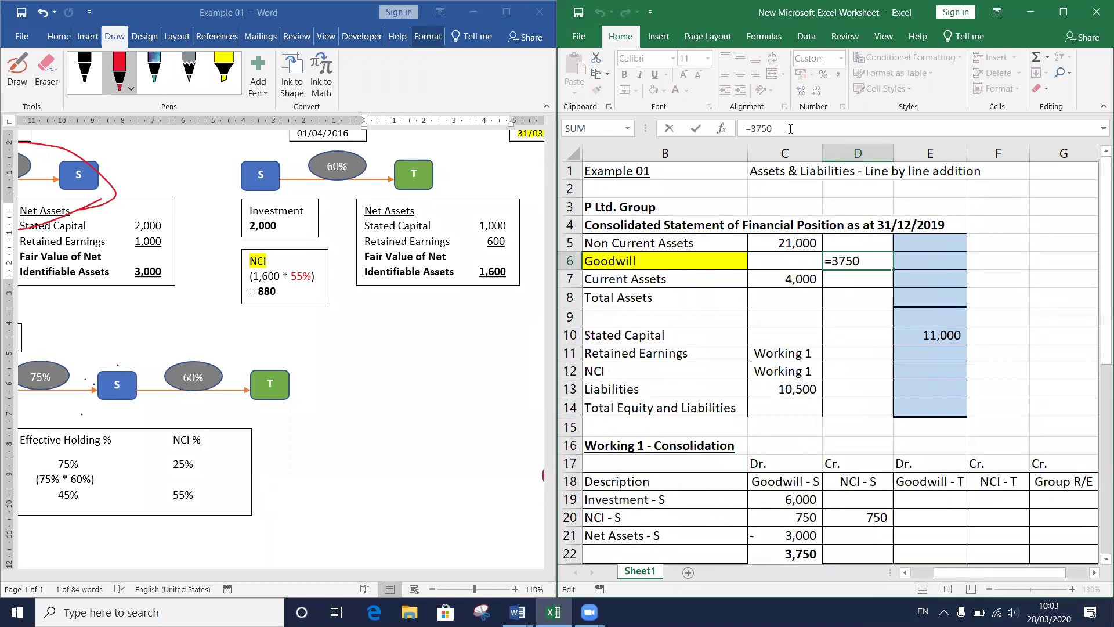
type("+")
scroll(906, 290, "down", 2)
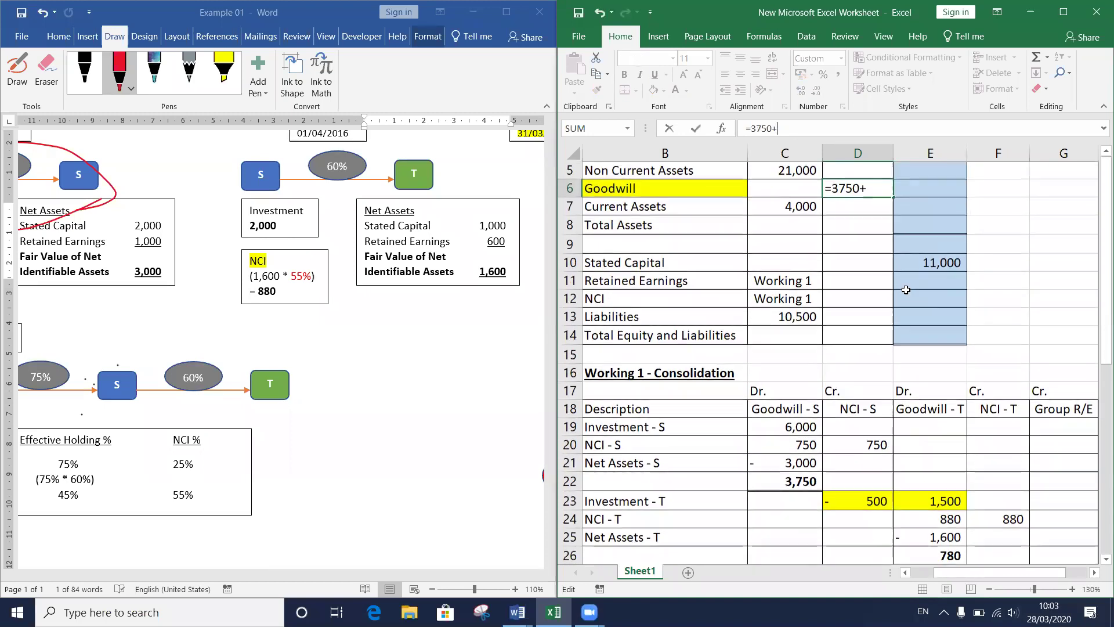
scroll(906, 290, "up", 2)
type("780")
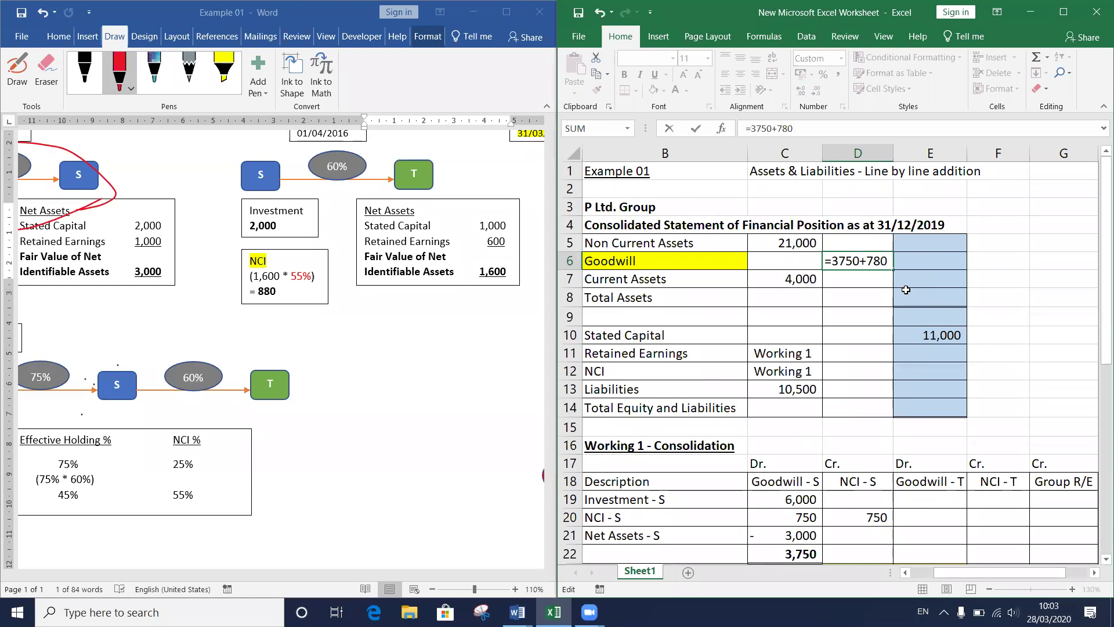
key("Return")
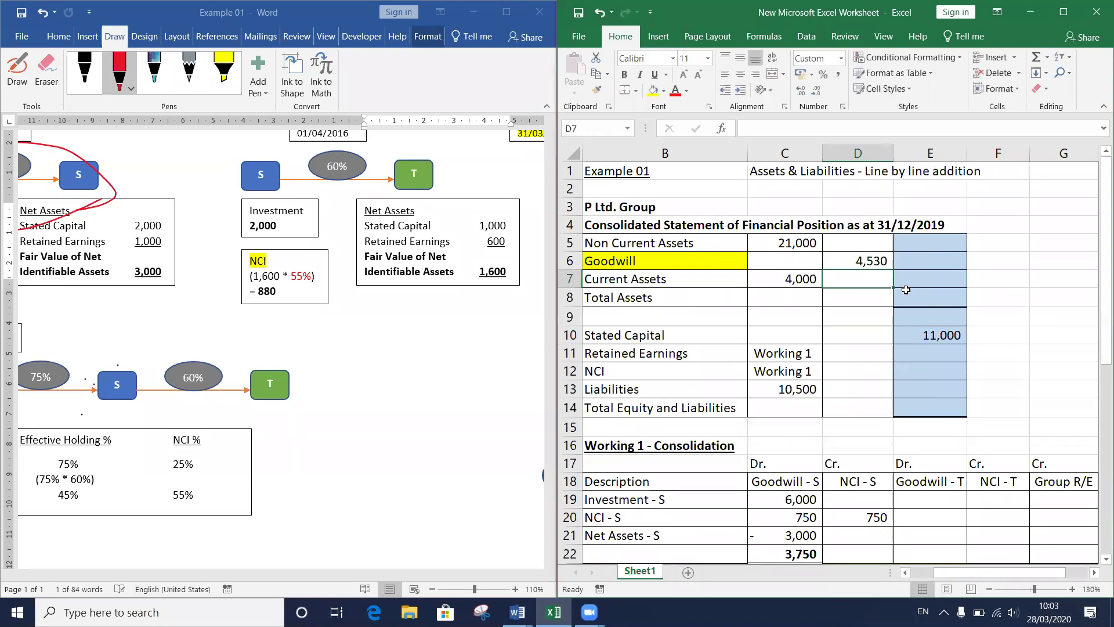
Step: Review the Working 1 totals and the effective holding and NCI percentages under Group Structure in Example 01
scroll(809, 410, "down", 3)
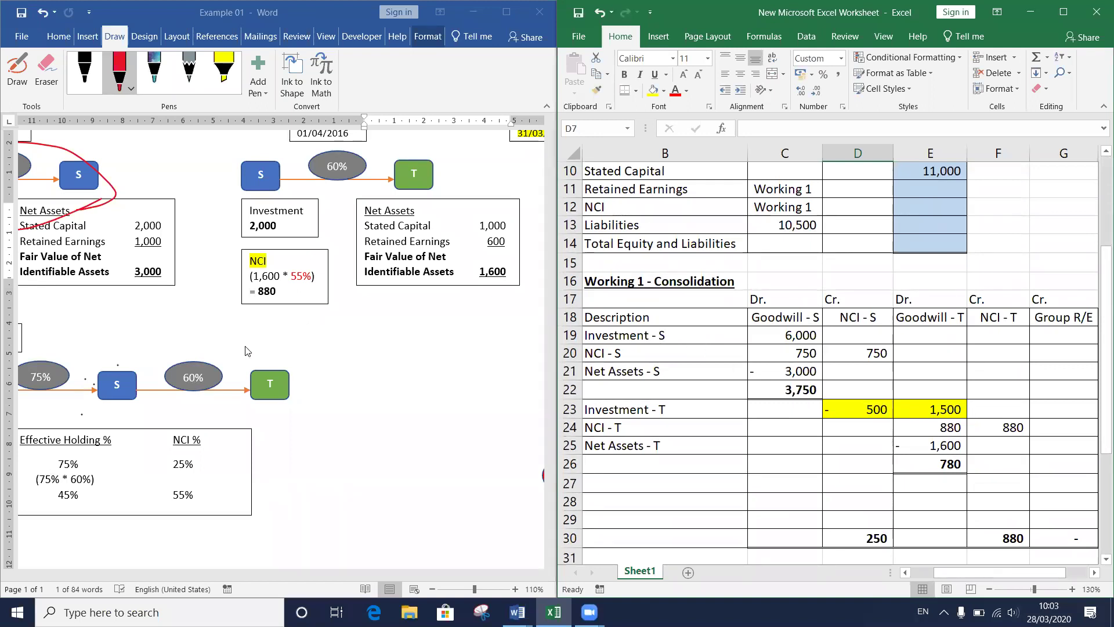
scroll(248, 351, "left", 3)
scroll(248, 351, "down", 1)
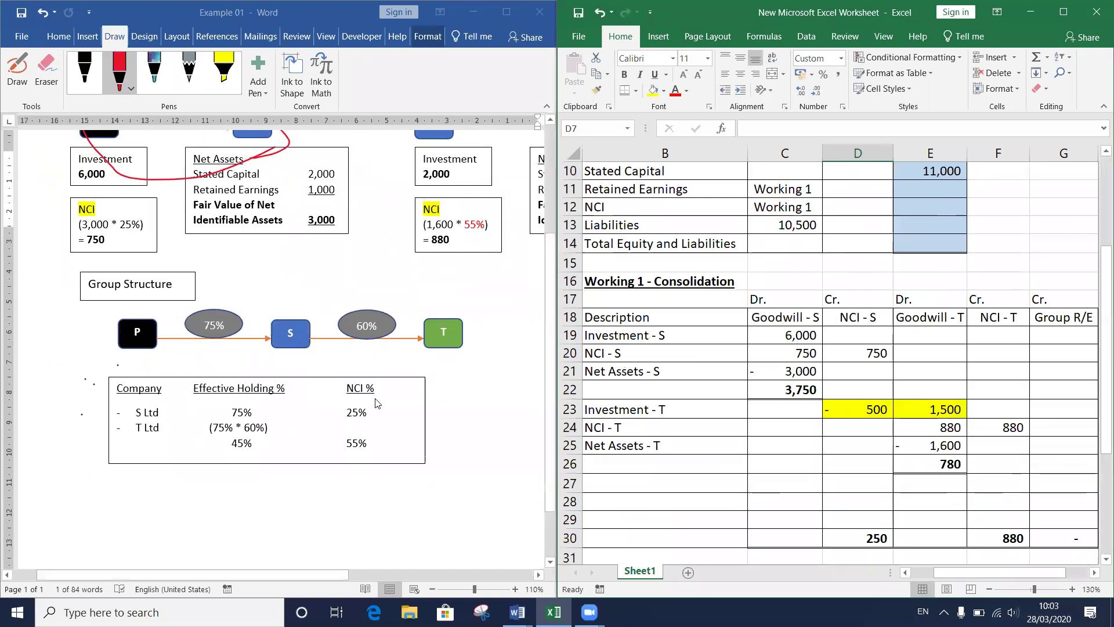
Step: Review the consolidated statement of financial position and the goodwill workings for S and T in Working 1
scroll(476, 364, "up", 2)
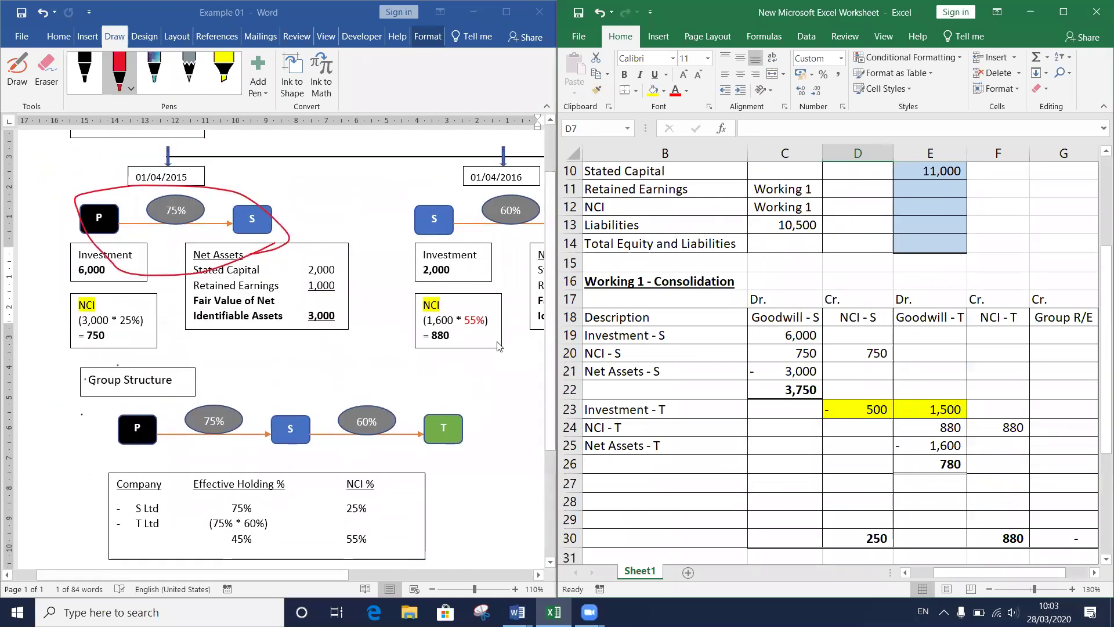
scroll(744, 304, "up", 3)
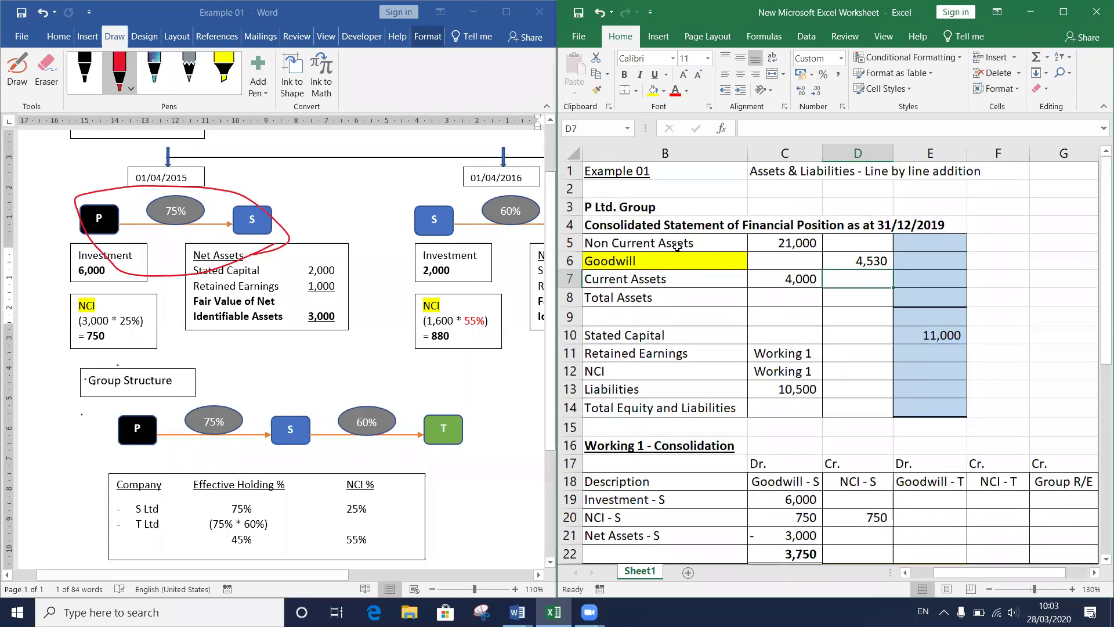
left_click(677, 247)
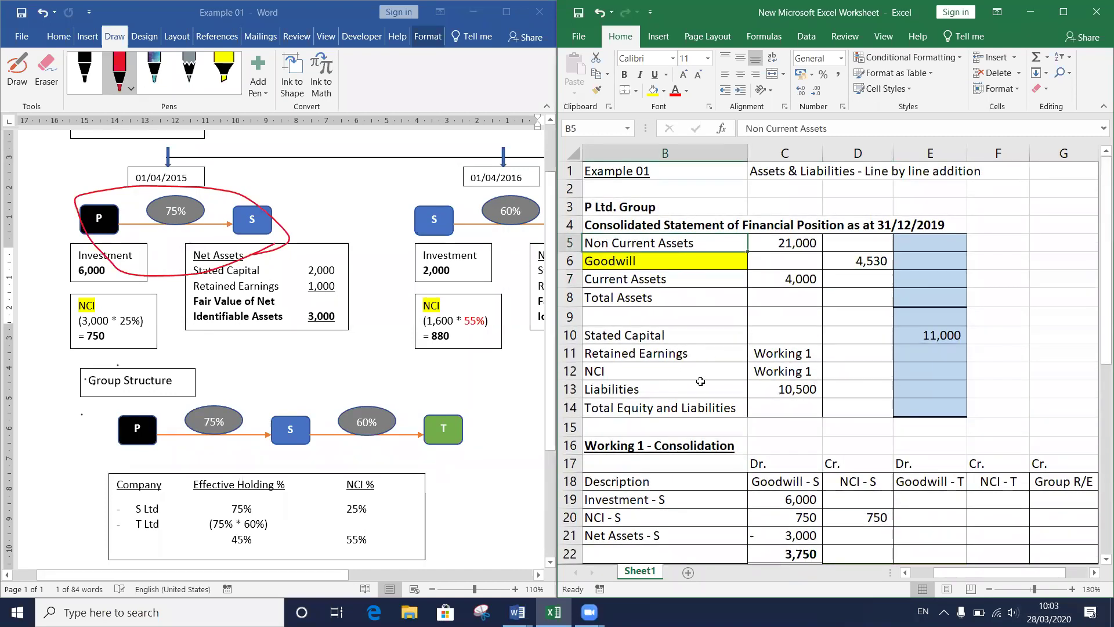
left_click(775, 387)
scroll(762, 448, "down", 2)
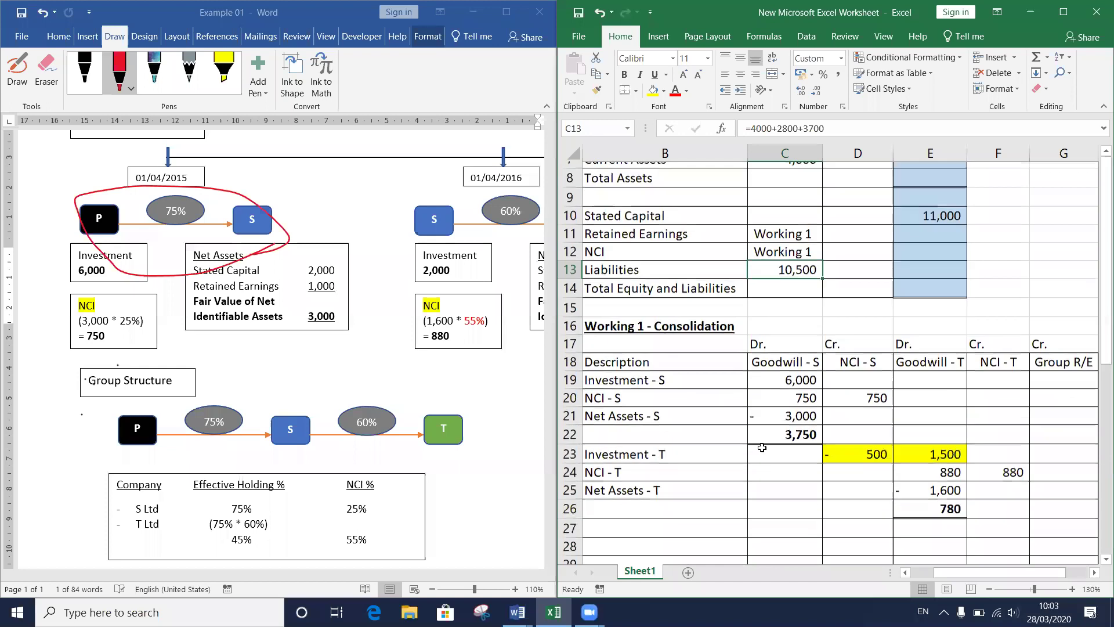
left_click(787, 429)
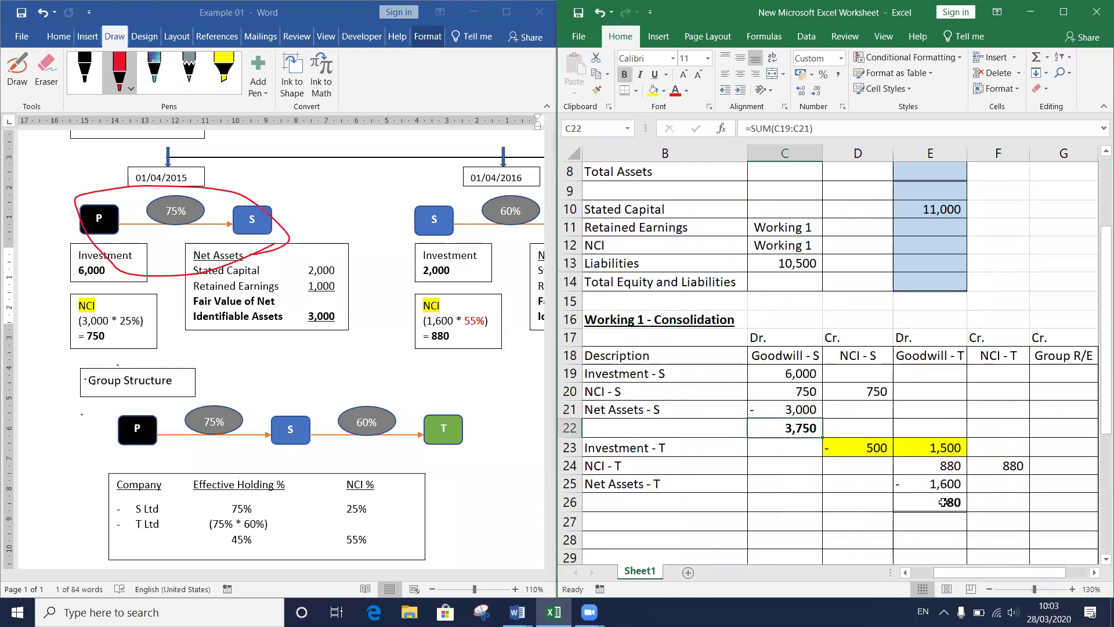
left_click(944, 502)
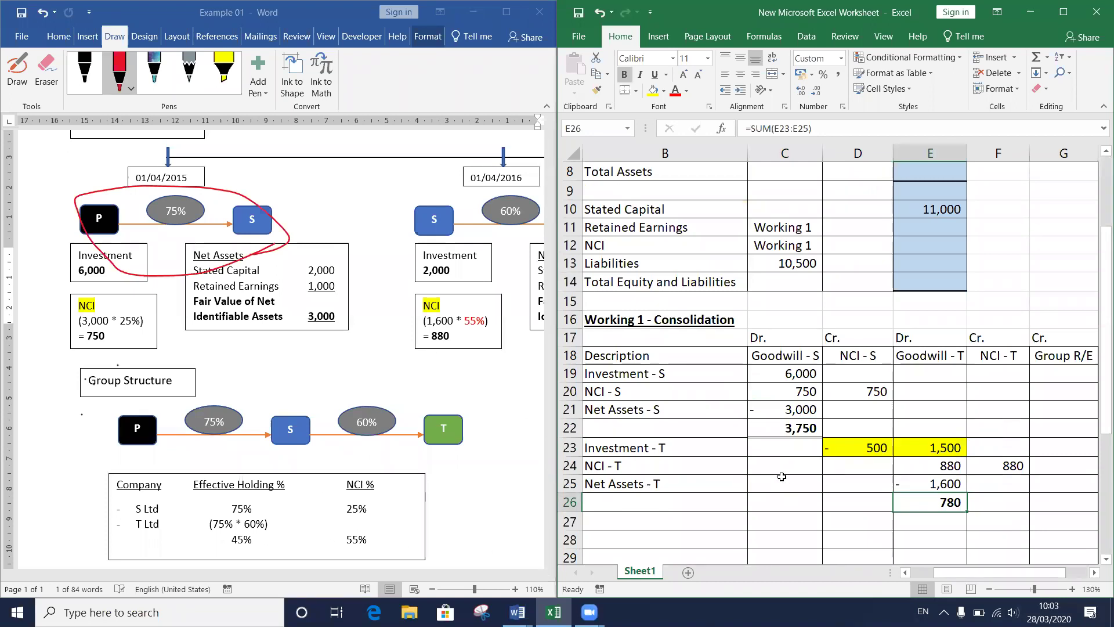
scroll(665, 463, "down", 1)
left_click(665, 463)
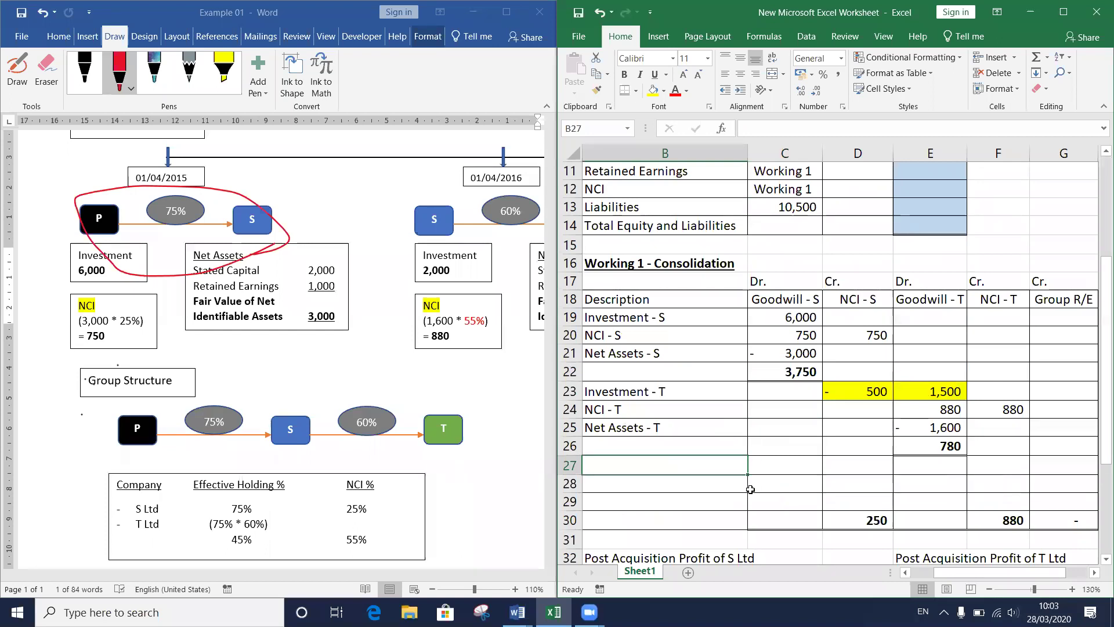
Step: Examine S Ltd's retained earnings in the acquisition-date net assets box and the post acquisition profit tables for S Ltd and T Ltd
left_click(444, 27)
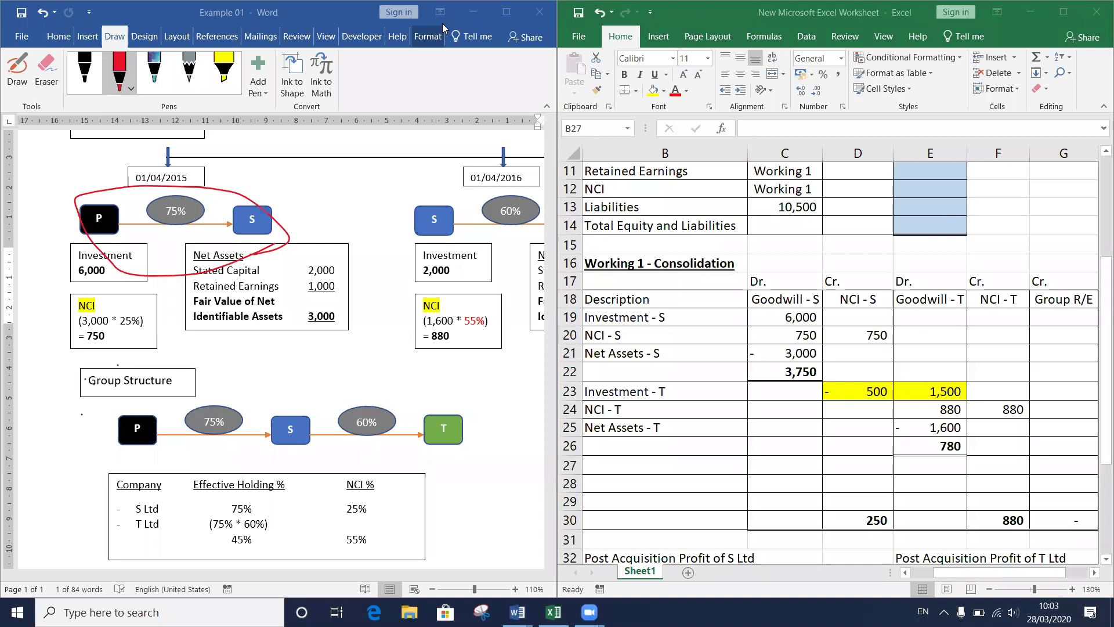
left_click(635, 467)
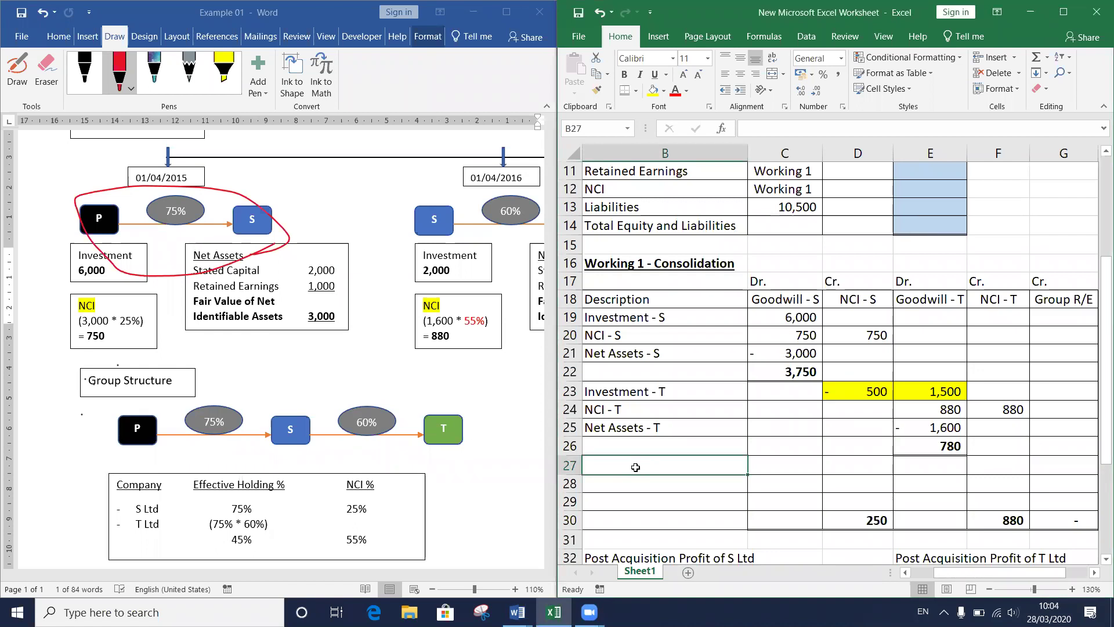
left_click(305, 285)
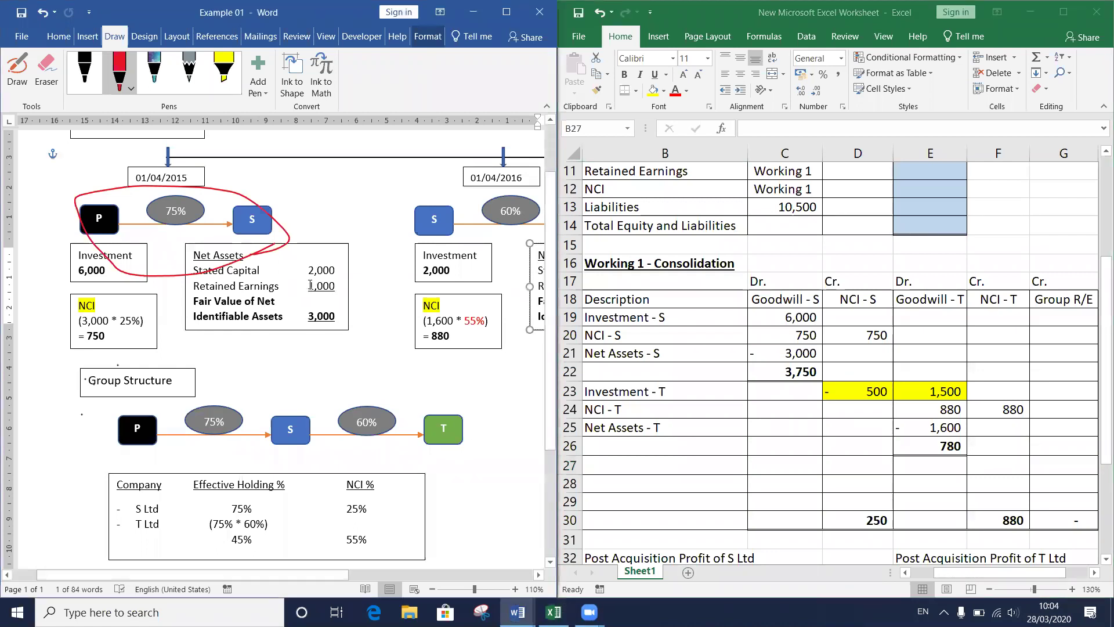
double_click(326, 285)
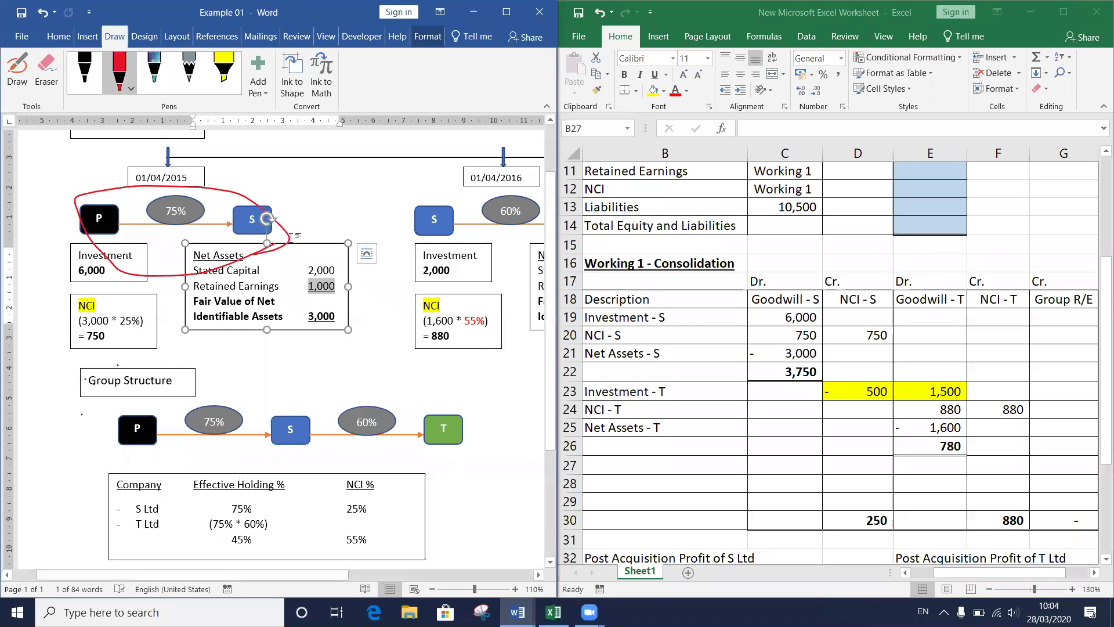
left_click(732, 460)
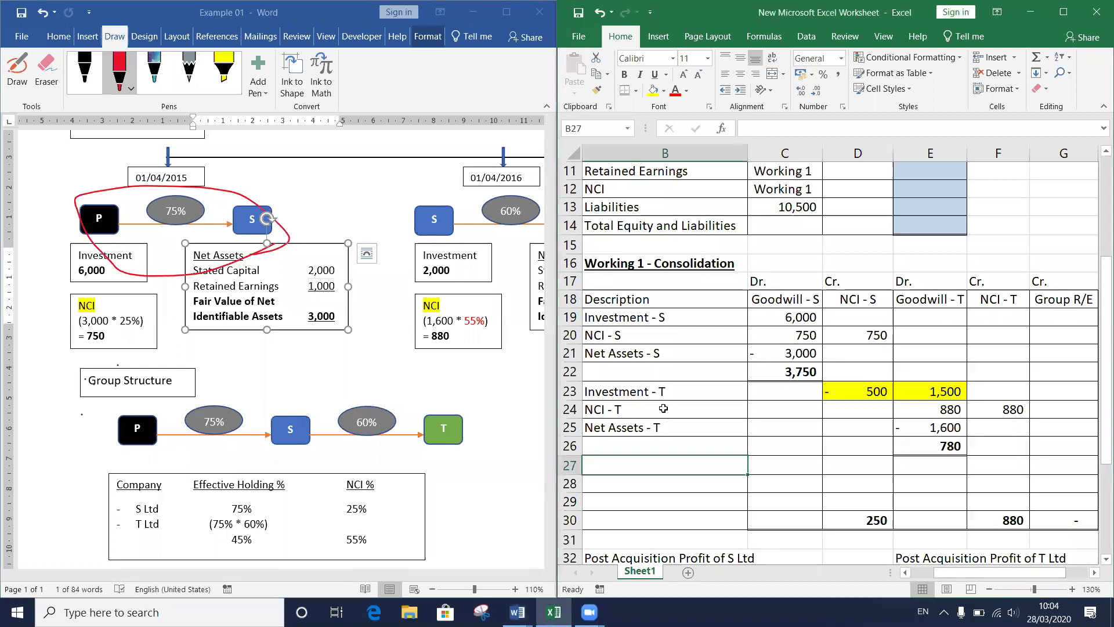
scroll(734, 473, "down", 3)
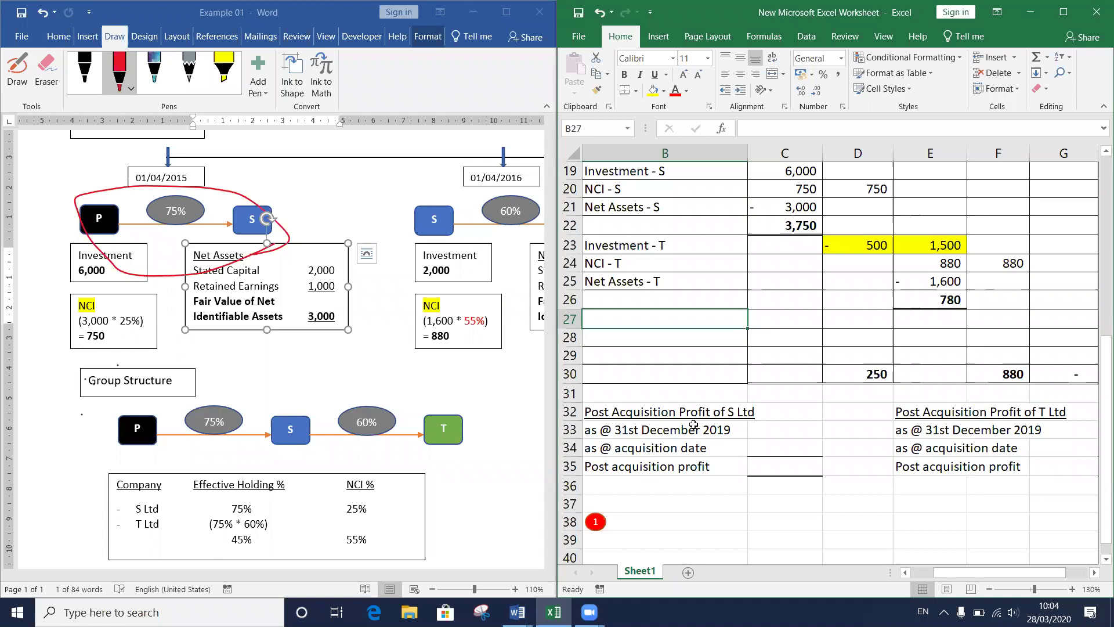
left_click(694, 425)
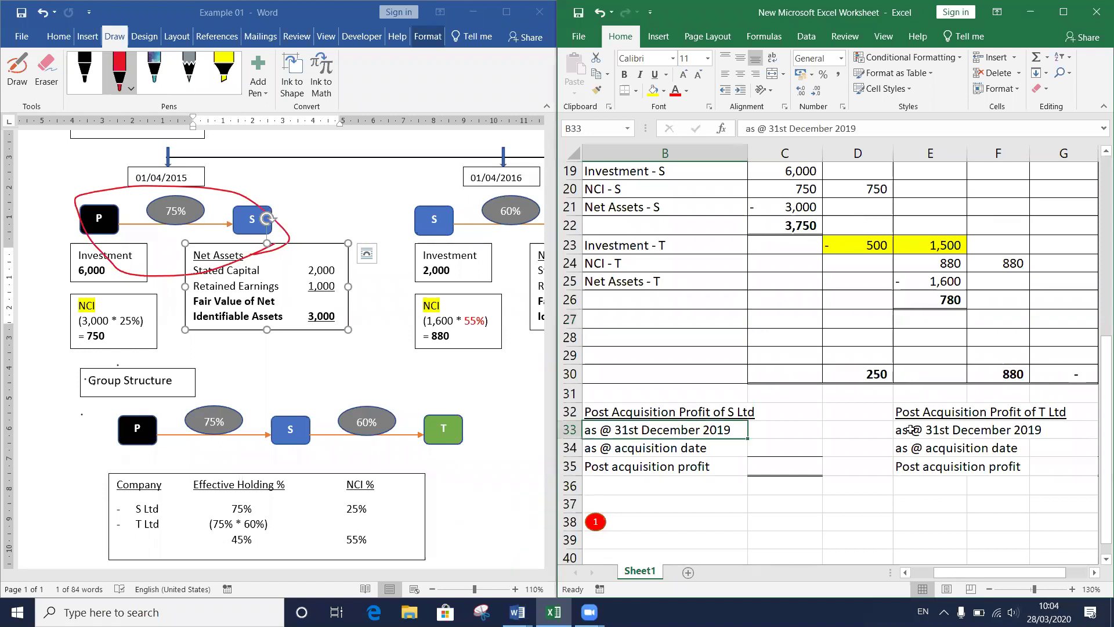
left_click(955, 414)
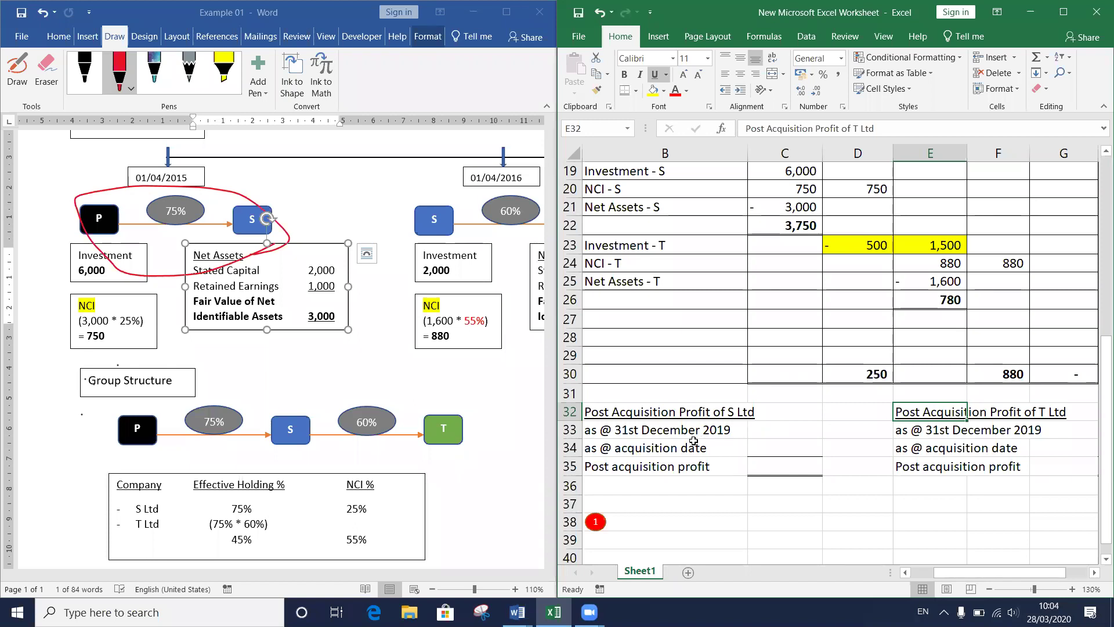
left_click(693, 440)
left_click(693, 435)
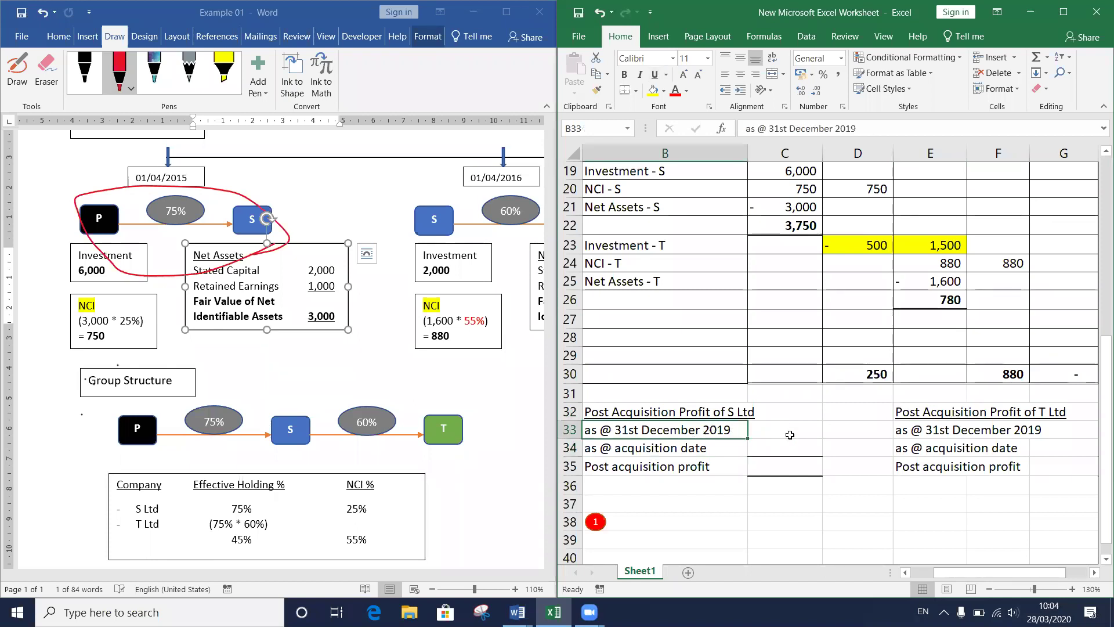
left_click(793, 435)
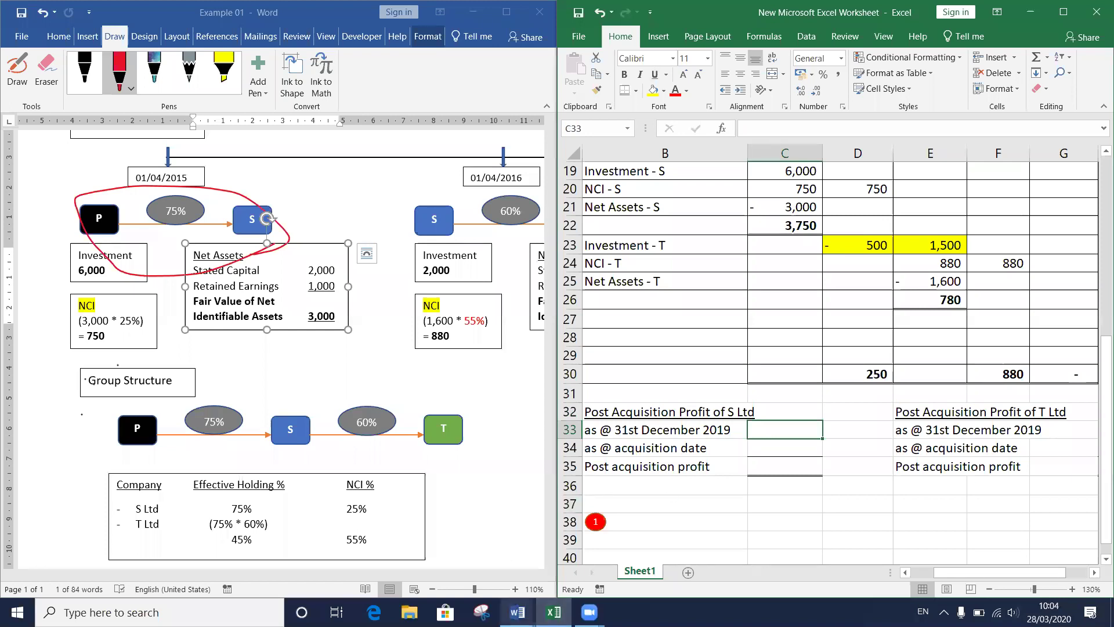
Step: Switch to the Practice Questions document in Word and look up S Ltd's retained earnings as at 31.12.2019
left_click(517, 612)
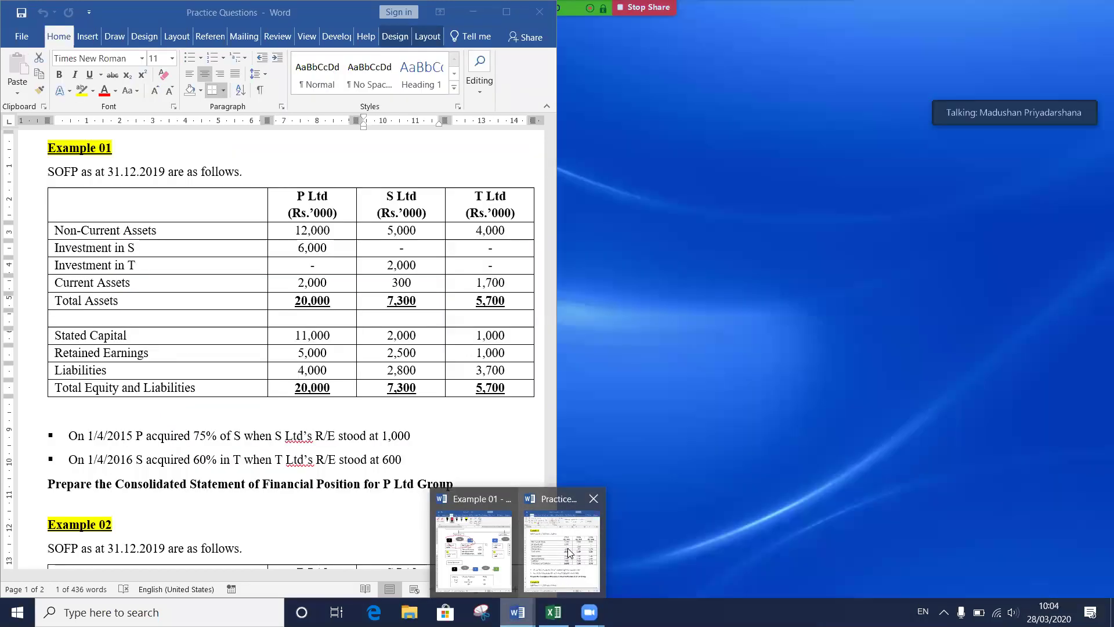
left_click(569, 552)
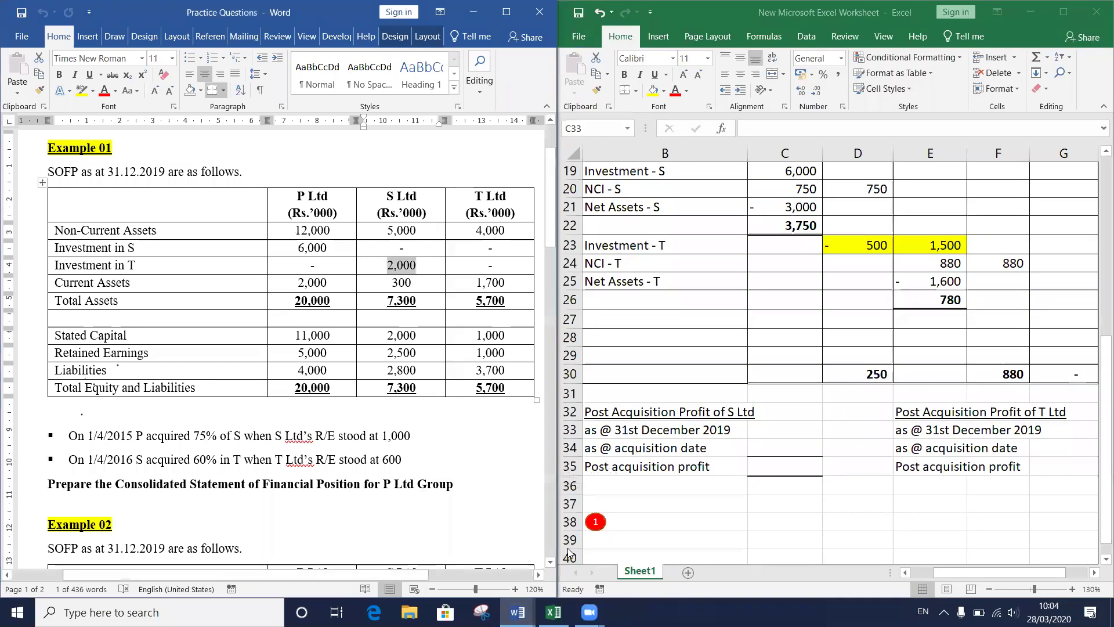
left_click(783, 434)
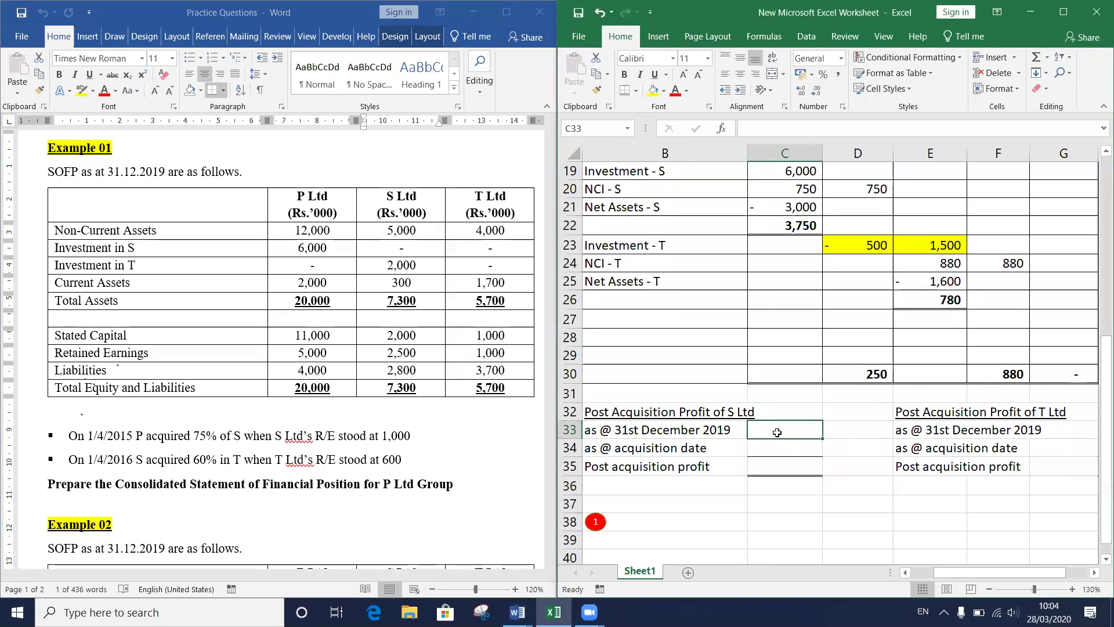
double_click(401, 264)
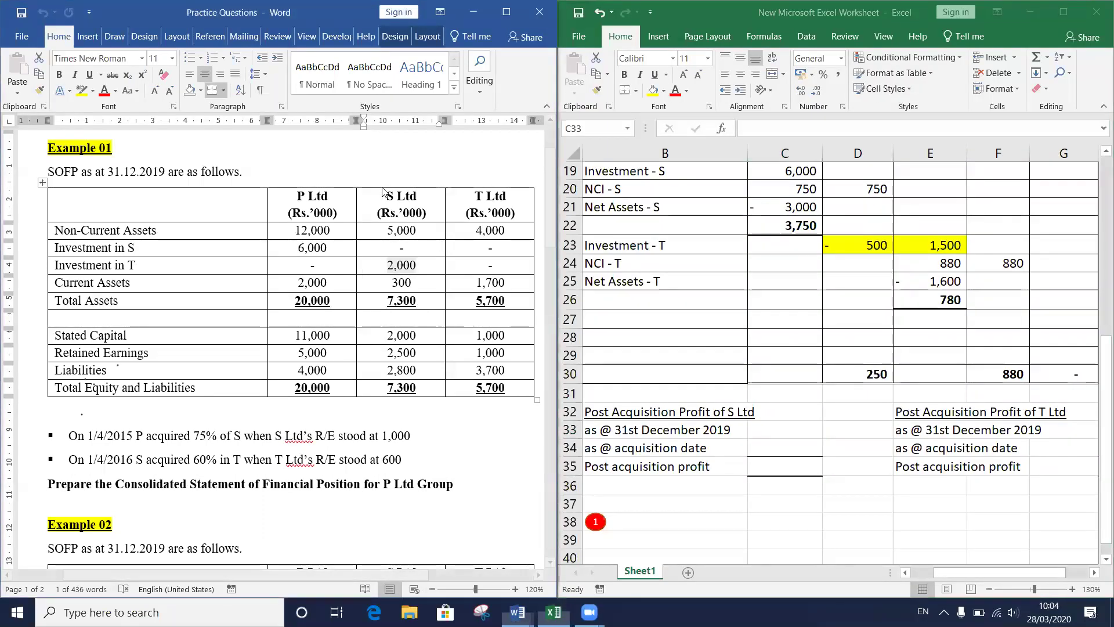
left_click_drag(387, 199, 425, 198)
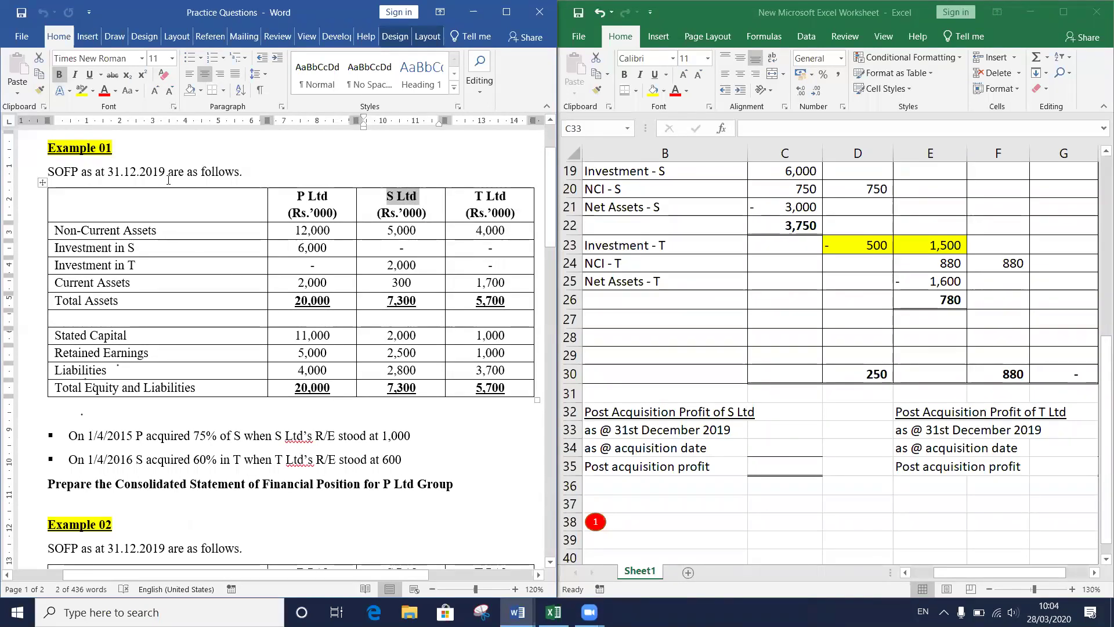
left_click_drag(167, 172, 112, 171)
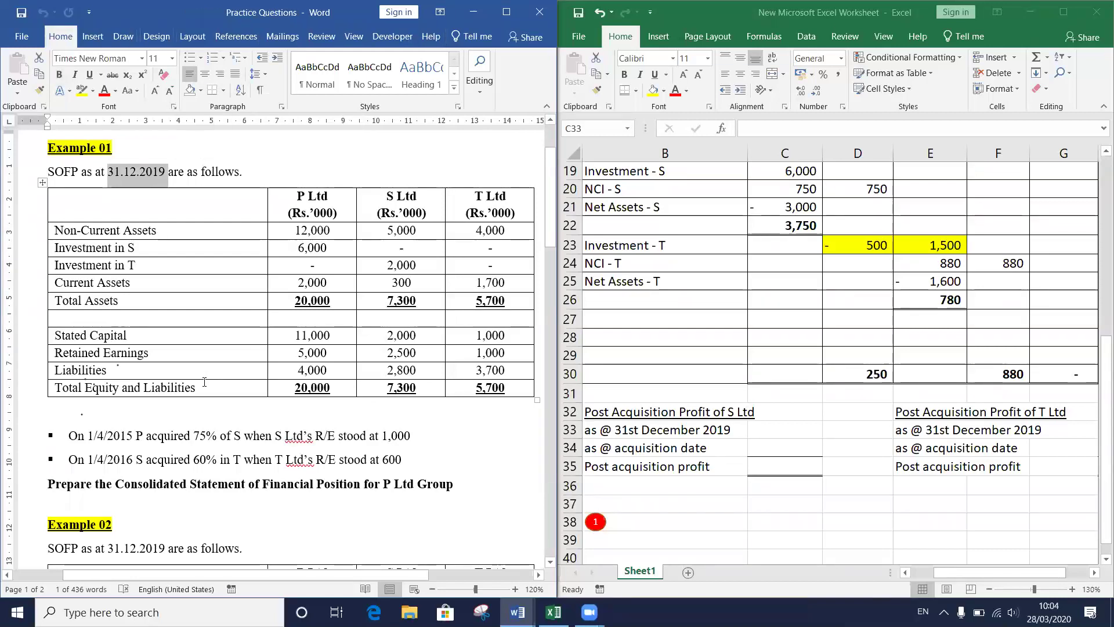
left_click_drag(416, 350, 383, 352)
Step: Enter 2500 in C33 as S Ltd's retained earnings as at 31st December 2019
left_click(772, 430)
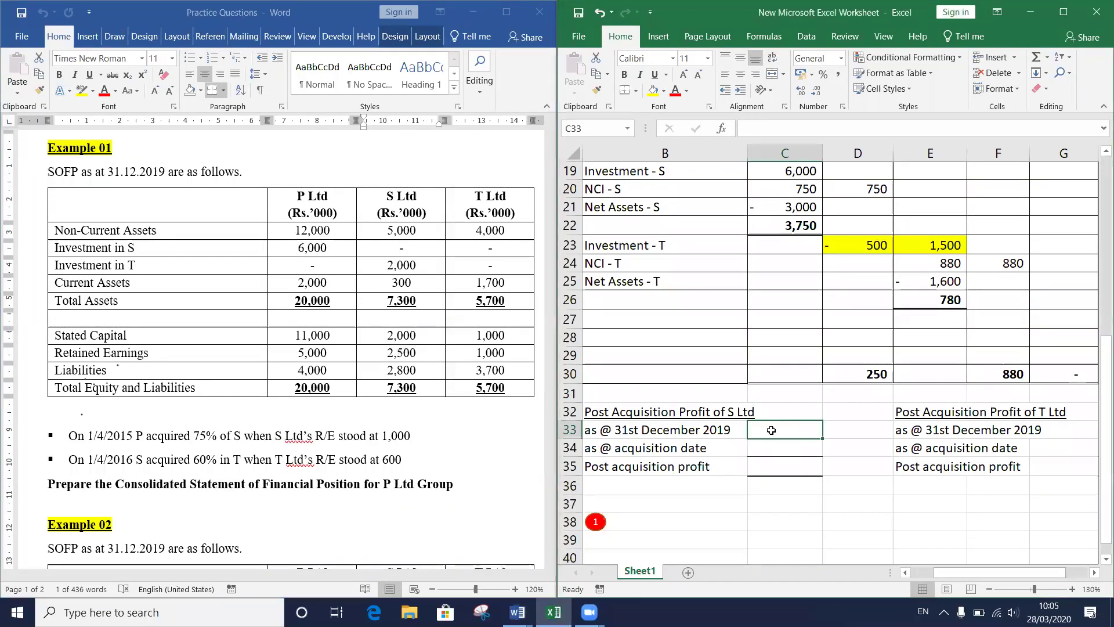
type("325")
key("BackSpace")
key("BackSpace")
type("2500")
key("Return")
Step: Format C33:C35 in the S Ltd post acquisition profit table with thousands separators and no decimal places
left_click_drag(771, 430, 773, 466)
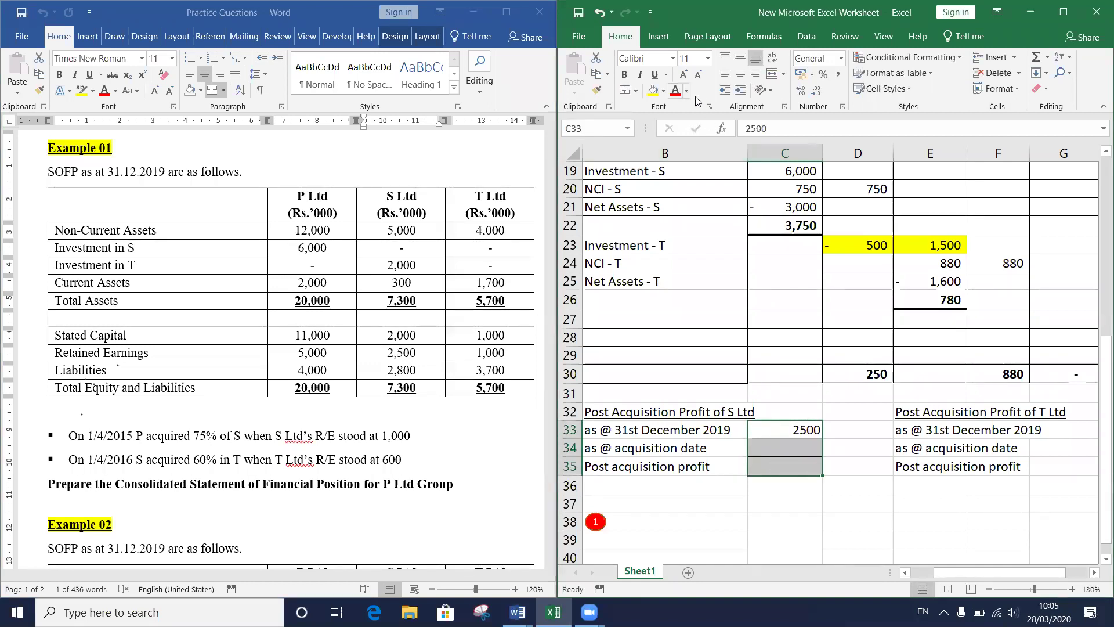
key("alt+h")
key("a")
key("n")
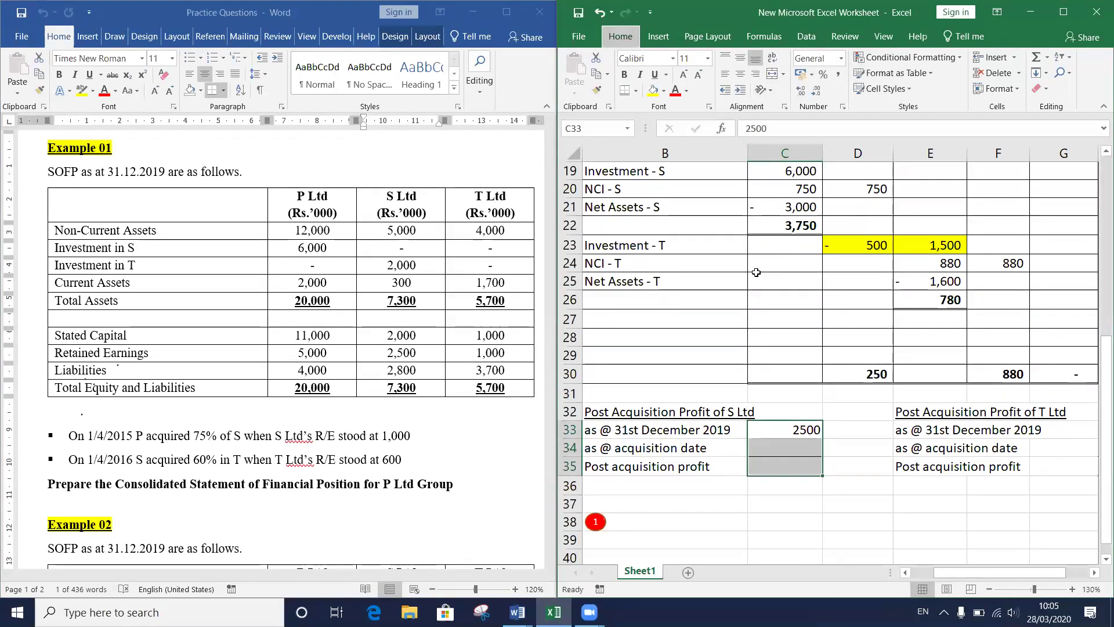
key("alt+h")
key("9")
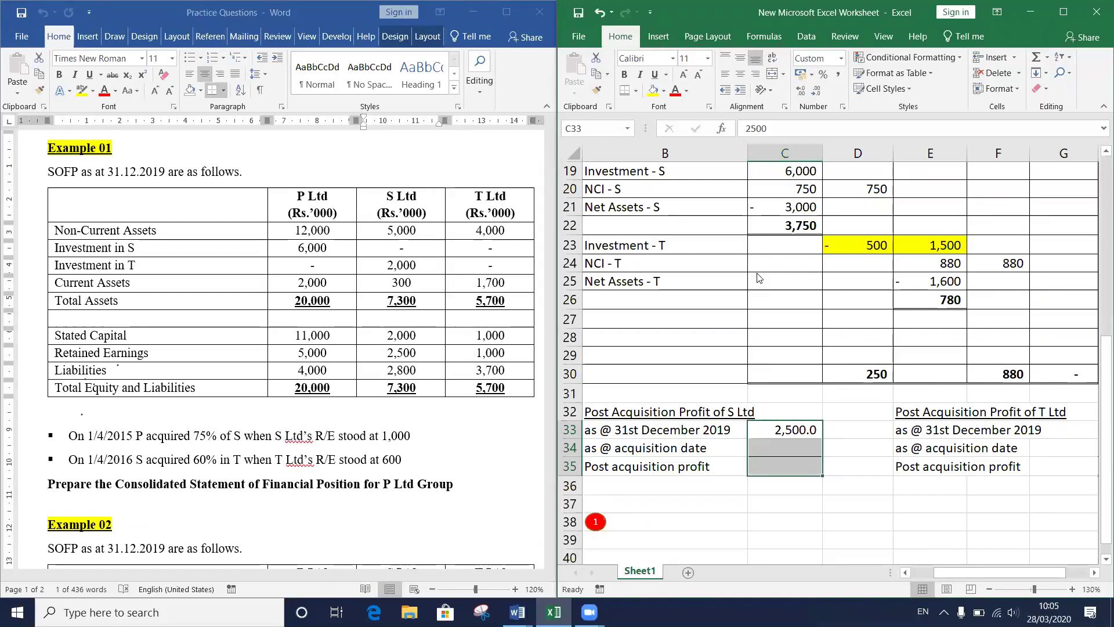
key("alt+h")
key("9")
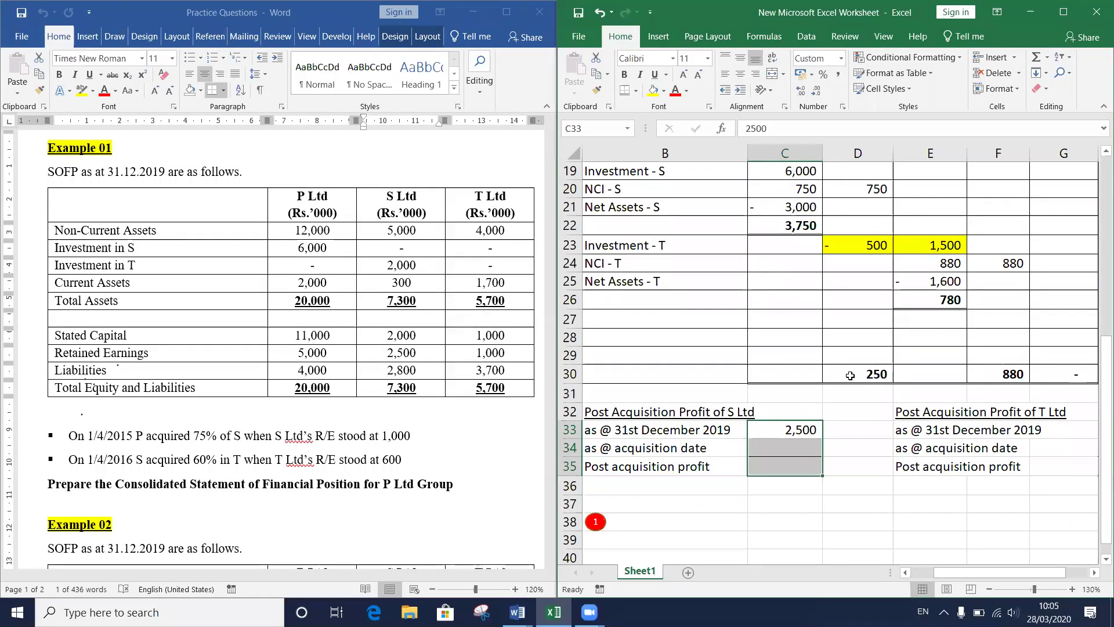
Step: Check S Ltd's retained earnings and the date P acquired S in the Practice Questions document in Word
left_click(774, 446)
double_click(384, 360)
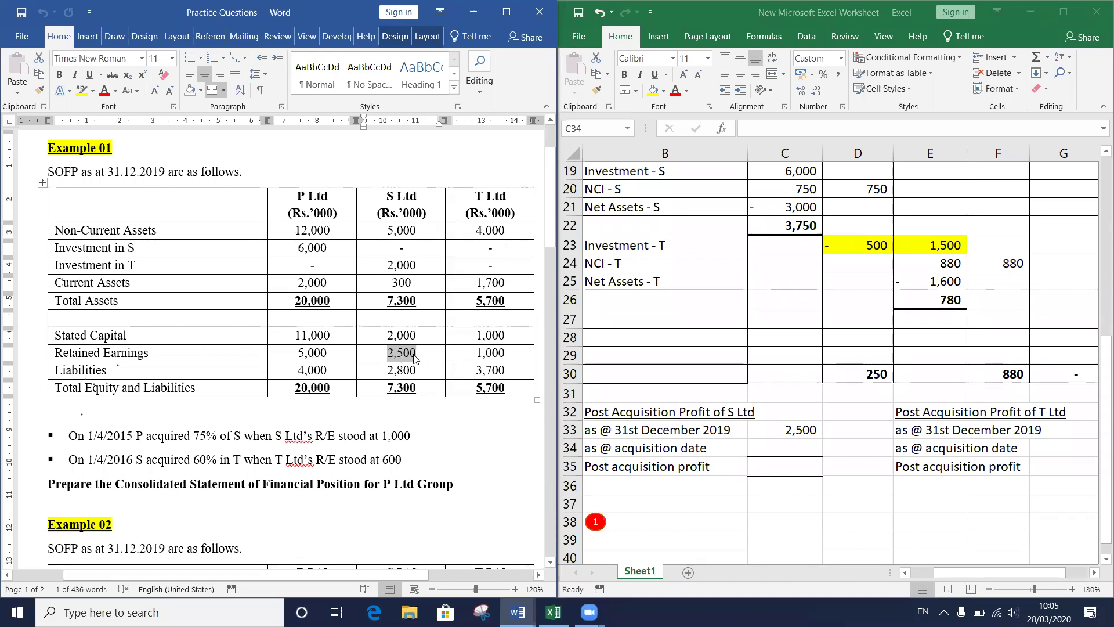
left_click(766, 453)
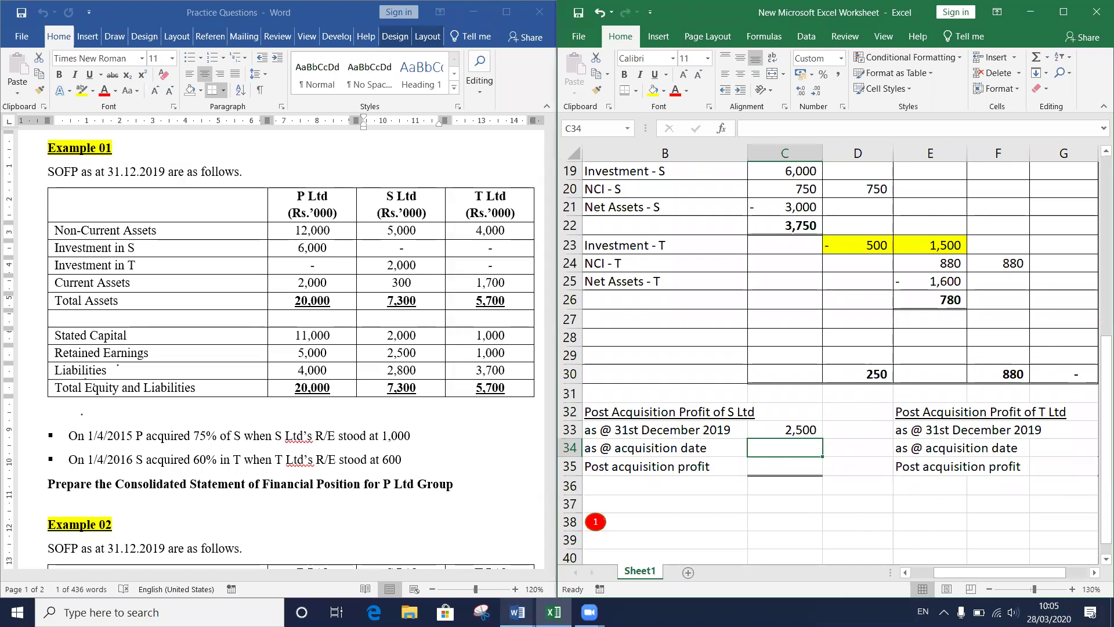
mouse_move(517, 612)
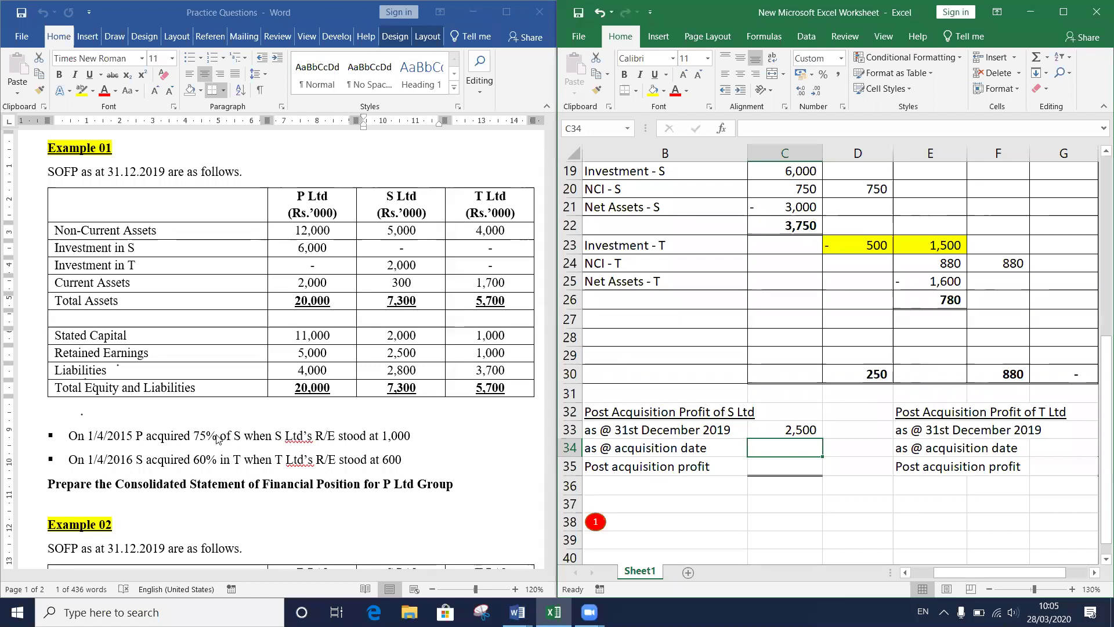
left_click(133, 441)
left_click_drag(132, 437, 87, 438)
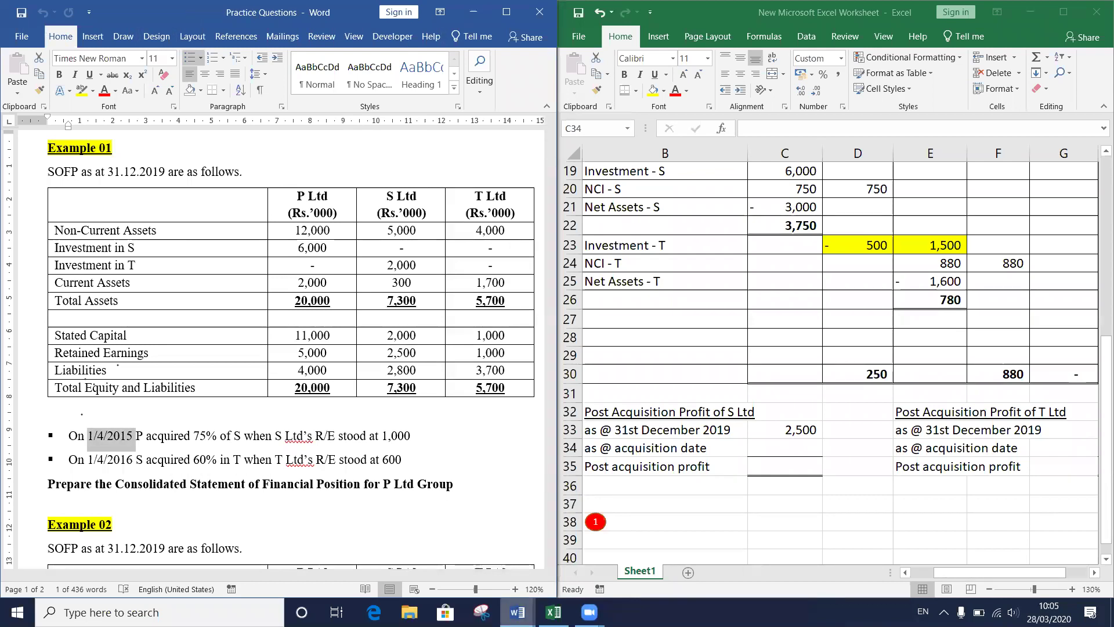
Step: Look up S Ltd's acquisition-date retained earnings in the Example 01 Word document and enter 1000 in C34 of the Excel sheet
left_click(517, 612)
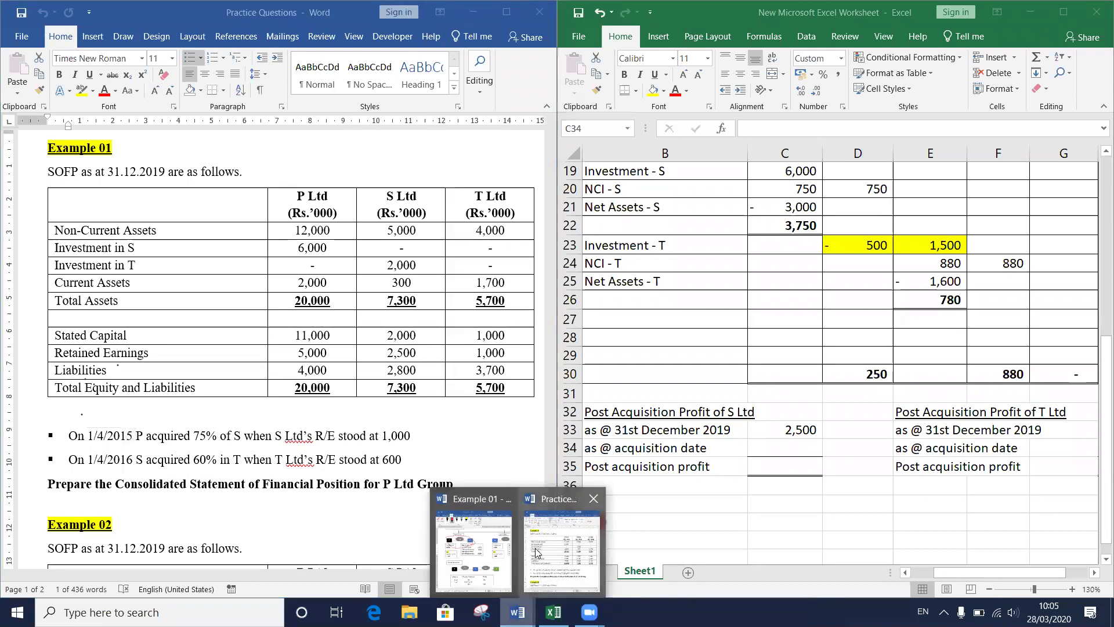
left_click(474, 551)
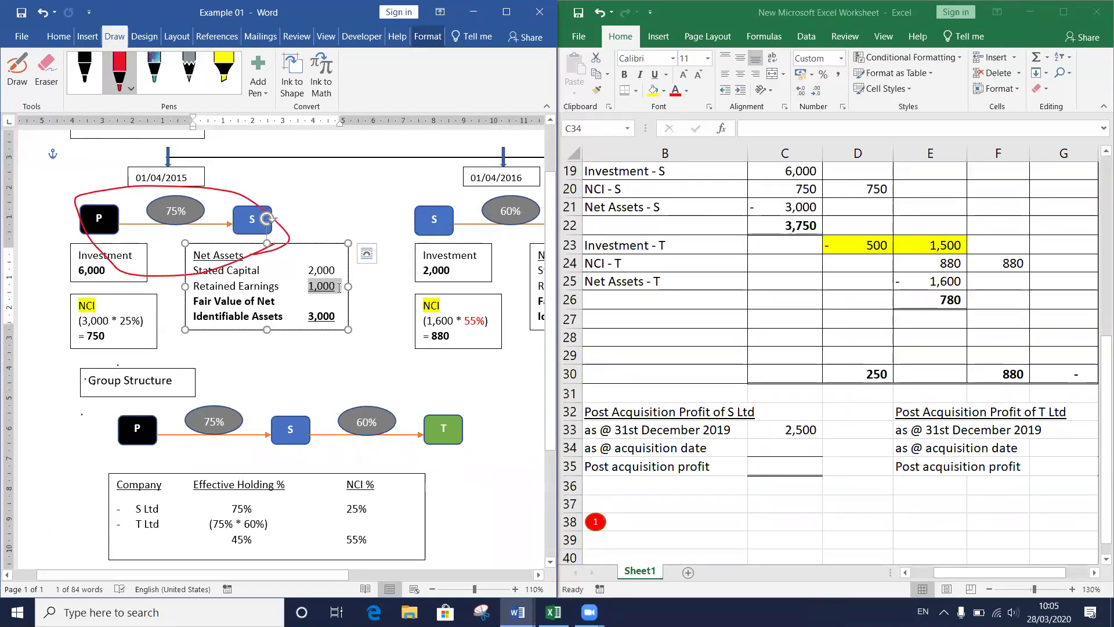
left_click(778, 446)
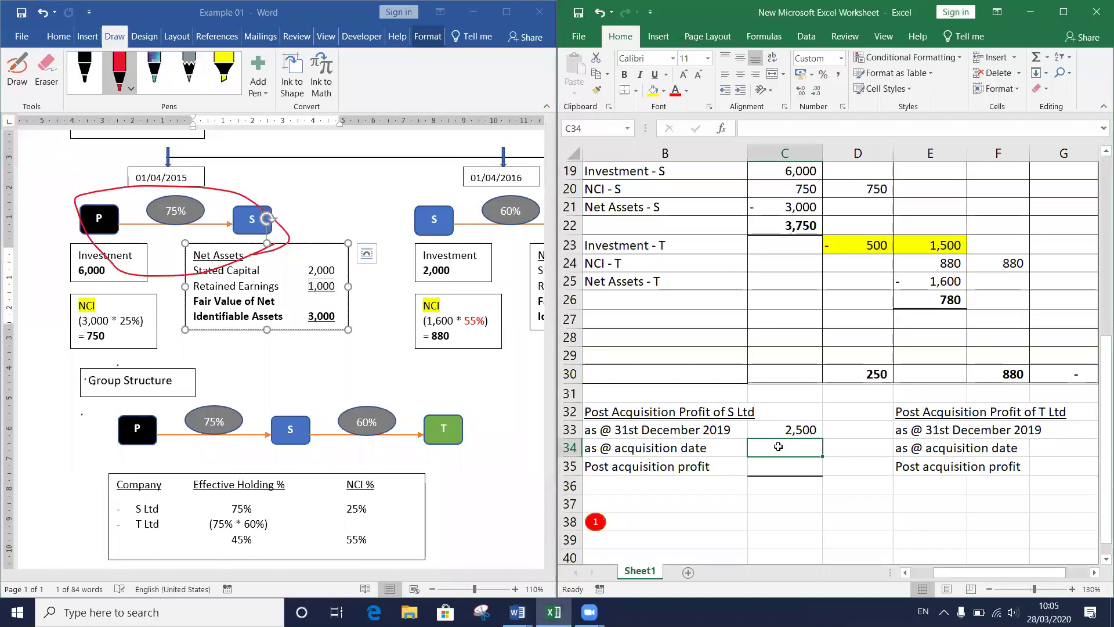
type("1000")
key("Return")
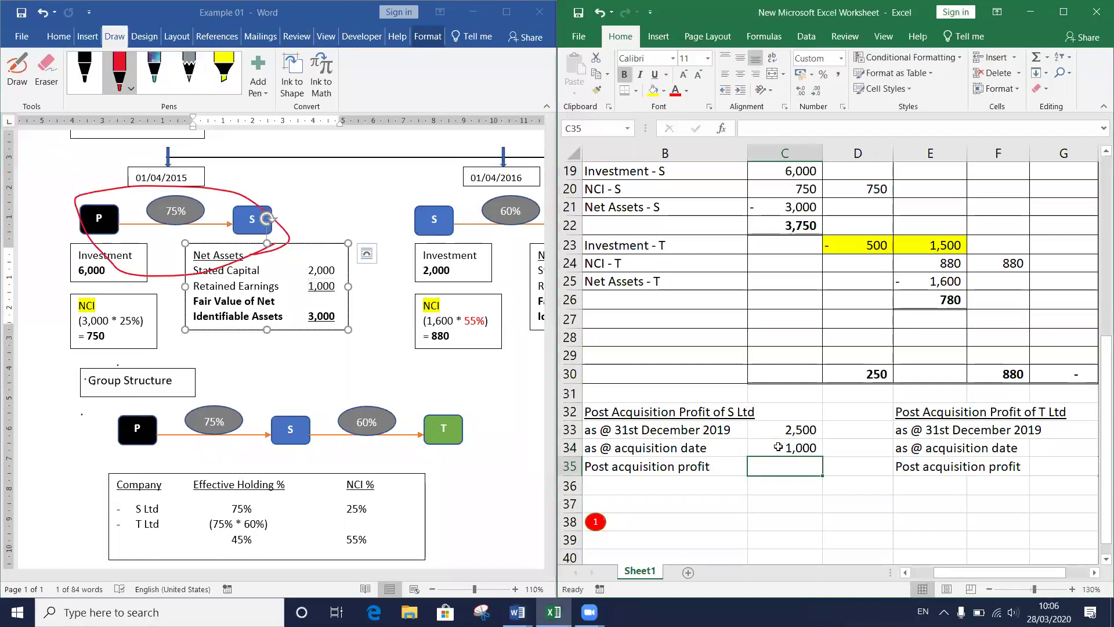
Step: Calculate S Ltd's post acquisition profit in C35 with the formula =C33-C34
type("=")
key("Up")
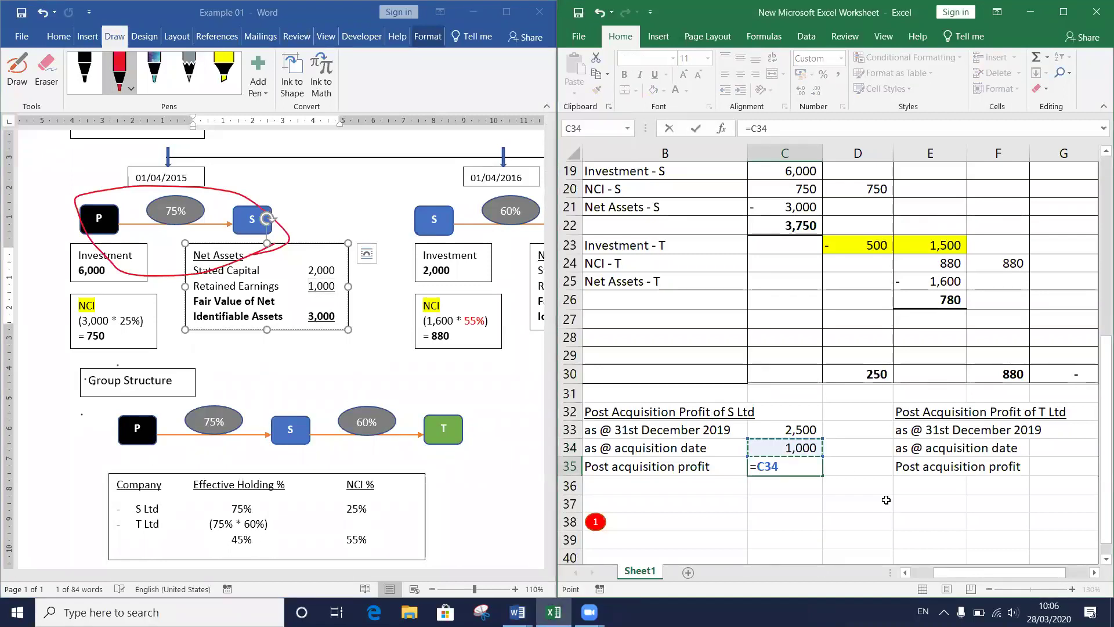
key("Up")
type("-")
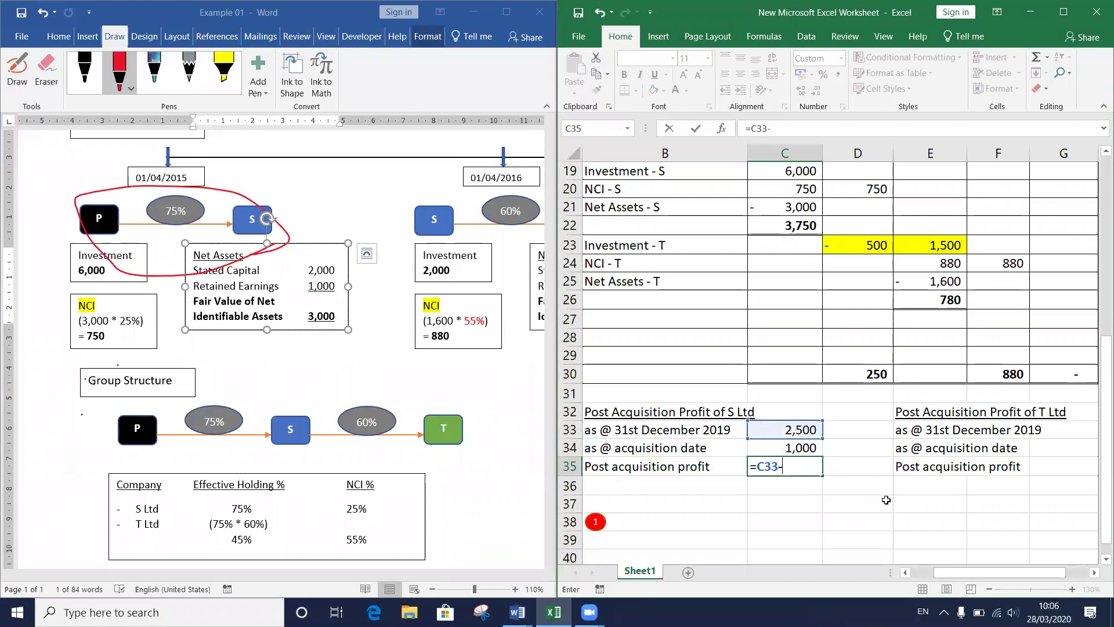
key("Down")
key("Return")
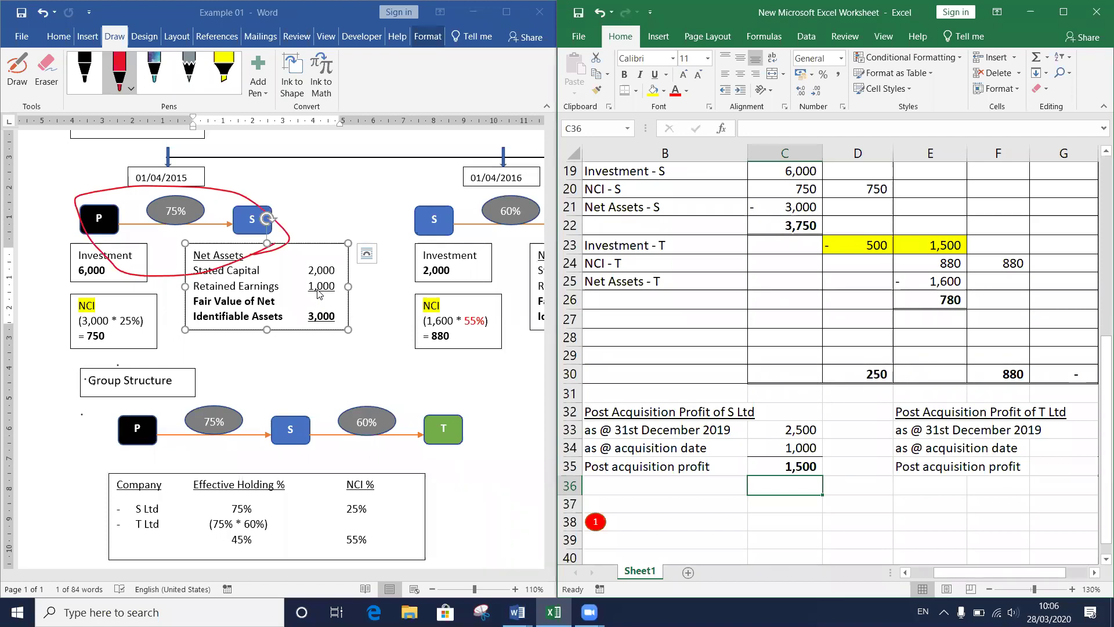
key("Up")
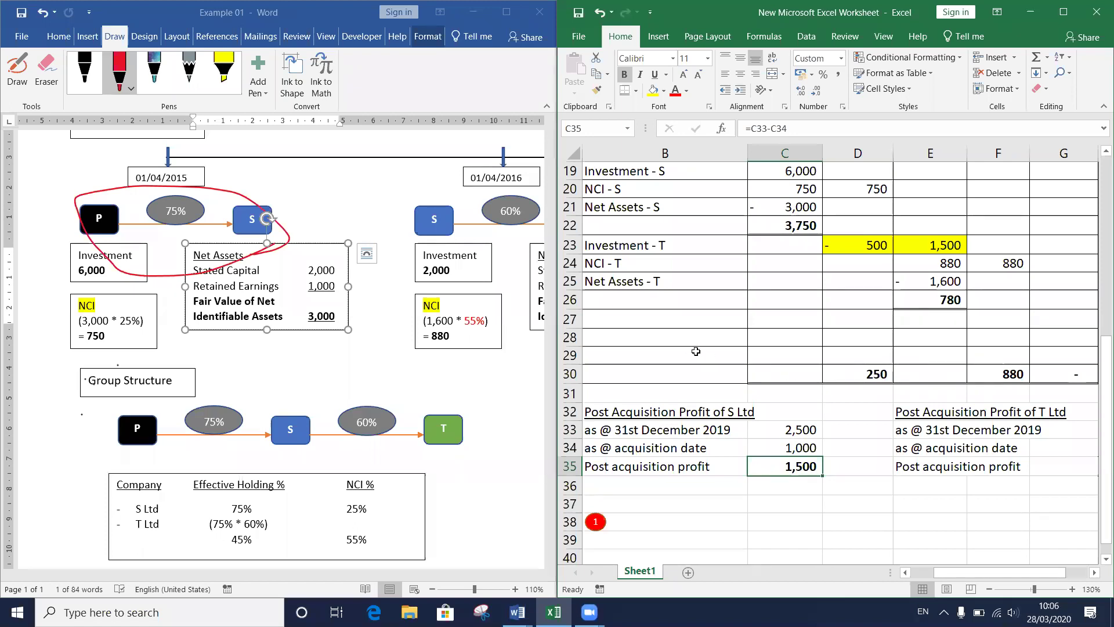
Step: Add the description "R/E - S" in B27 of the Working 1 consolidation table
left_click(678, 326)
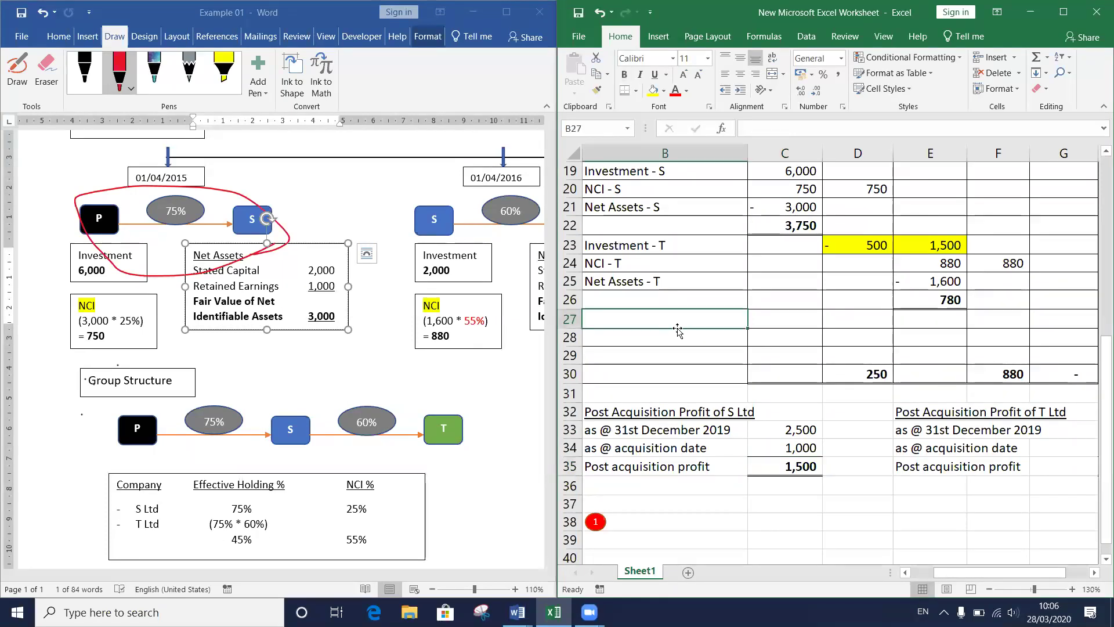
type("R/E")
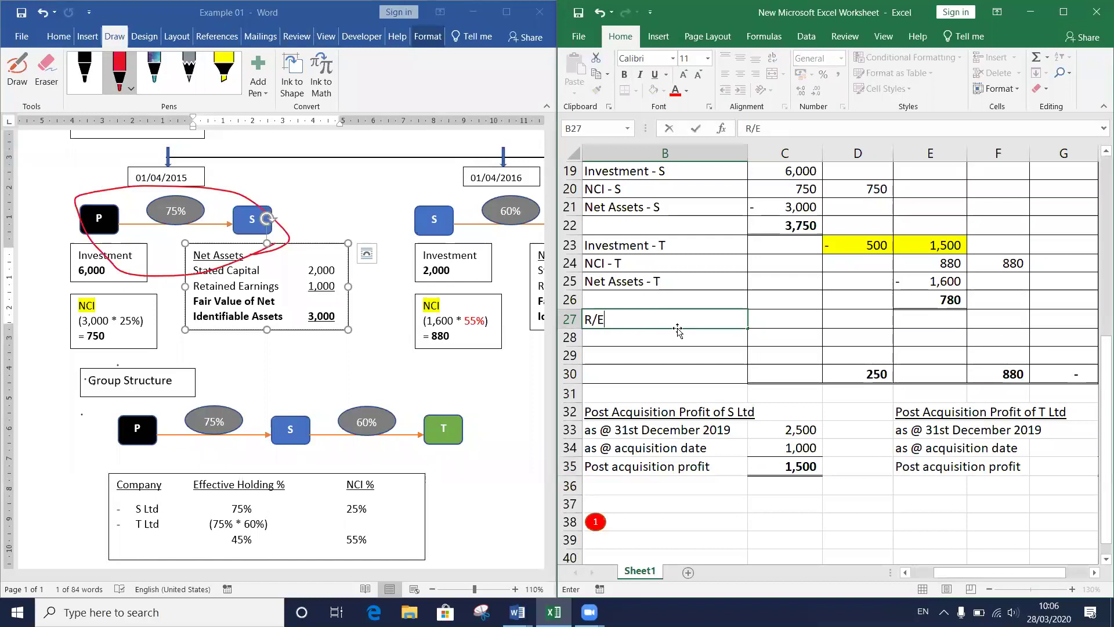
type(" - S")
key("Return")
Step: Review S Ltd's post acquisition profit in C35 and the Group R/E column of the Working 1 table
key("Down")
key("Down")
key("Down")
key("Down")
key("Down")
key("Down")
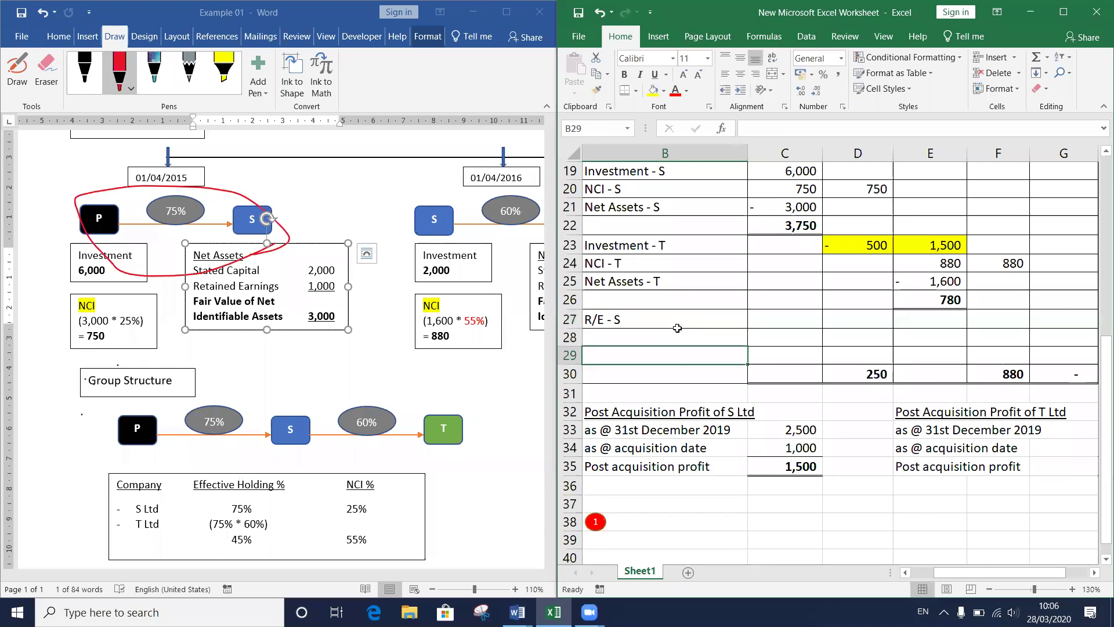
key("Right")
key("Down")
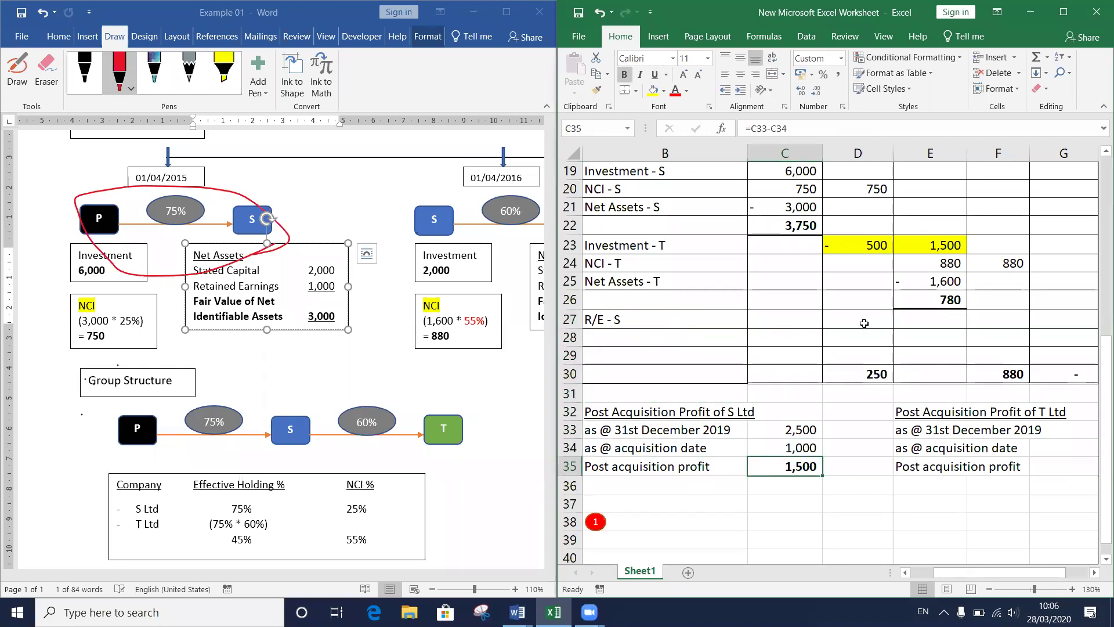
scroll(882, 324, "right", 2)
scroll(882, 323, "left", 2)
left_click(1040, 323)
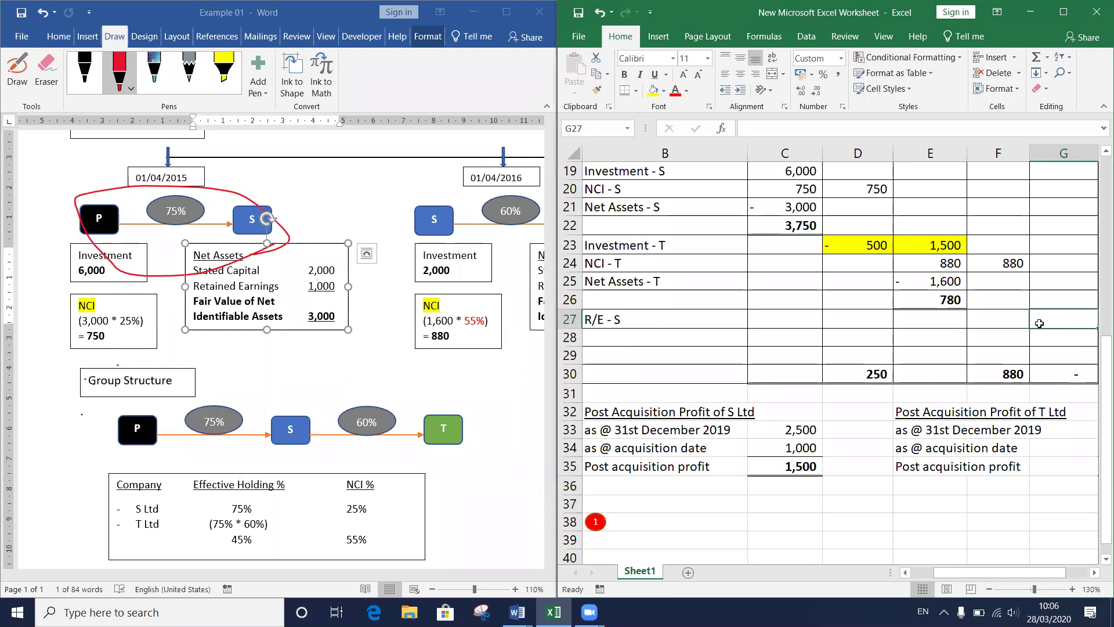
scroll(1007, 235, "up", 2)
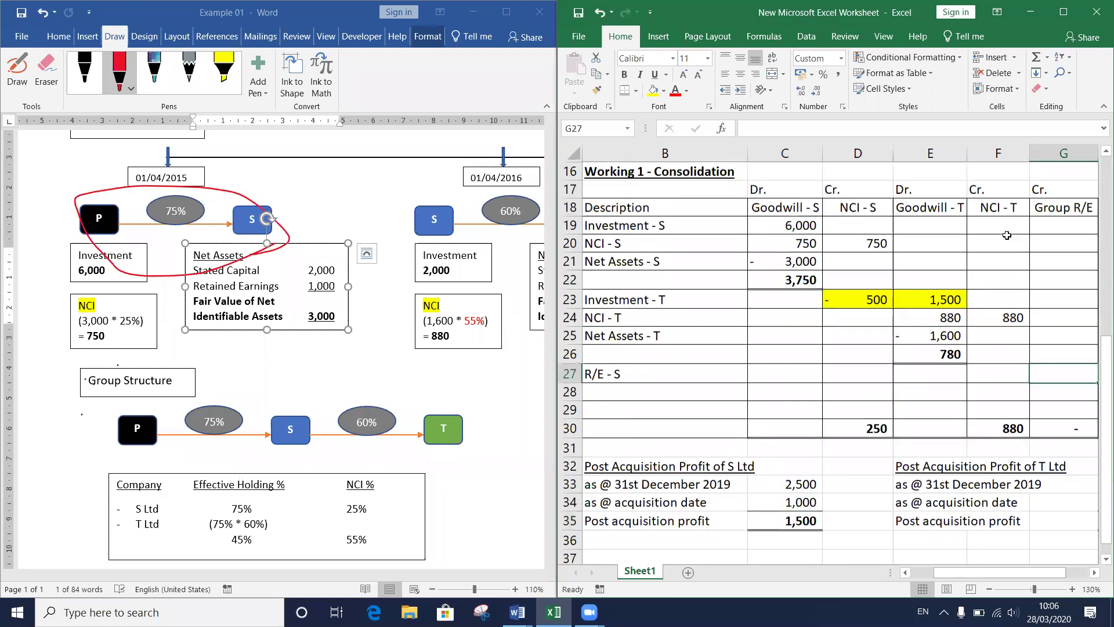
left_click_drag(1062, 226, 1062, 456)
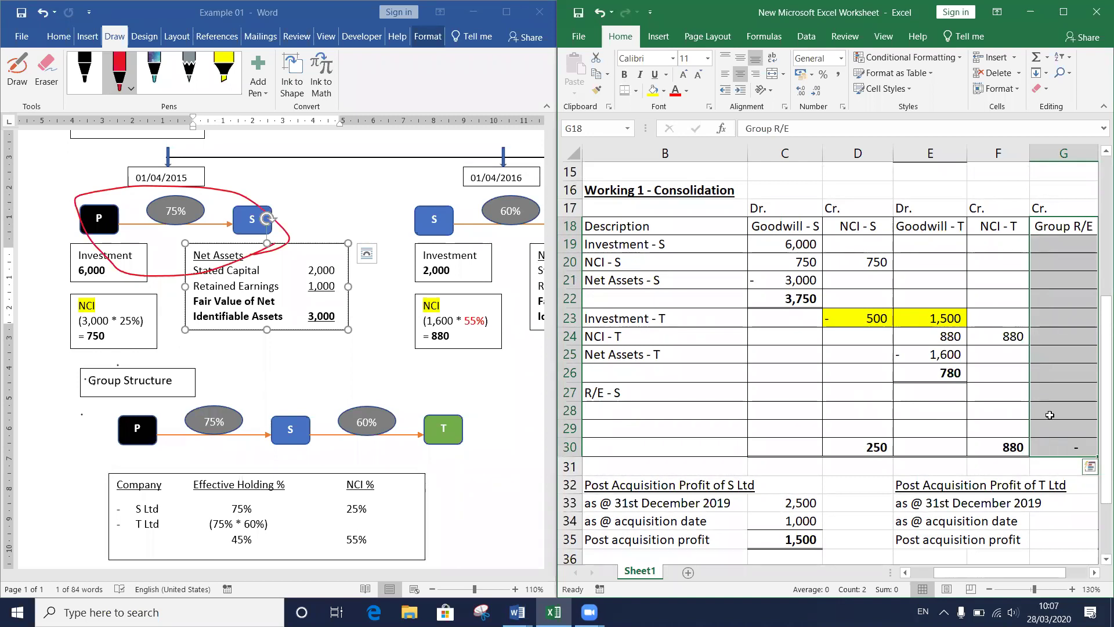
Step: Calculate the group's 75% share of S Ltd's post acquisition profit in G27 with the formula =C35*0.75
left_click(1053, 395)
type("=")
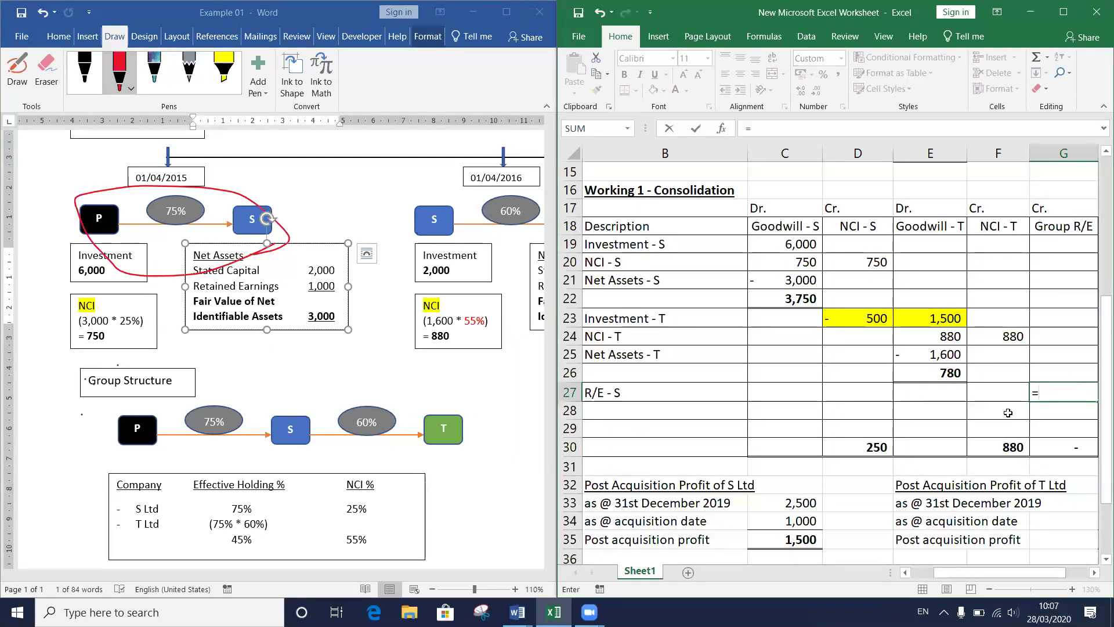
left_click(784, 539)
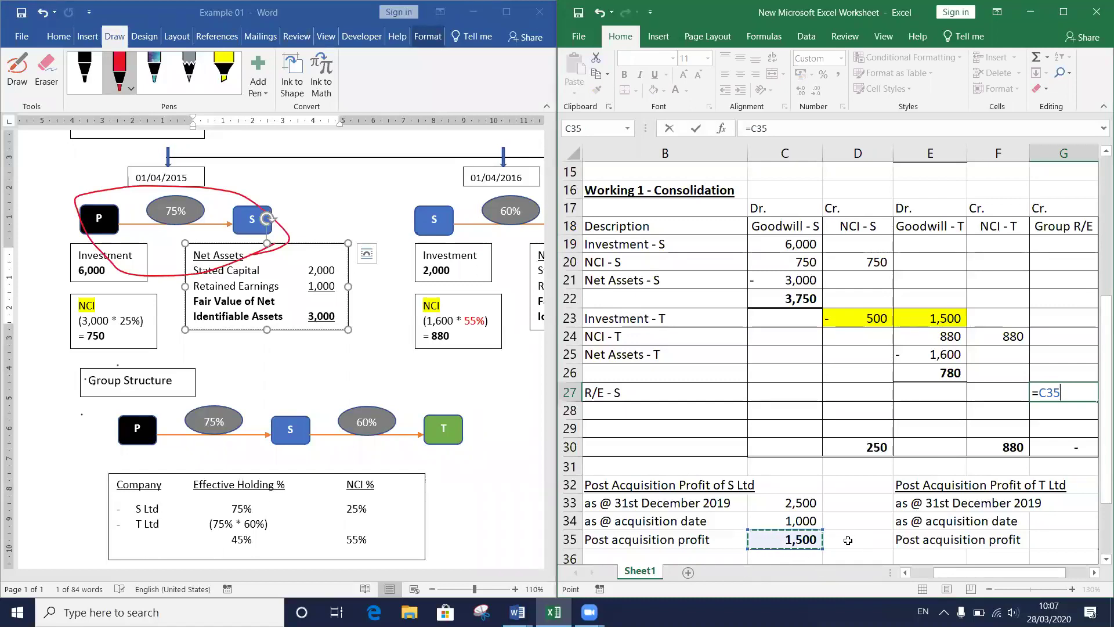
type("*")
key("Return")
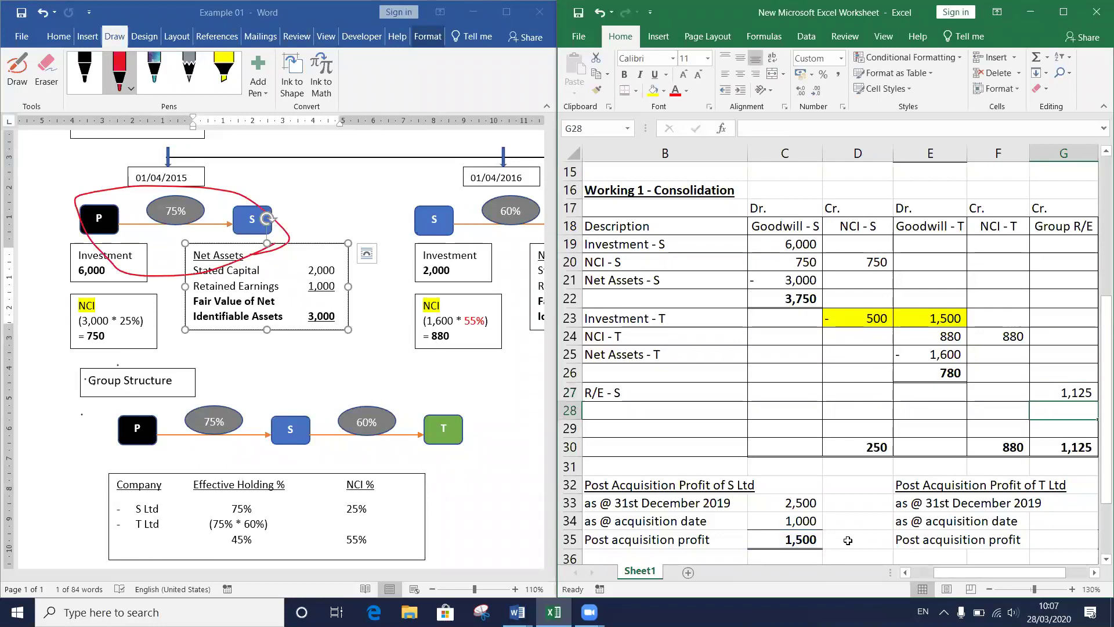
key("Up")
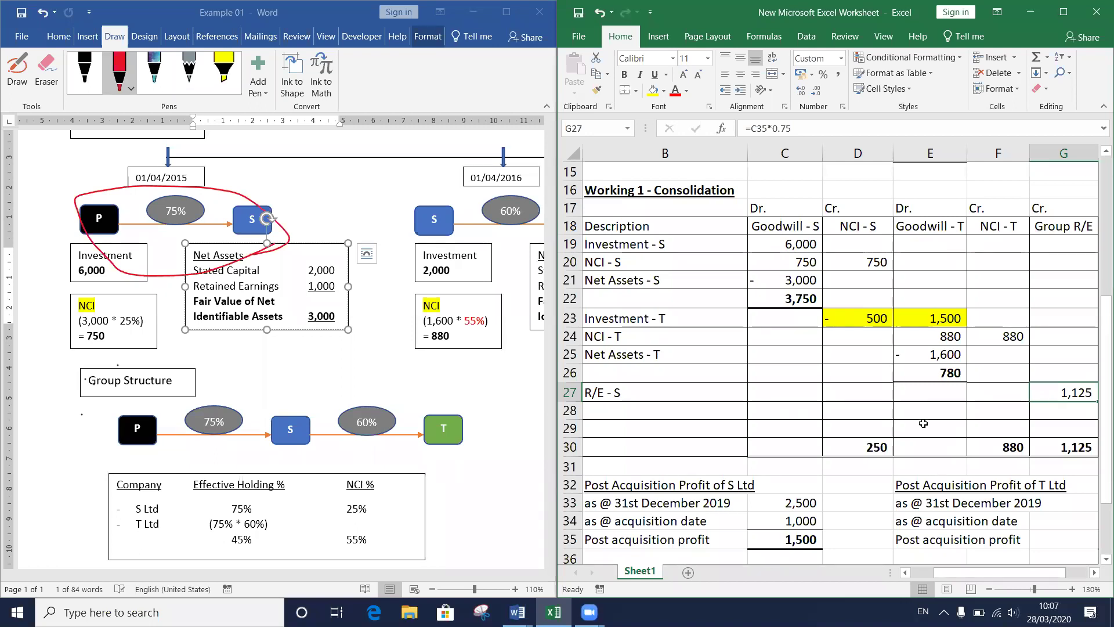
Step: Calculate the NCI's 25% share of S Ltd's post acquisition profit in D27 by multiplying C35 by 0.25
left_click(860, 395)
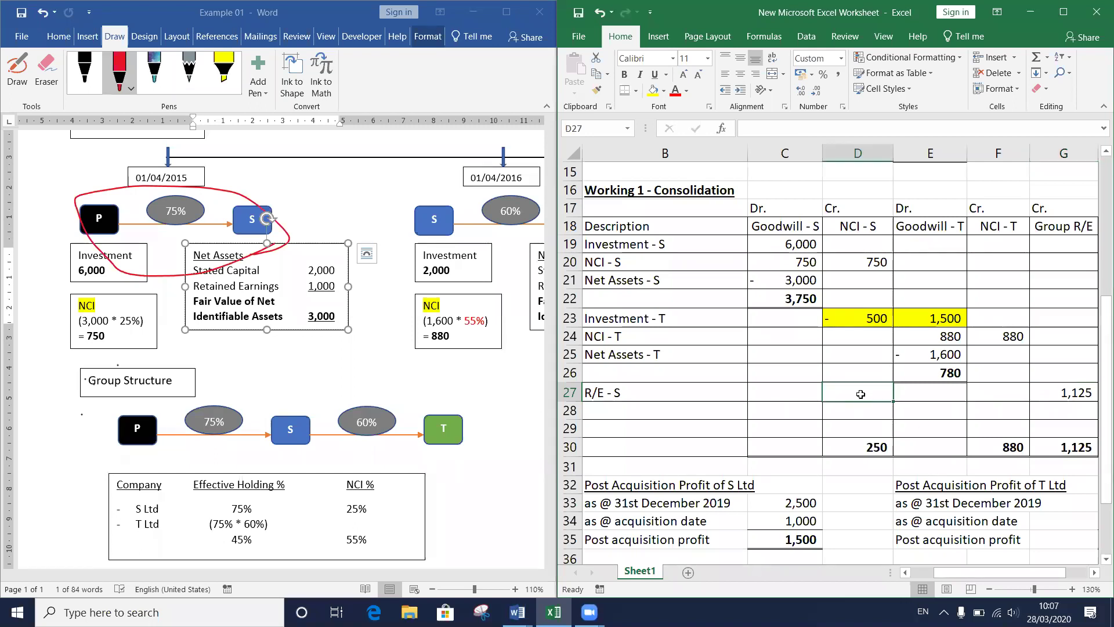
left_click(1073, 394)
key("ctrl+Up")
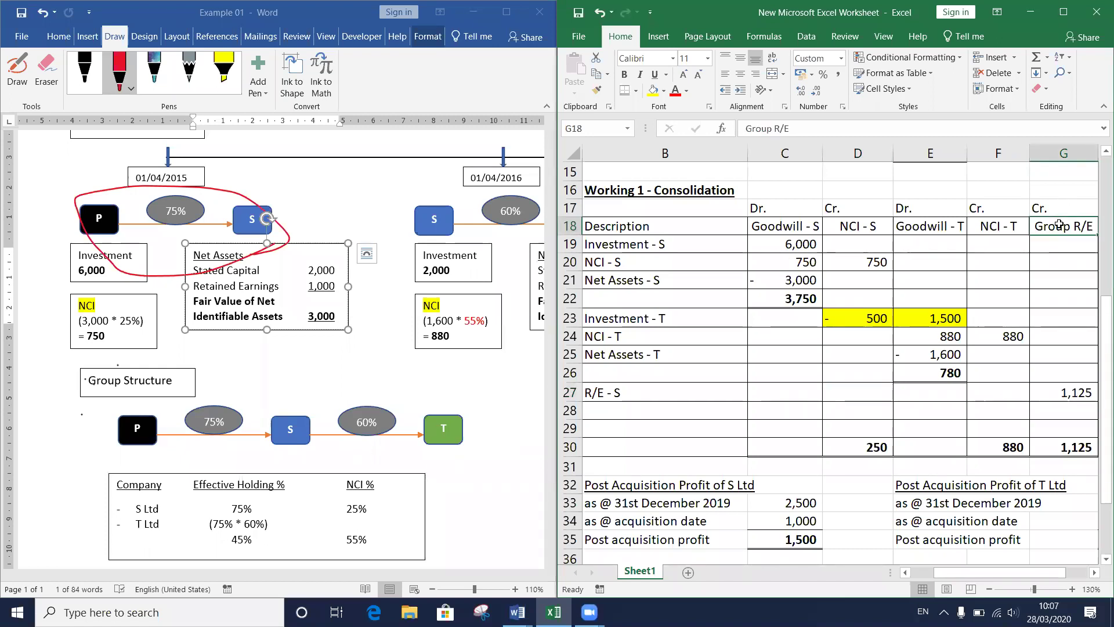
left_click_drag(869, 226, 862, 430)
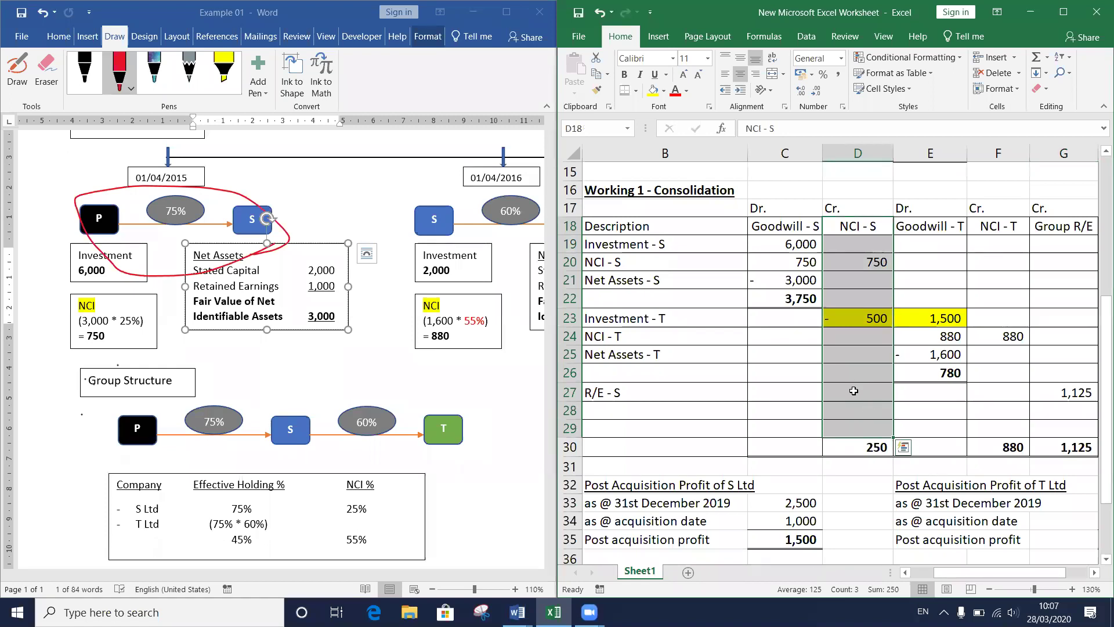
left_click(854, 391)
type("=")
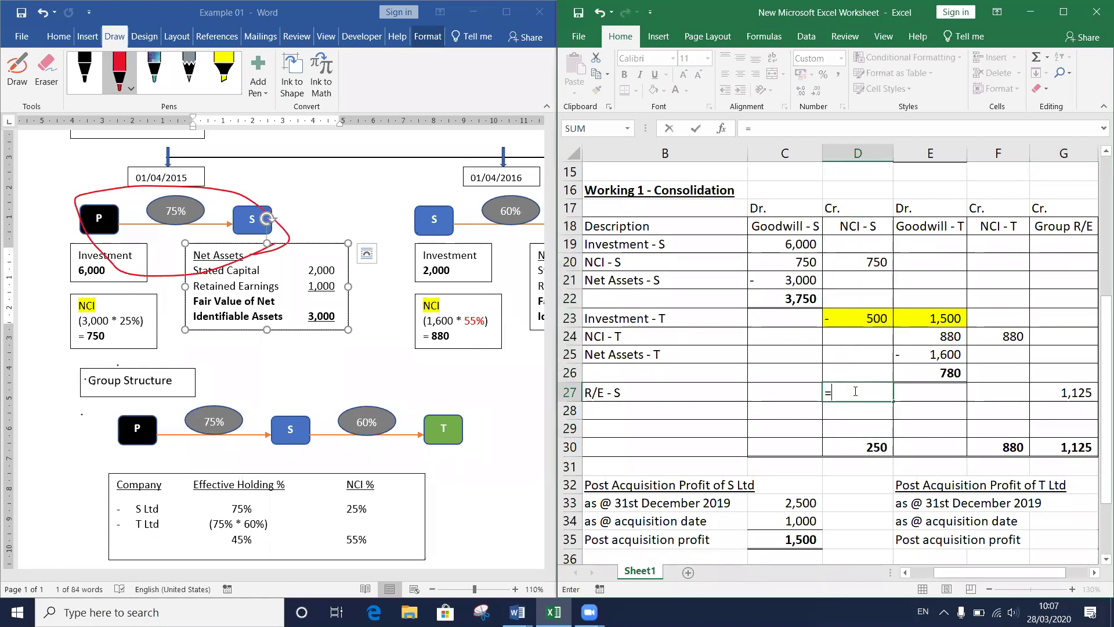
left_click(779, 535)
type("*.25")
key("Return")
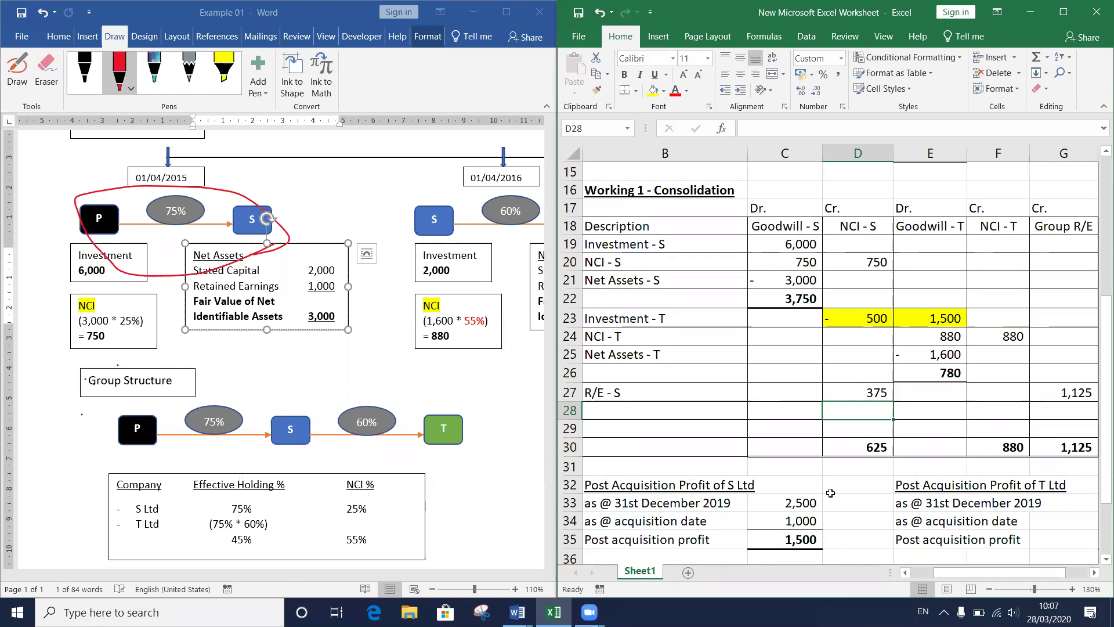
Step: Switch to the Practice Questions document in Word and locate T Ltd's retained earnings as at 31.12.2019 in the Example 01 table
left_click(689, 416)
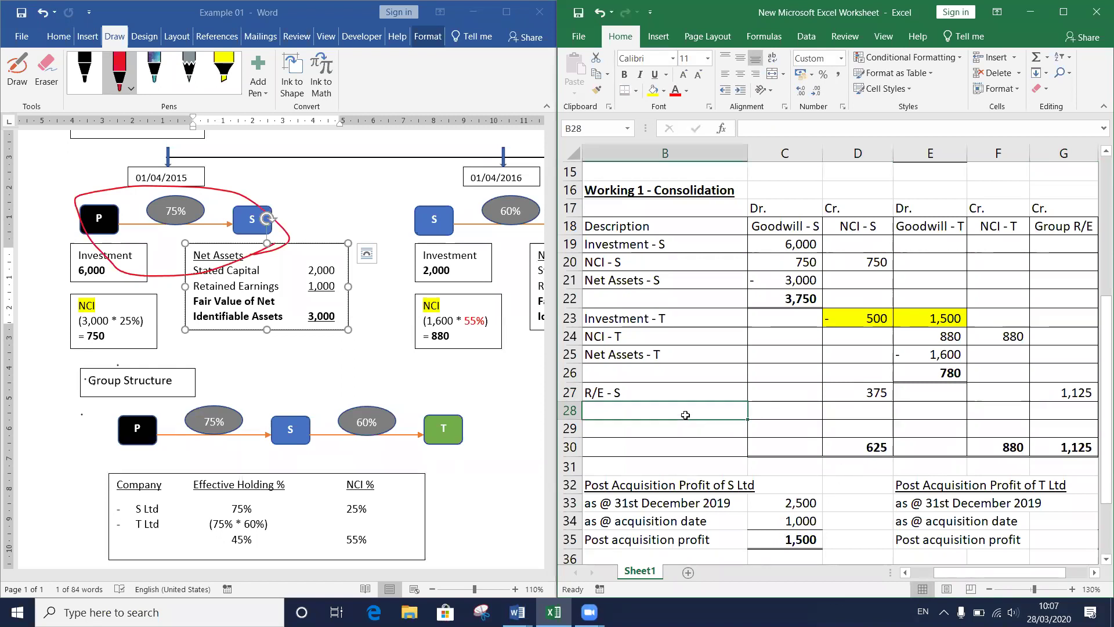
left_click(866, 504)
key("Right")
key("Right")
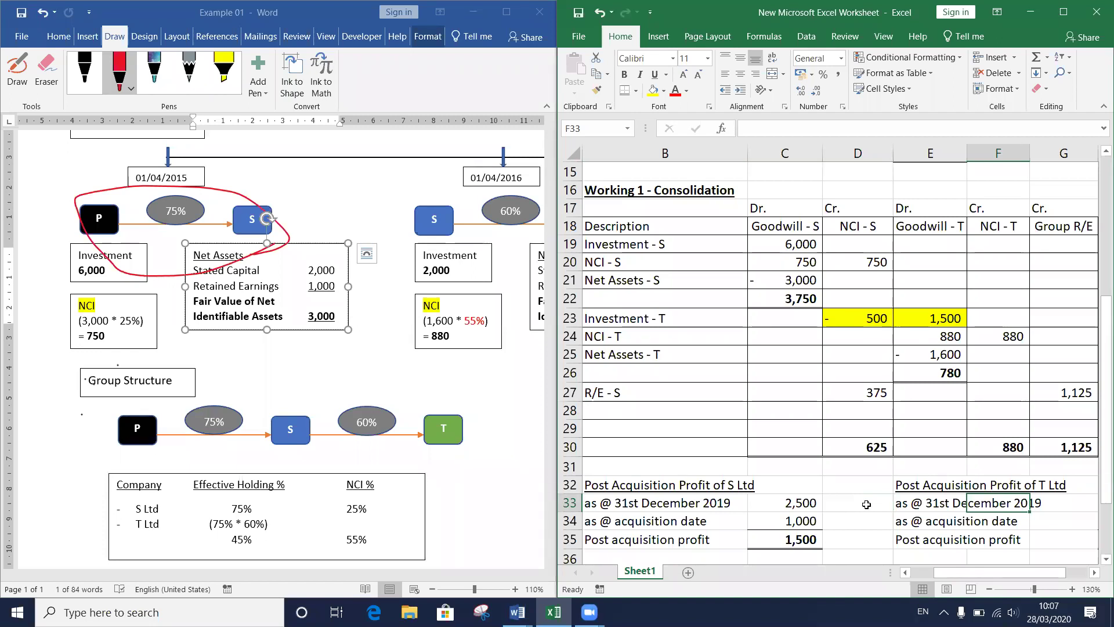
key("Right")
key("Right")
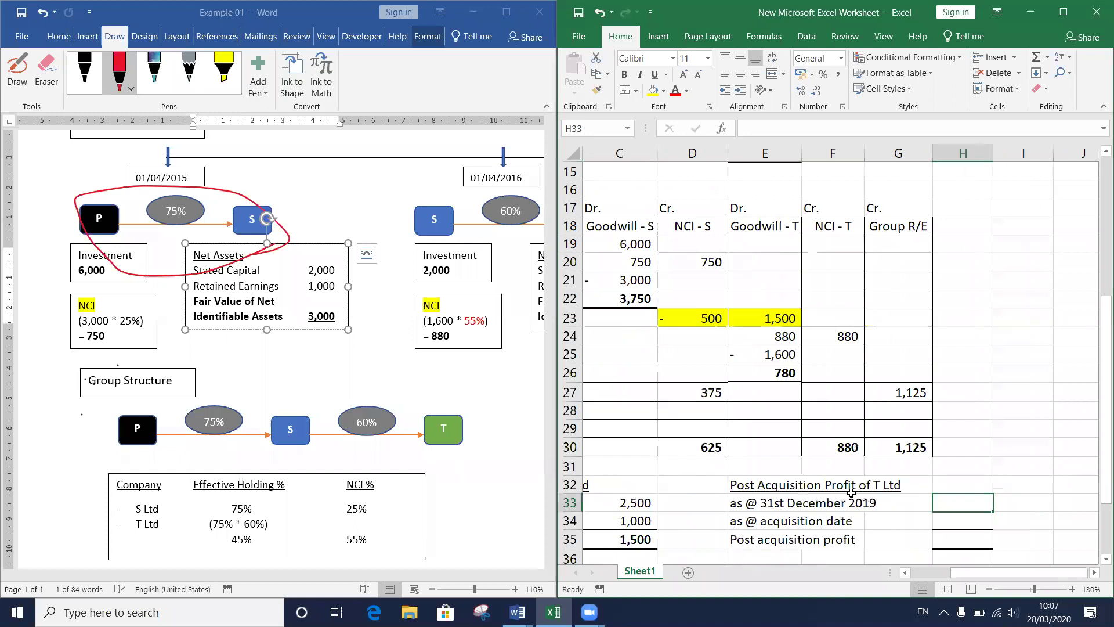
mouse_move(518, 612)
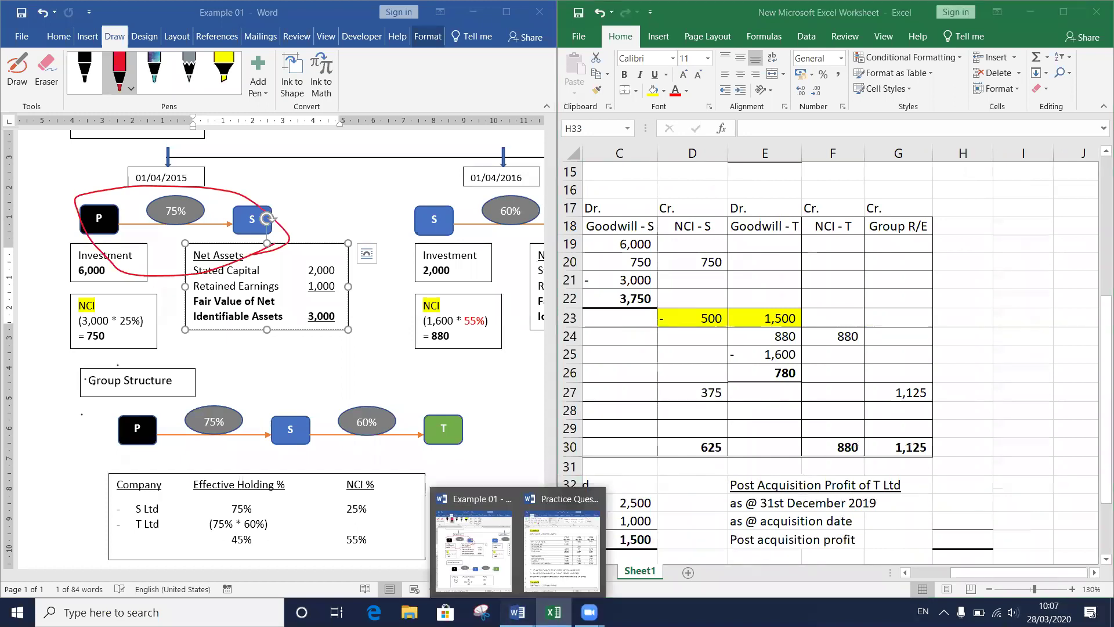
left_click(562, 551)
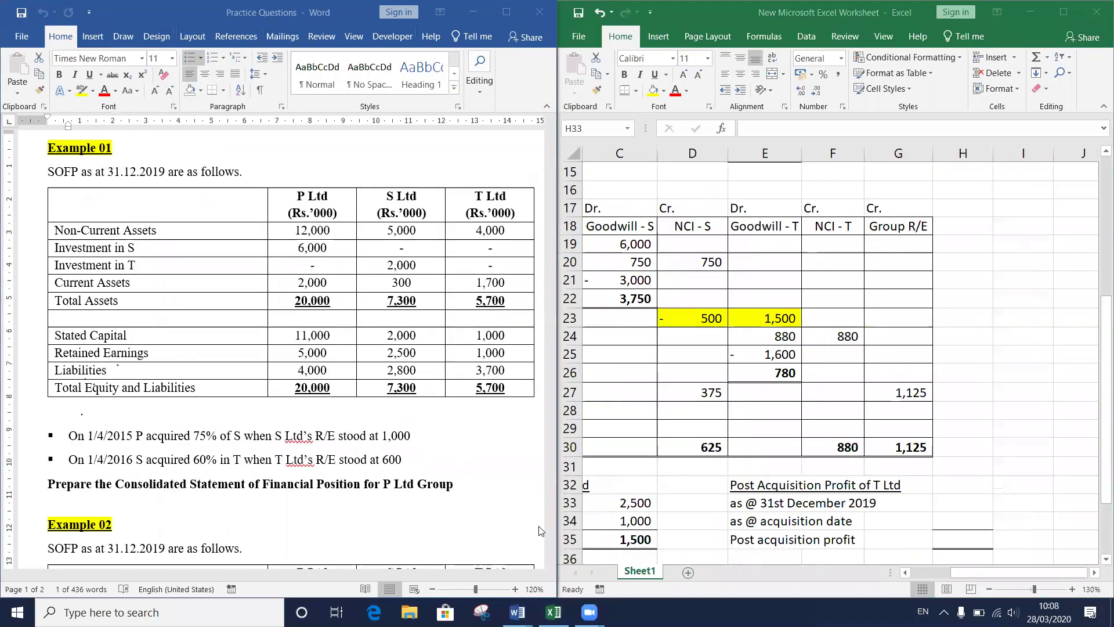
left_click(470, 334)
left_click(746, 505)
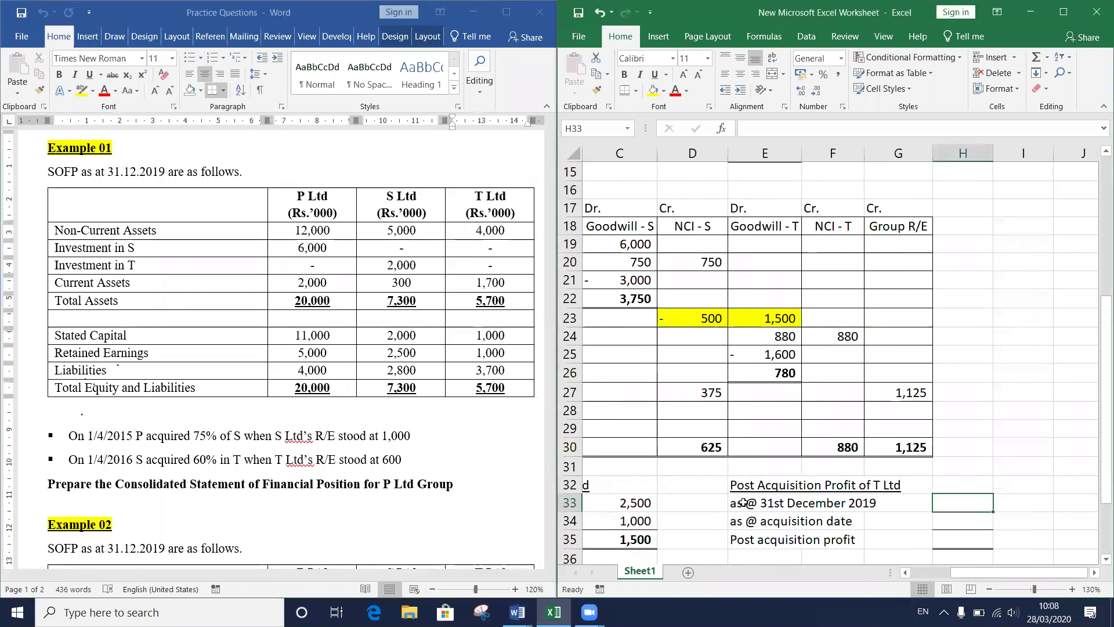
left_click(744, 504)
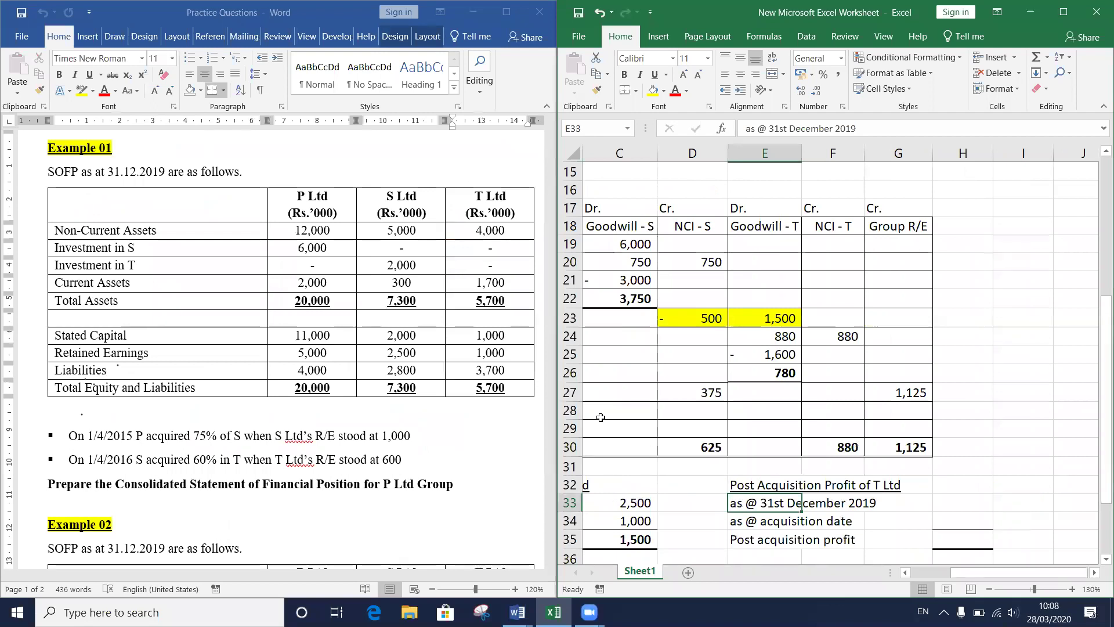
left_click(472, 357)
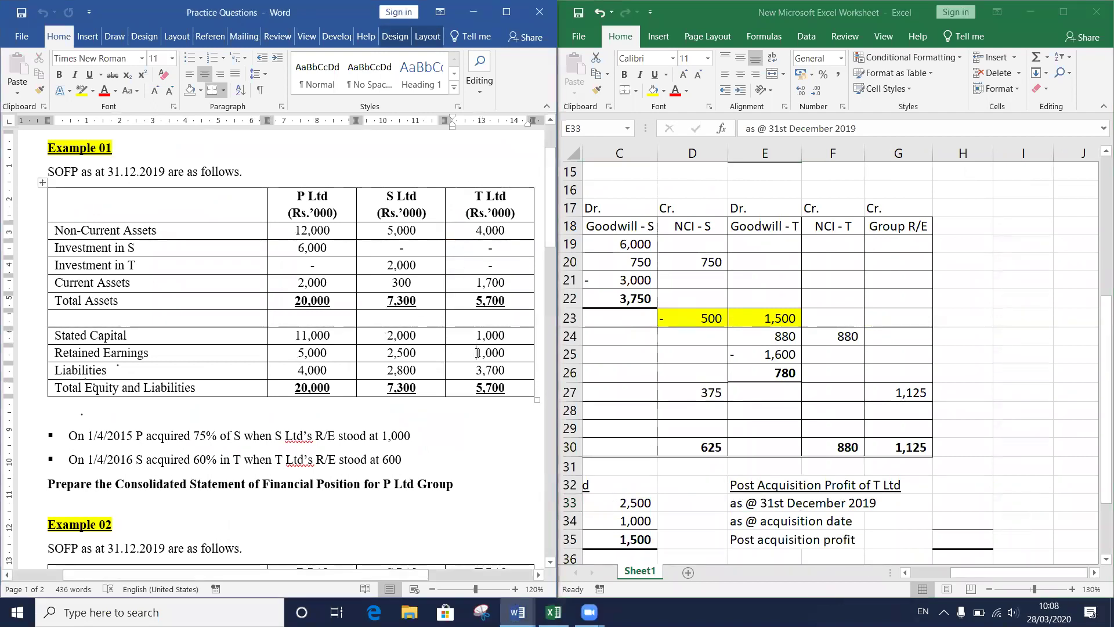
double_click(489, 354)
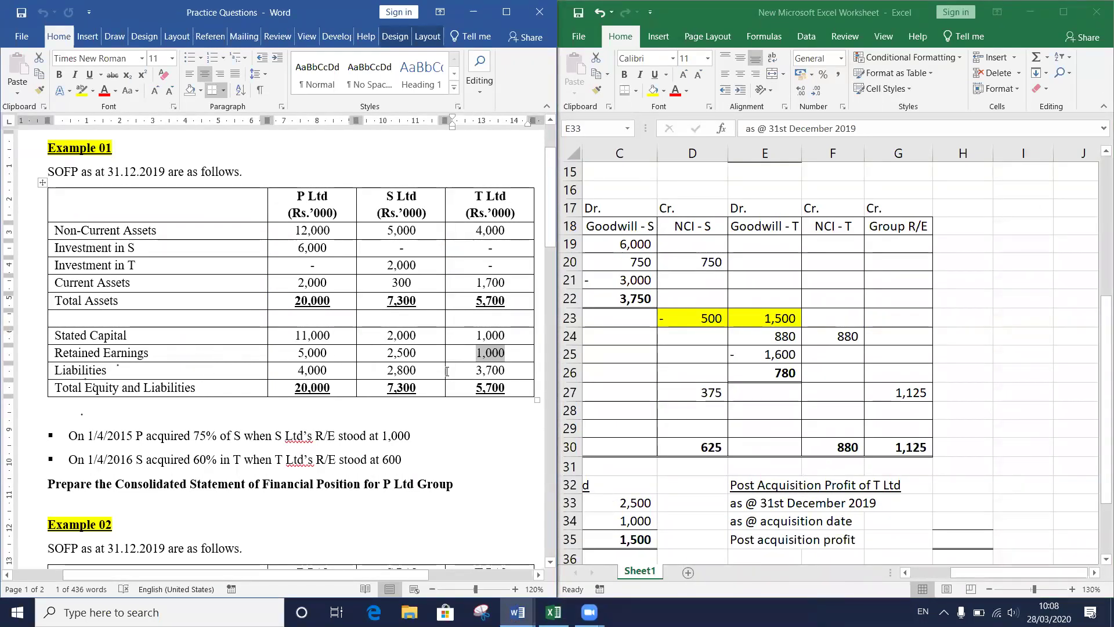
Step: Back in Excel, enter 1000 in H33 as T Ltd's retained earnings at 31st December 2019
key("alt+Tab")
key("F2")
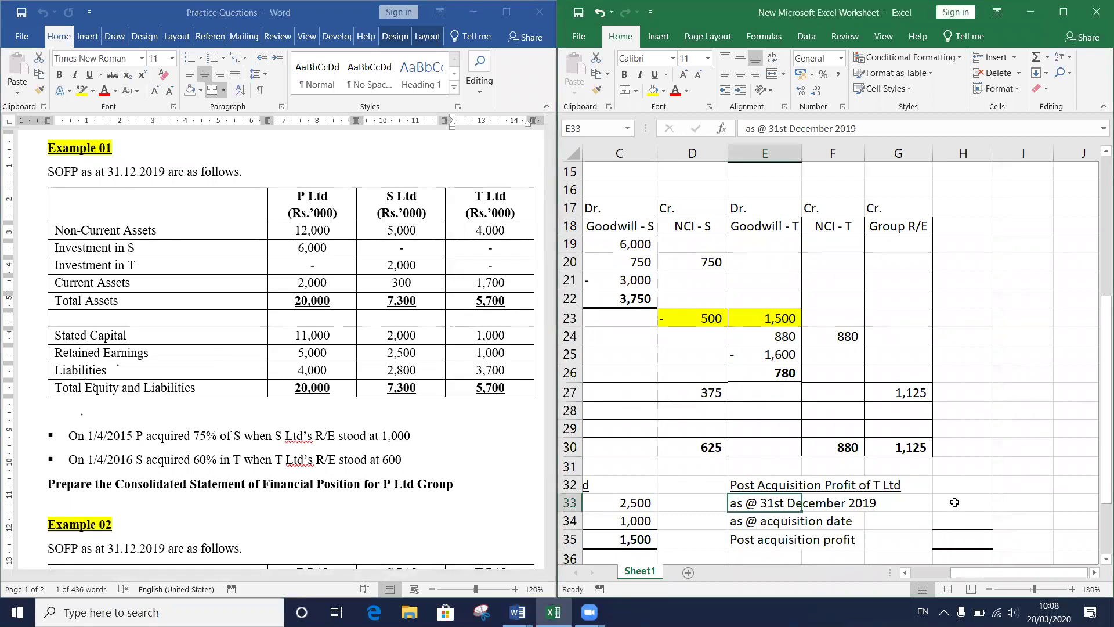
left_click(954, 503)
type("1000")
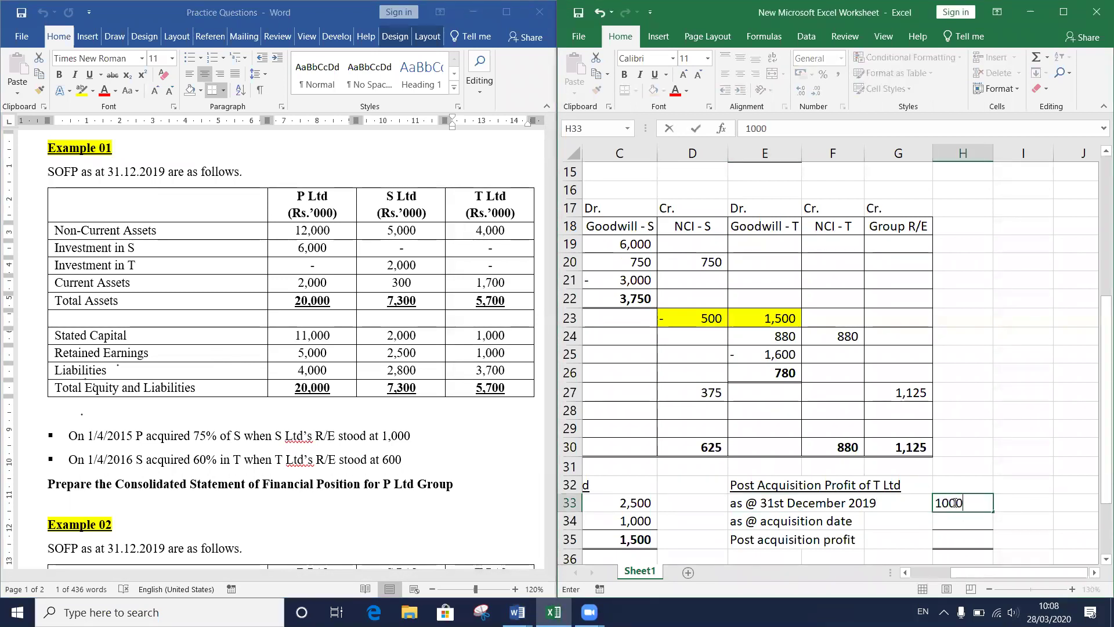
key("Return")
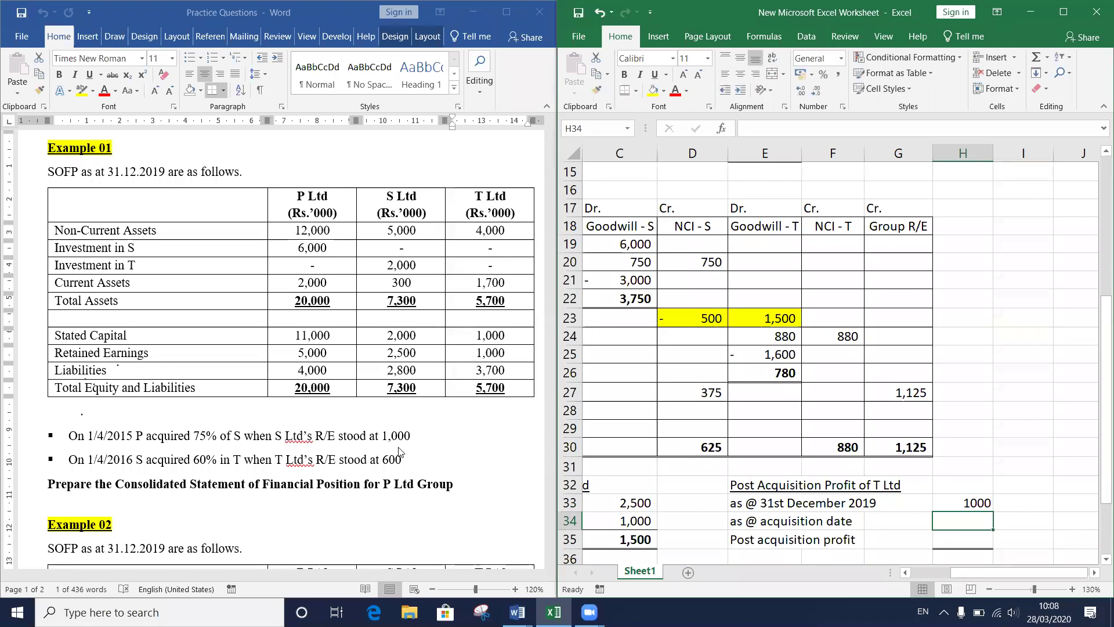
Step: Format H33:H35 of T Ltd's profit working in comma style without decimals
left_click_drag(983, 505, 965, 544)
key("alt+h")
key("k")
key("alt+h")
key("9")
key("alt+h")
key("9")
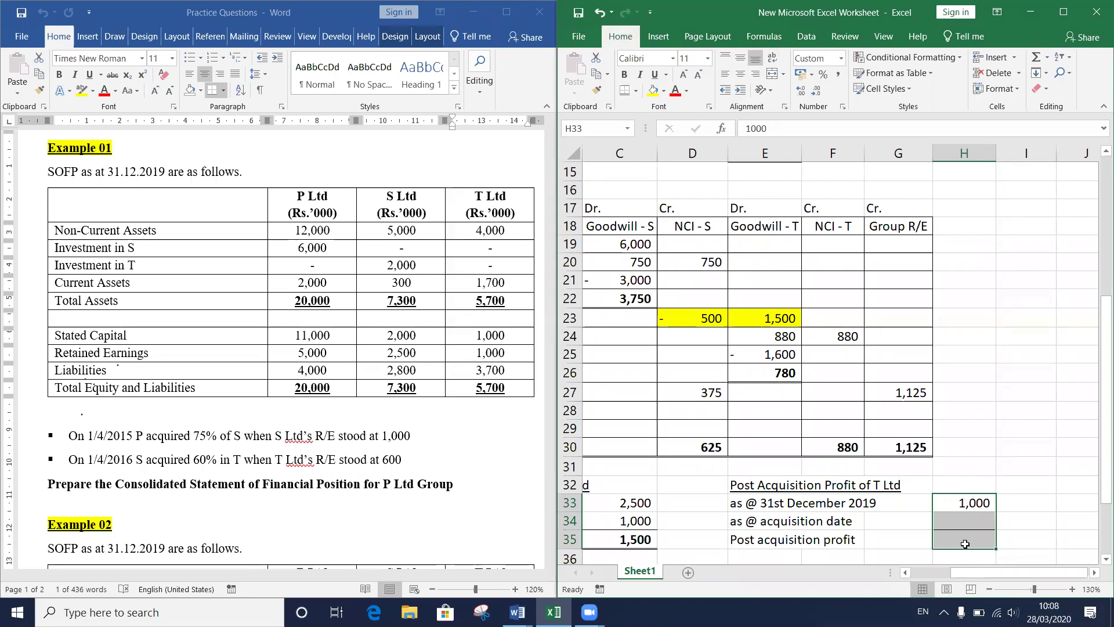
Step: Enter 600 in H34 as T Ltd's retained earnings at the acquisition date
left_click(961, 527)
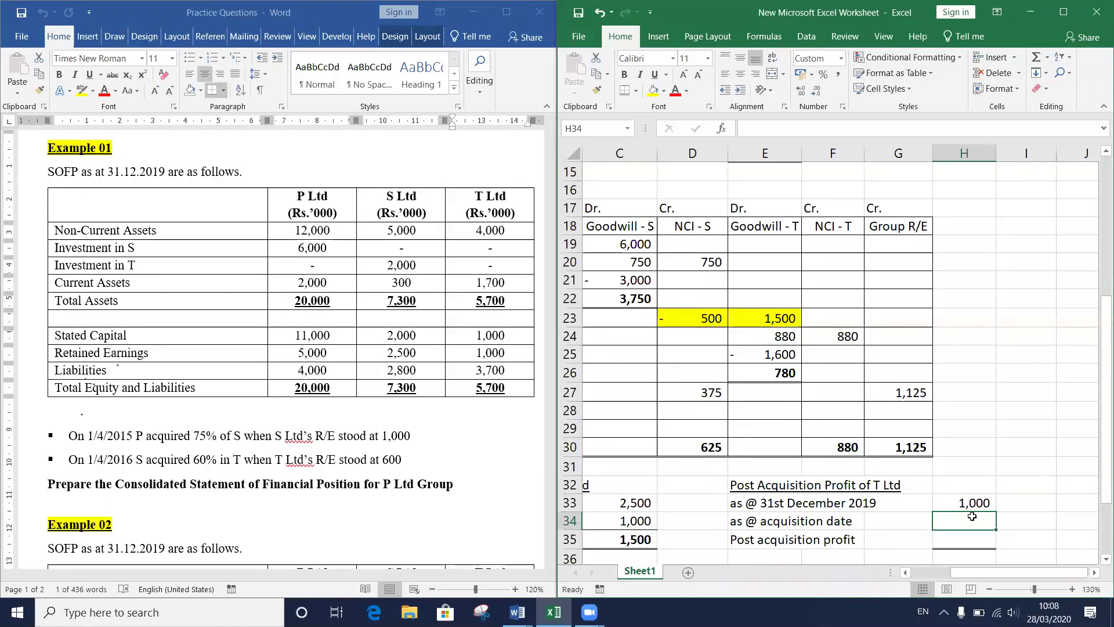
type("600")
key("Return")
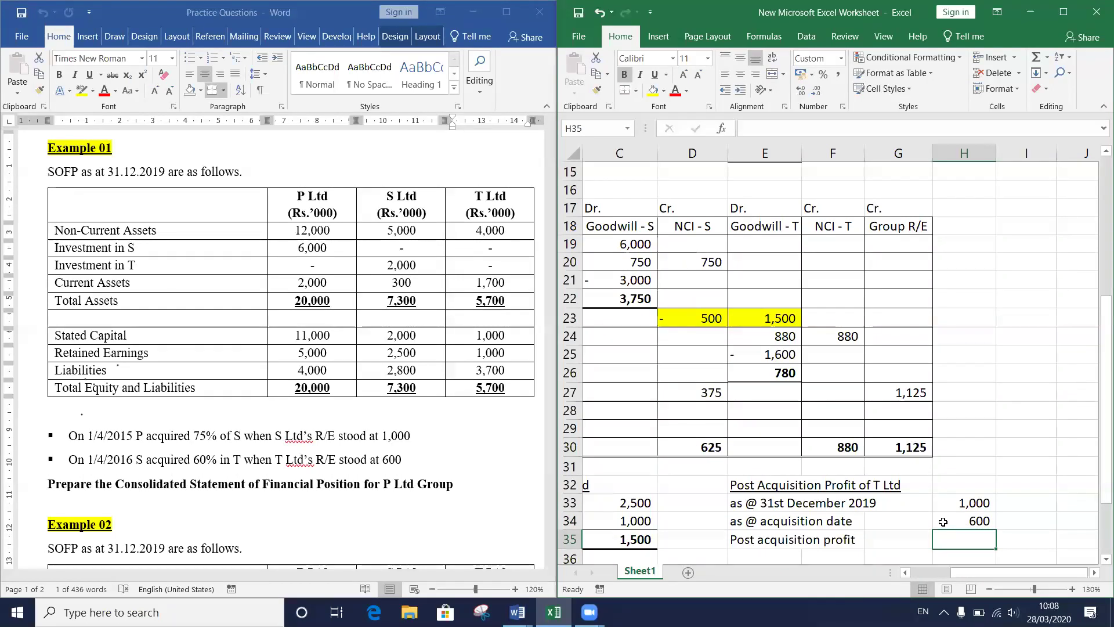
Step: Calculate T Ltd's post acquisition profit in H35 with the formula =H33-H34
type("=")
left_click(943, 522)
key("Up")
type("-")
left_click(943, 522)
key("Return")
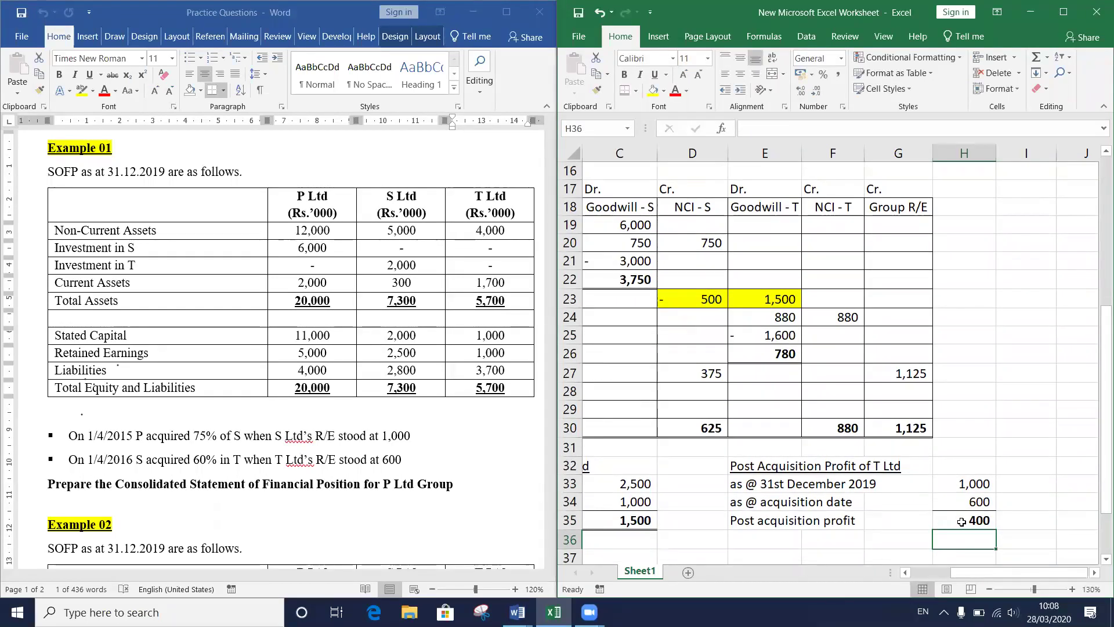
left_click(962, 520)
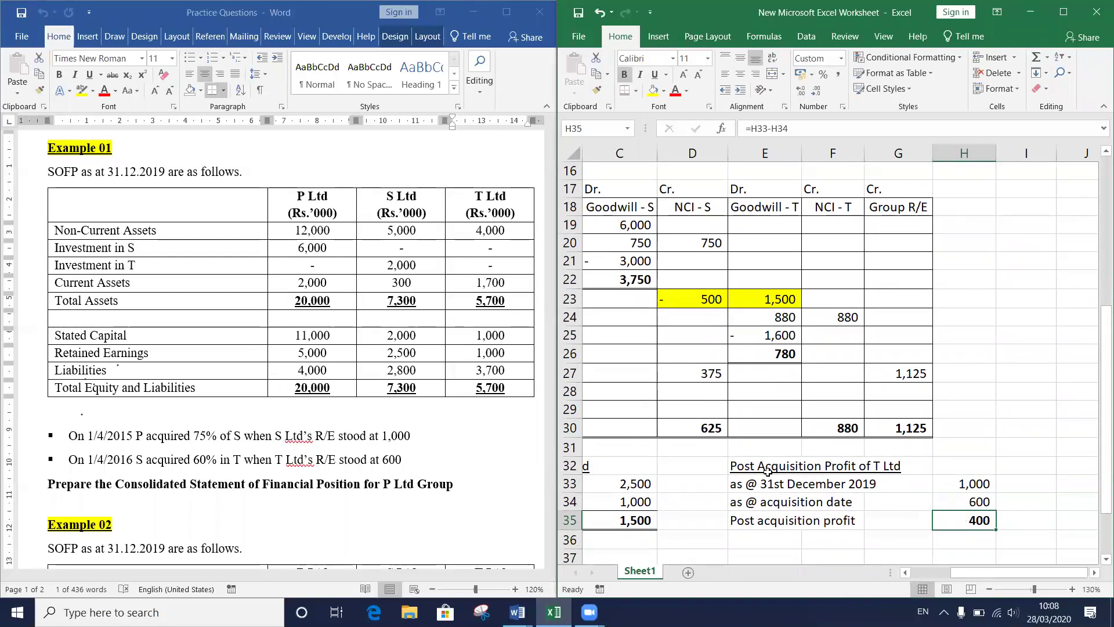
Step: Add the description "R/E - T" in B28 of the Working 1 consolidation table
left_click(788, 394)
key("Left")
key("Left")
key("Left")
key("Left")
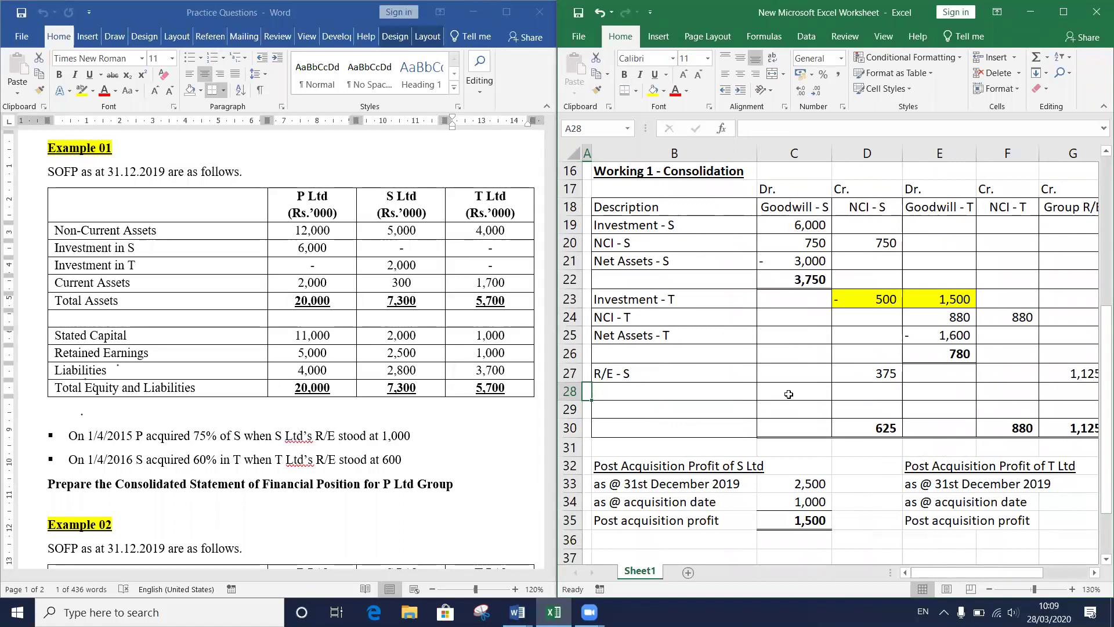
key("Right")
type("R/E - ")
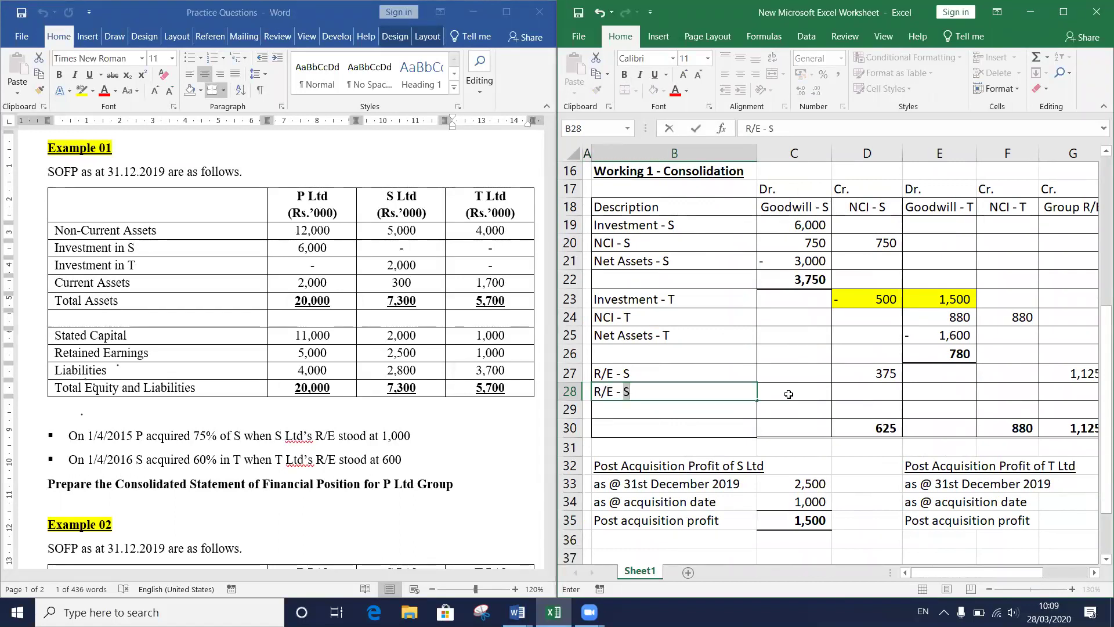
type("T")
key("Return")
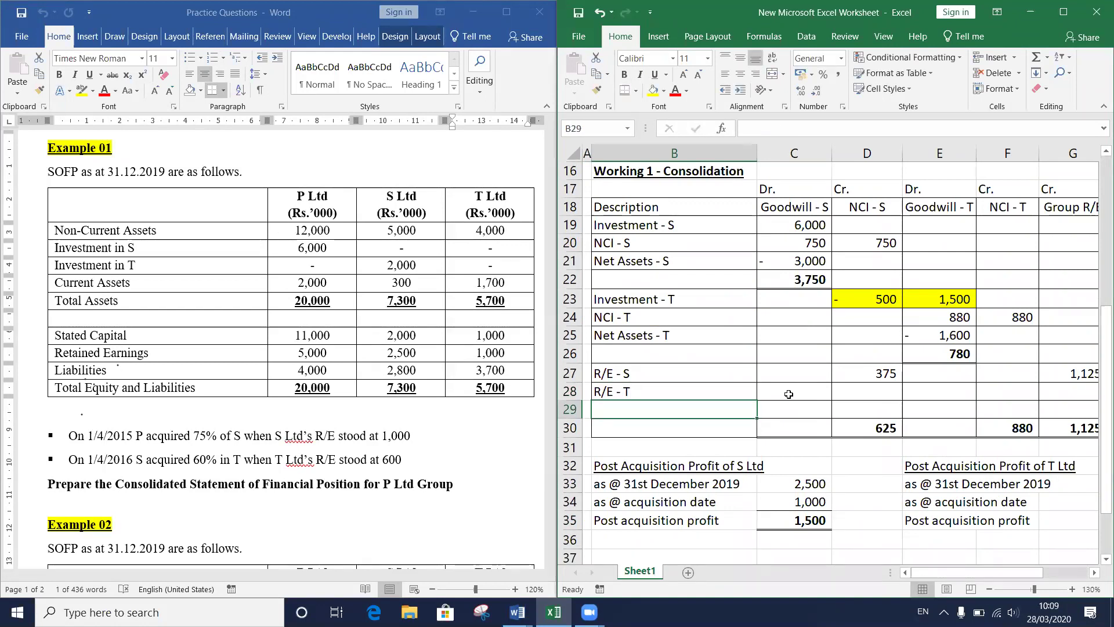
Step: Start a formula in G28 of the Group R/E column that references T Ltd's post acquisition profit in H35
key("Up")
key("Right")
key("Right")
key("Right")
key("Right")
key("Right")
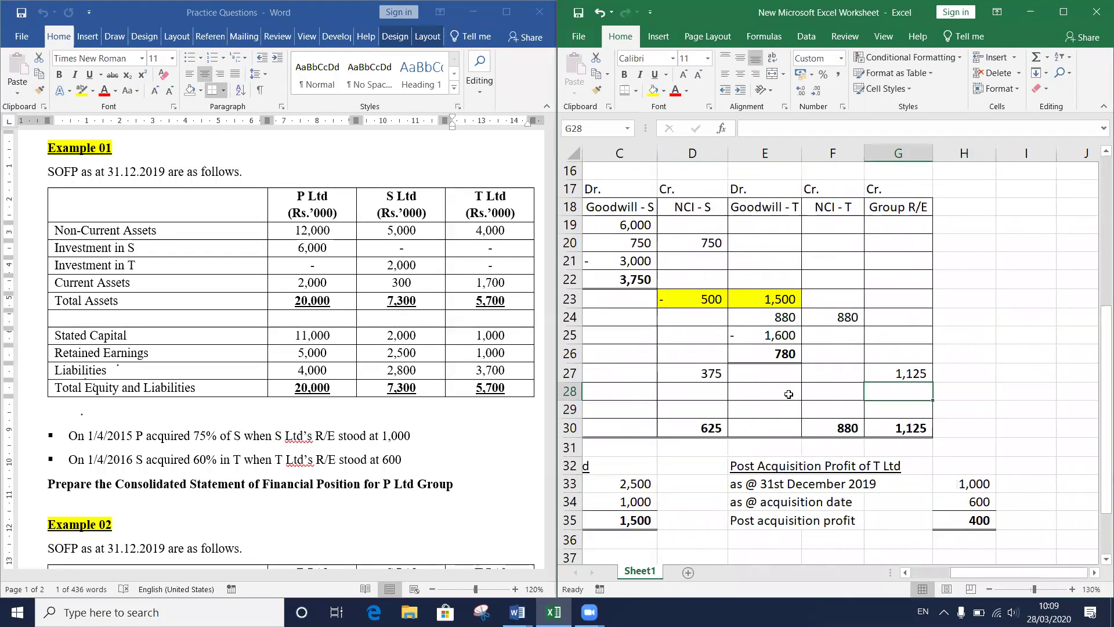
type("=")
key("Down")
key("Down")
key("Down")
key("Down")
key("Down")
key("Down")
key("Down")
key("Right")
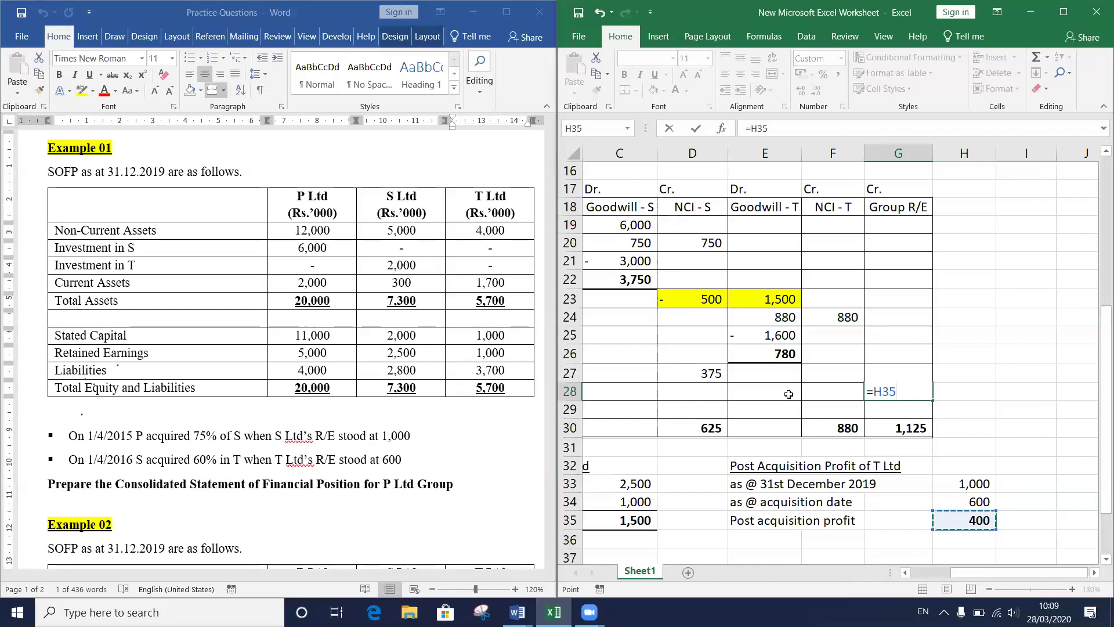
Step: Switch to the Example 01 document in Word and look up T Ltd's effective holding percentage under the group structure
left_click(518, 611)
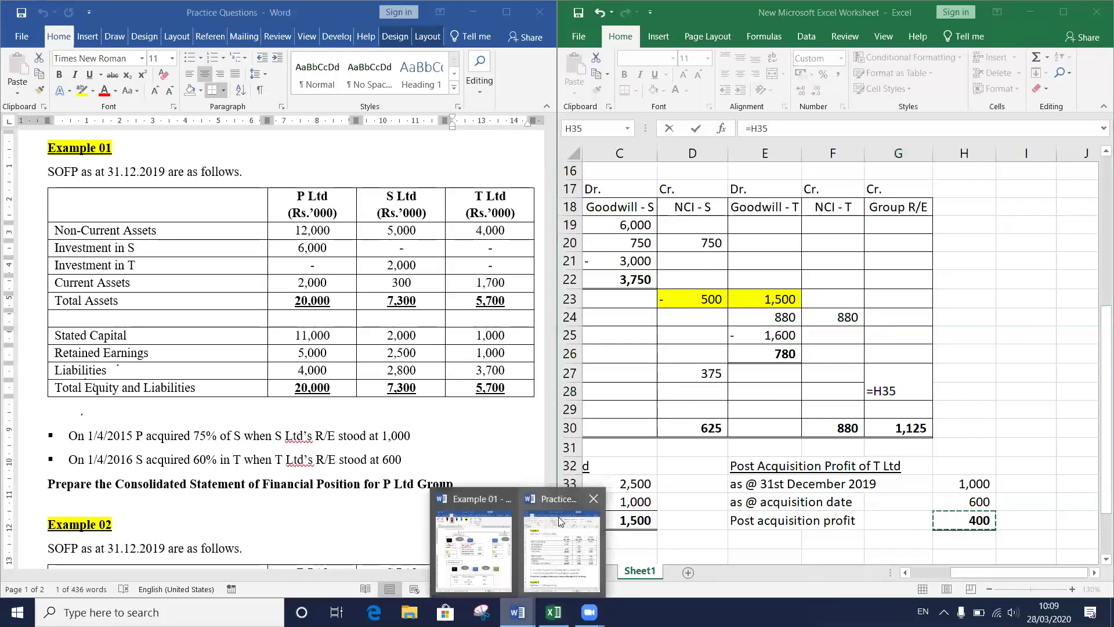
left_click(468, 556)
left_click(322, 285)
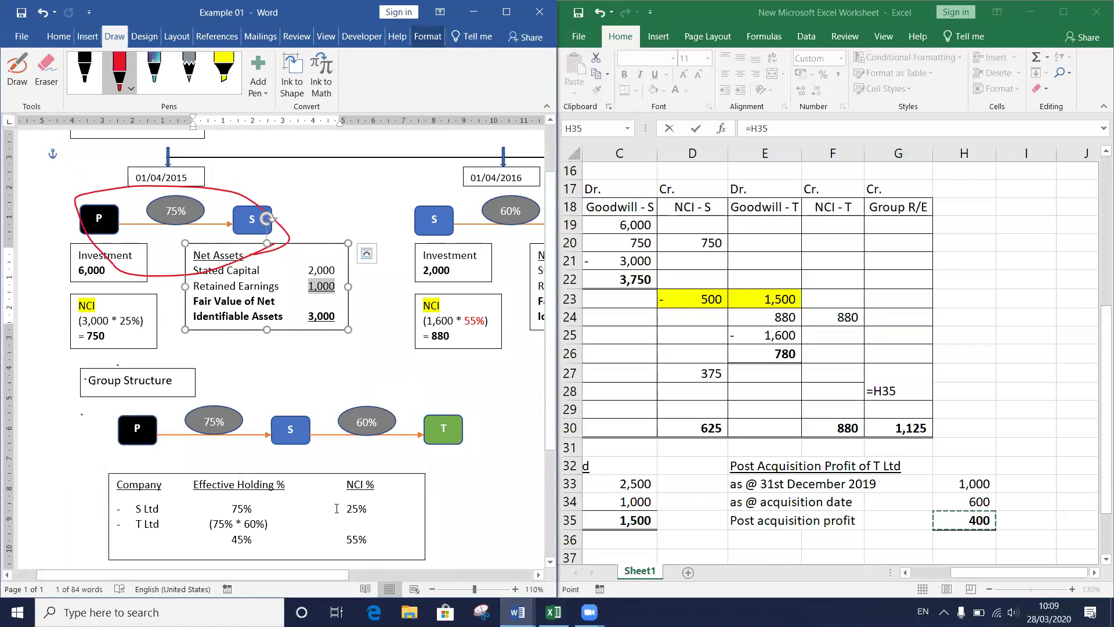
scroll(335, 508, "down", 2)
left_click_drag(135, 442, 159, 442)
left_click_drag(253, 459, 231, 458)
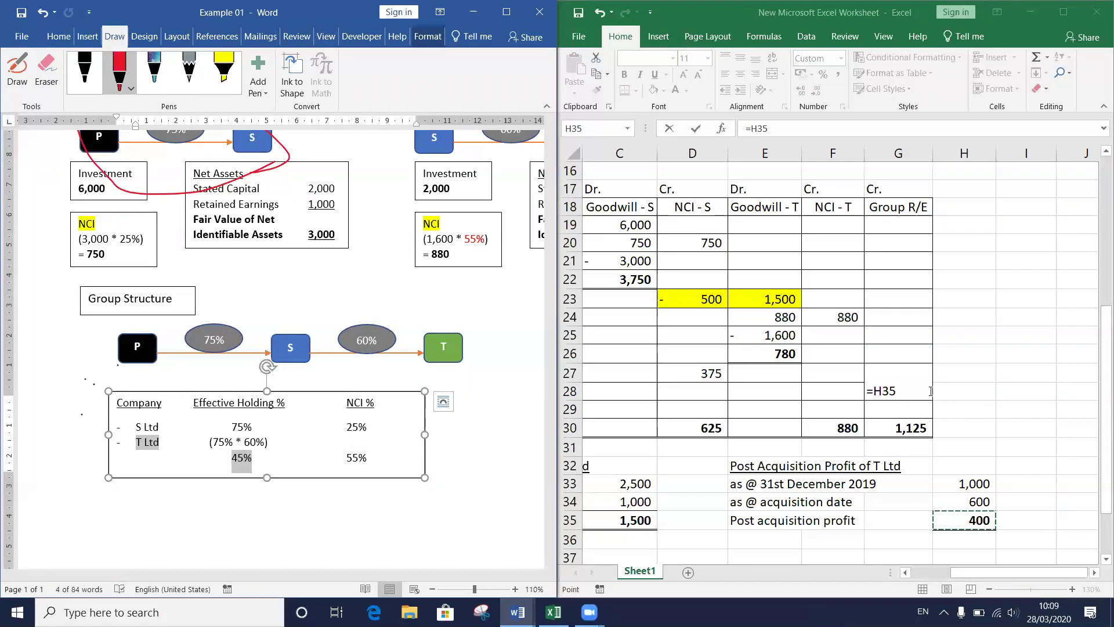
Step: Return to Excel and complete the G28 formula by multiplying H35 by .45 for the group's share
left_click(905, 392)
type("*")
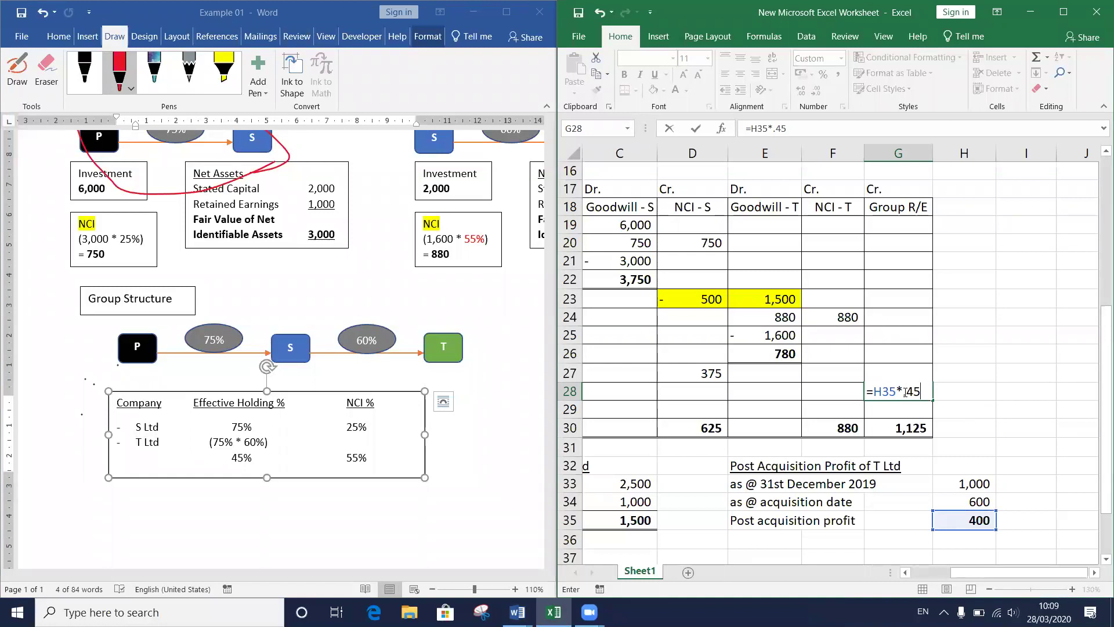
type(".45")
key("Return")
left_click(901, 392)
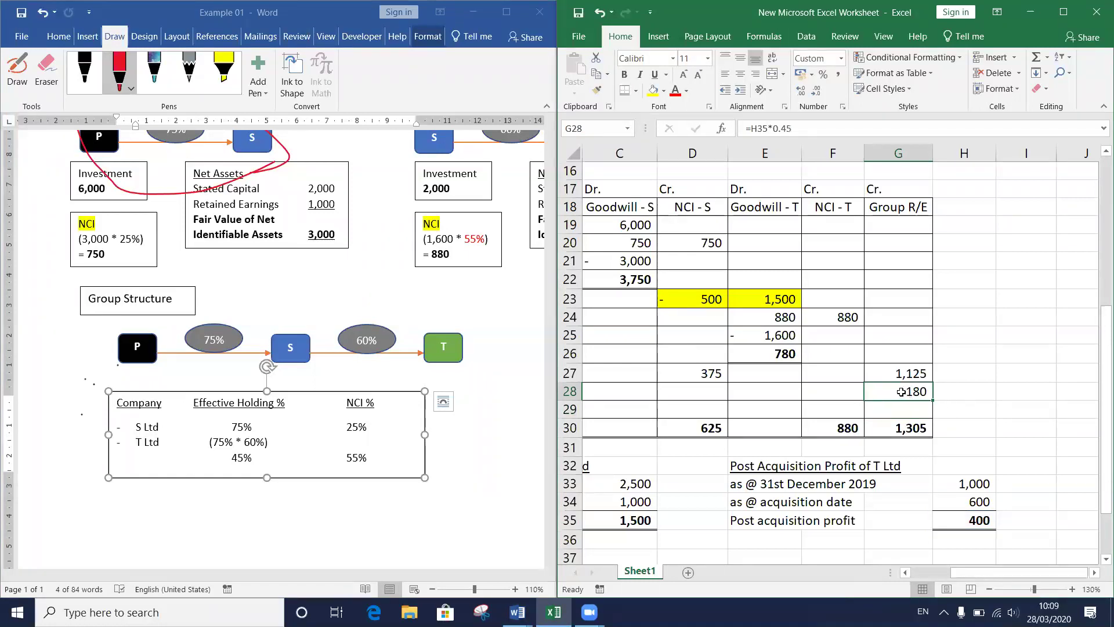
Step: Check T Ltd's NCI percentage in the Word holdings table and the NCI - T column in the Excel working
left_click(349, 459)
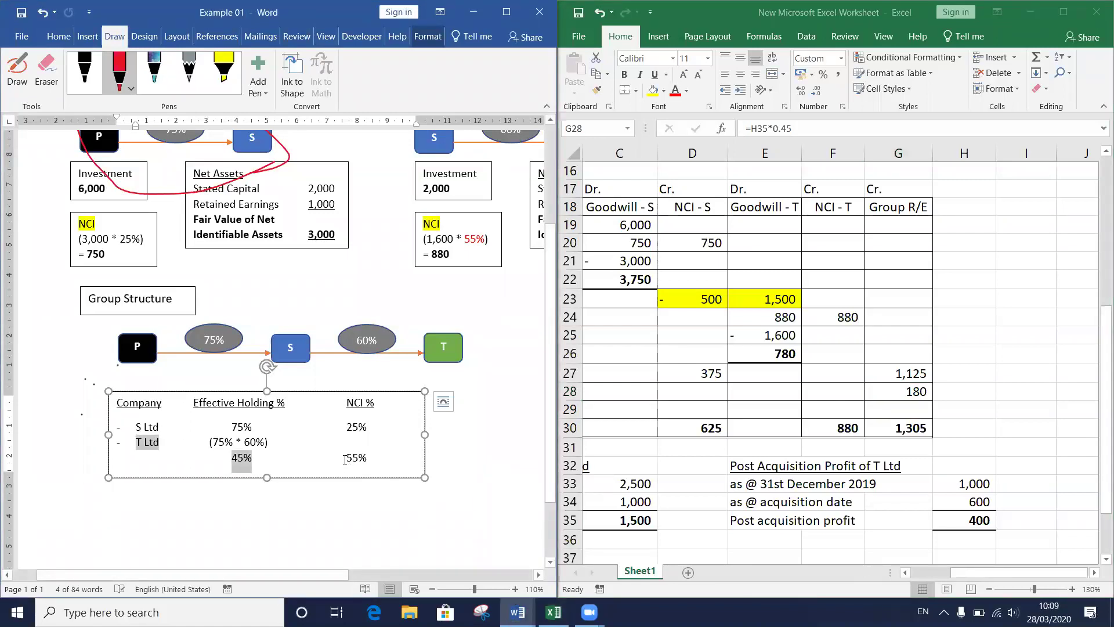
left_click_drag(364, 459, 367, 459)
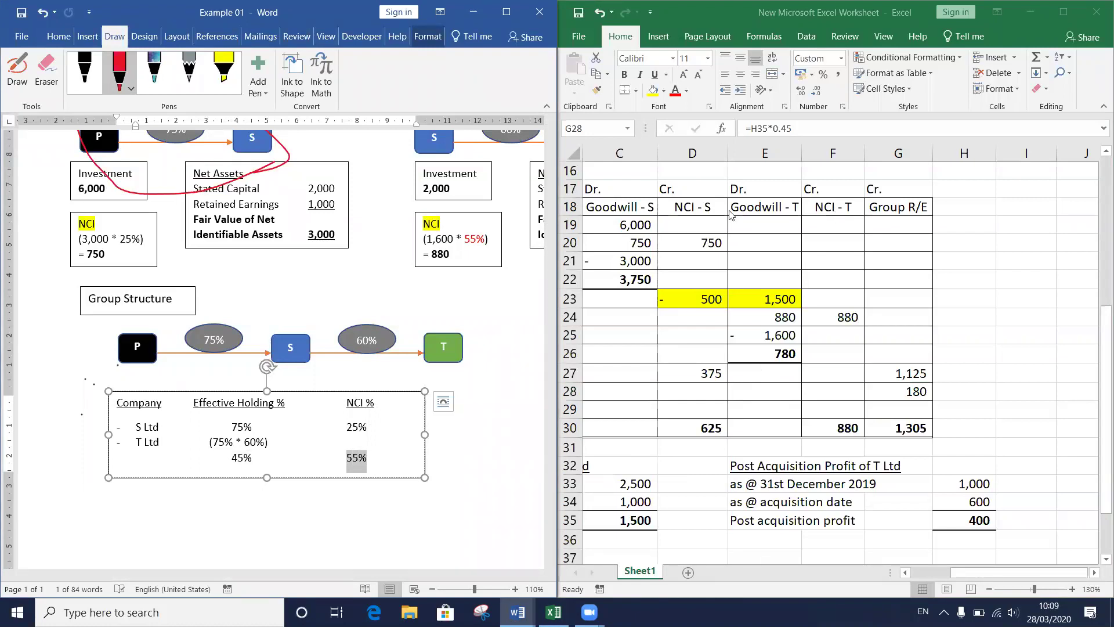
left_click(845, 208)
left_click_drag(846, 206, 839, 427)
Step: Calculate the NCI's 55% share of T Ltd's post acquisition profit in F28 with the formula =H35*.55
left_click(832, 387)
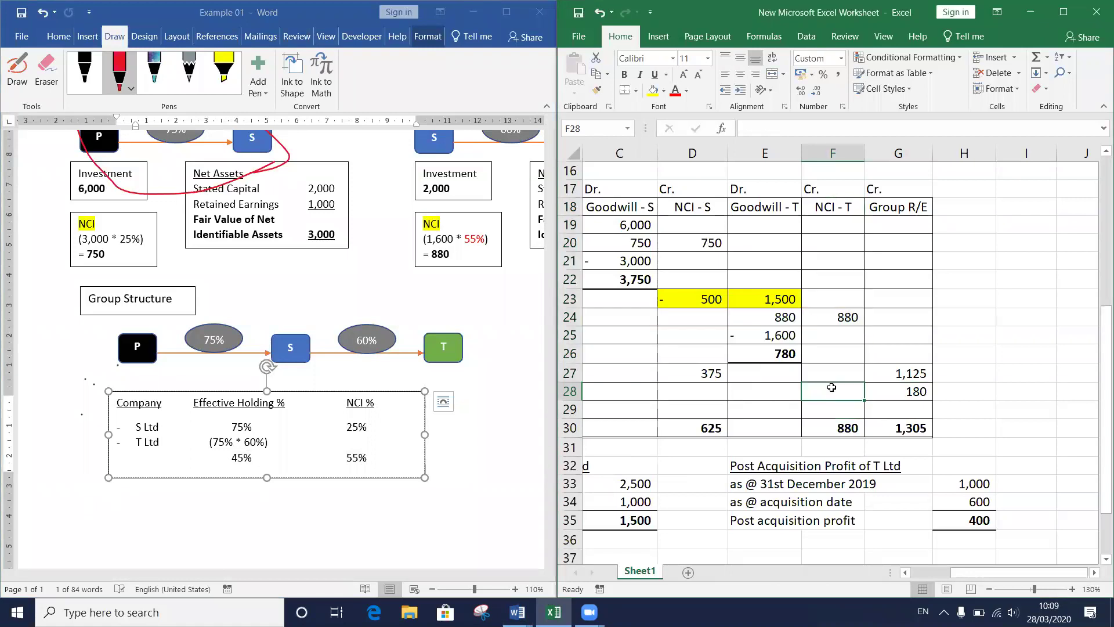
type("=")
key("Down")
key("Down")
key("Down")
key("Down")
key("Down")
key("Down")
key("Down")
key("Right")
key("Right")
type("*.55")
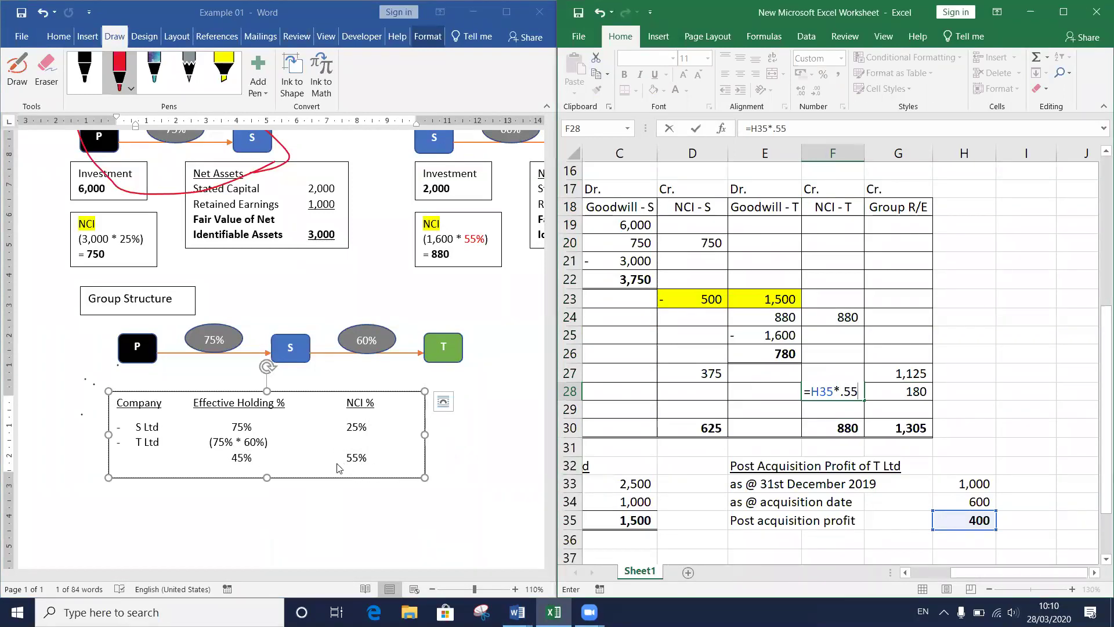
key("Return")
Step: Review the completed R/E - T row across the columns of the Working 1 table
key("Up")
key("Left")
key("Left")
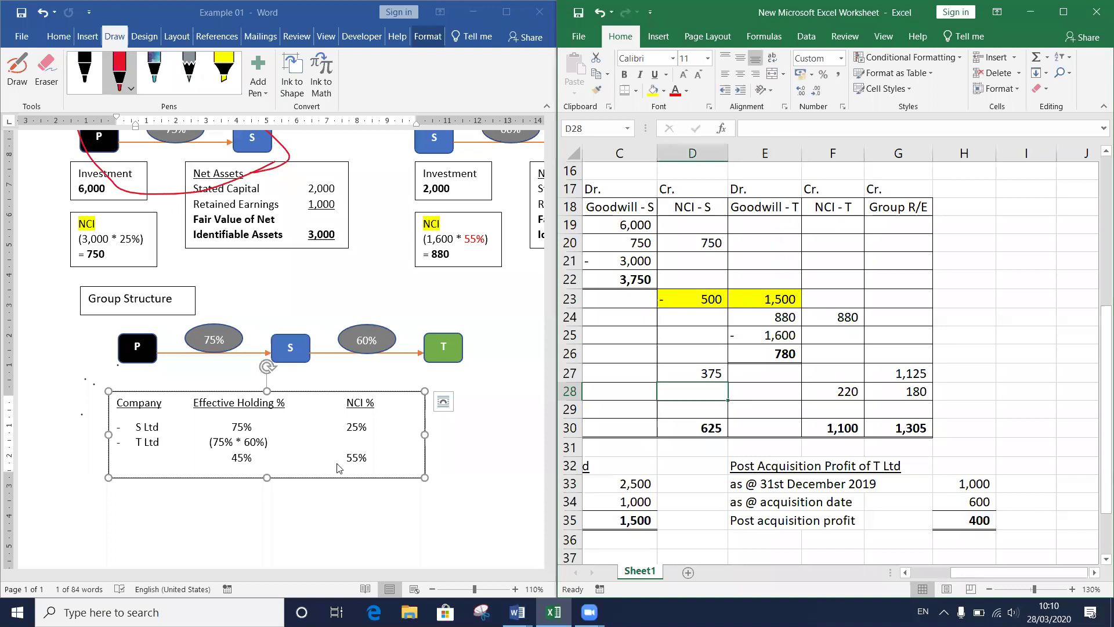
key("Left")
key("Left")
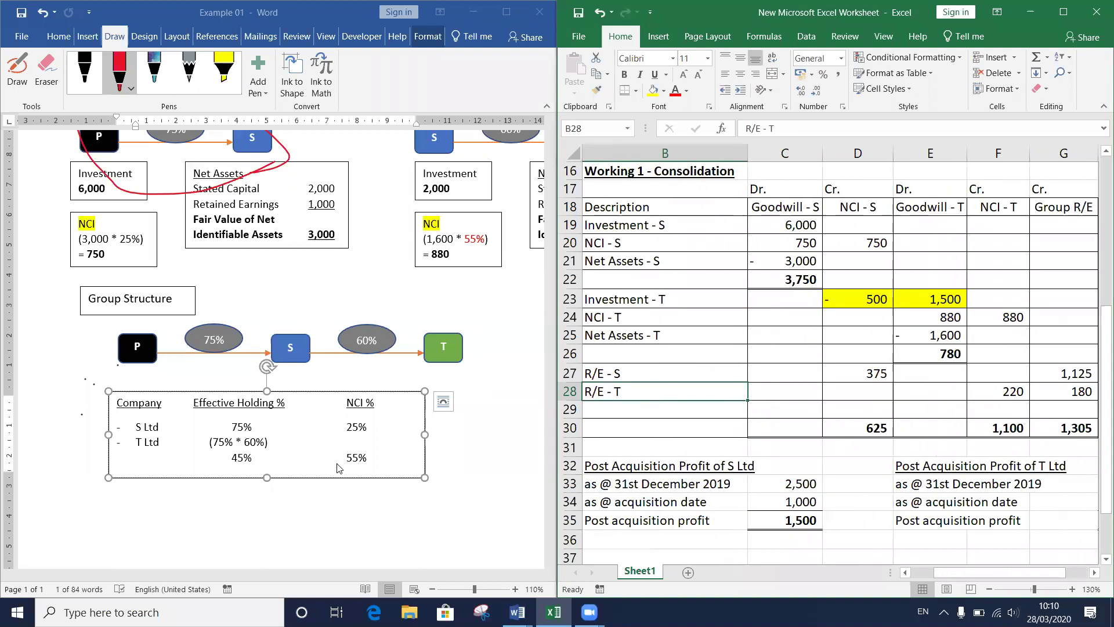
key("Right")
key("Right")
key("Right")
key("Left")
key("Left")
key("Left")
Step: Switch to the Practice Questions document in Word to show the Example 01 SOFP beside the worksheet
left_click(647, 413)
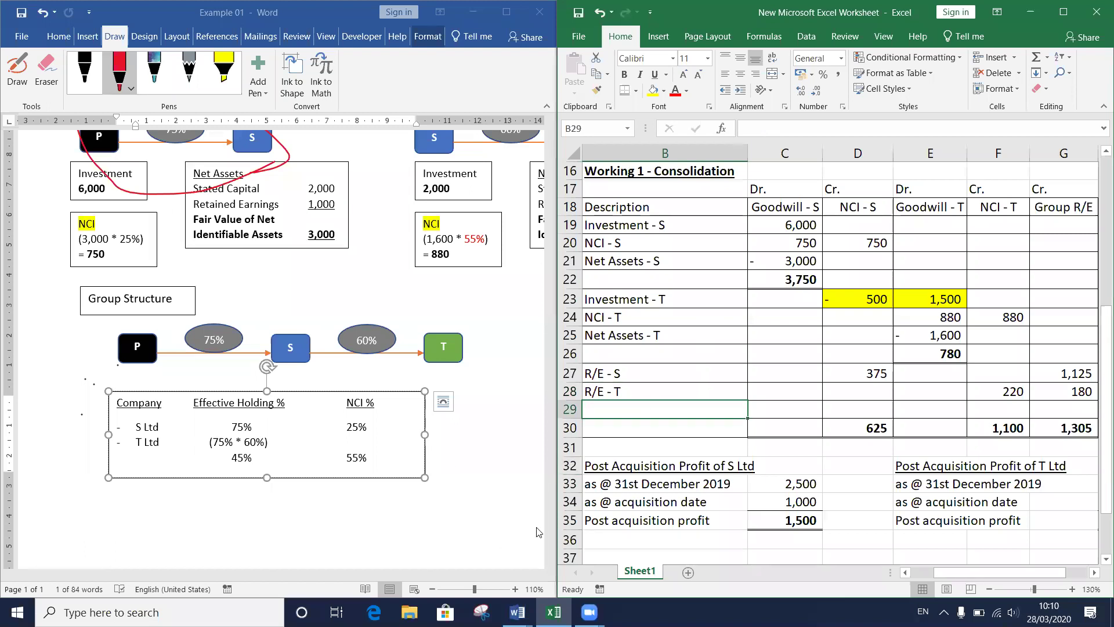
left_click(517, 613)
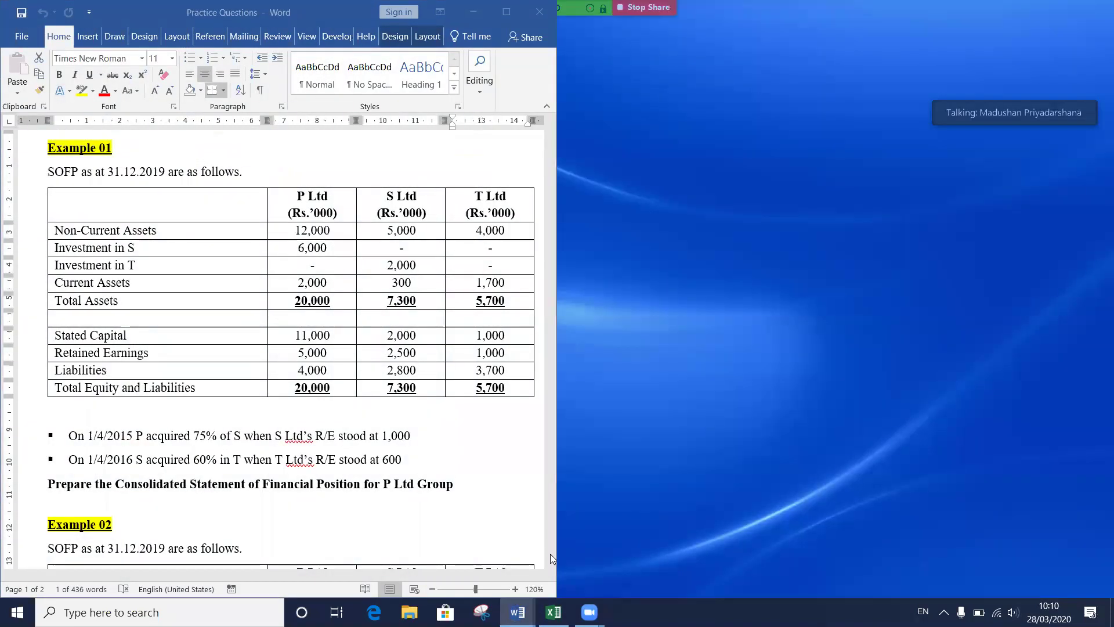
left_click(550, 553)
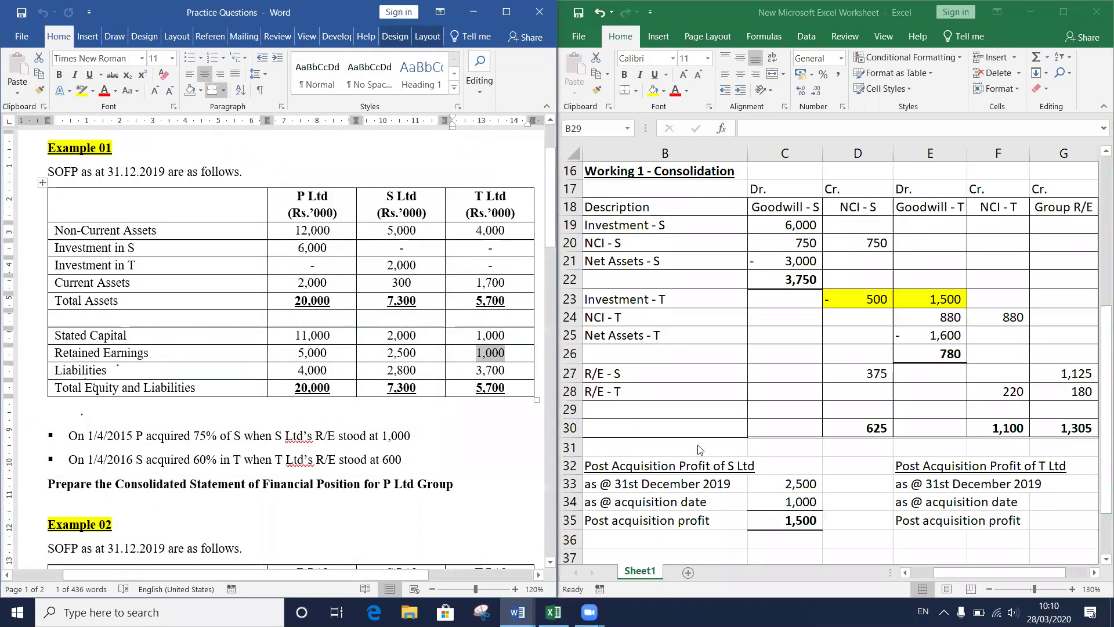
Step: In the Excel Working 1 table, label cell B29 as R/E - P
left_click(650, 415)
type("R/E")
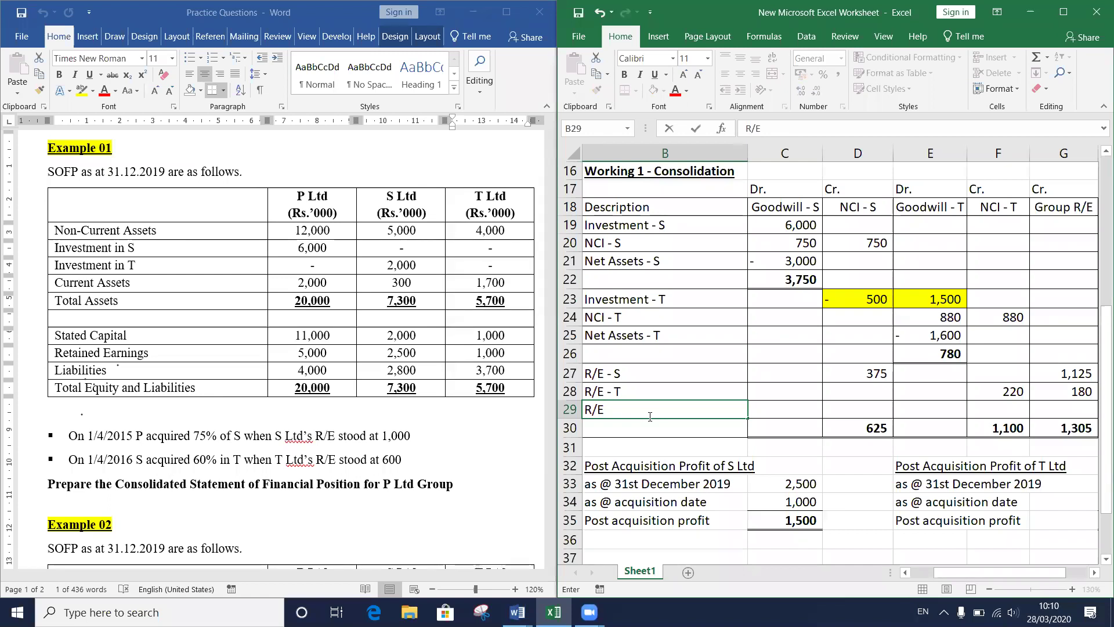
type(" - P")
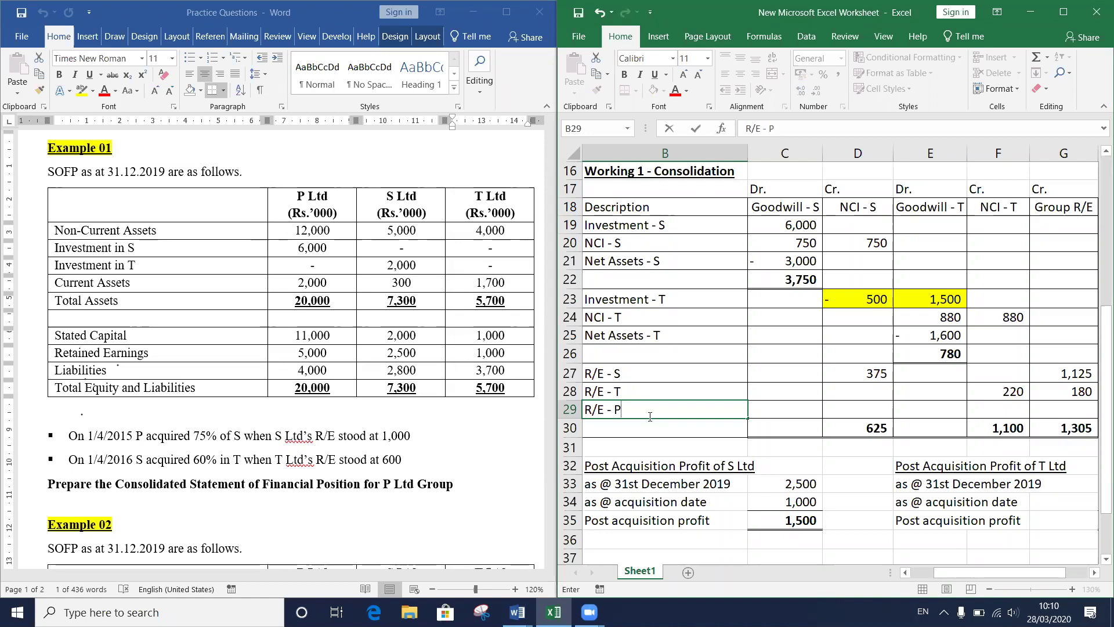
key("Up")
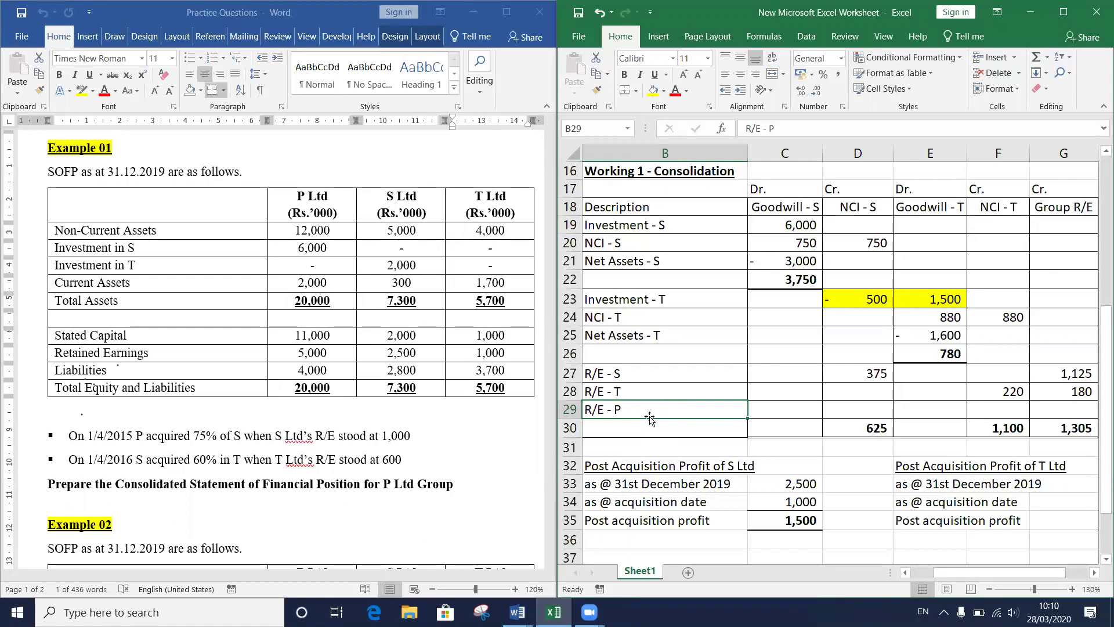
Step: Enter P Ltd's retained earnings of 5000 in the Group R/E column of the R/E - P row, cell G29
key("Right")
key("Right")
key("Right")
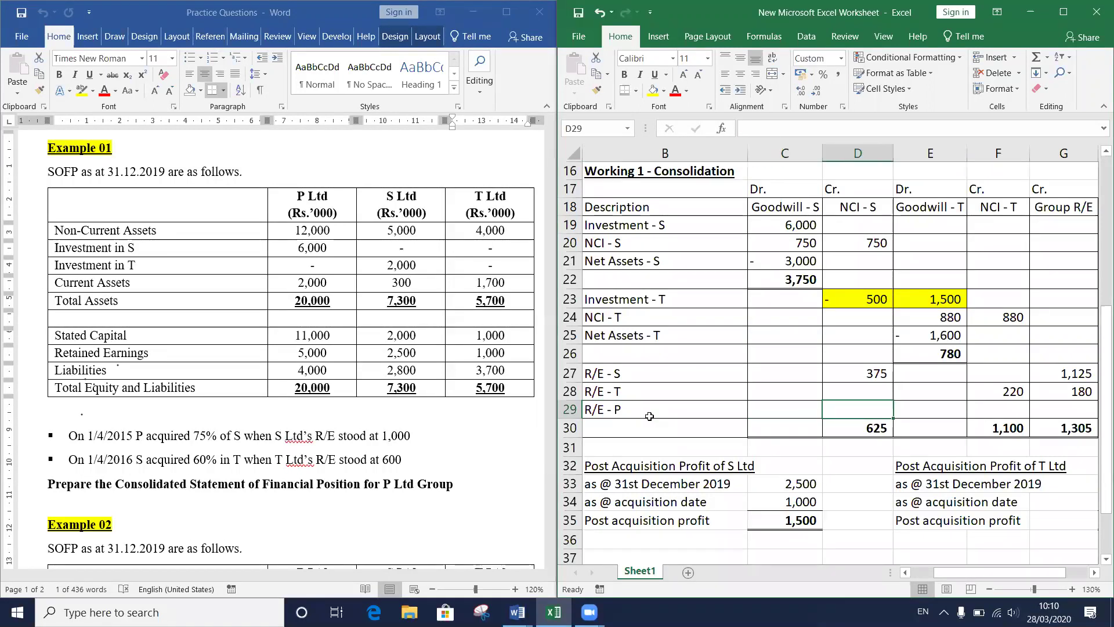
key("Right")
key("Right")
key("Right")
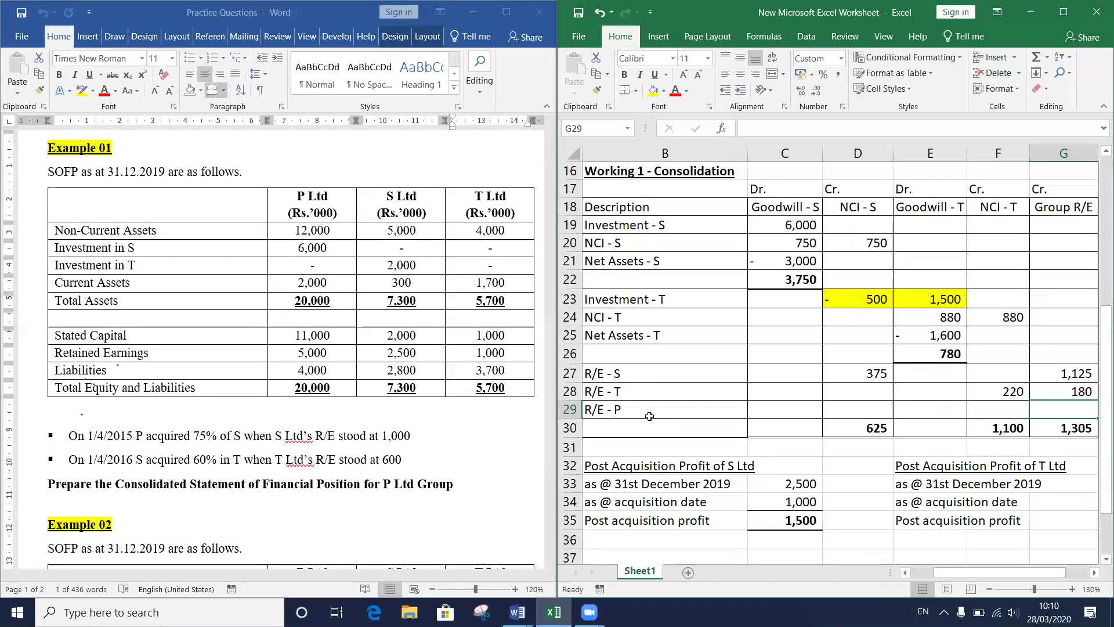
key("Left")
key("Left")
key("Left")
key("Left")
key("Left")
key("Left")
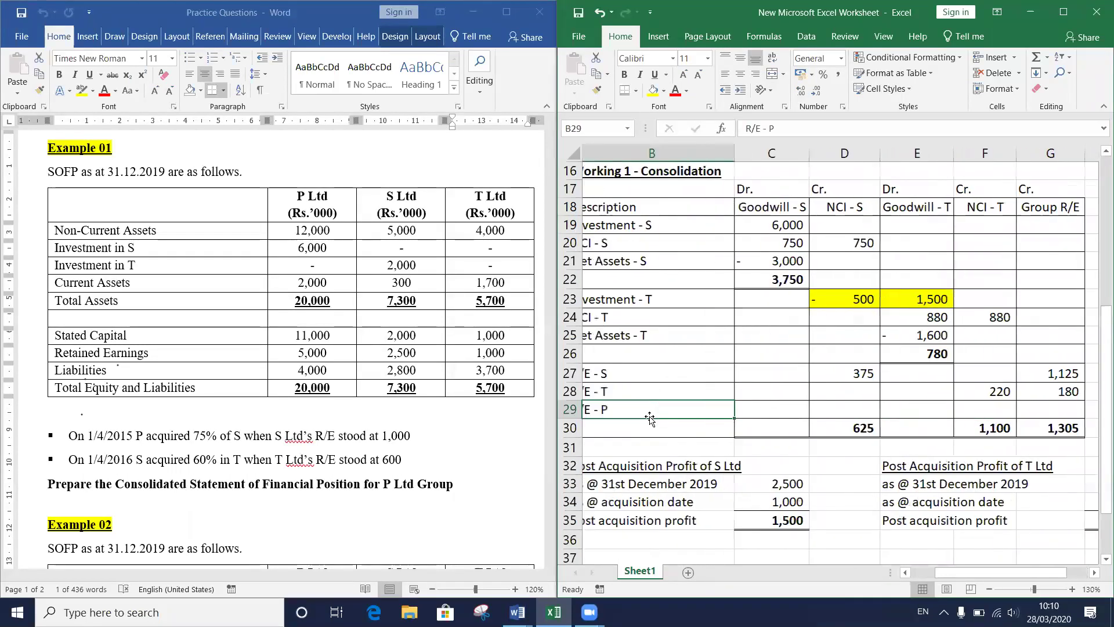
key("Right")
key("Right")
key("Right")
key("Right")
key("Right")
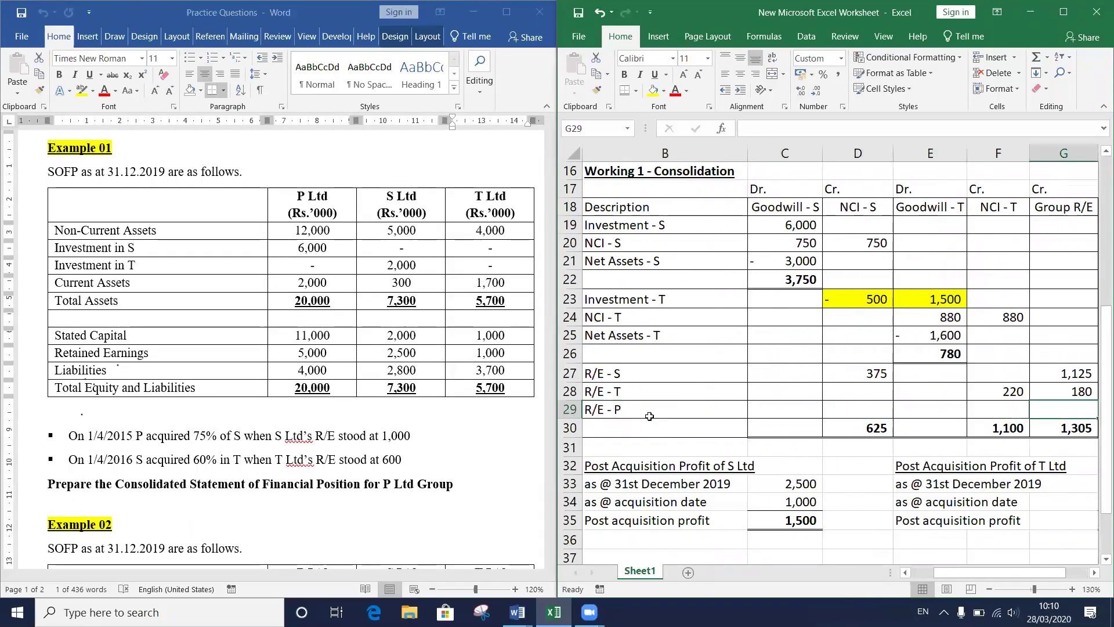
type("5000")
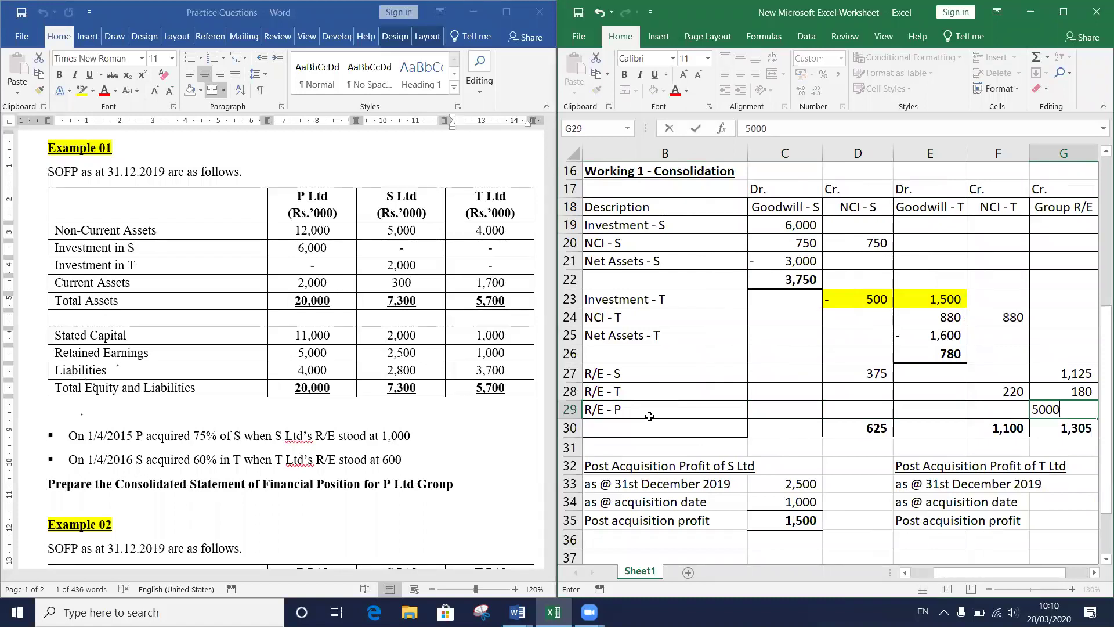
key("Return")
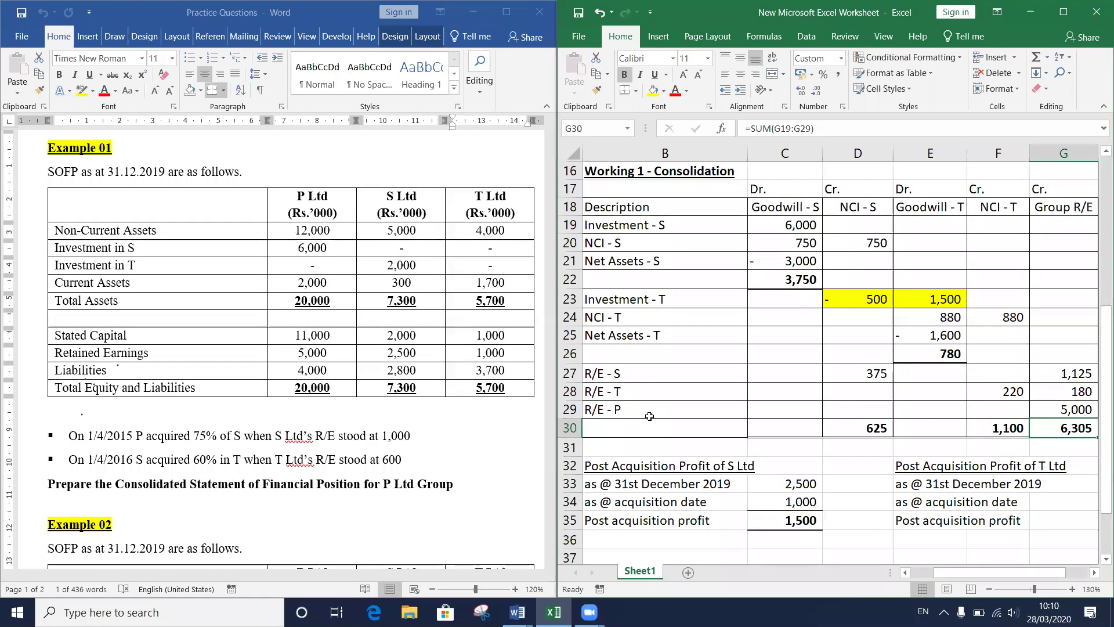
scroll(754, 409, "right", 2)
scroll(827, 403, "left", 1)
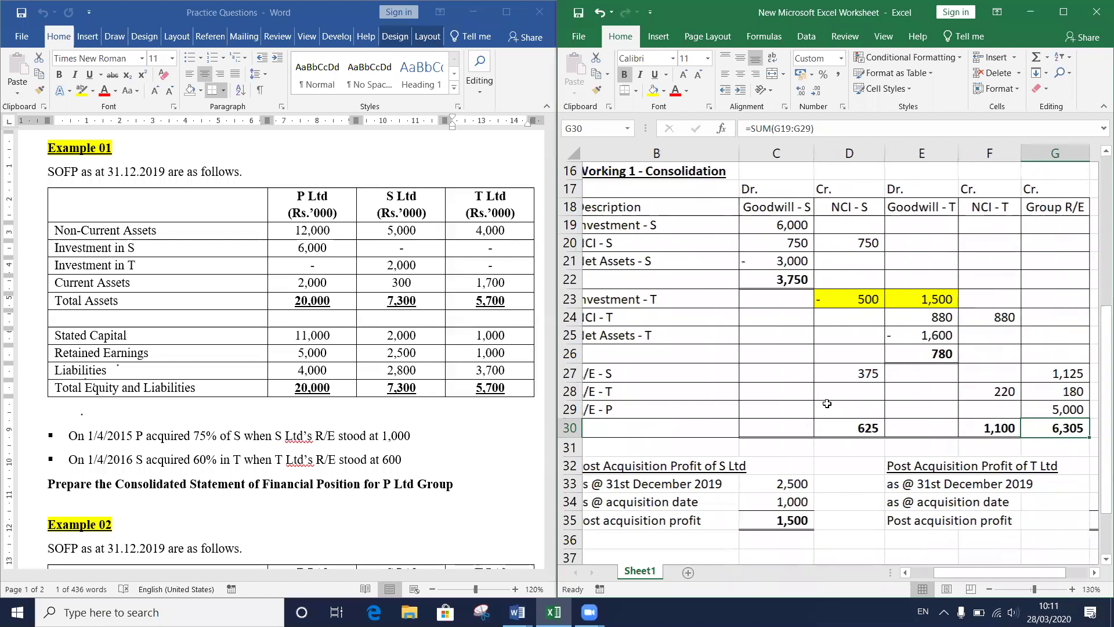
scroll(826, 403, "left", 1)
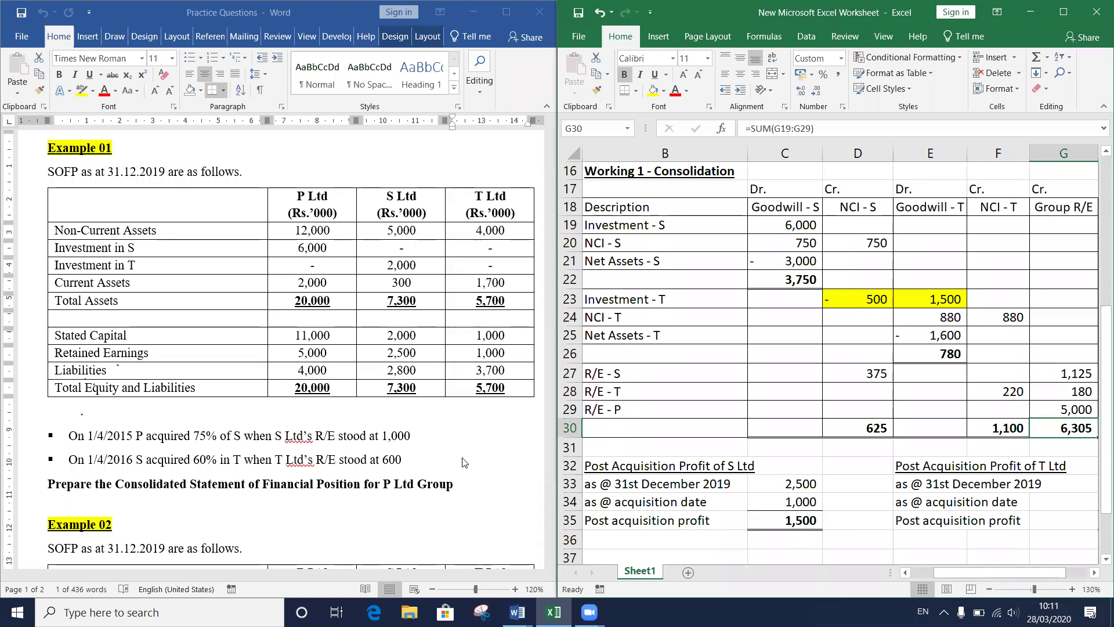
Step: Select the group amounts range E5:E14 in the consolidated statement of financial position
left_click(757, 372)
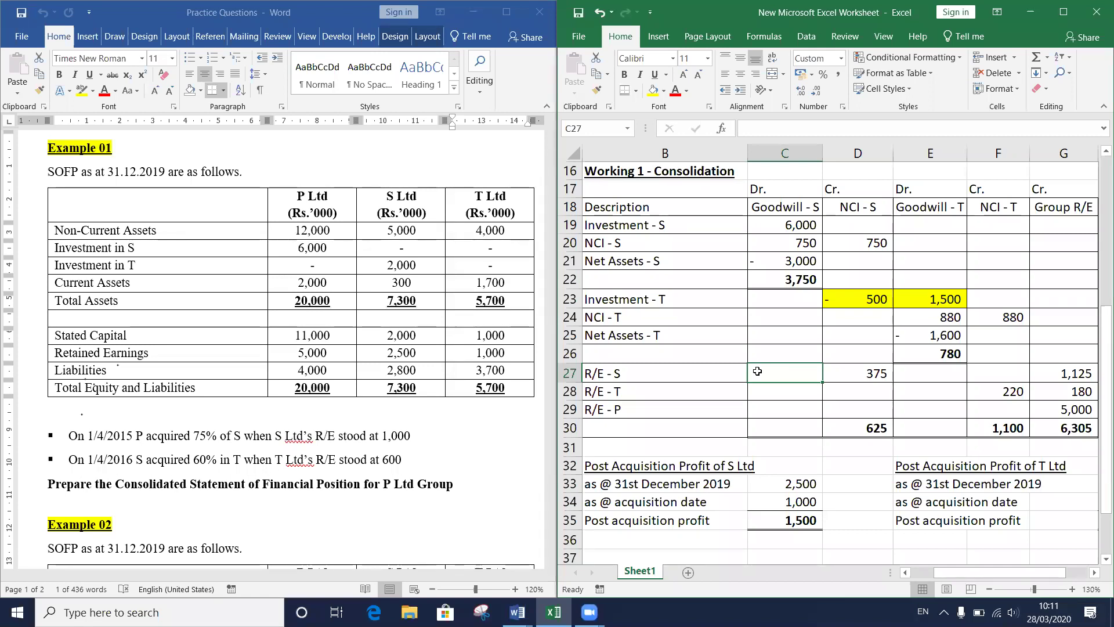
key("Right")
key("Right")
key("Up")
key("Up")
key("Up")
key("Up")
key("Up")
key("Up")
key("Up")
key("Up")
key("Up")
key("Up")
key("Up")
key("Up")
key("Up")
key("Up")
key("Up")
key("Up")
key("Up")
key("Up")
key("Up")
key("Up")
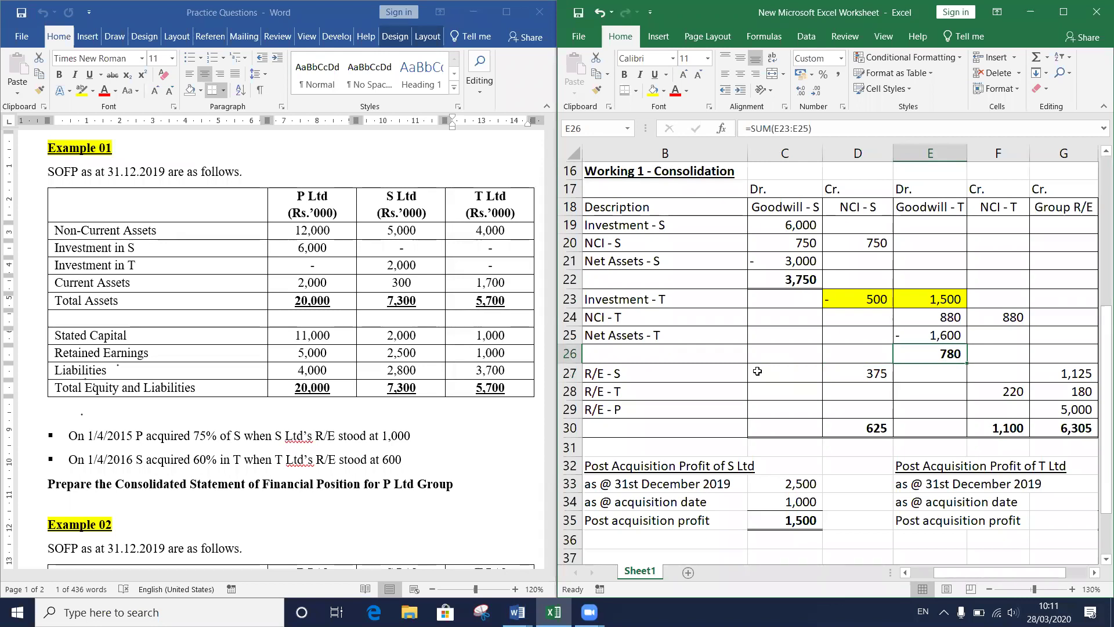
key("shift+Down")
key("shift+Down")
key("shift+Down")
key("shift+Down")
key("shift+Down")
key("shift+Down")
key("shift+Down")
key("shift+Down")
key("shift+Down")
scroll(758, 371, "up", 2)
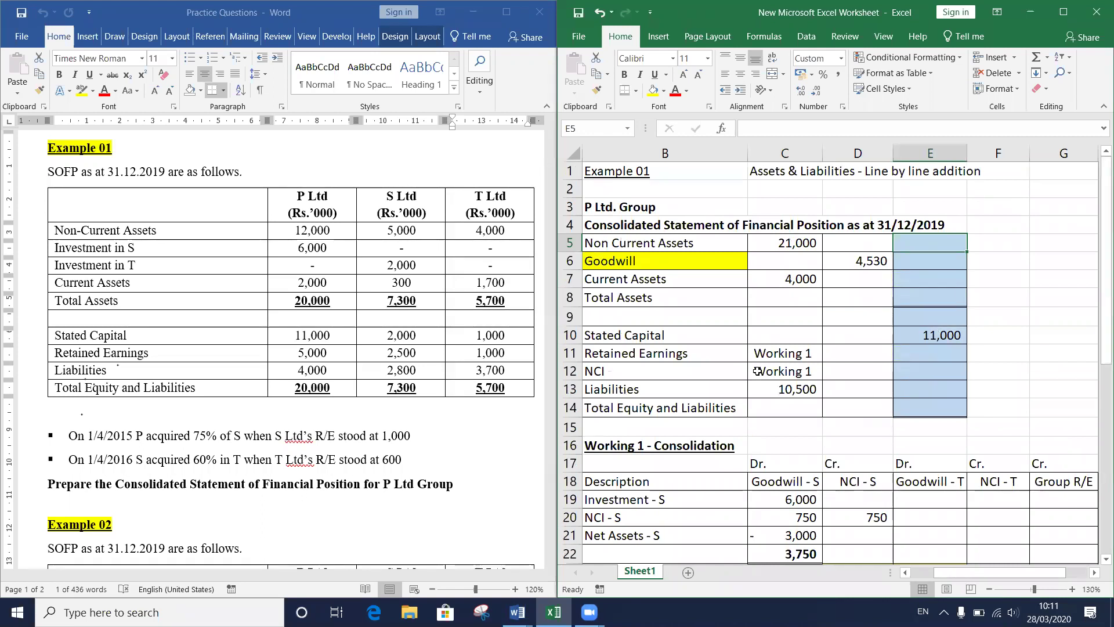
Step: Try to calculate the group's Non Current Assets in E5 with the formula =C5:D5
type("=C5:D5")
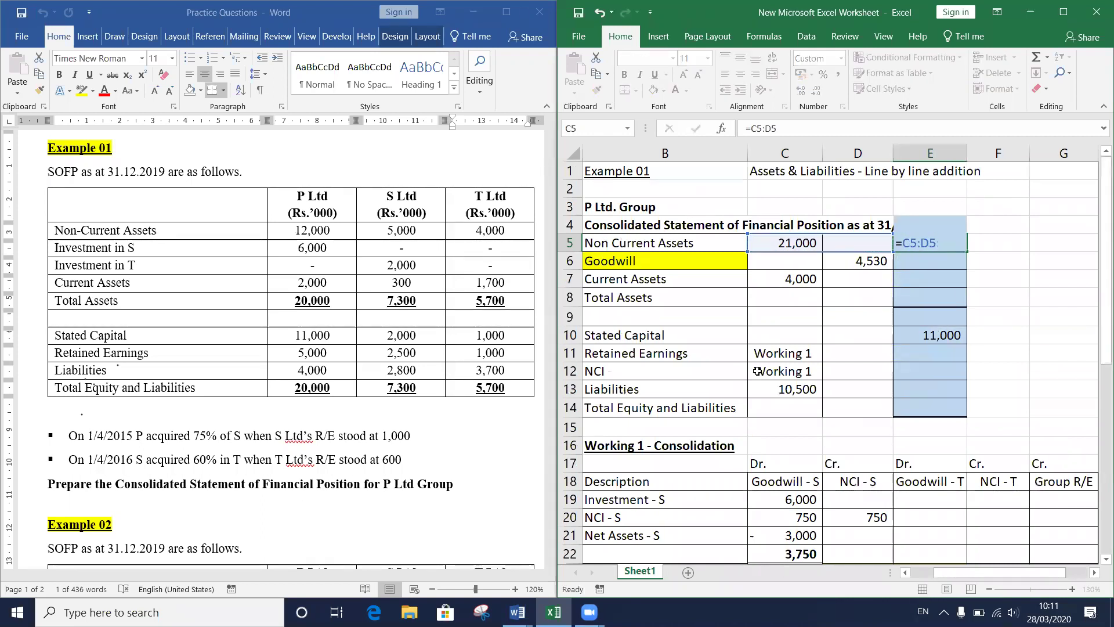
key("ctrl+Return")
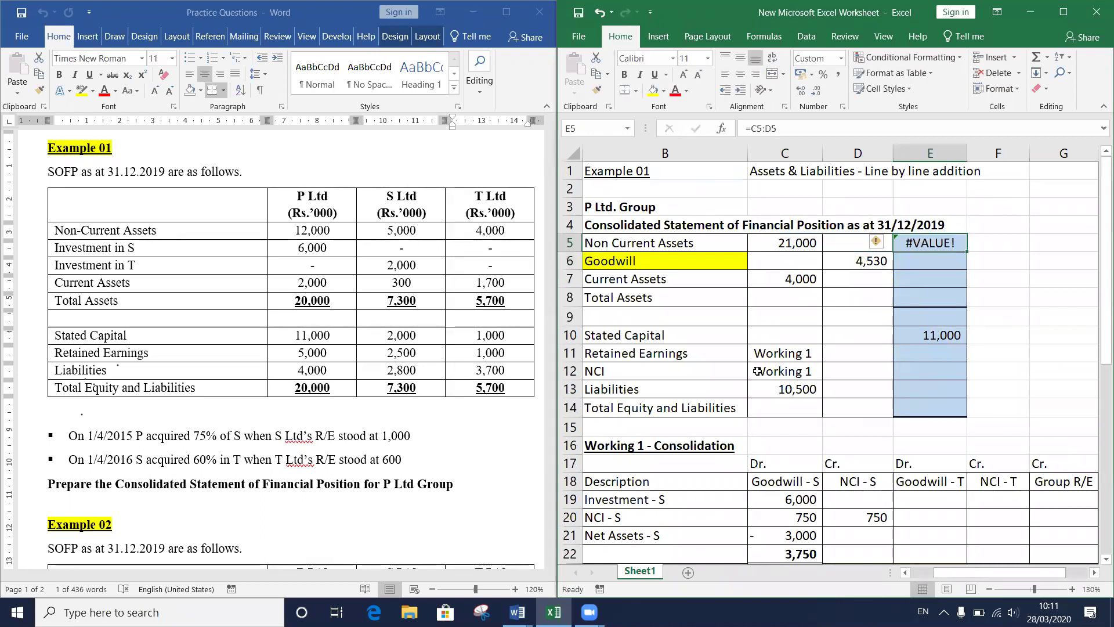
type("=")
key("Left")
key("Left")
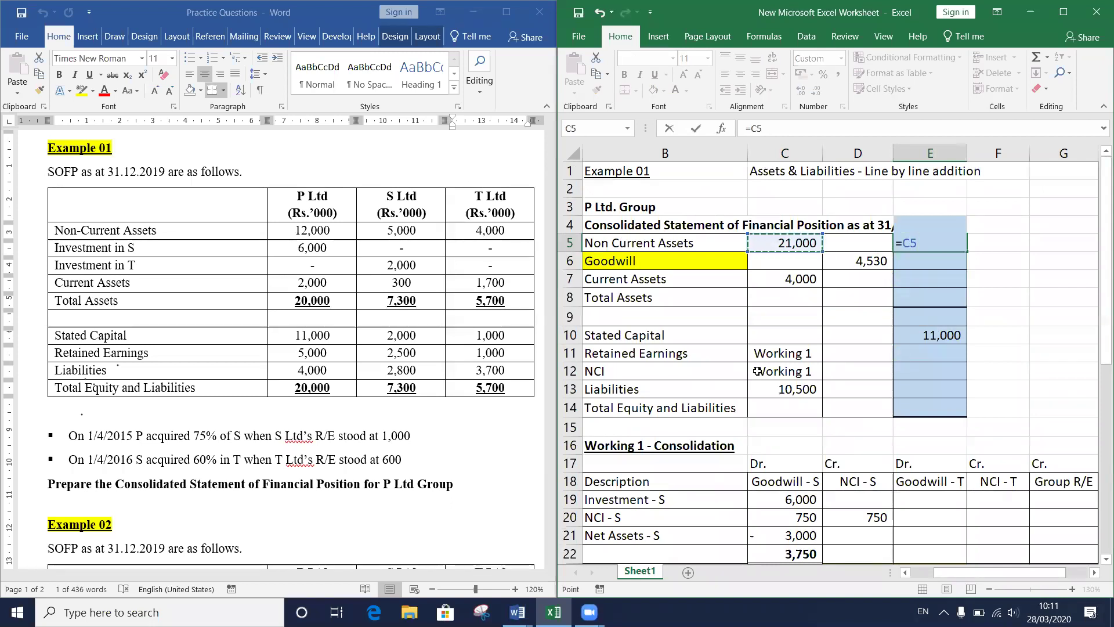
key("BackSpace")
key("BackSpace")
key("BackSpace")
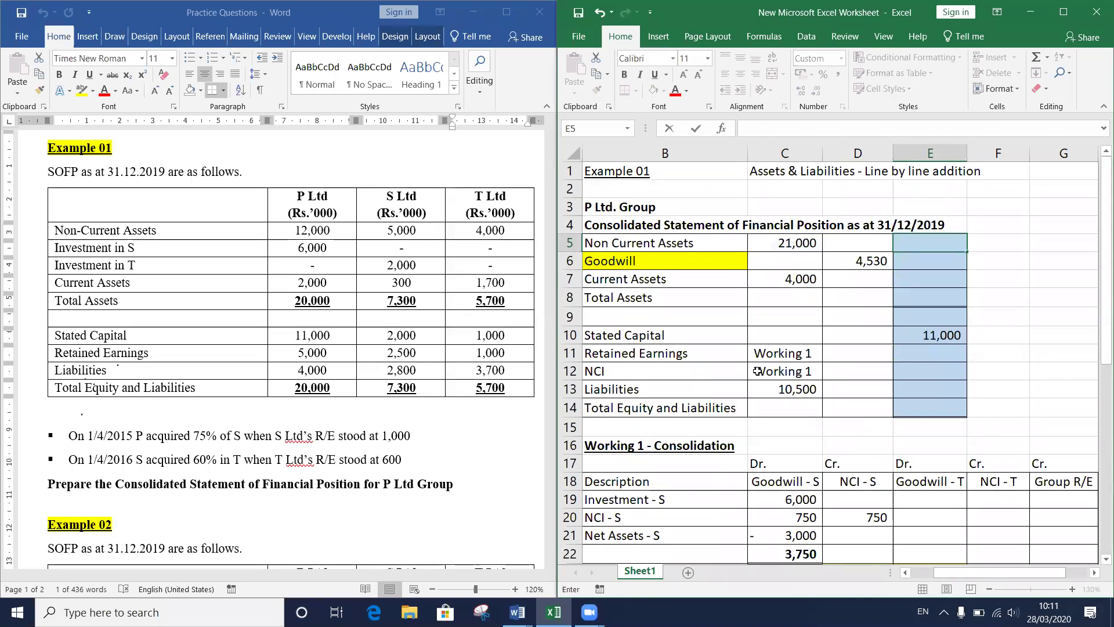
key("Escape")
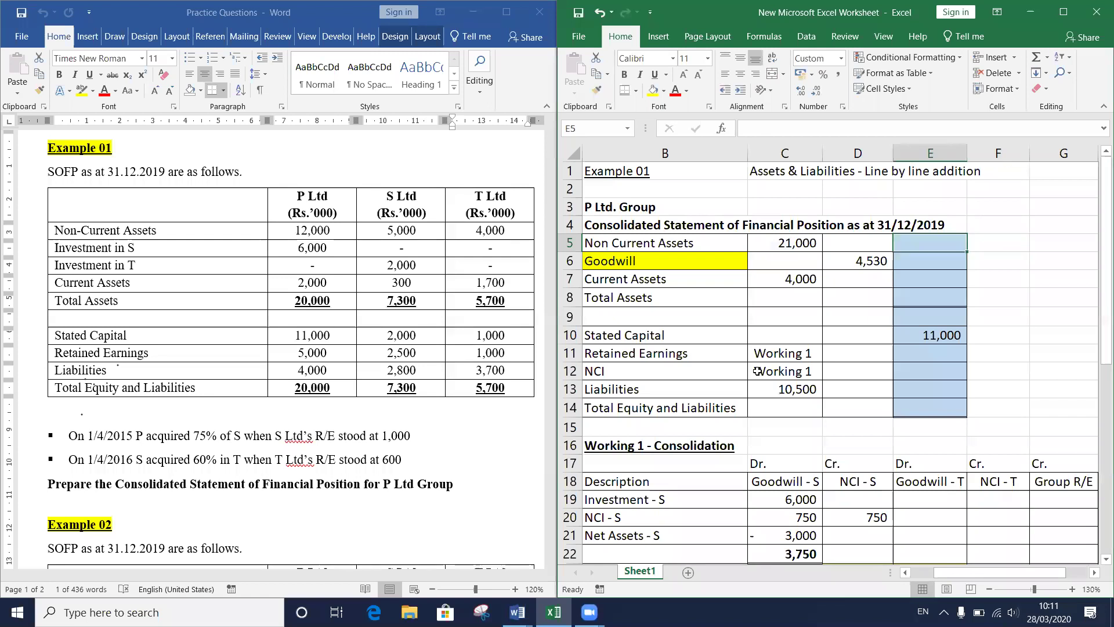
Step: Calculate Non Current Assets in E5 with =SUM(C5:D5) and keep E5:E14 selected for the remaining lines
key("alt+equal")
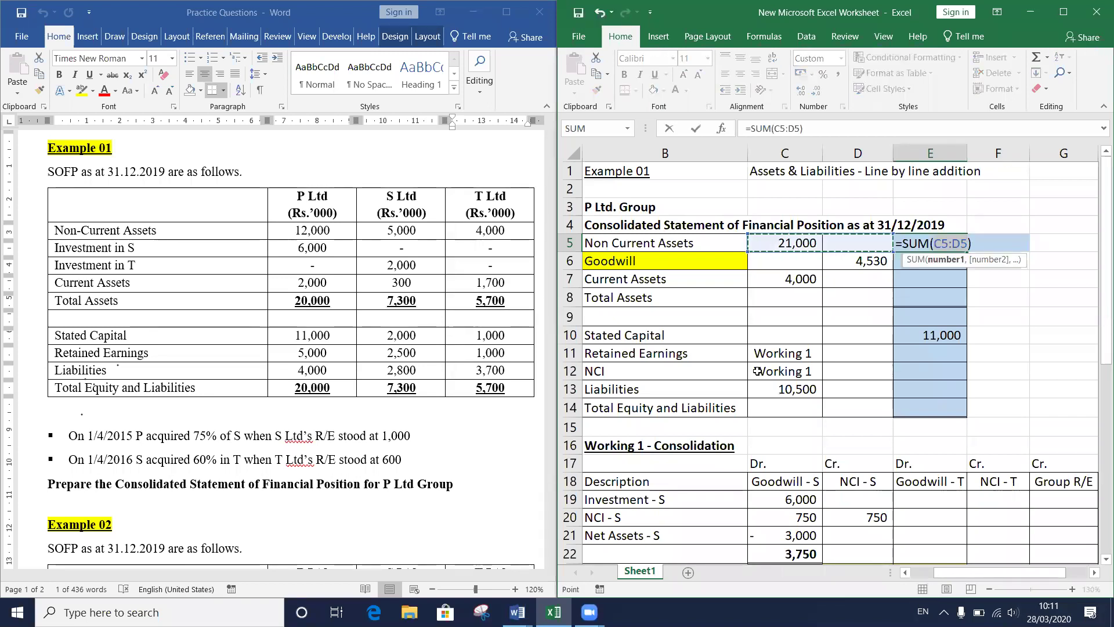
key("Return")
key("Up")
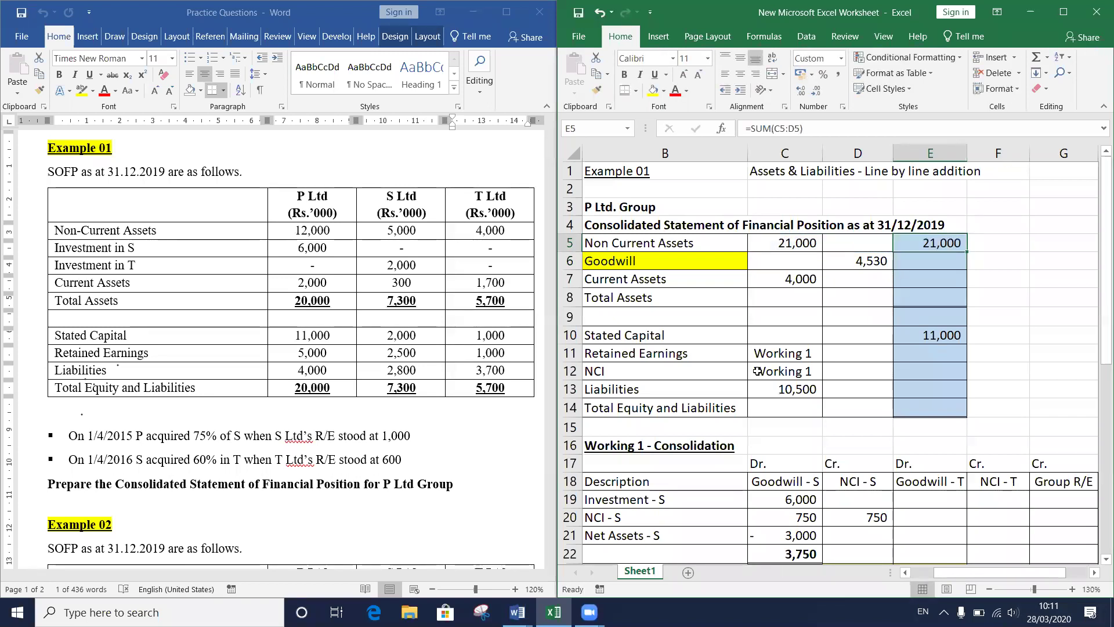
key("shift+Down")
key("shift+Down")
key("shift+Down")
key("shift+Down")
key("shift+Down")
key("shift+Down")
key("shift+Down")
key("shift+Down")
key("shift+Down")
key("Return")
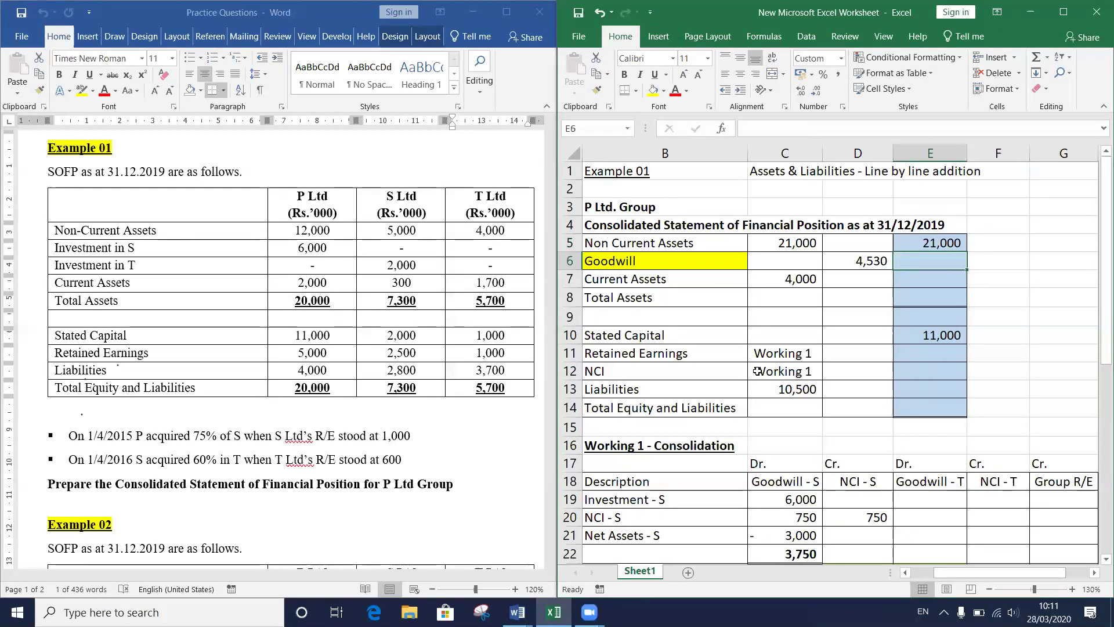
type("=")
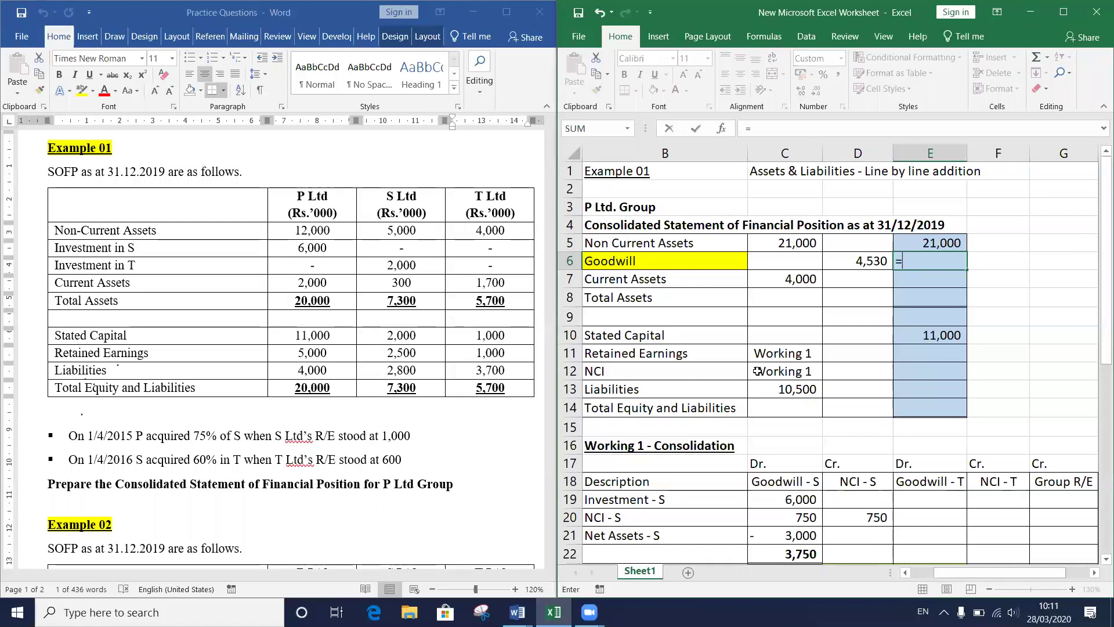
key("Left")
key("Left")
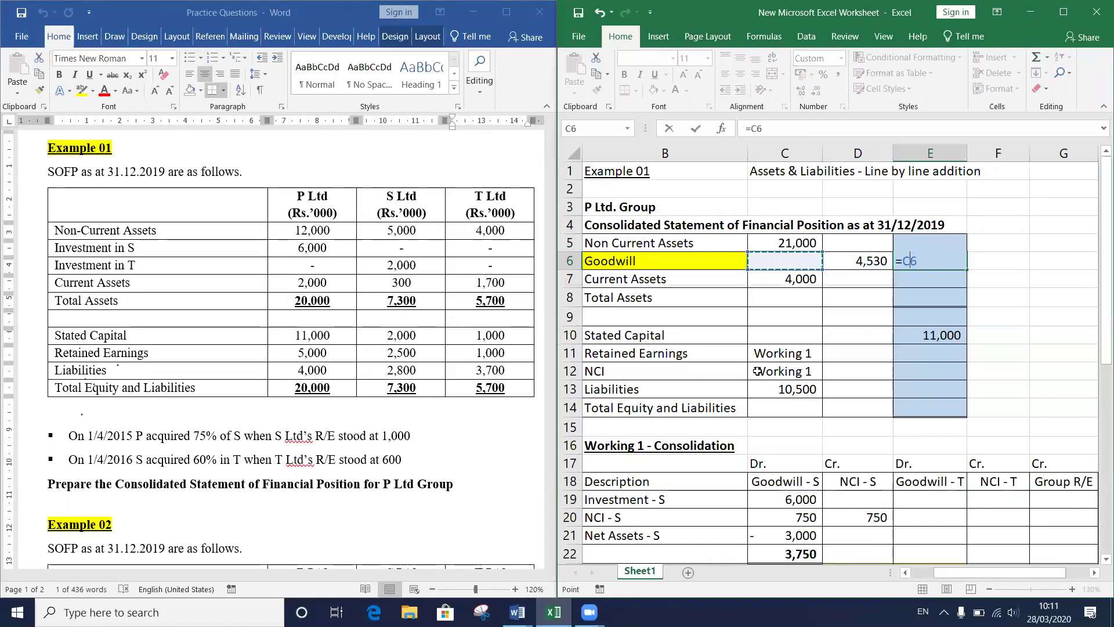
key("BackSpace")
key("BackSpace")
key("BackSpace")
key("Escape")
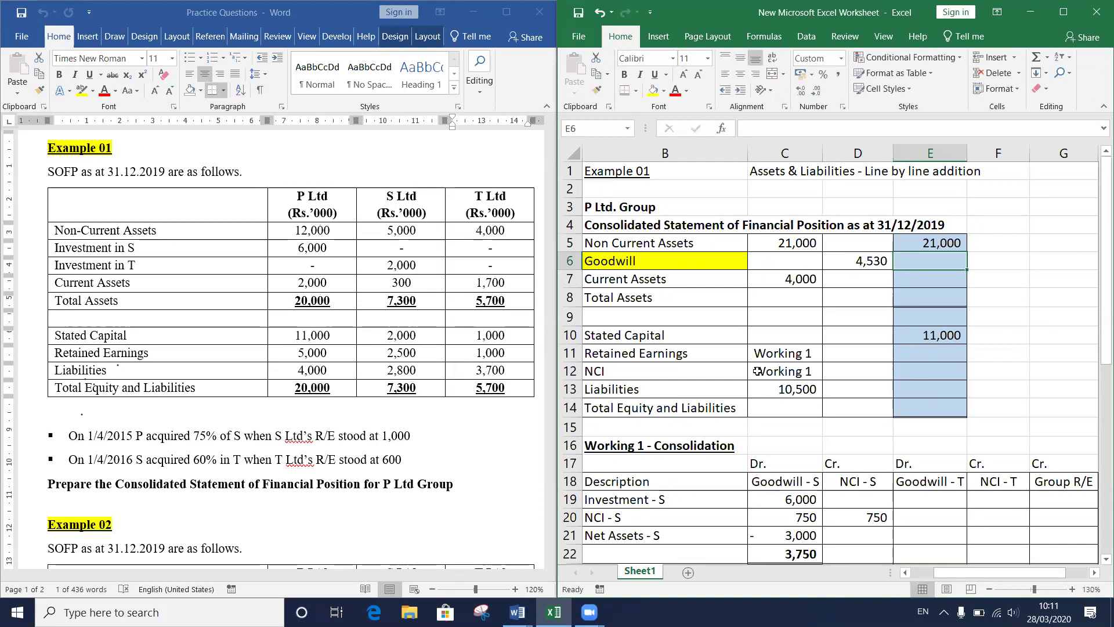
Step: Calculate the Goodwill line in E6 with the formula =SUM(C6:D6)
type("=sum(d6)")
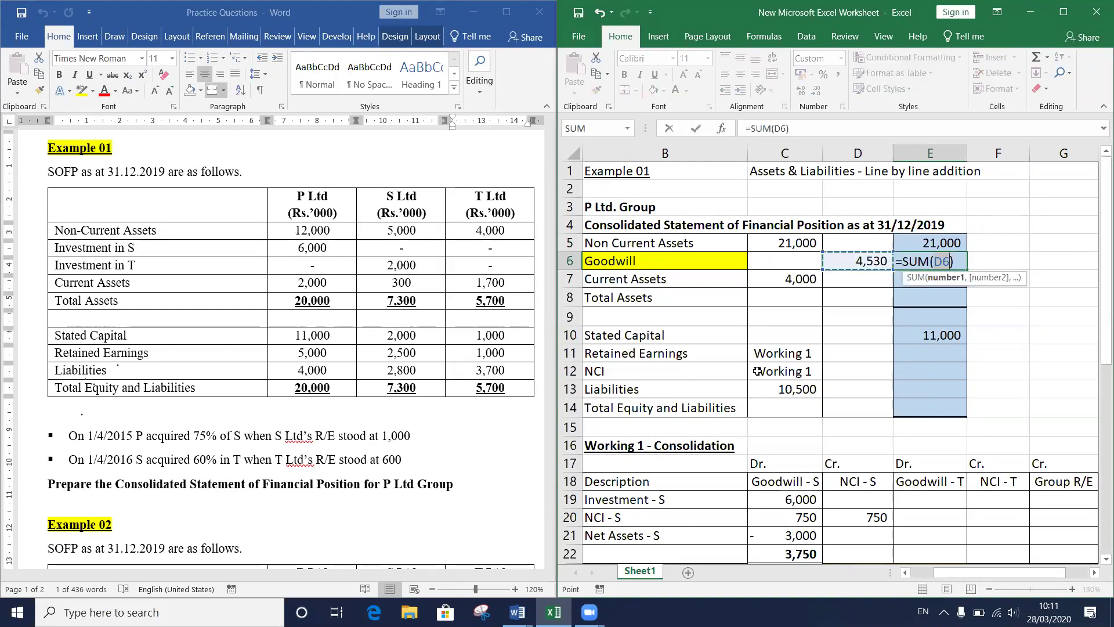
key("ctrl+Return")
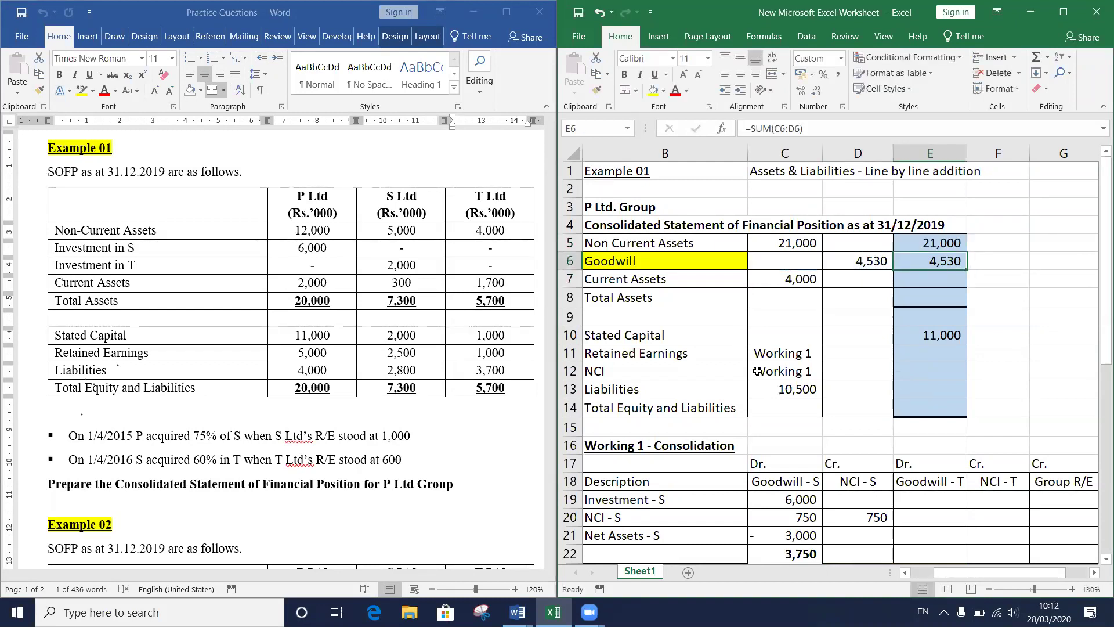
key("Down")
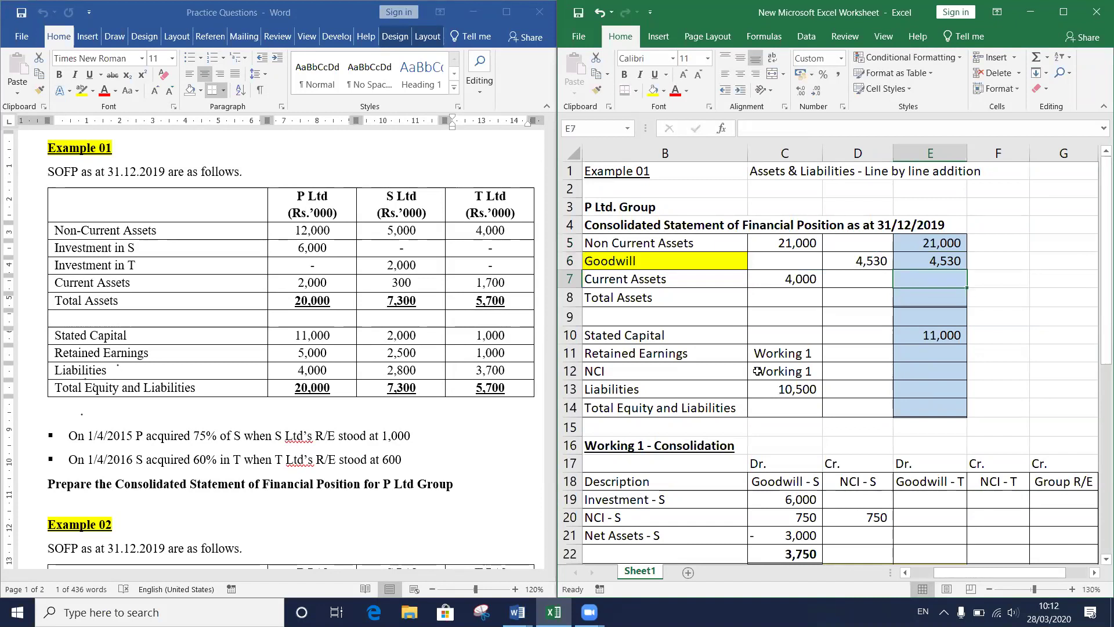
Step: Calculate the Current Assets line in E7 with the formula =SUM(C7:D7)
key("alt+equal")
key("Up")
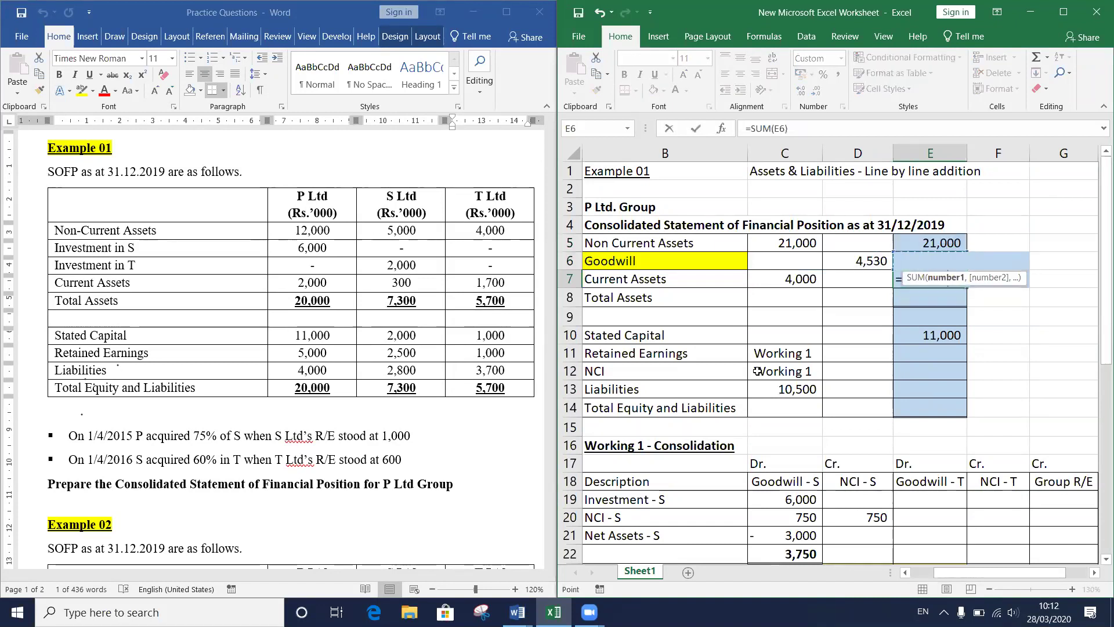
key("Left")
key("Left")
key("Down")
key("shift+Right")
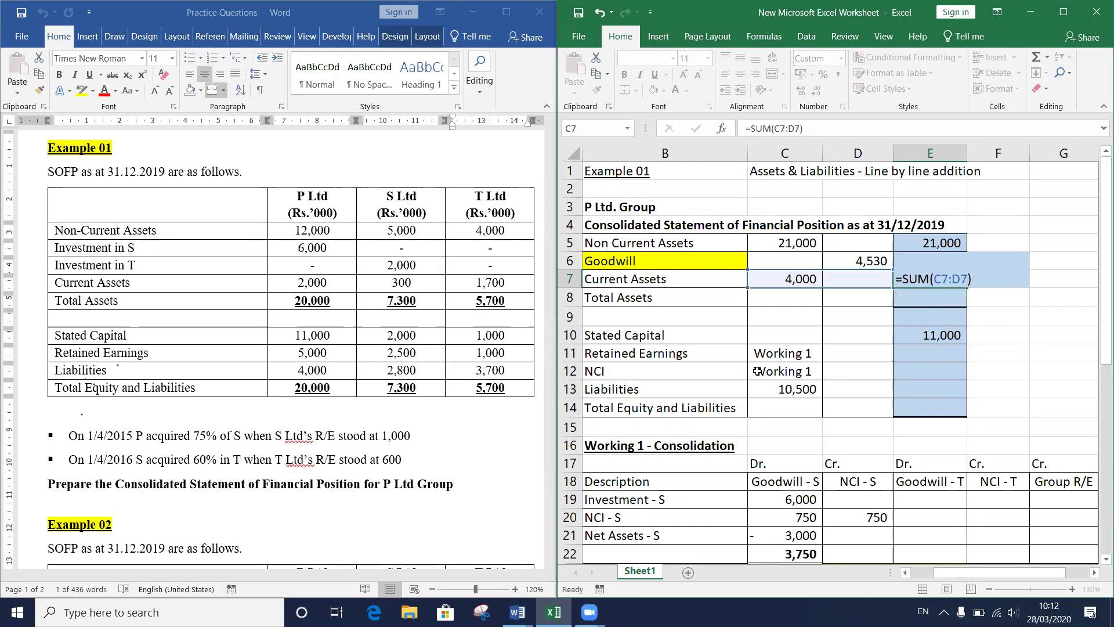
key("ctrl+Return")
Step: Total the group's assets in the Total Assets row, cell E8, using AutoSum
key("Down")
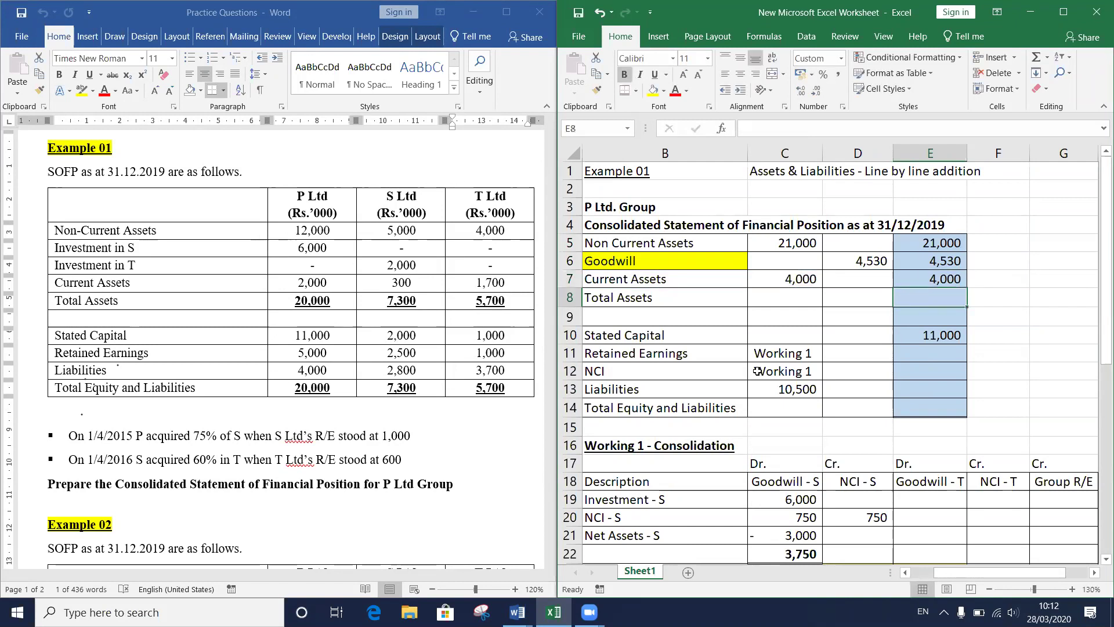
key("alt+equal")
key("Return")
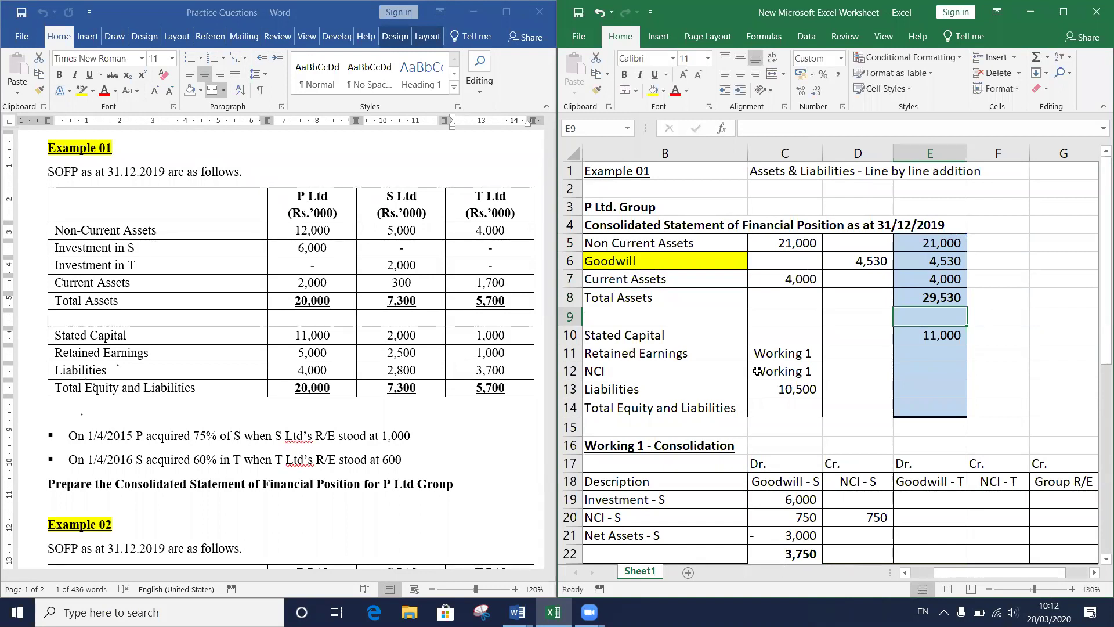
Step: Highlight the NCI label in cell B12 of the statement with yellow fill
key("Down")
key("Down")
key("Down")
key("Down")
key("Down")
key("Down")
key("Down")
key("Down")
key("Down")
key("Right")
key("Left")
key("Up")
key("Up")
key("Up")
key("Up")
key("Up")
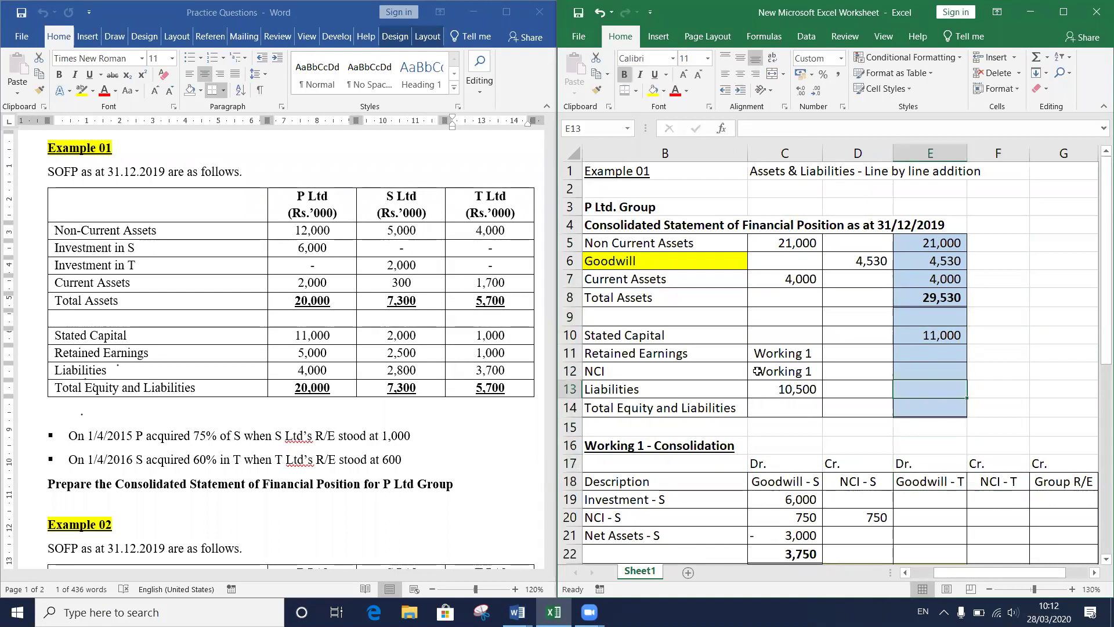
key("Up")
key("Left")
key("Left")
key("Left")
key("Up")
key("Down")
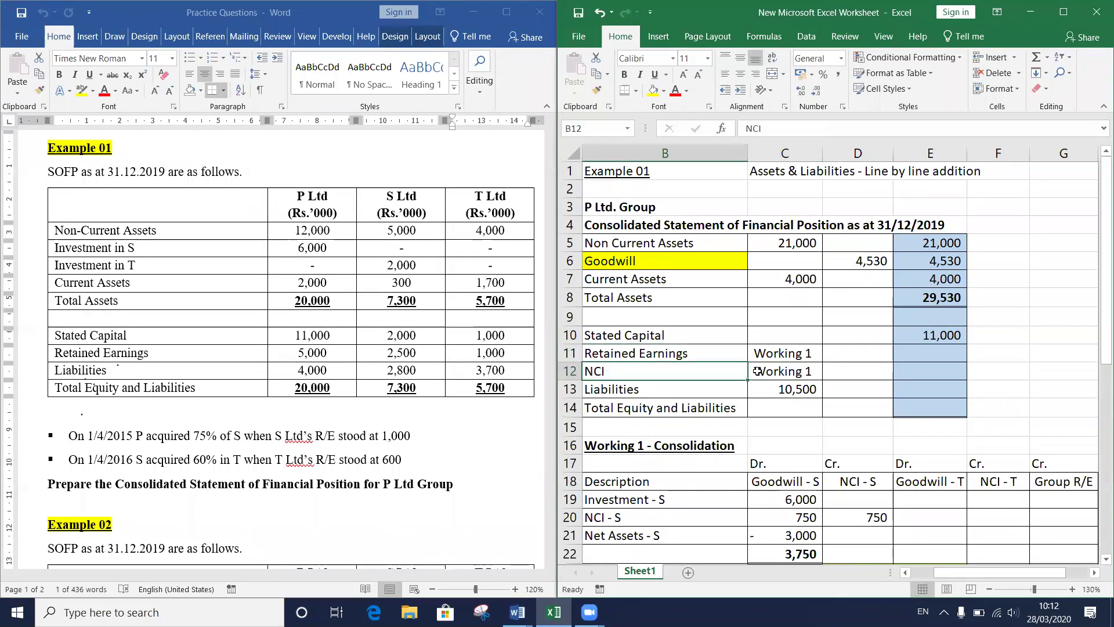
left_click(653, 90)
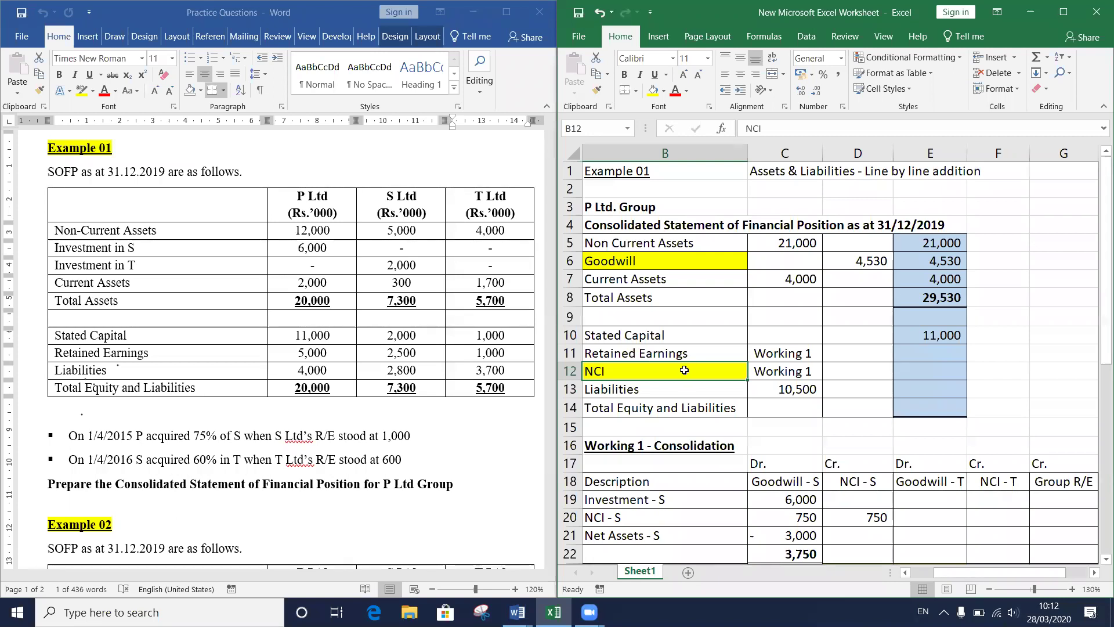
Step: Highlight the Group R/E total in cell G30 of Working 1 with yellow fill
key("Up")
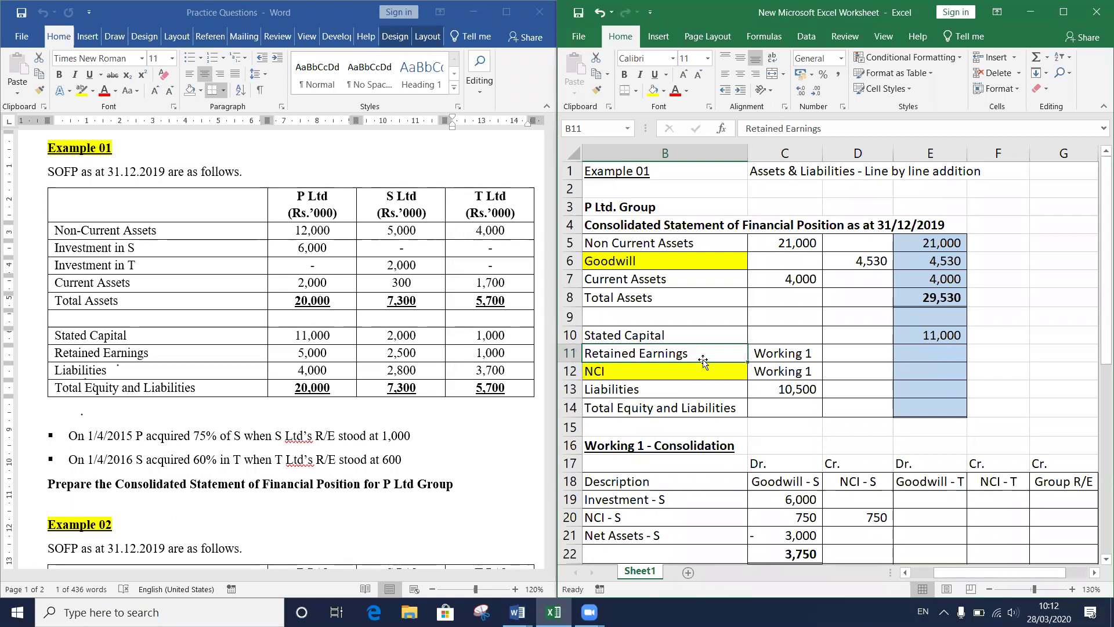
key("Right")
key("Right")
key("Right")
key("Down")
key("Down")
key("Down")
key("Down")
key("Down")
key("Down")
key("Down")
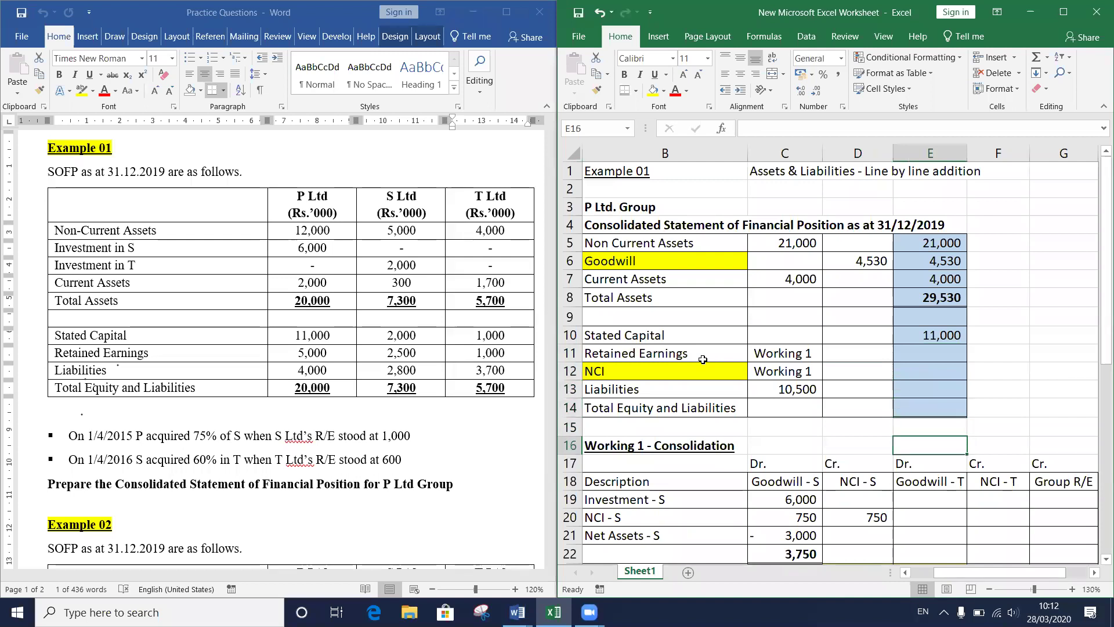
key("Right")
key("Right")
key("Down")
key("Down")
key("Down")
key("Down")
key("Down")
key("Down")
key("Down")
key("Down")
key("Down")
key("Down")
key("Down")
key("Down")
key("Down")
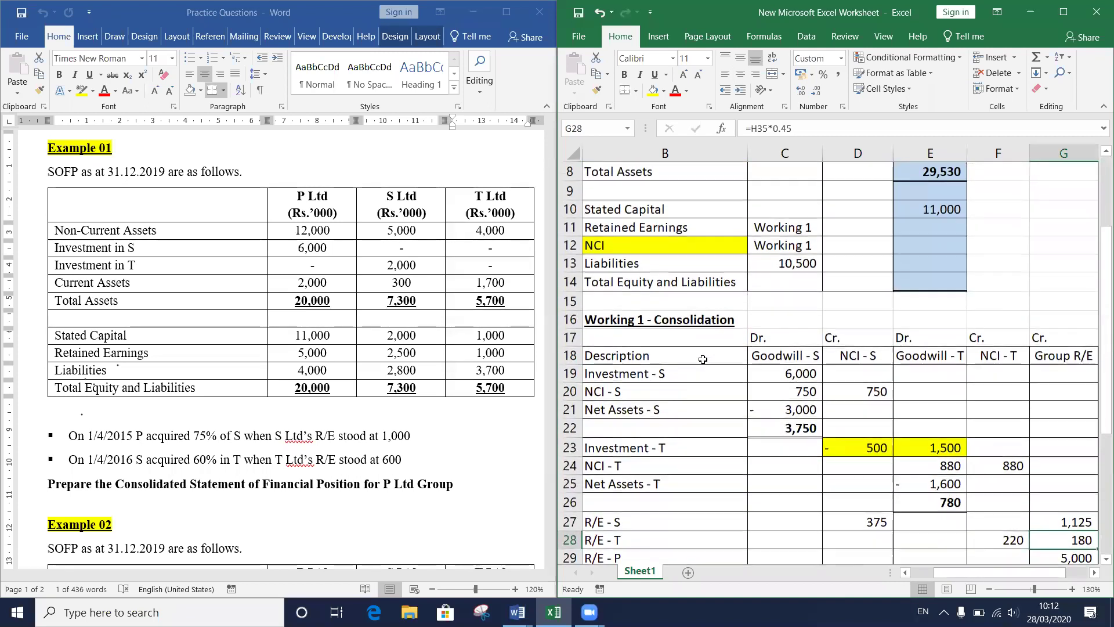
key("Up")
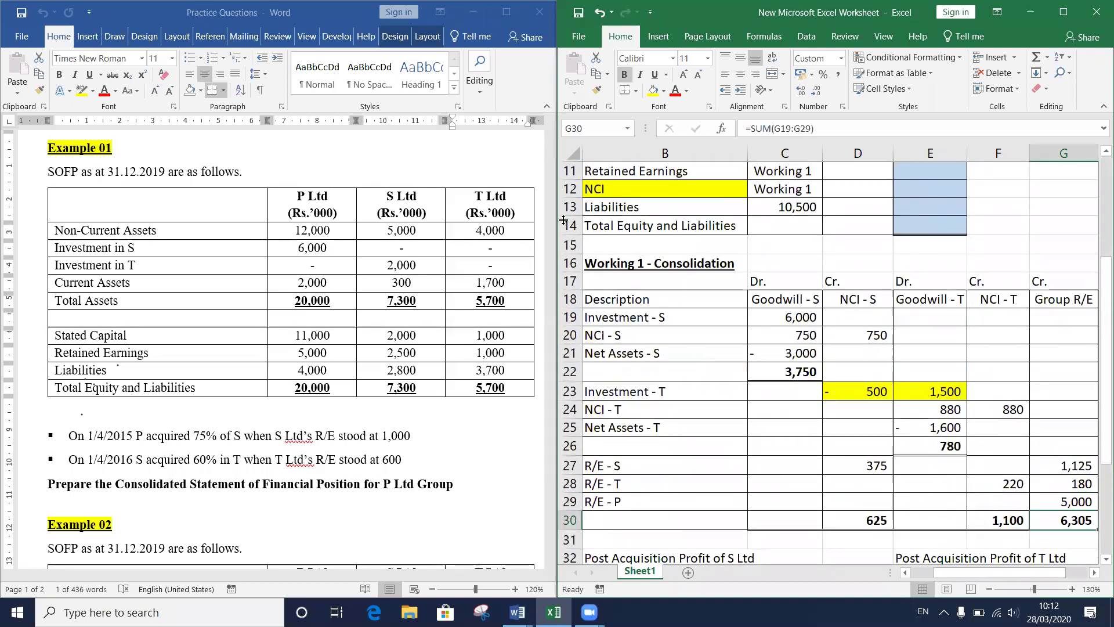
left_click(653, 92)
Step: Link the Retained Earnings amount in E11 to the Group R/E total with the formula =G30
left_click(871, 184)
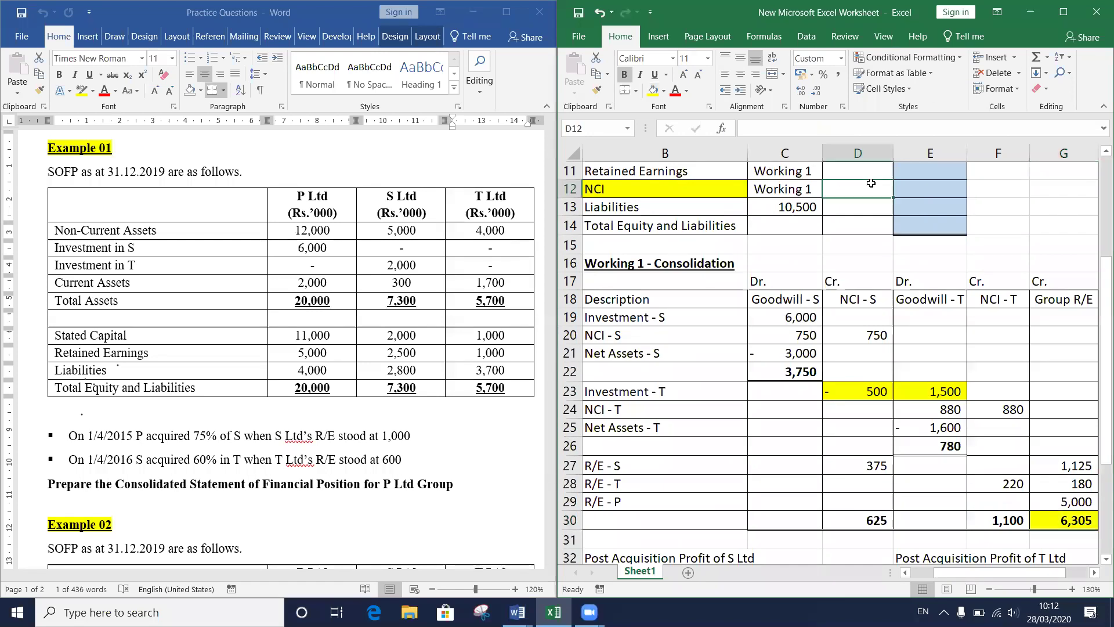
key("Up")
key("Right")
scroll(871, 184, "up", 1)
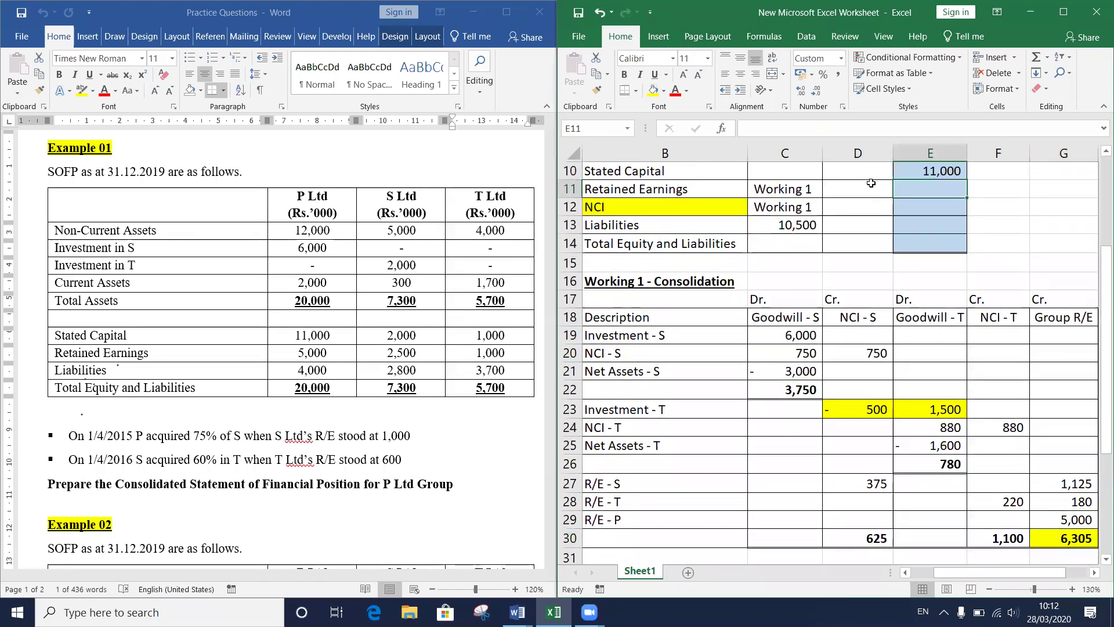
type("=")
left_click(1059, 537)
key("Return")
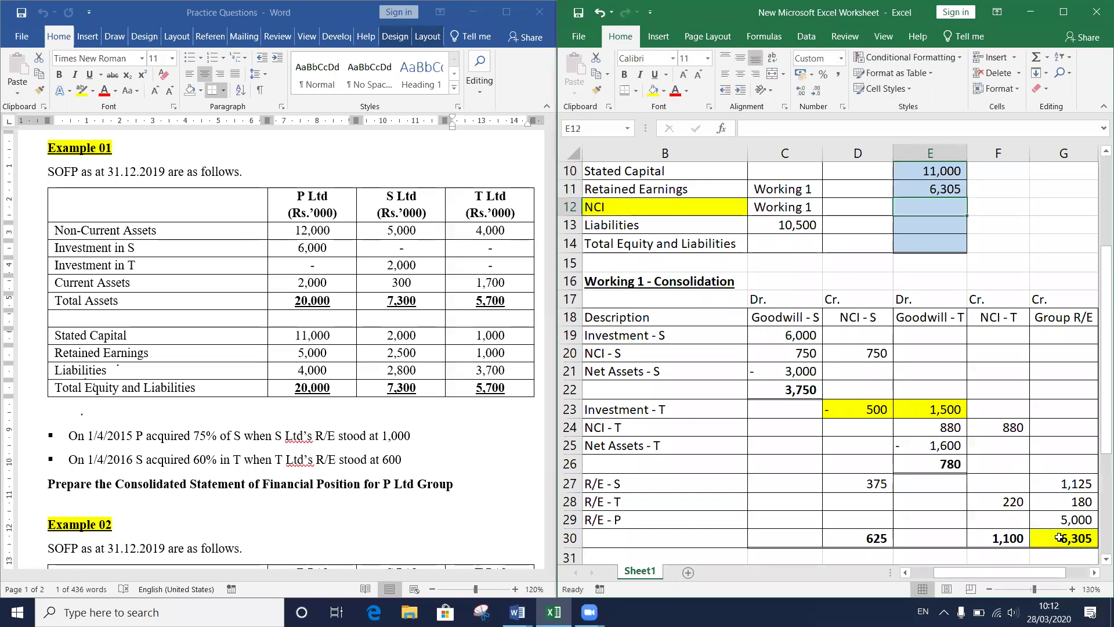
Step: Calculate the NCI line in E12 by adding the NCI - S and NCI - T totals with =D30+F30
type("=")
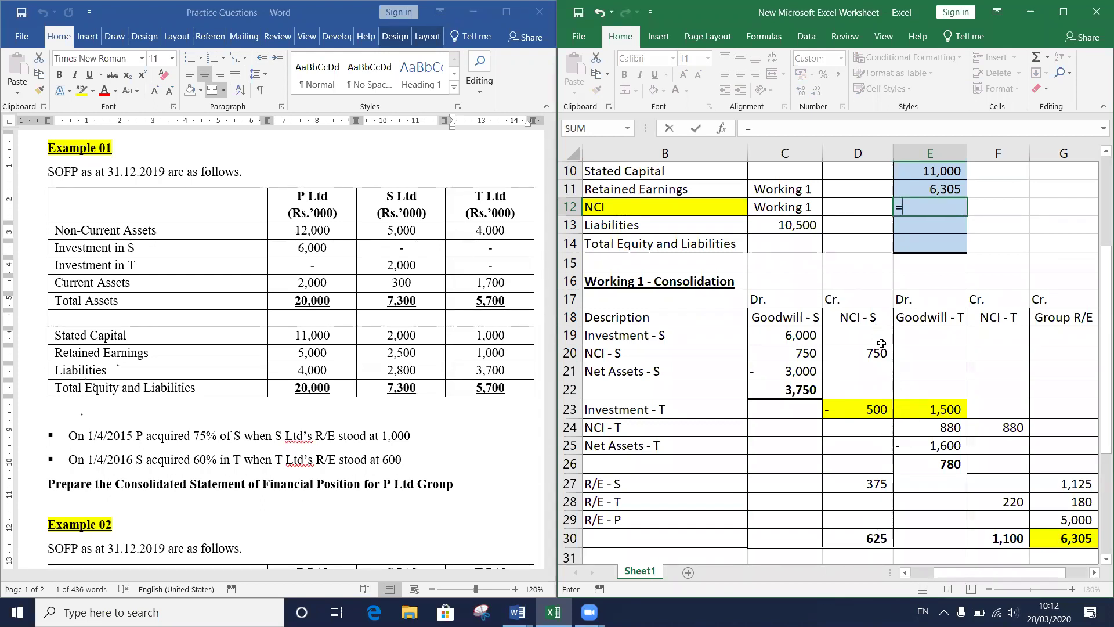
left_click(866, 539)
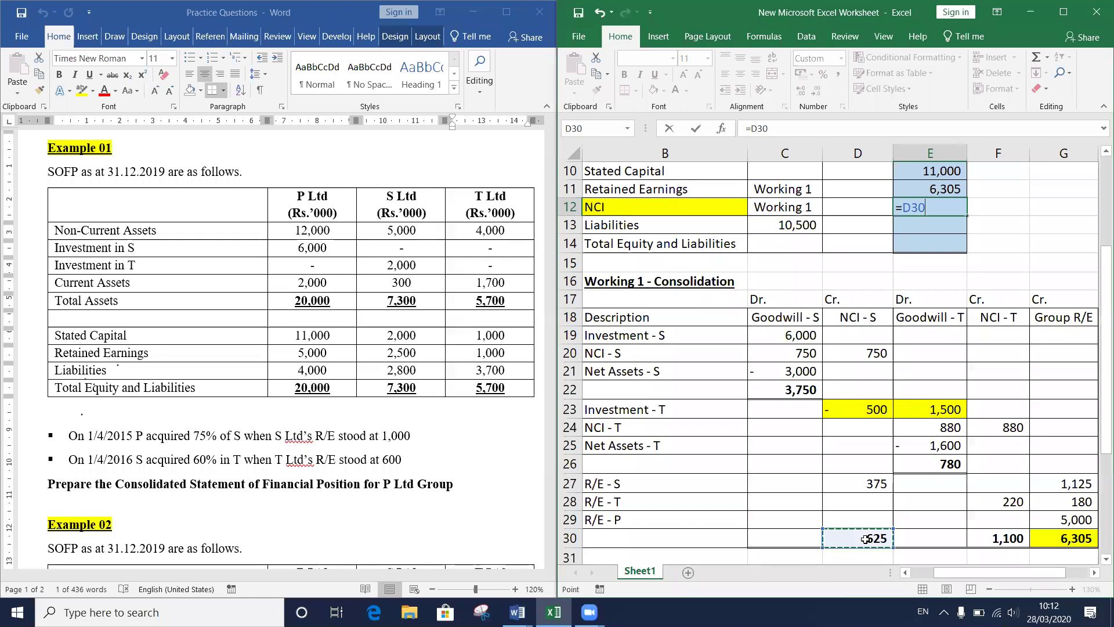
type("+")
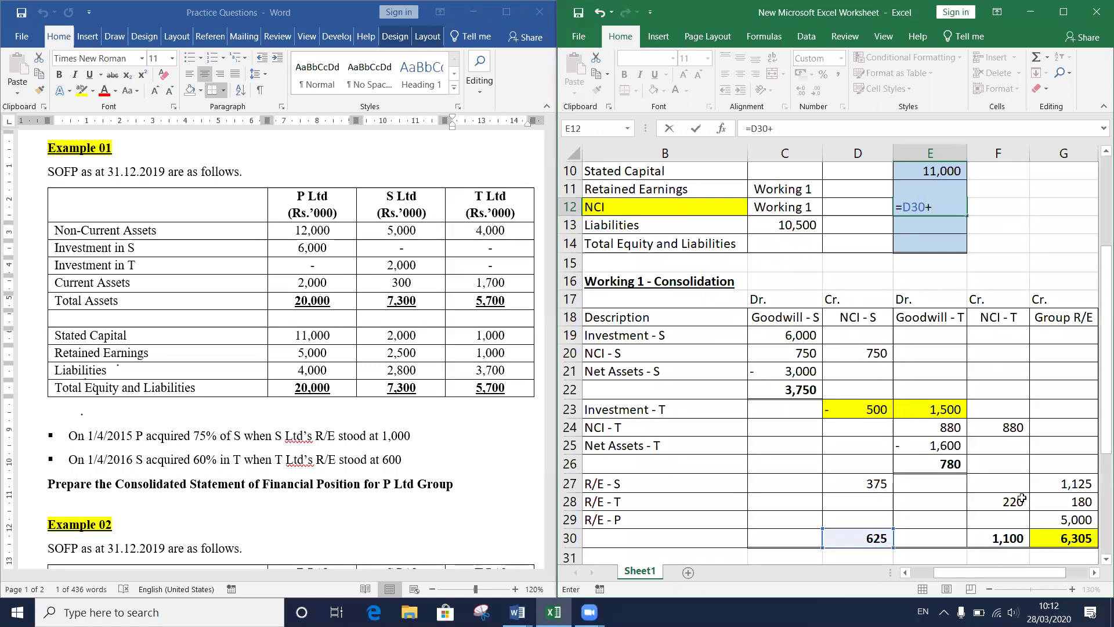
left_click(1007, 538)
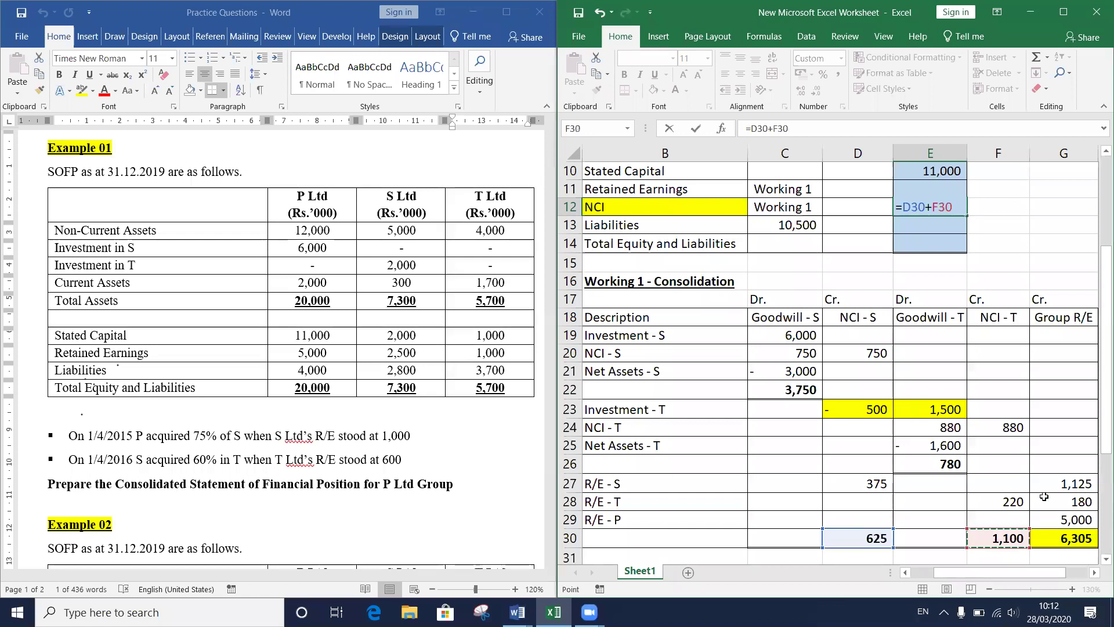
key("Return")
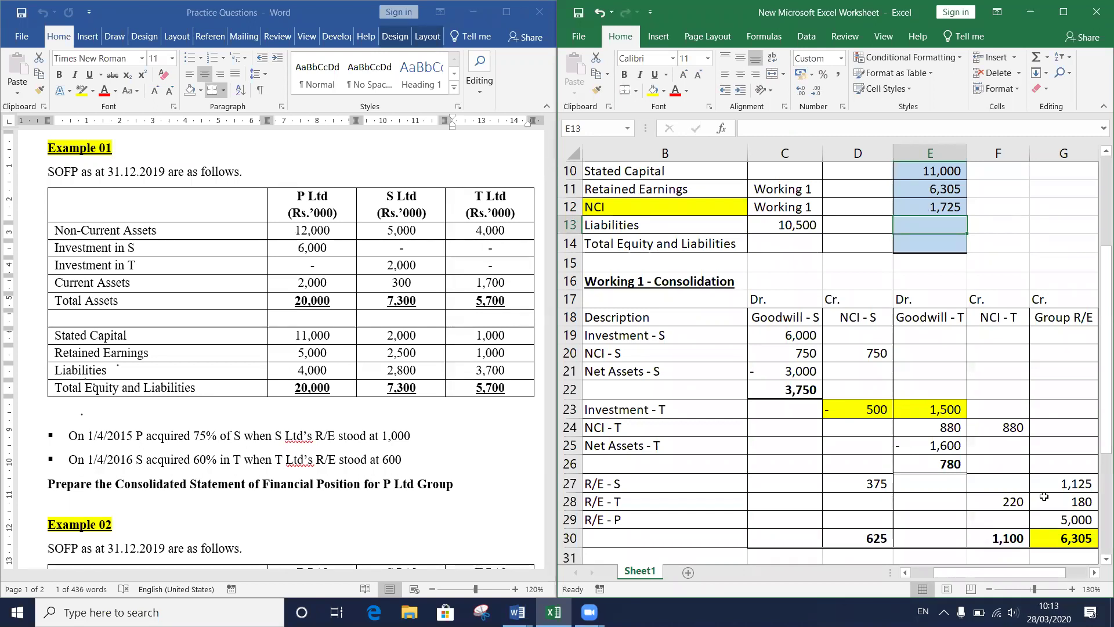
Step: Calculate the Liabilities line in E13 with the formula =SUM(C13)
key("alt+equal")
key("Left")
key("Left")
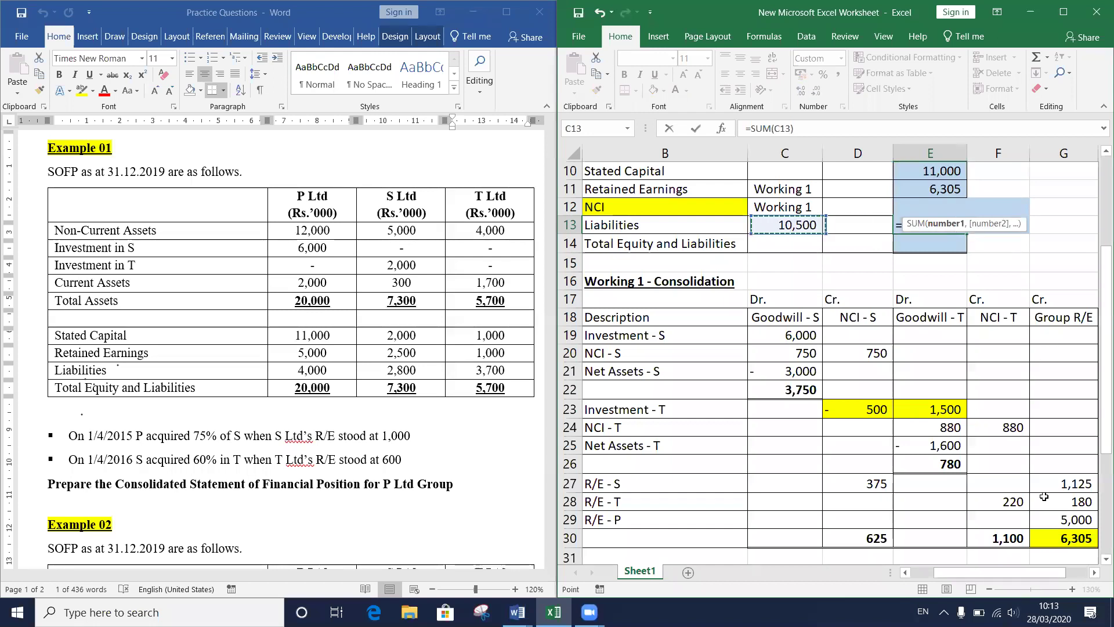
key("Return")
Step: Total the Equity and Liabilities row in cell E14 with the AutoSum formula =SUM(E10:E13)
key("Up")
key("Up")
key("Up")
key("Up")
key("Up")
key("Up")
key("Up")
key("Up")
key("Up")
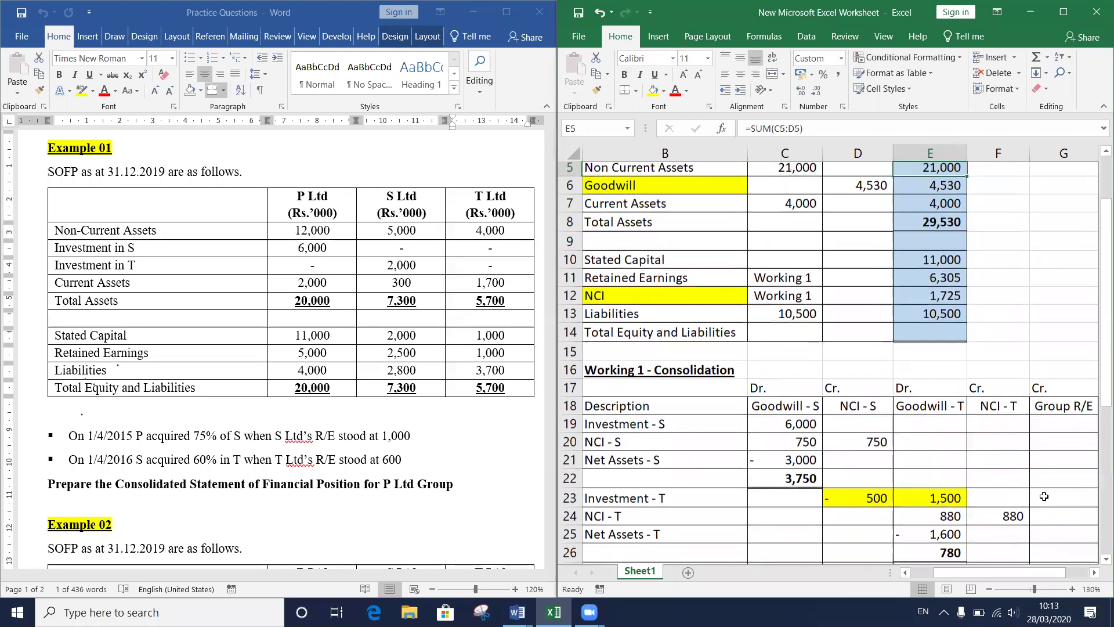
key("Up")
key("Up")
key("Up")
key("Up")
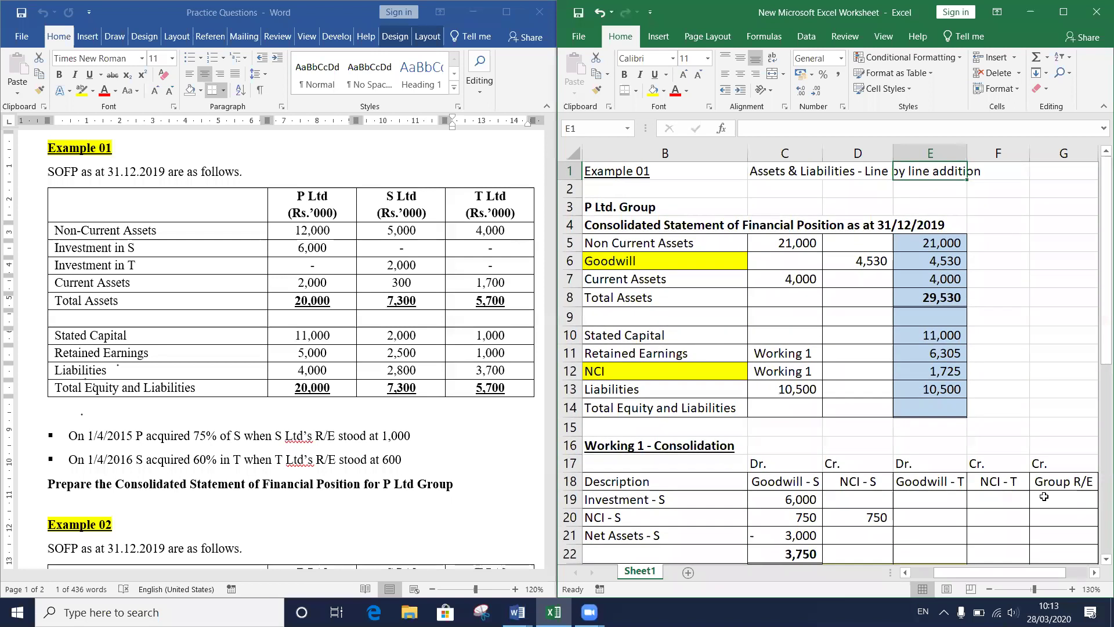
left_click(921, 407)
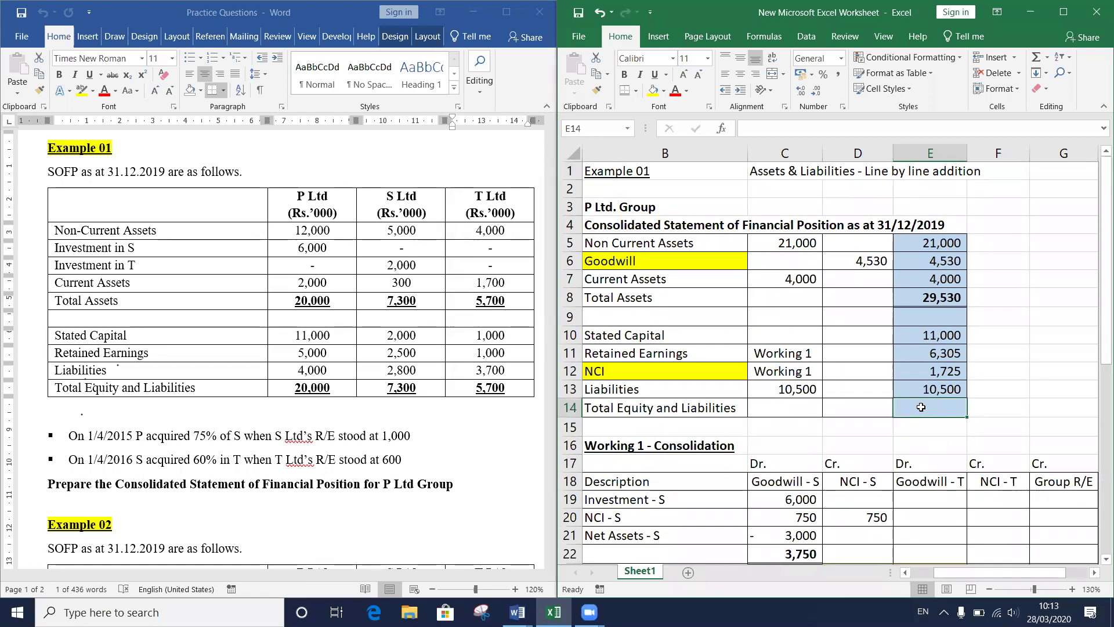
key("alt+equal")
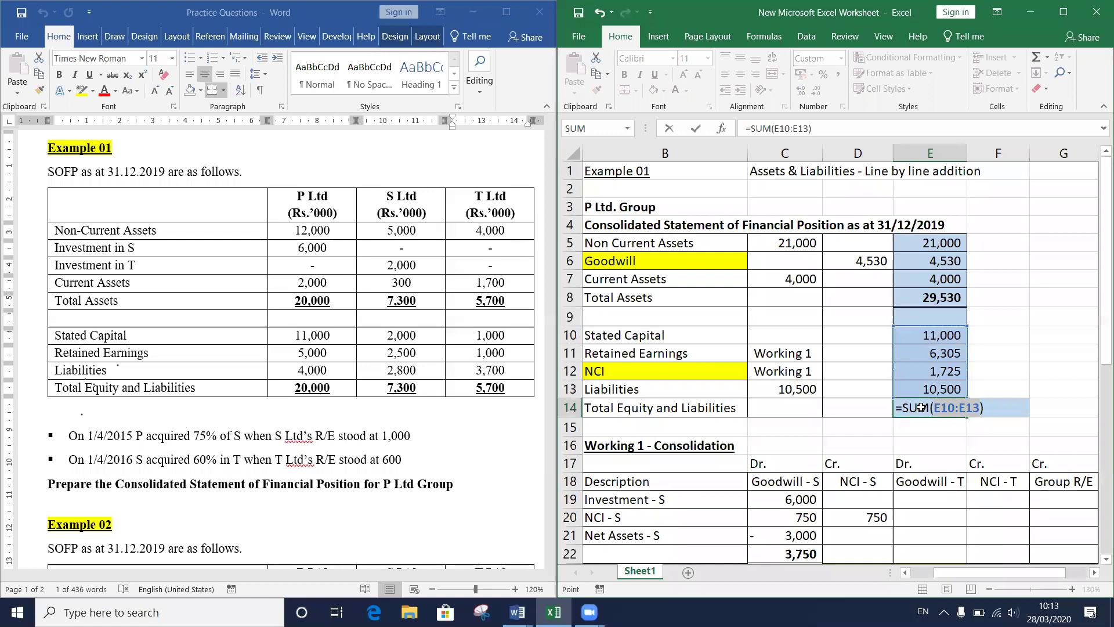
key("Return")
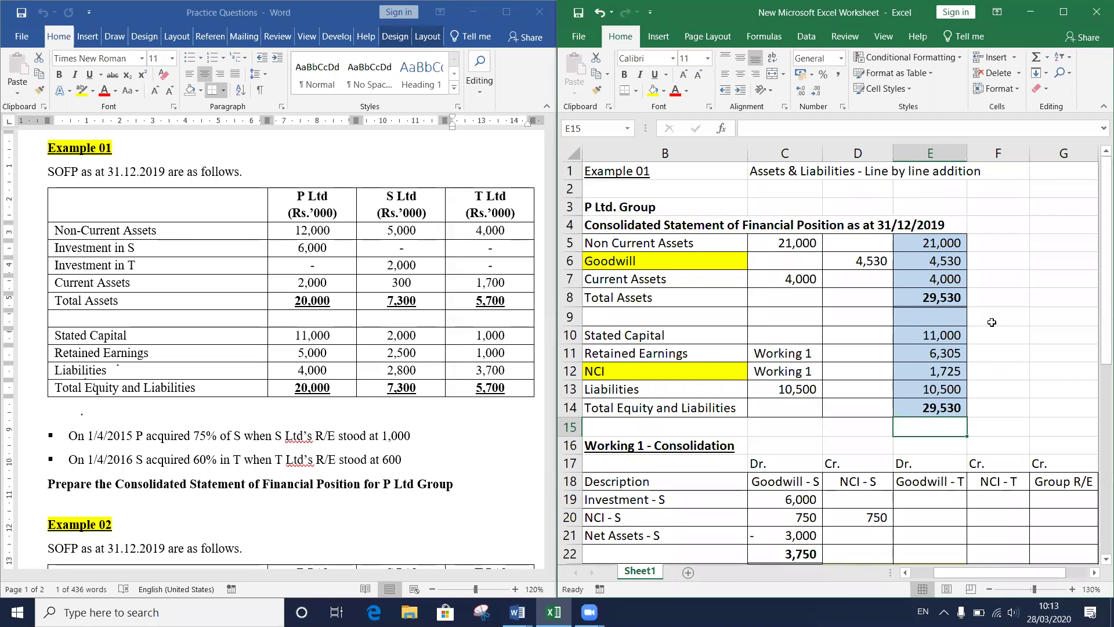
Step: Switch to the Example 01 Word document and erase the red ink stroke around the P and S acquisition diagram
left_click(518, 613)
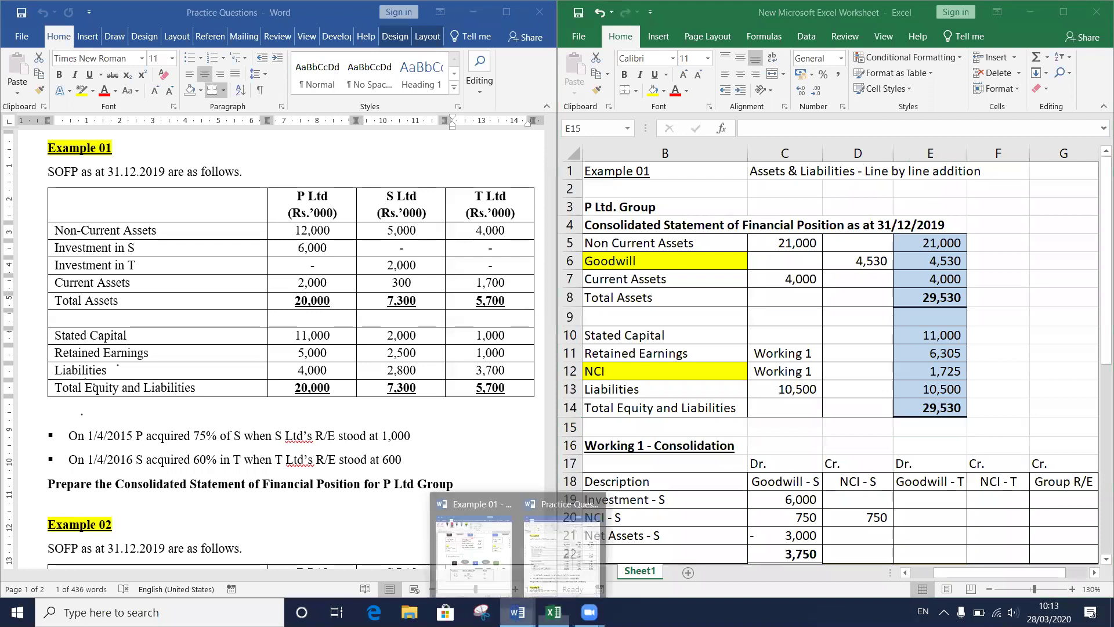
left_click(481, 561)
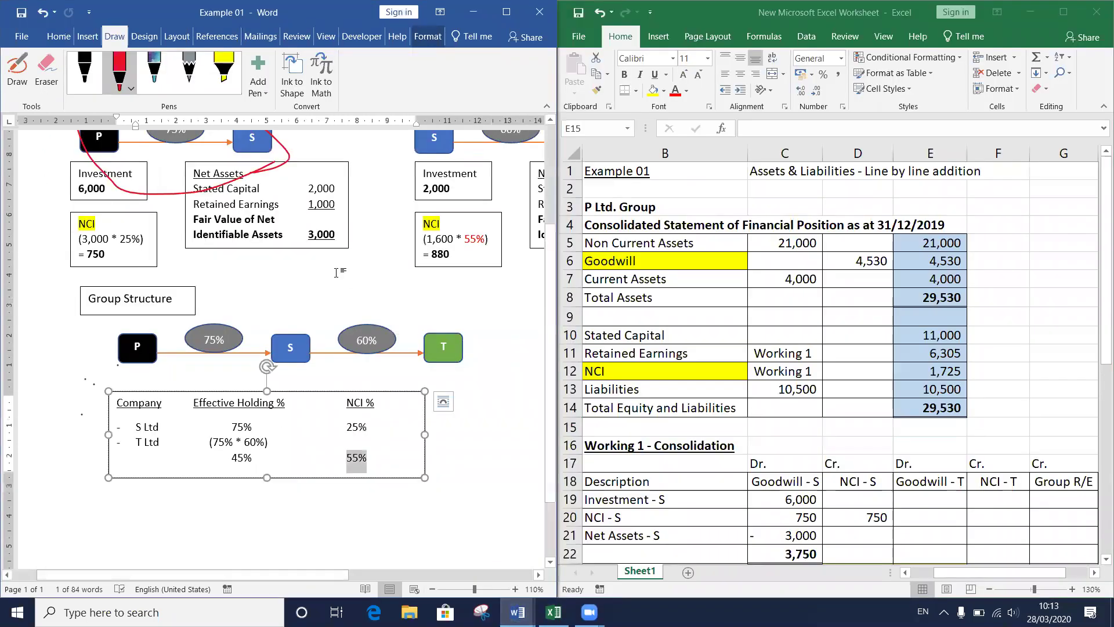
left_click(47, 74)
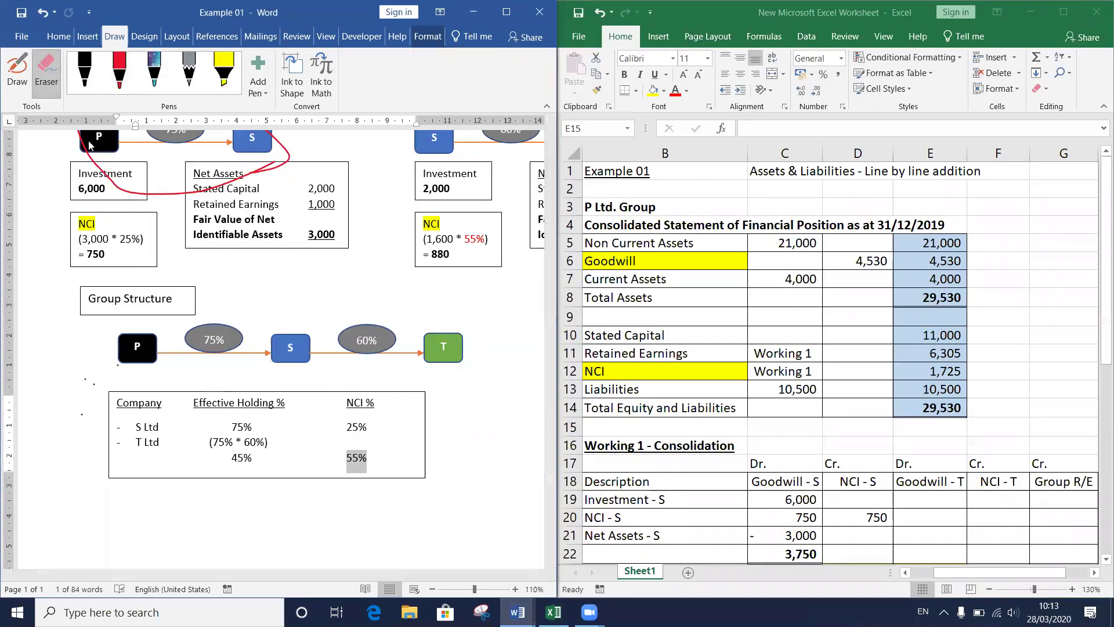
left_click(155, 194)
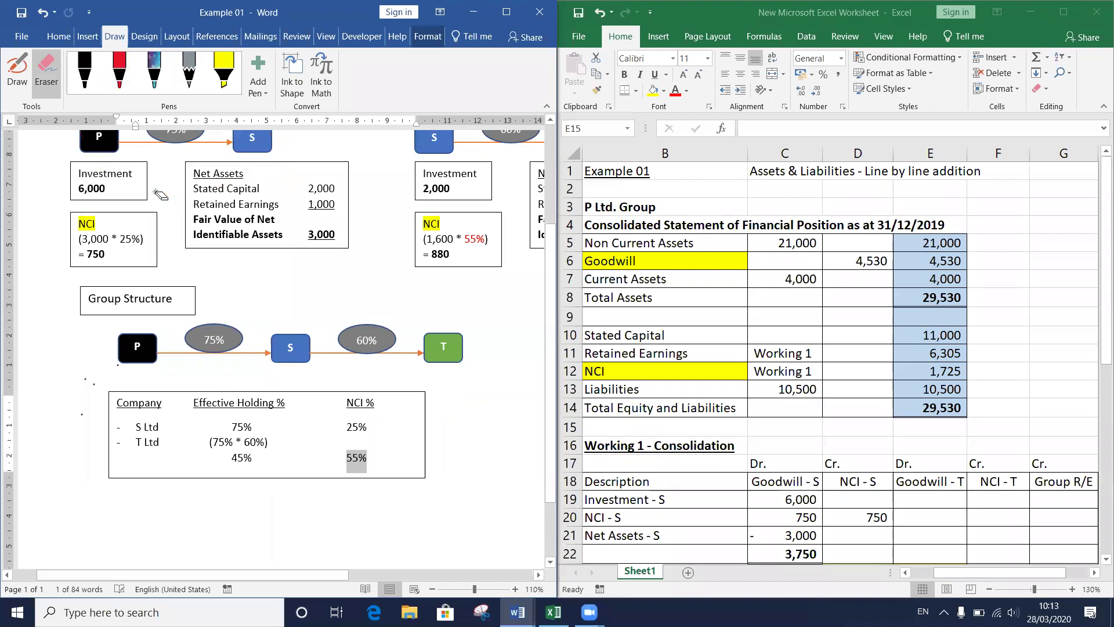
key("Escape")
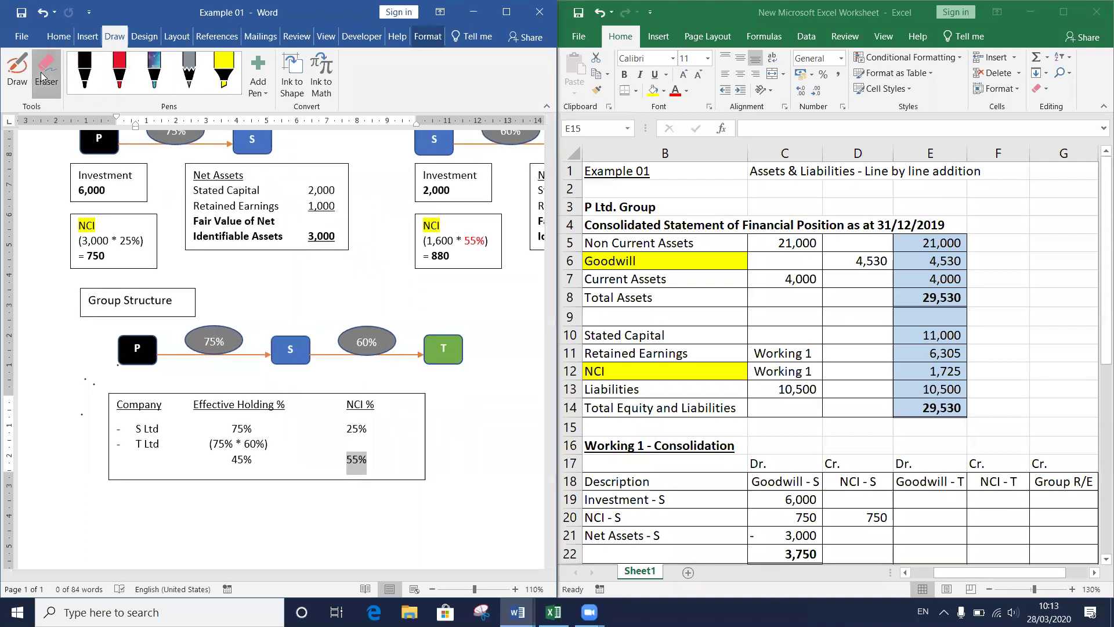
Step: Examine P's 01/04/2015 acquisition of S in the diagram, including the date, holding percentage, investment and net assets
scroll(311, 238, "up", 3)
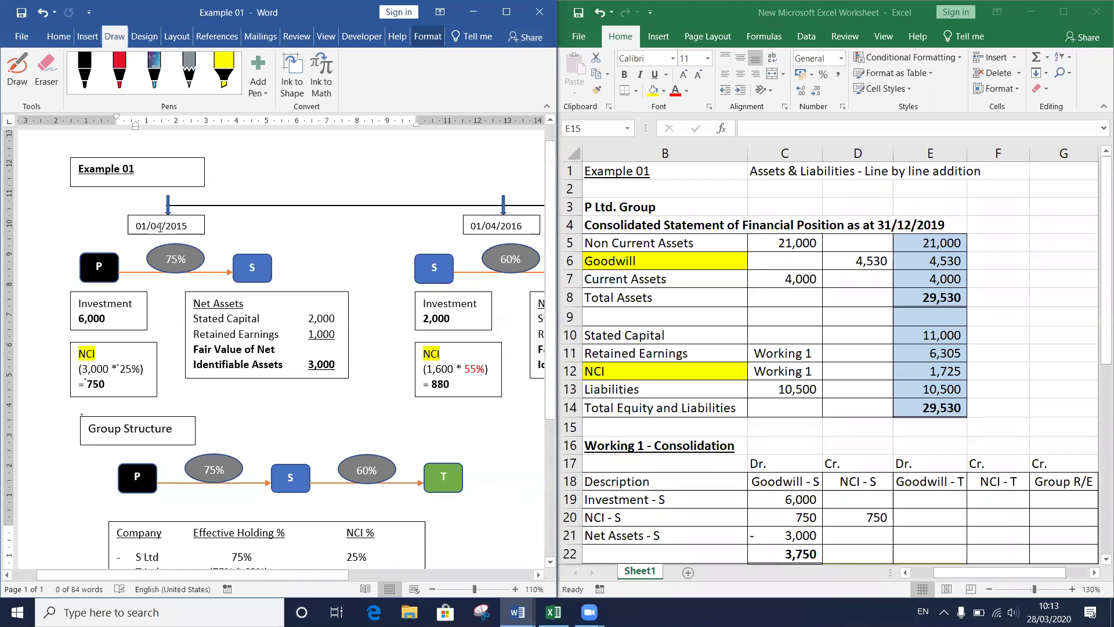
left_click_drag(189, 225, 137, 227)
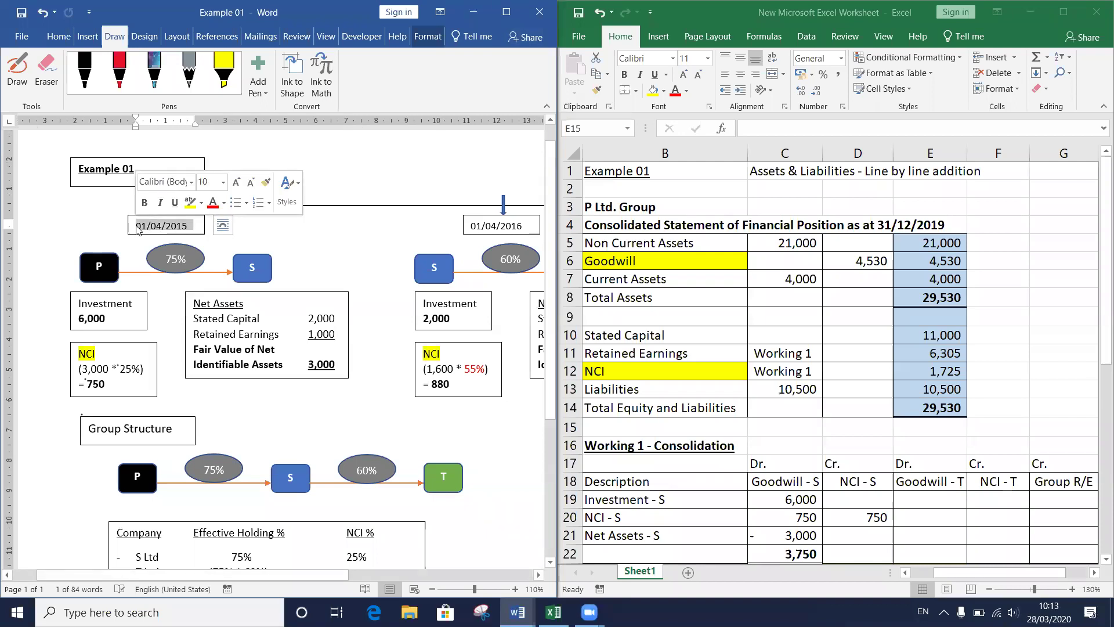
left_click(110, 269)
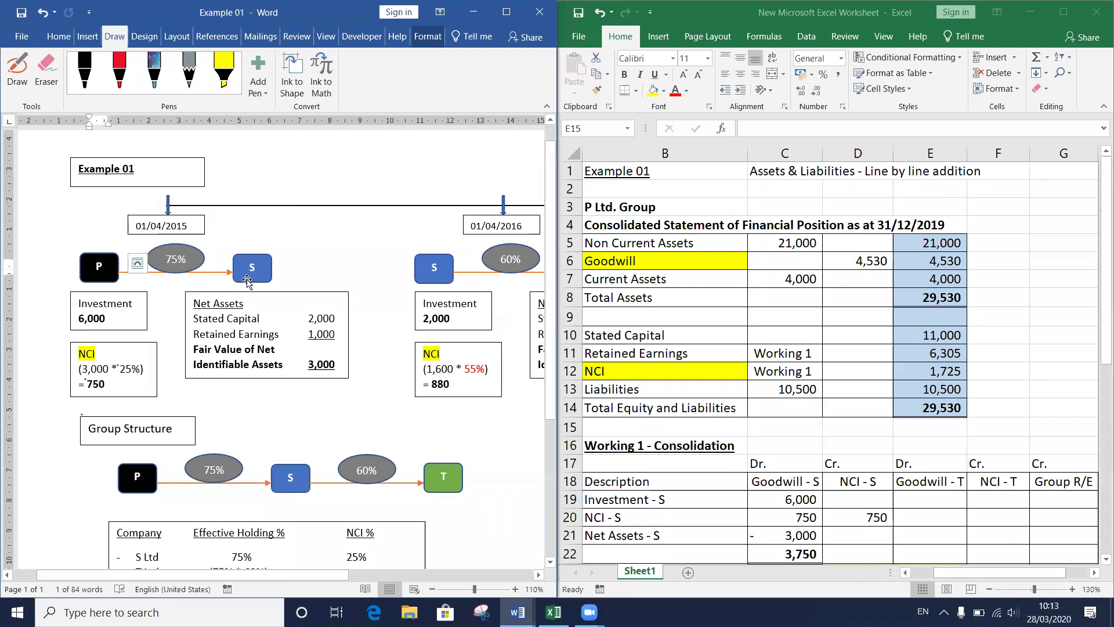
left_click(248, 281)
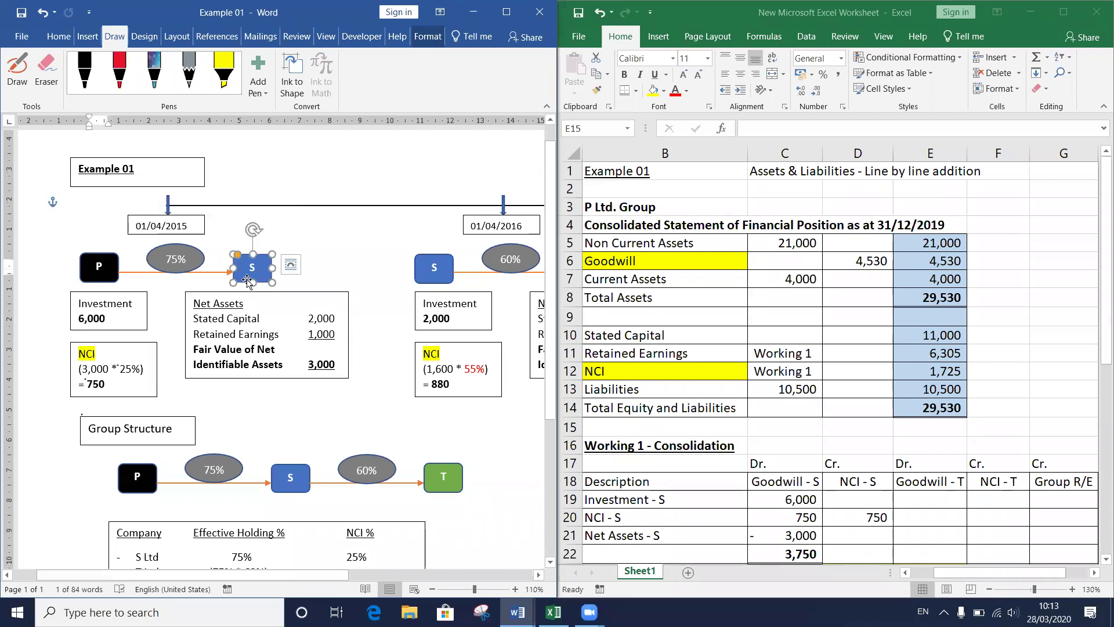
left_click(175, 264)
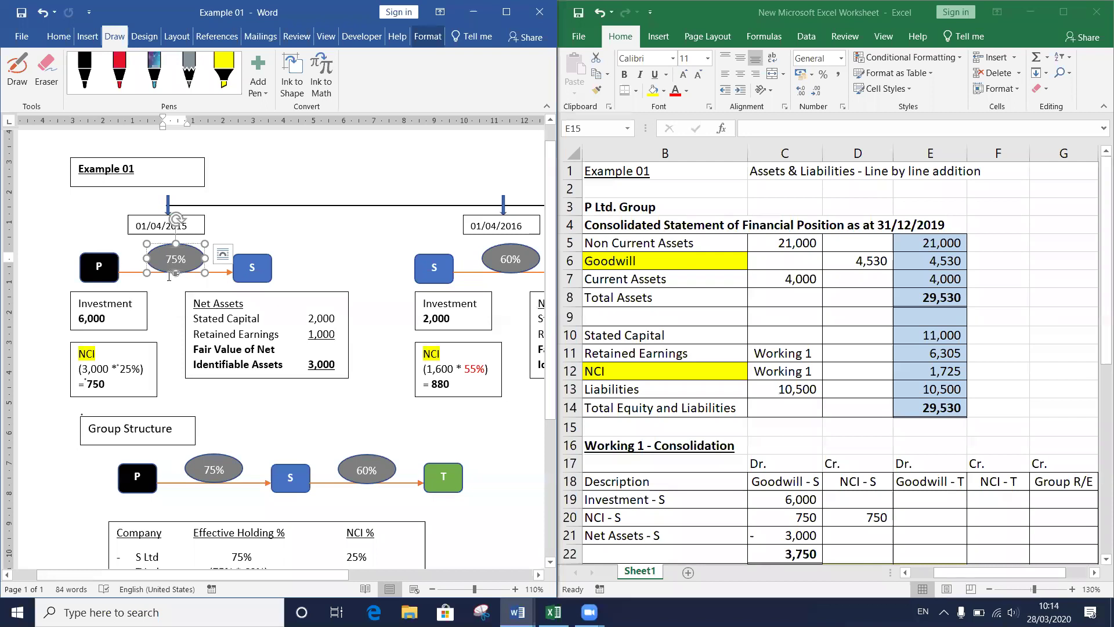
left_click_drag(123, 305, 80, 311)
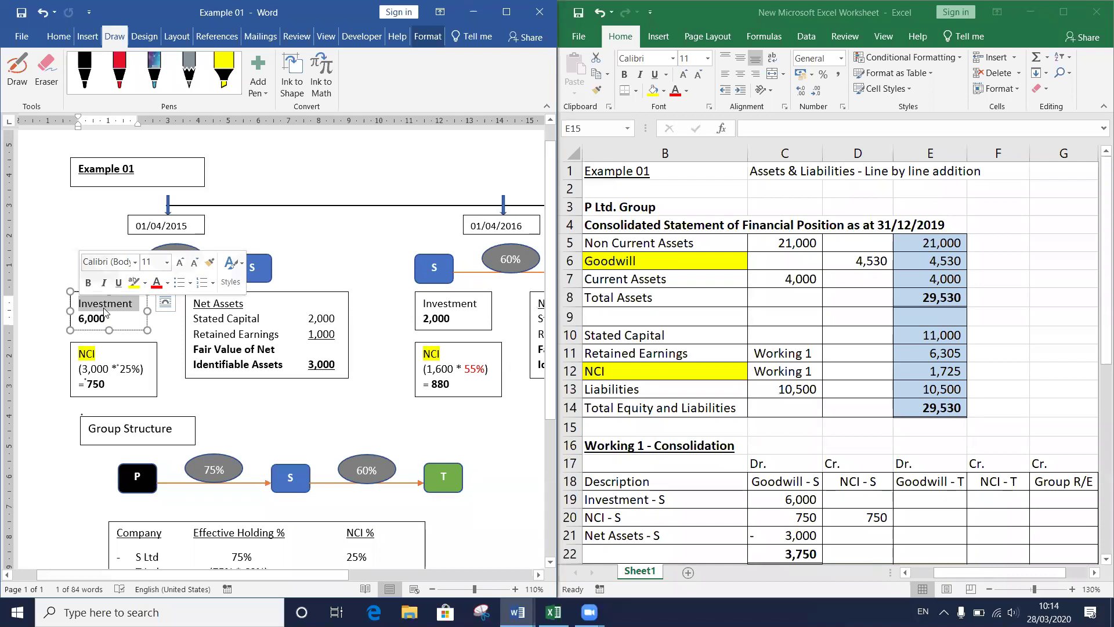
left_click(211, 297)
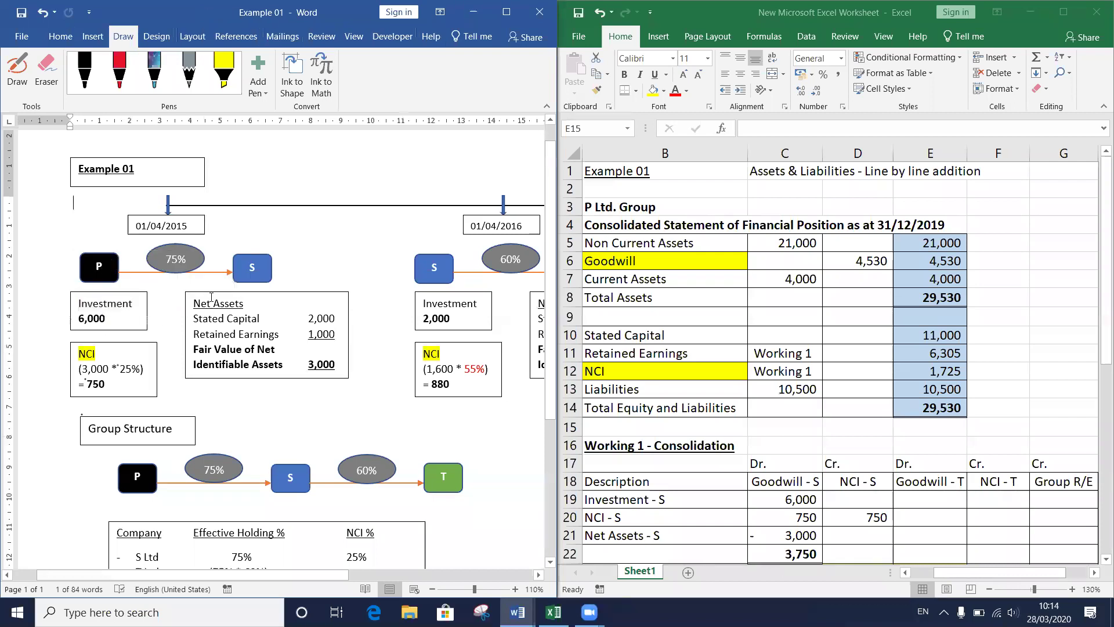
left_click(195, 229)
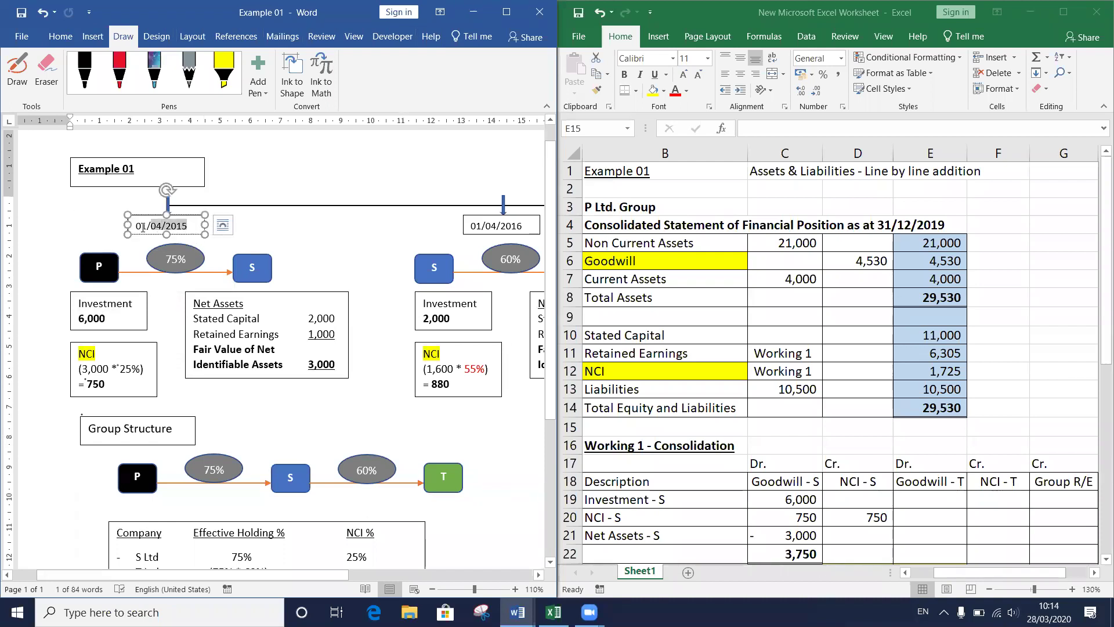
left_click(243, 282)
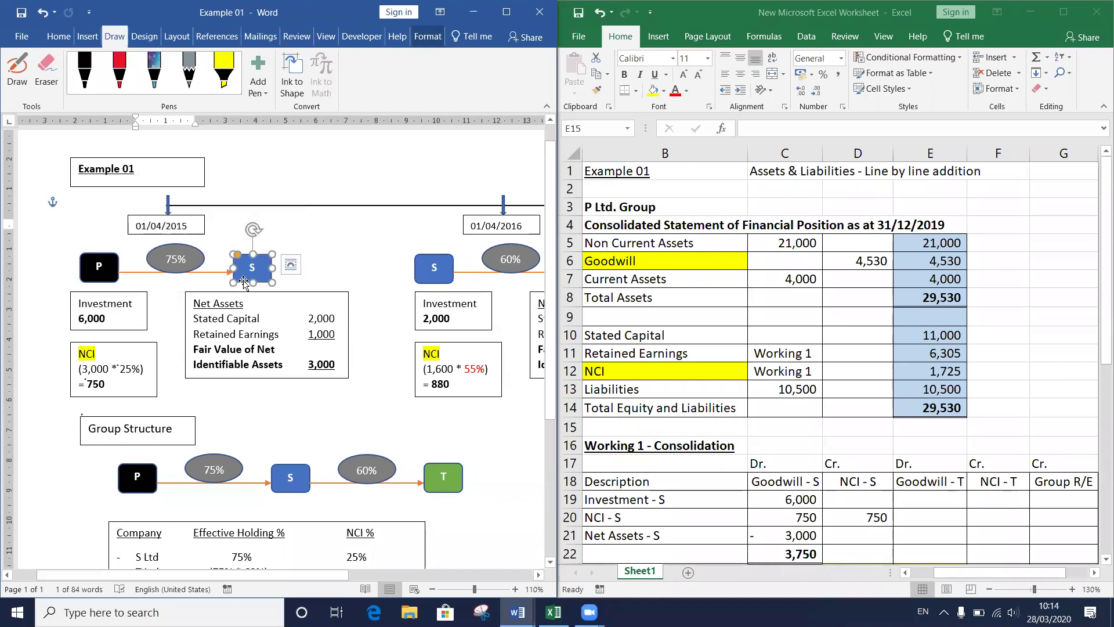
Step: Examine S's acquisition-date net assets box, covering stated capital, retained earnings and fair value, plus the NCI calculation beside it
left_click(207, 295)
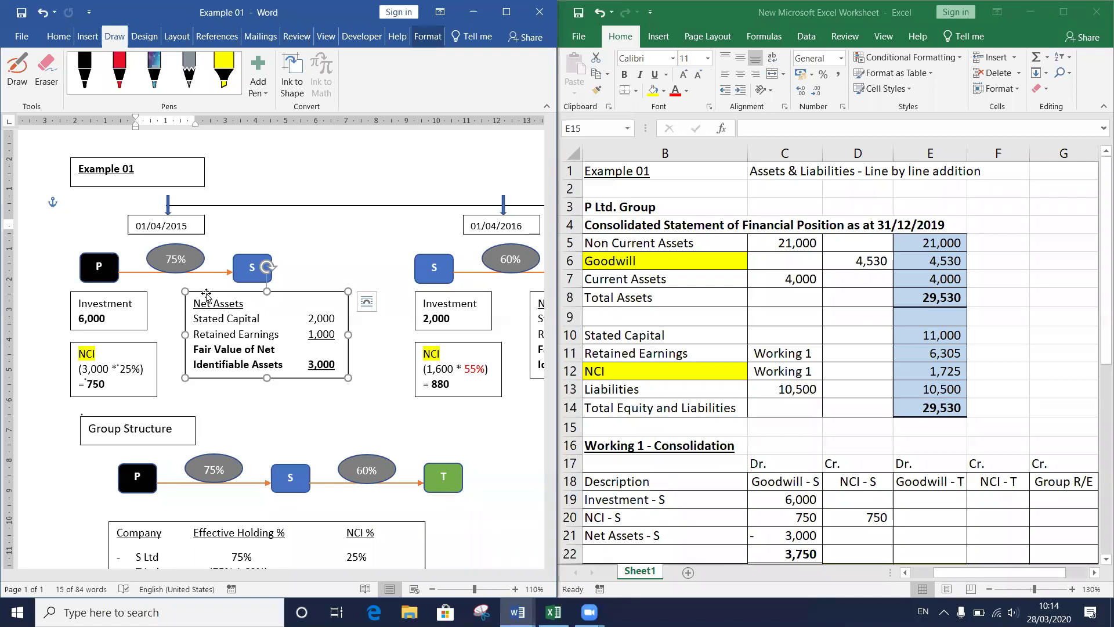
left_click_drag(306, 316, 339, 336)
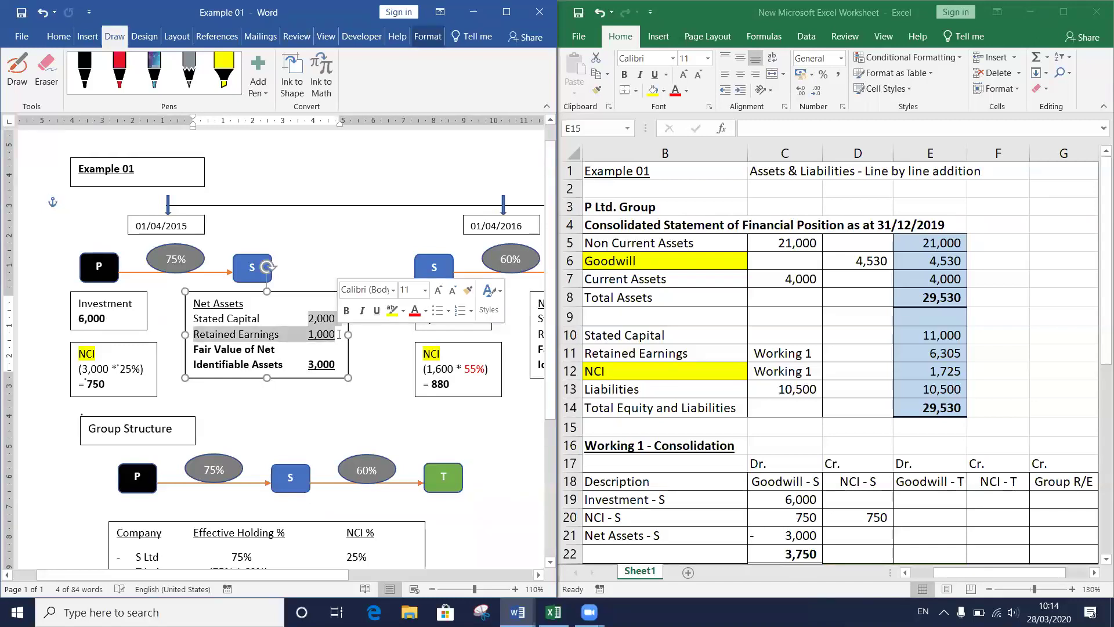
left_click_drag(284, 366, 195, 353)
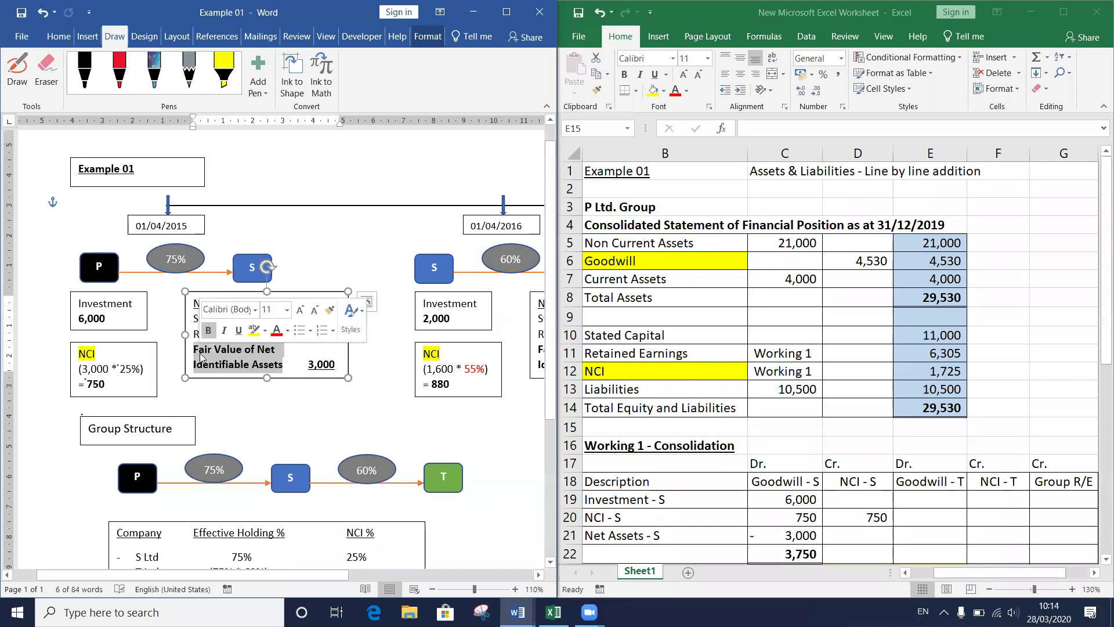
left_click(306, 411)
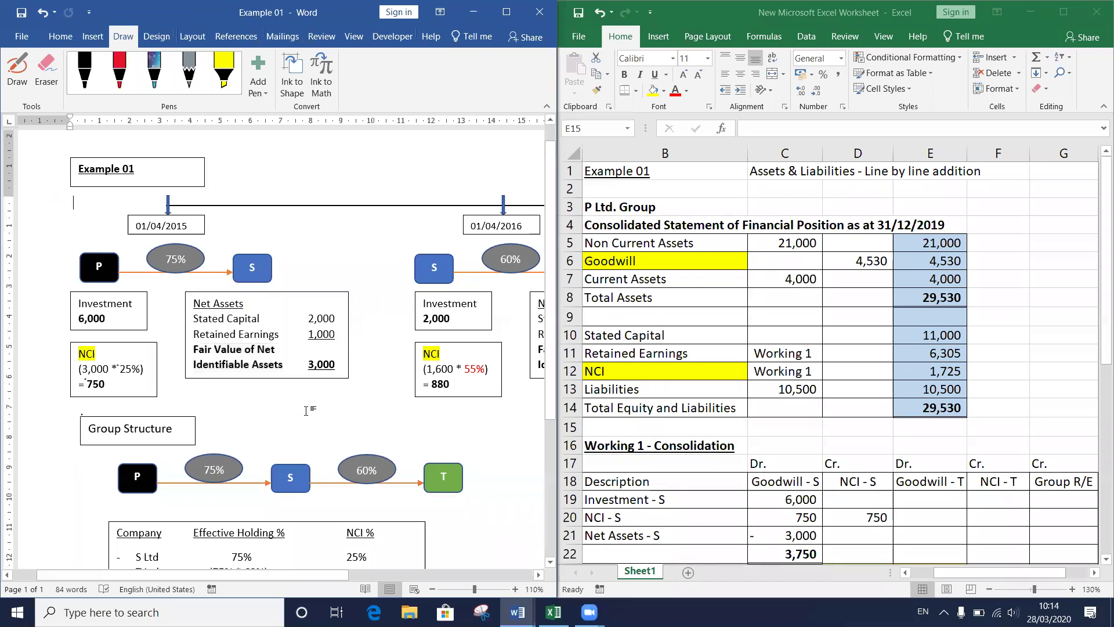
left_click(145, 346)
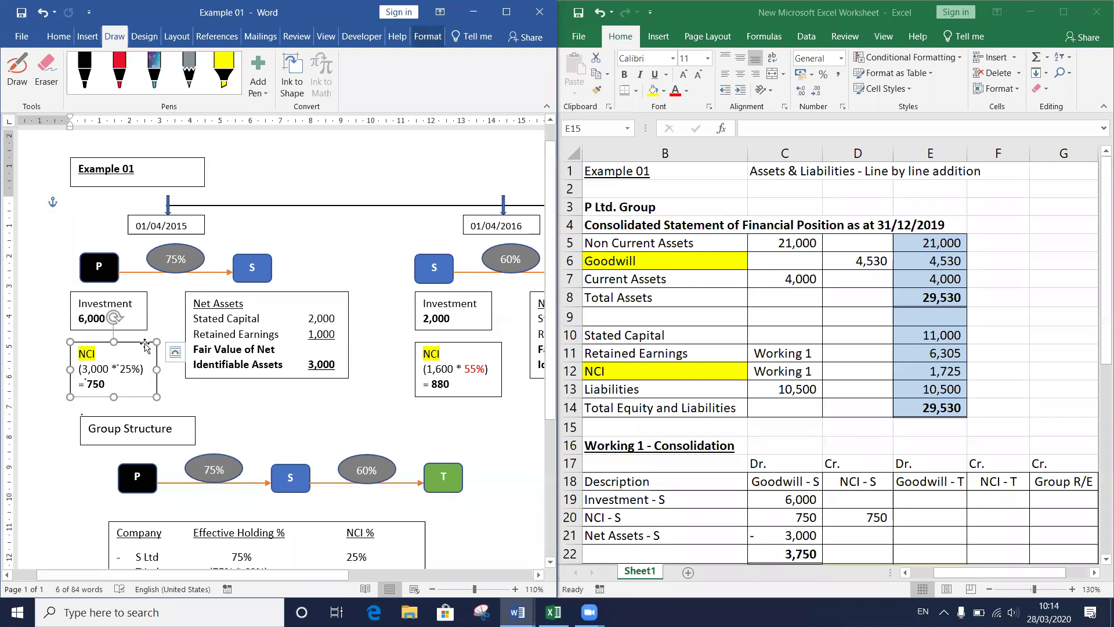
left_click(248, 400)
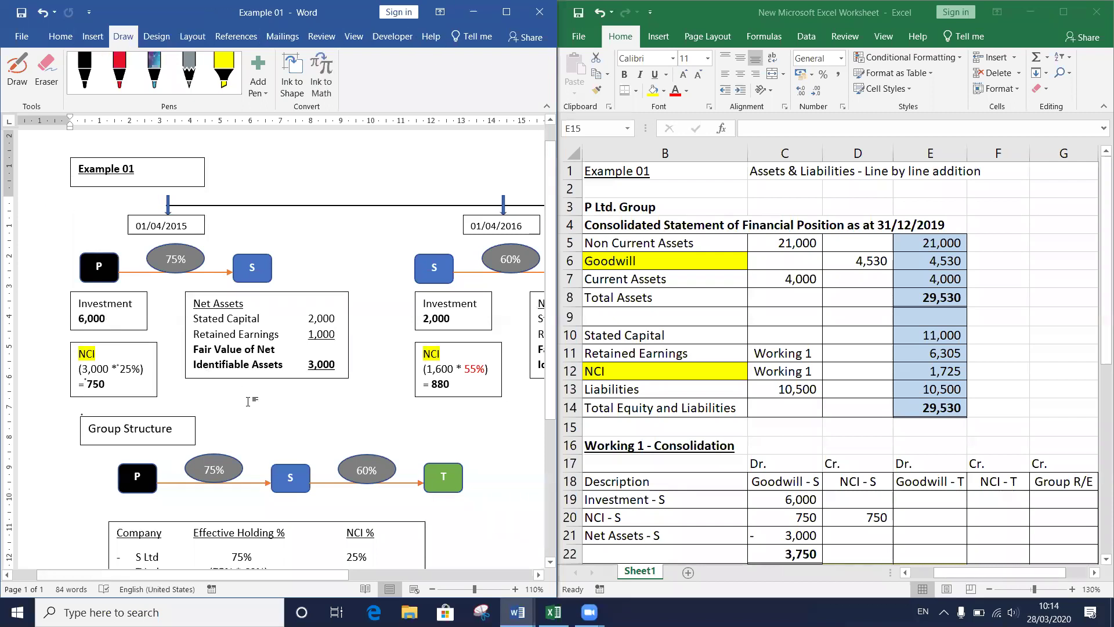
scroll(374, 400, "right", 3)
scroll(375, 402, "left", 2)
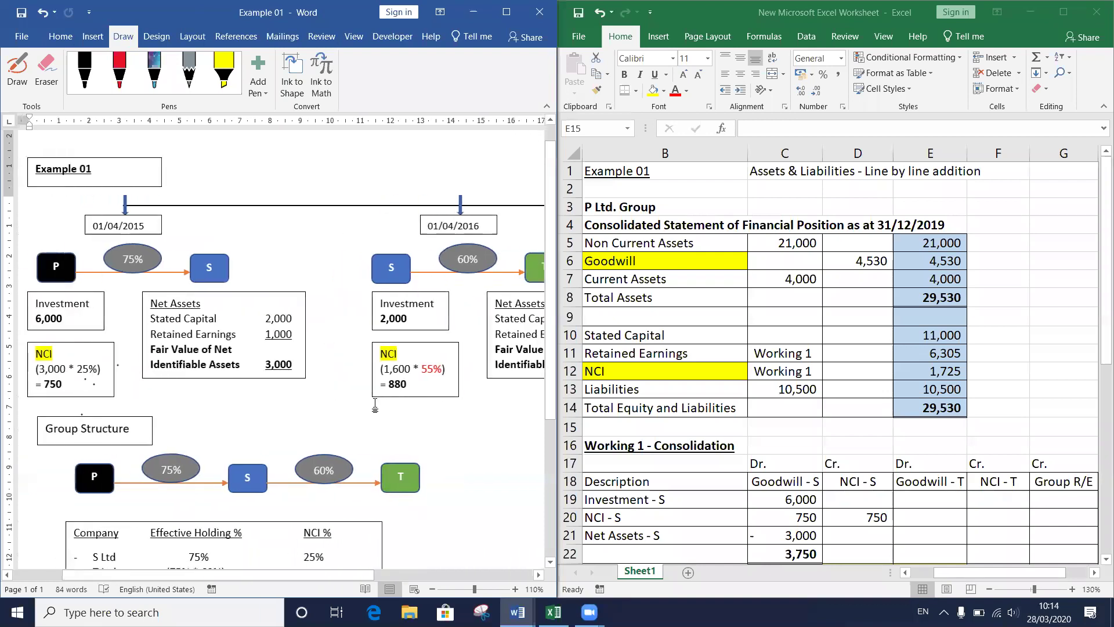
Step: Review T Ltd's effective holding and NCI percentages in the table under the Group Structure diagram
scroll(305, 419, "down", 1)
scroll(304, 419, "down", 1)
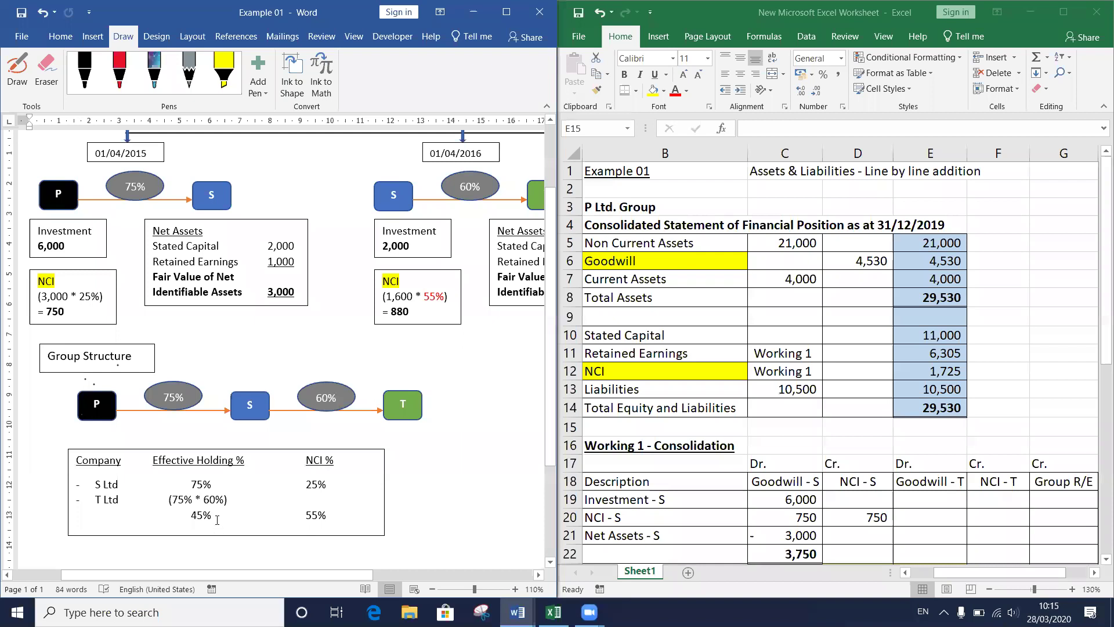
double_click(217, 516)
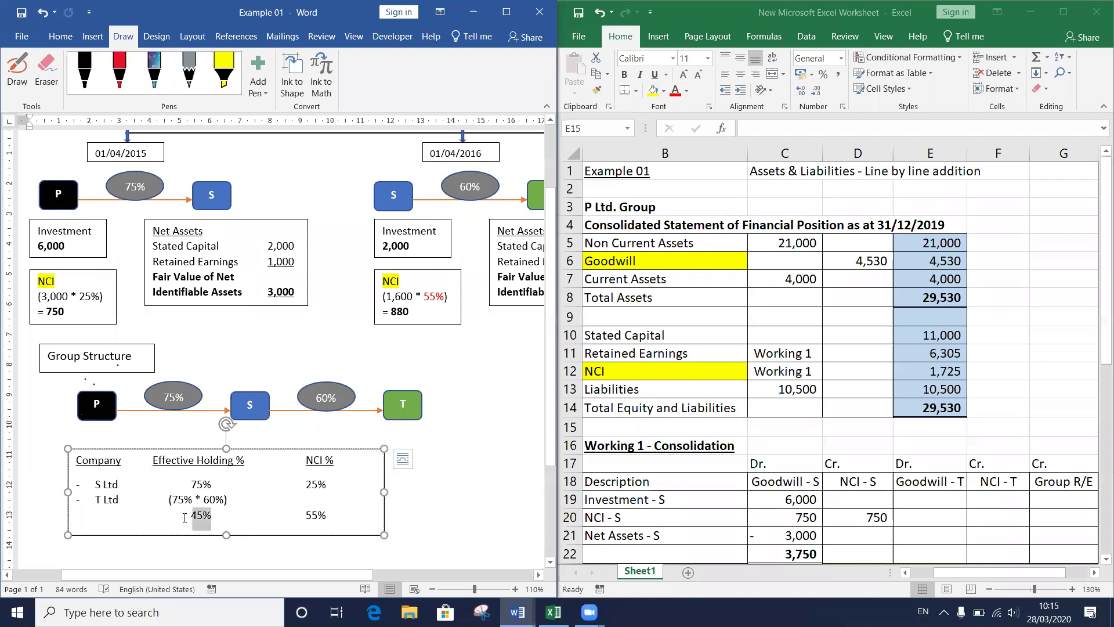
left_click(220, 519)
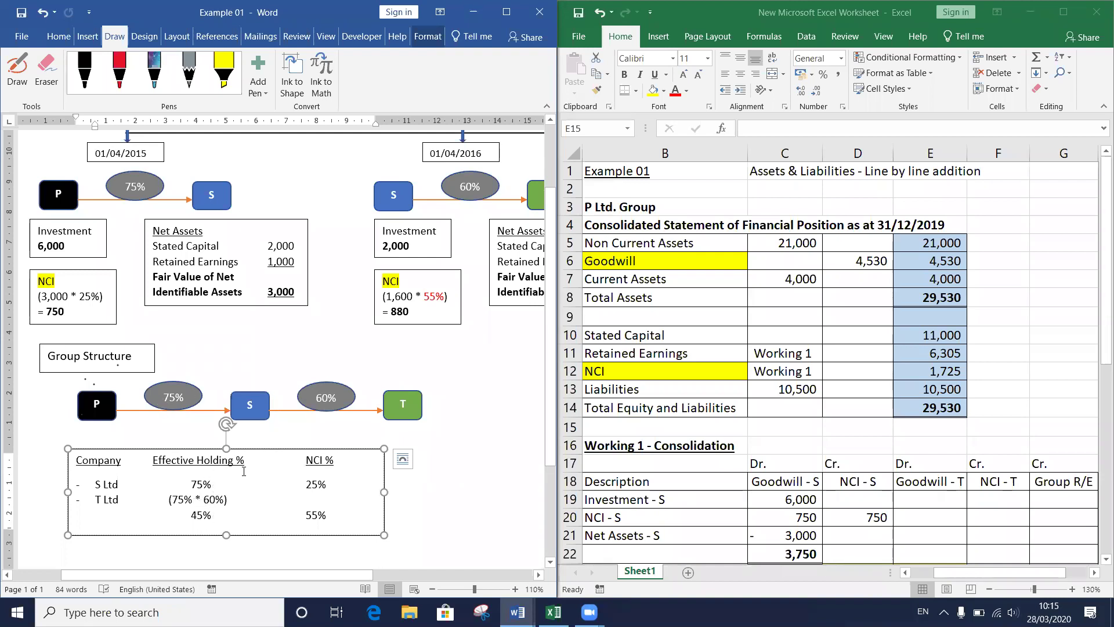
left_click_drag(212, 518, 188, 518)
left_click(267, 515)
left_click(324, 520, "shift")
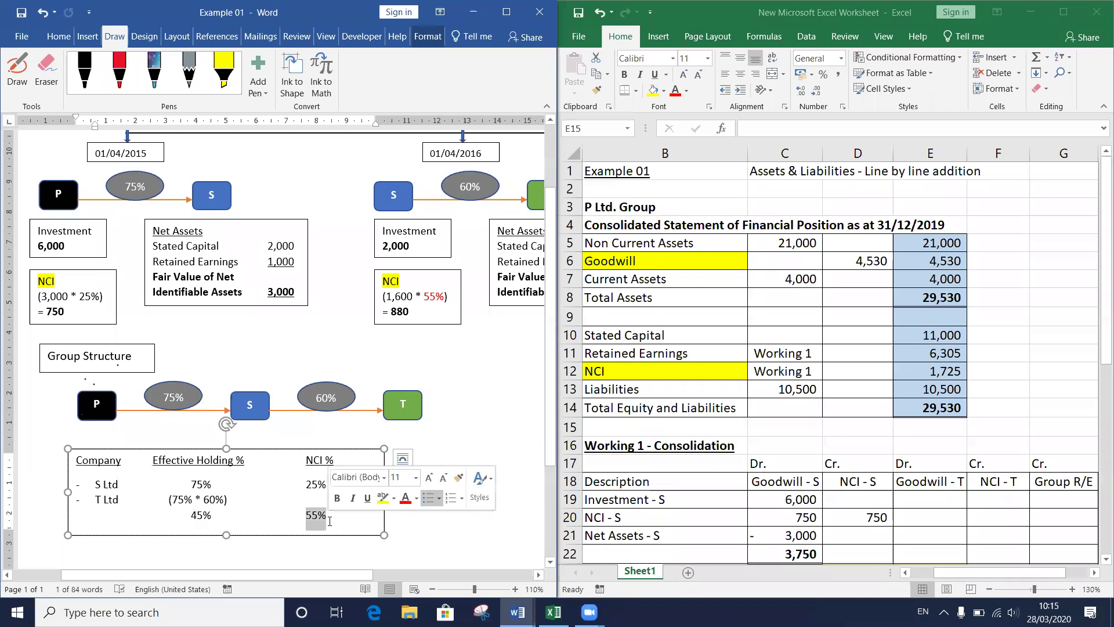
left_click(276, 343)
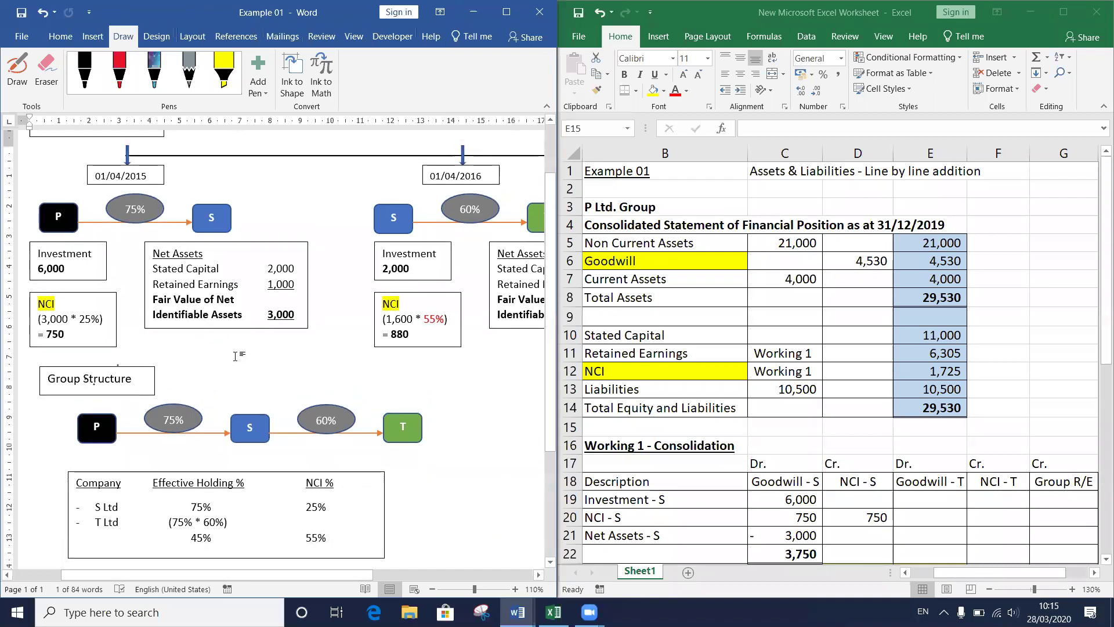
Step: Compare the NCI amounts of the two acquisitions and trace the red percentage in T's calculation to the NCI % column
scroll(236, 360, "up", 1)
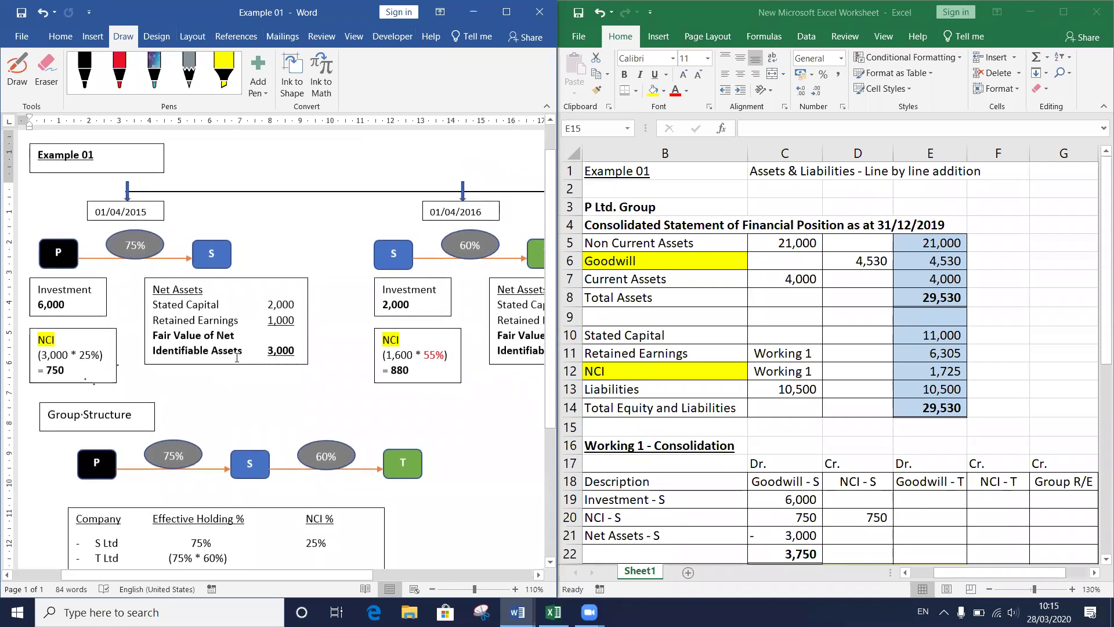
double_click(63, 370)
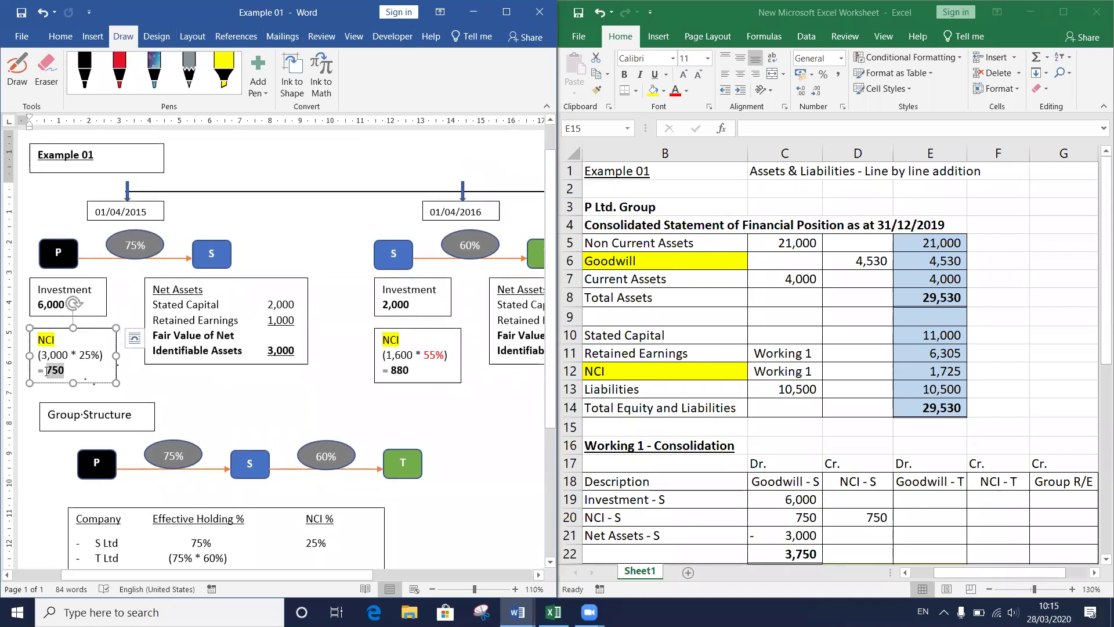
double_click(413, 370)
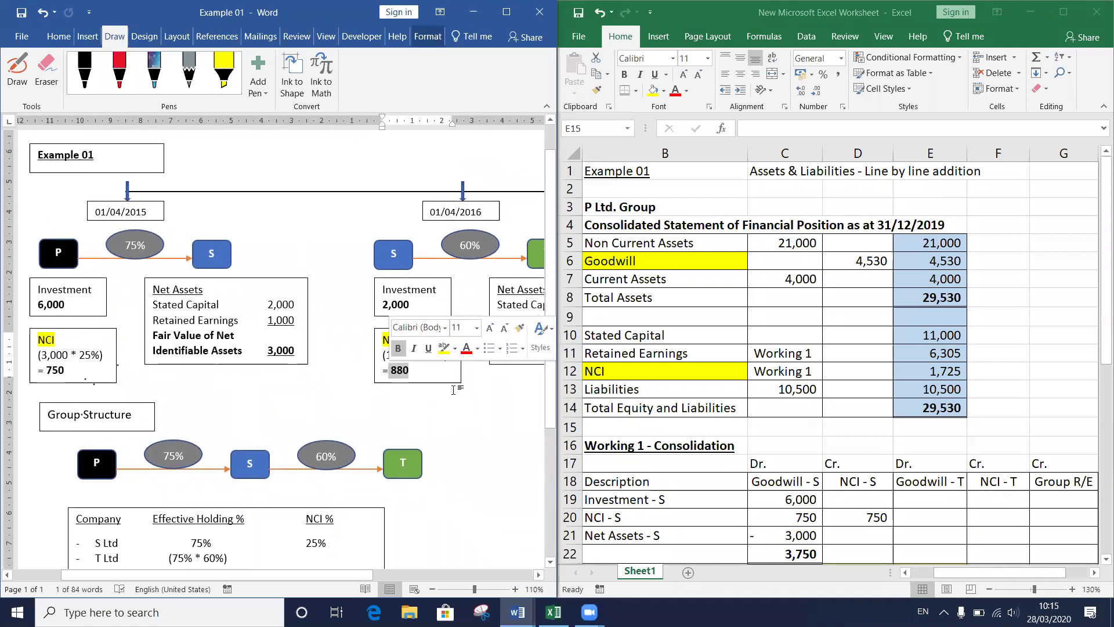
left_click(256, 365)
double_click(63, 370)
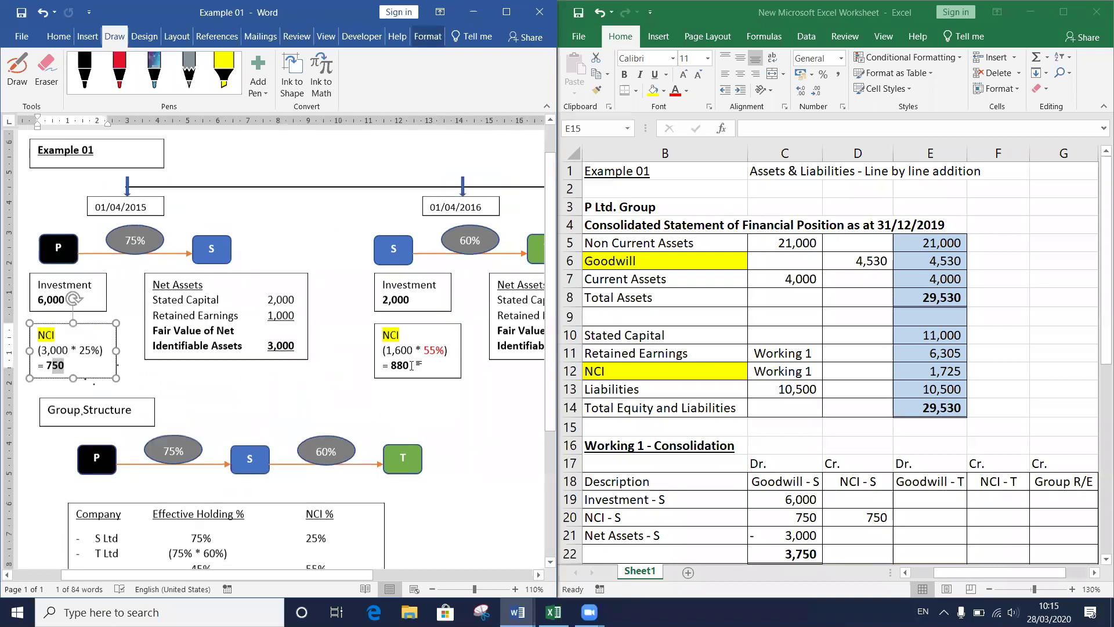
scroll(411, 365, "down", 1)
left_click_drag(424, 332, 442, 332)
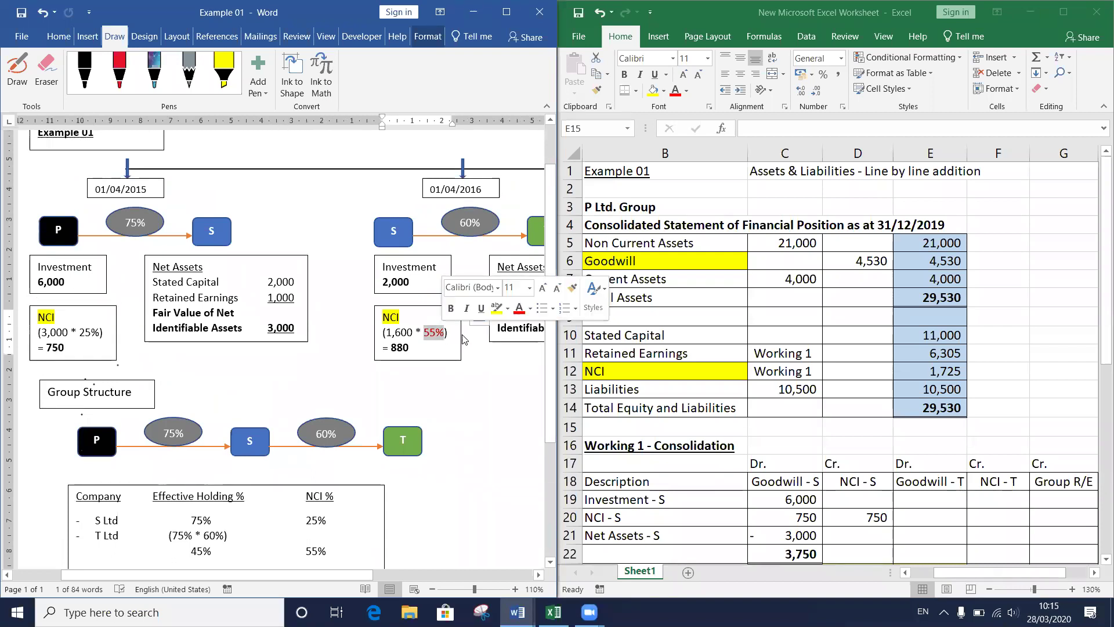
left_click(326, 550)
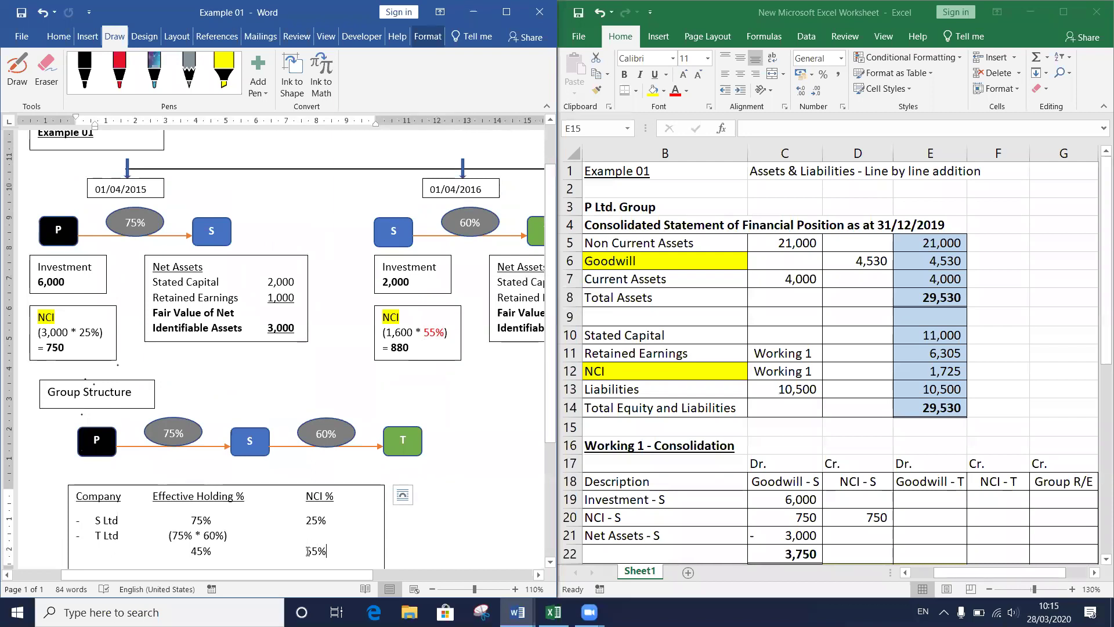
double_click(326, 551)
left_click(452, 412)
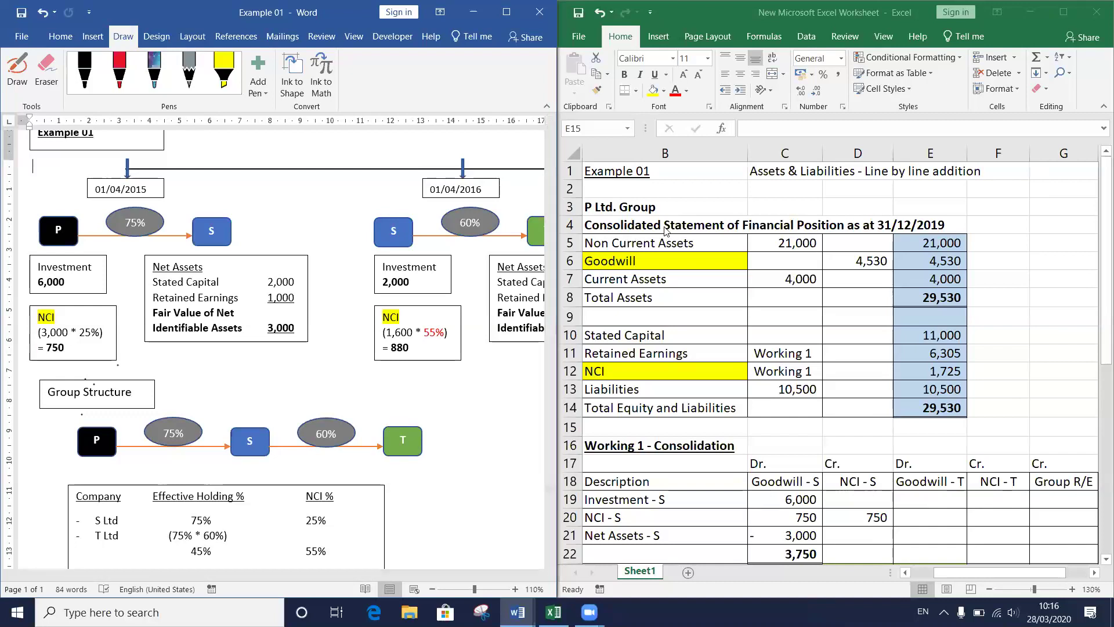
Step: Switch to the Excel worksheet and review the consolidated statement, the Non Current Assets formula in C5 and the Goodwill - S total in C22
key("alt+Tab")
left_click_drag(635, 211, 917, 411)
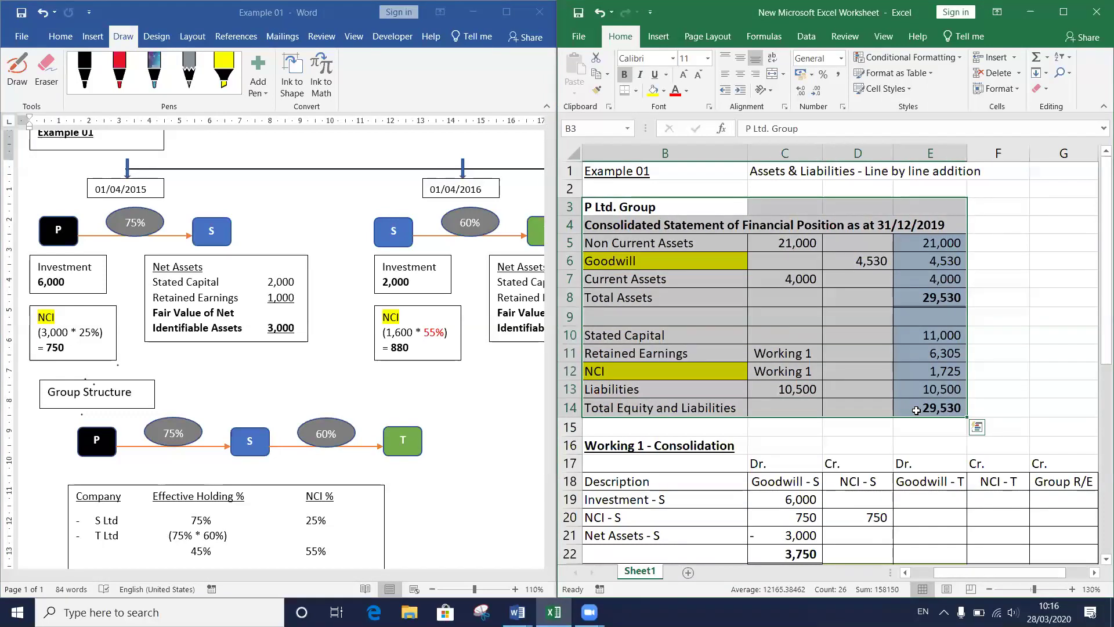
left_click(769, 173)
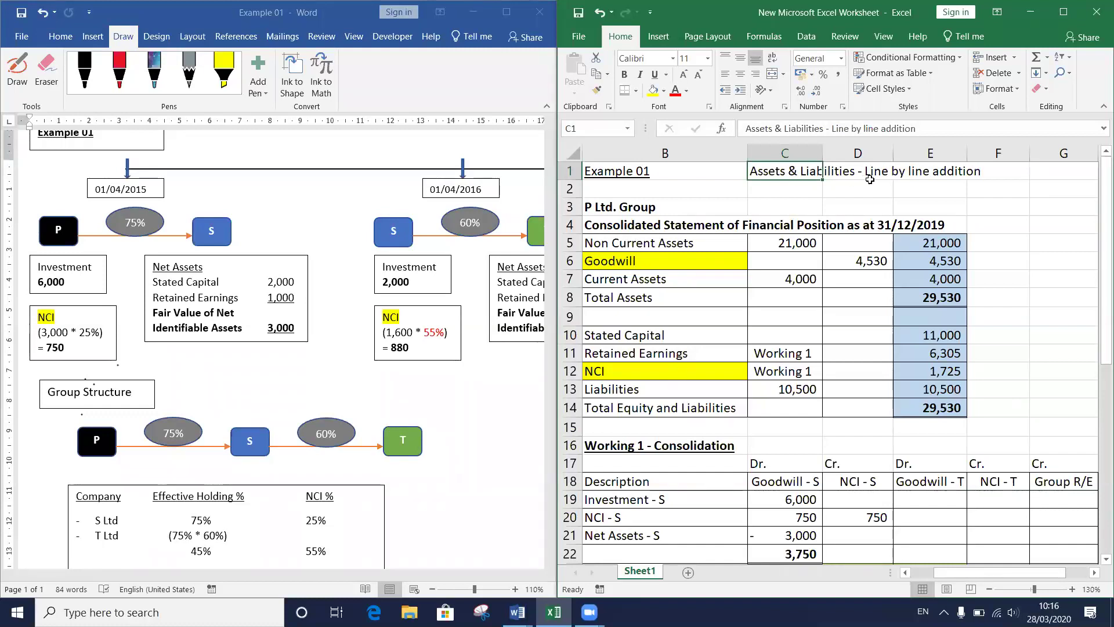
left_click(781, 243)
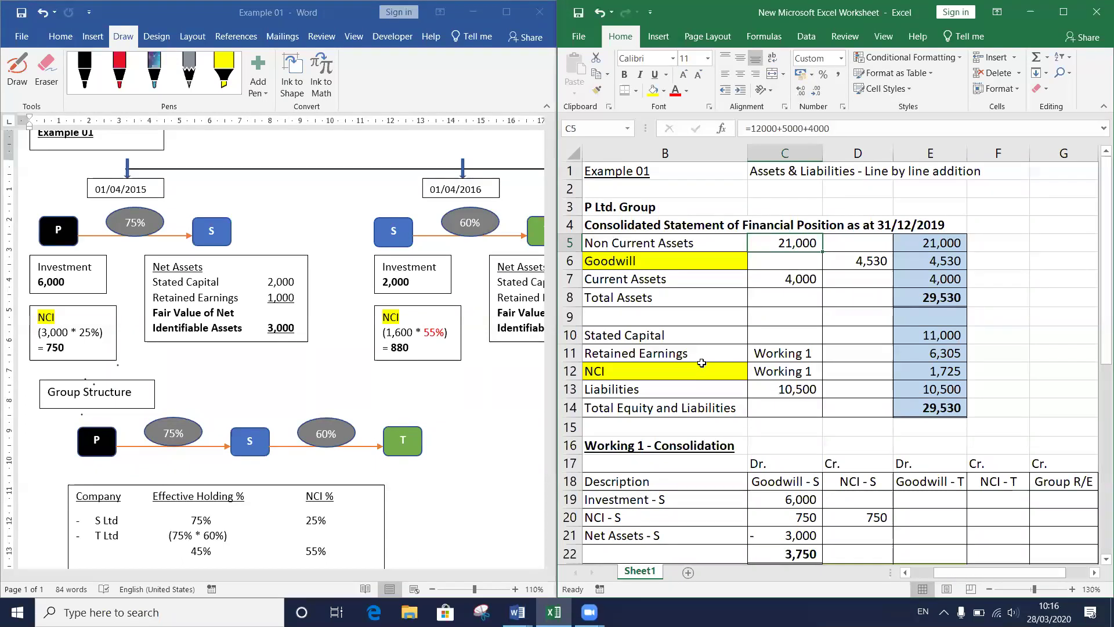
scroll(731, 377, "down", 2)
scroll(702, 364, "up", 1)
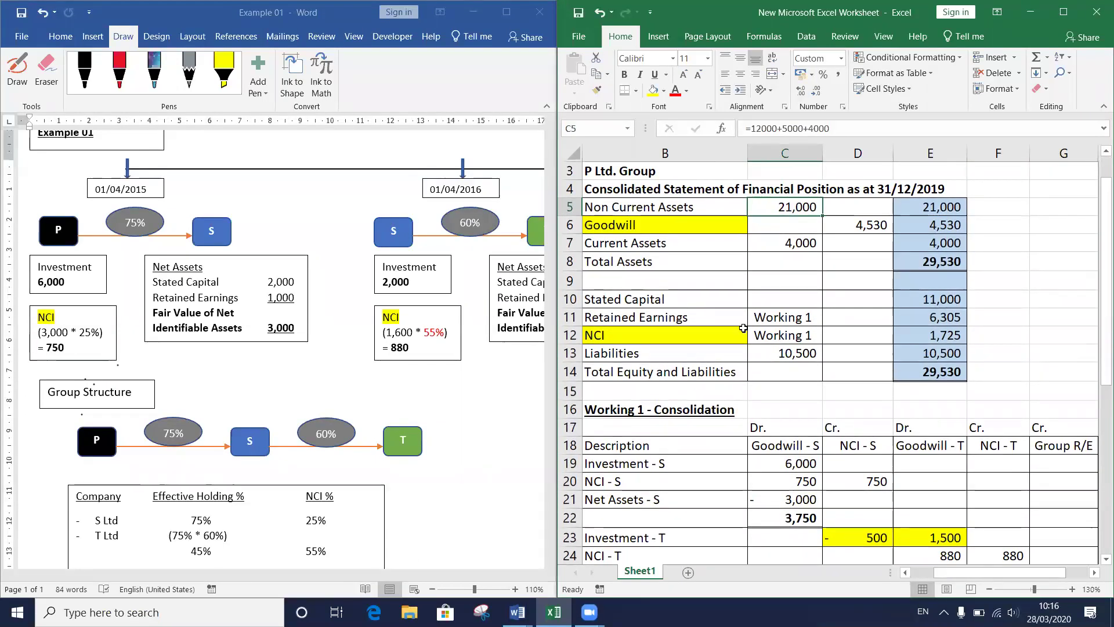
scroll(705, 372, "down", 2)
scroll(707, 378, "down", 1)
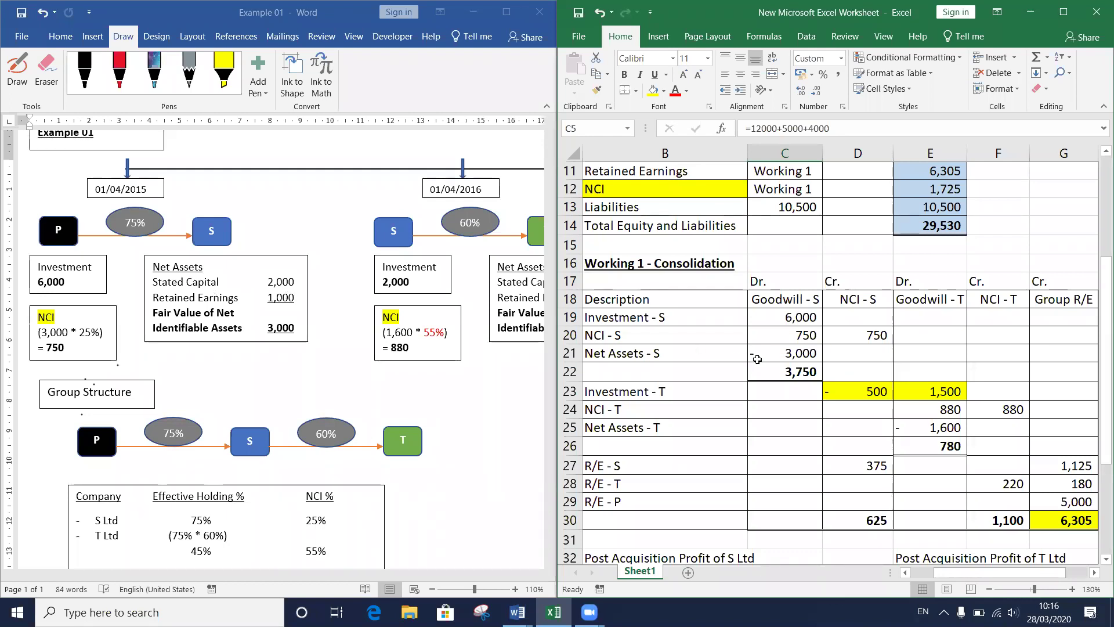
left_click(770, 373)
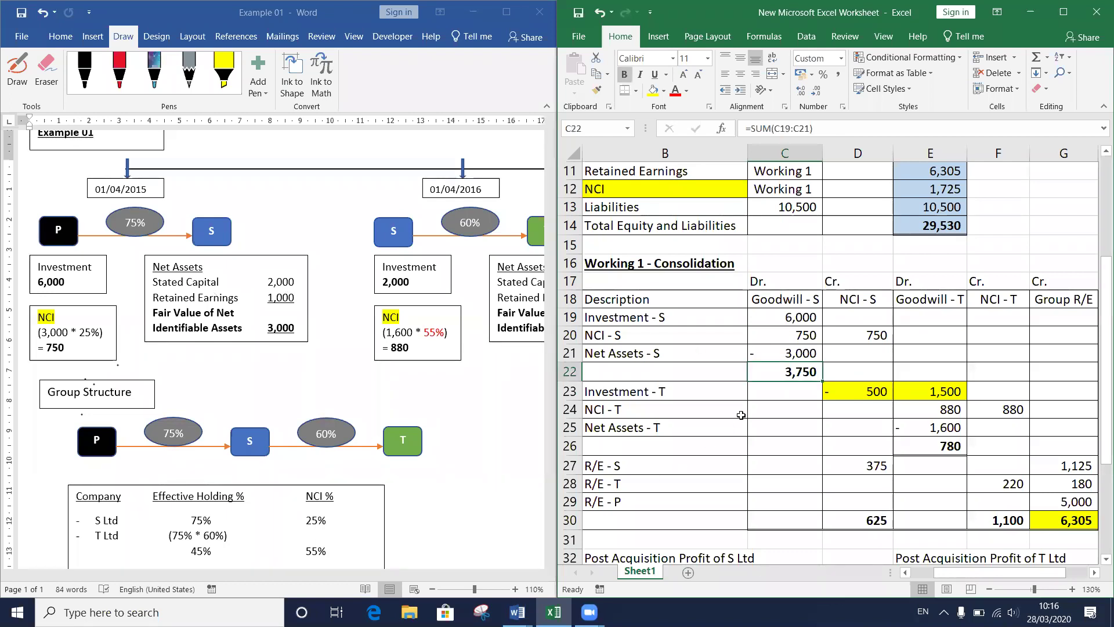
Step: In the Word document, duplicate the red circle numbered 1 and place the copy beside P's Investment 6,000 box
scroll(392, 486, "down", 3)
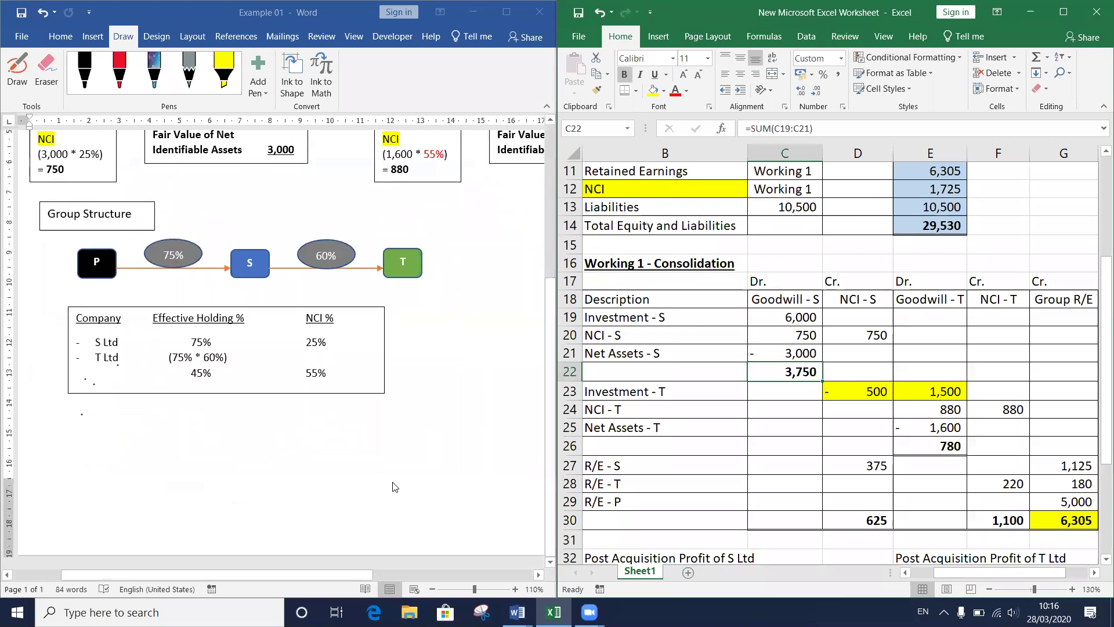
scroll(393, 486, "right", 5)
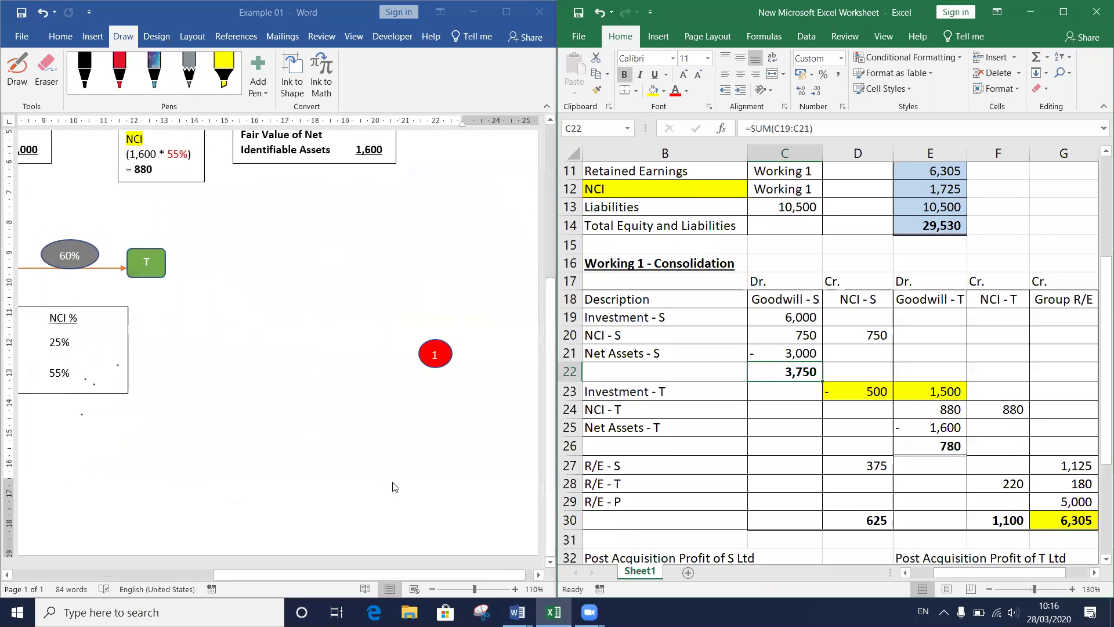
left_click(424, 347)
left_click(426, 346)
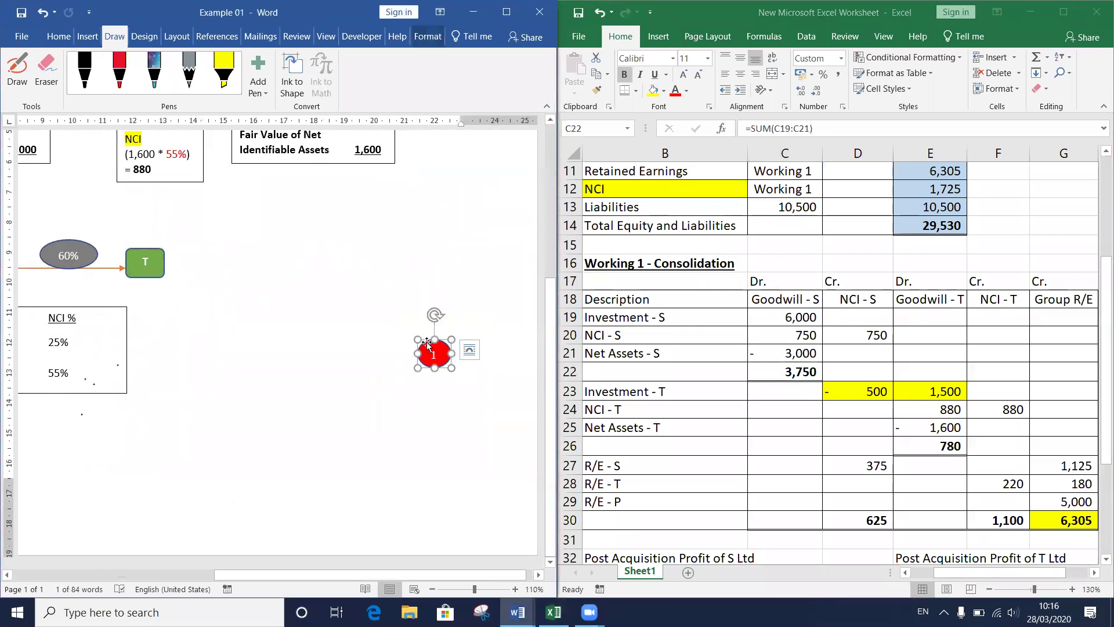
key("ctrl+c")
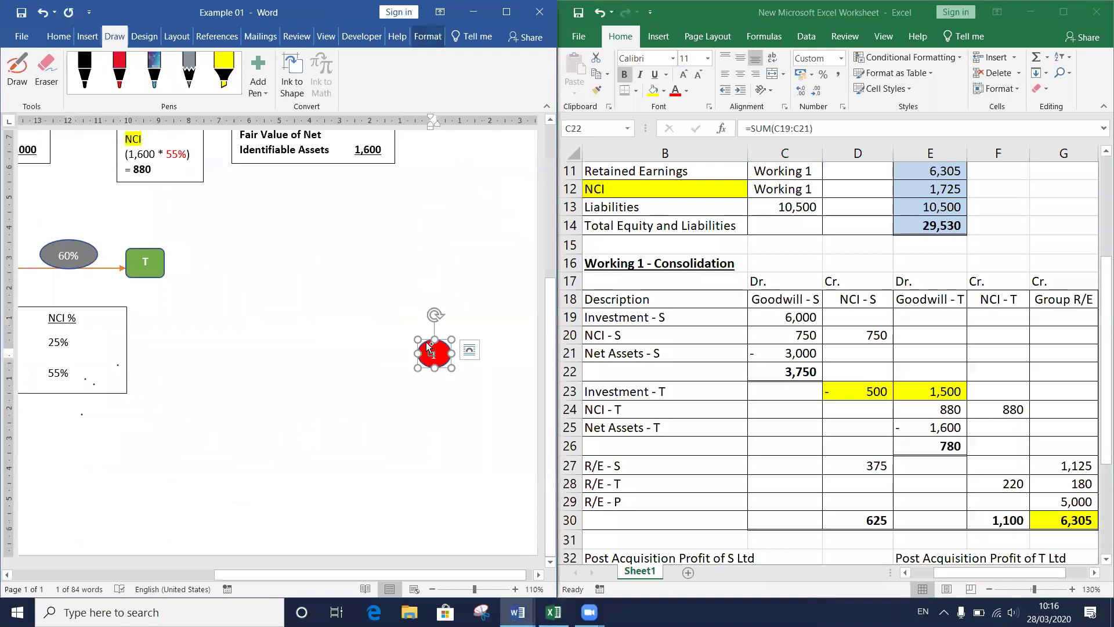
key("ctrl+v")
left_click_drag(256, 259, 154, 239)
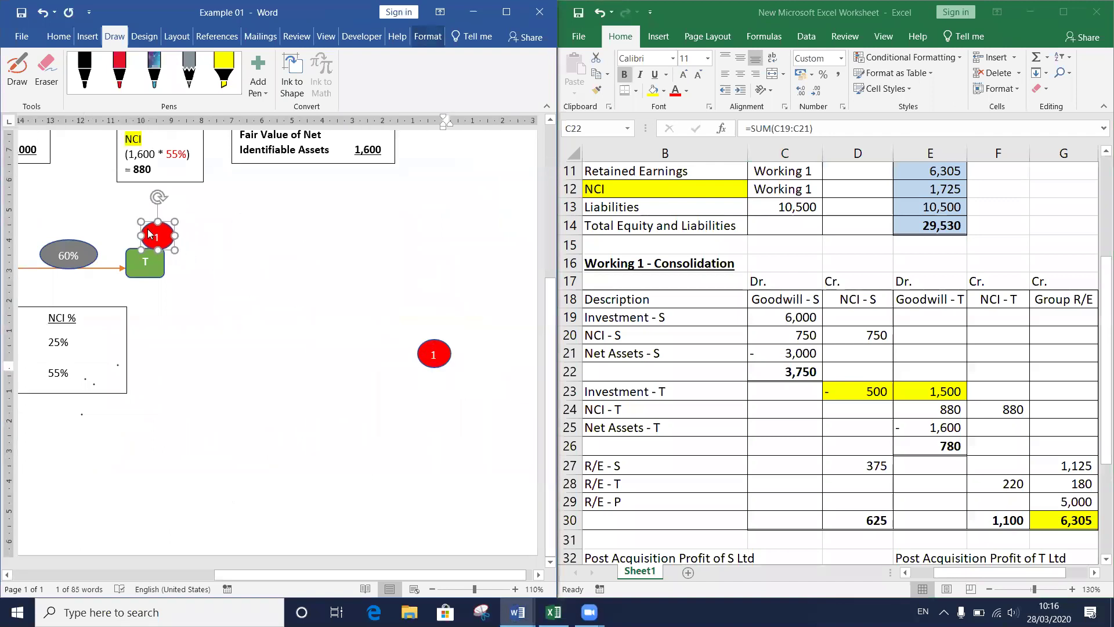
scroll(214, 179, "down", 5, "ctrl")
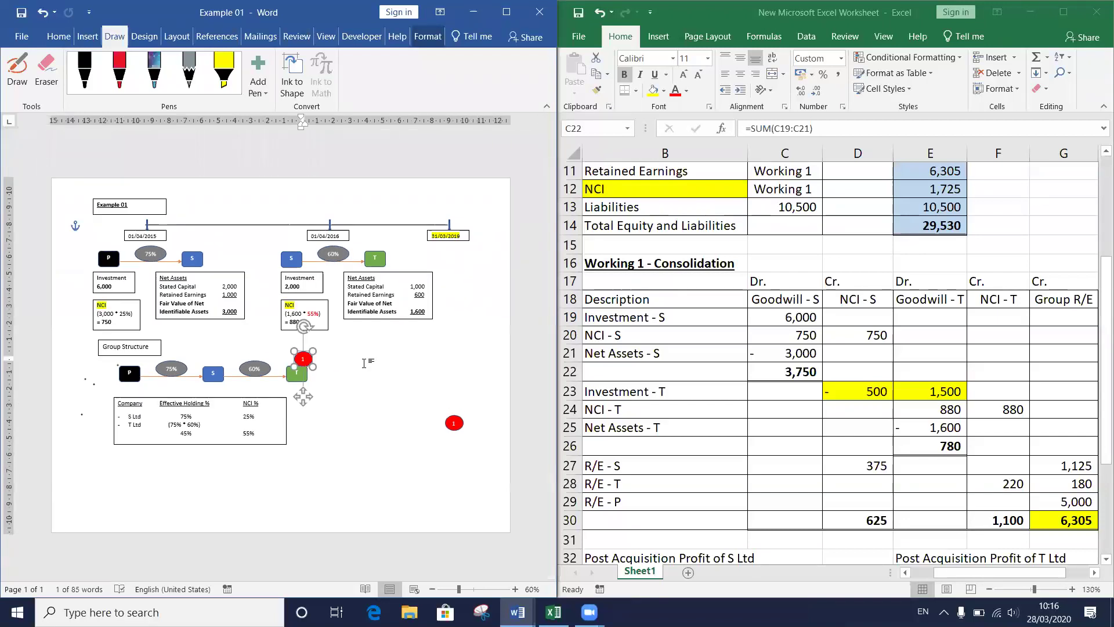
scroll(322, 355, "up", 1, "ctrl")
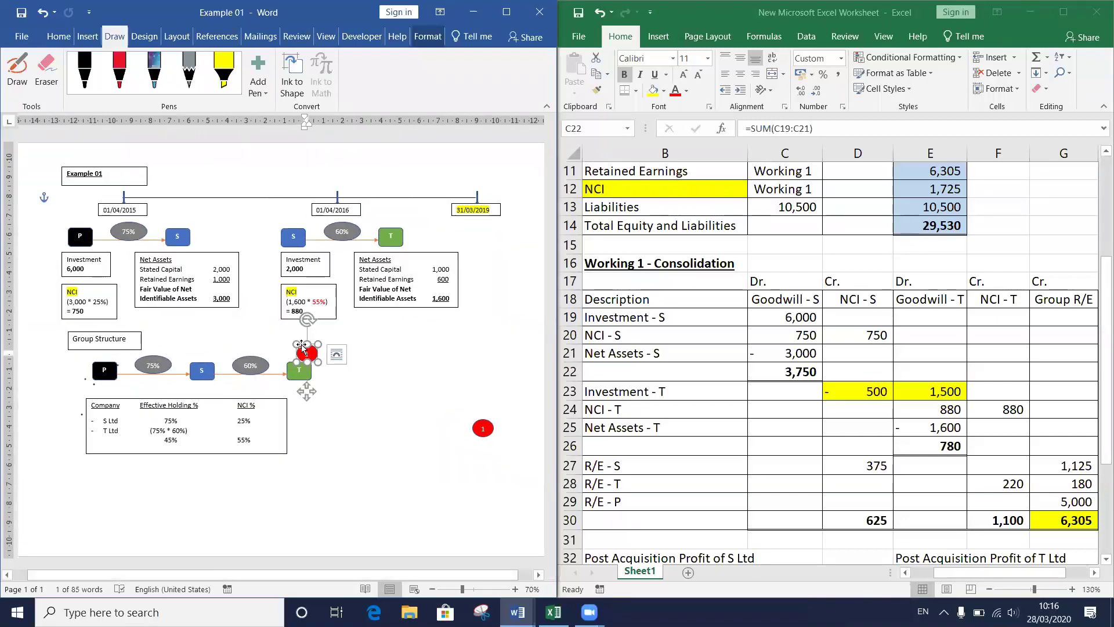
left_click_drag(301, 344, 111, 260)
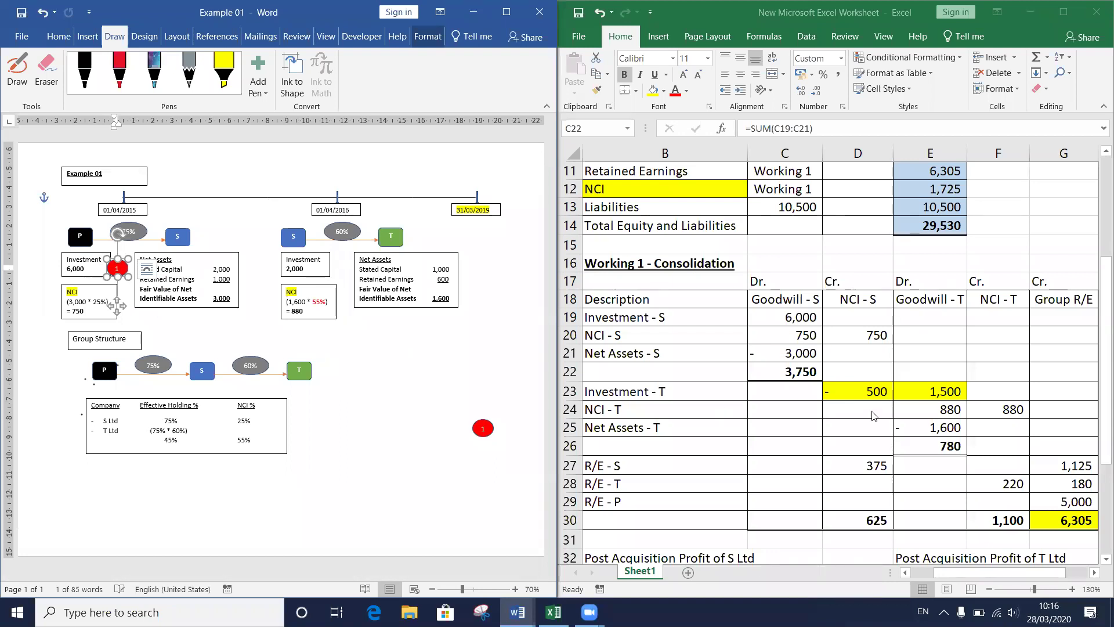
Step: Switch to the Excel worksheet, duplicate the red circle numbered 1 below the workings and place the copy beside Investment - S in row 19
scroll(834, 438, "down", 4)
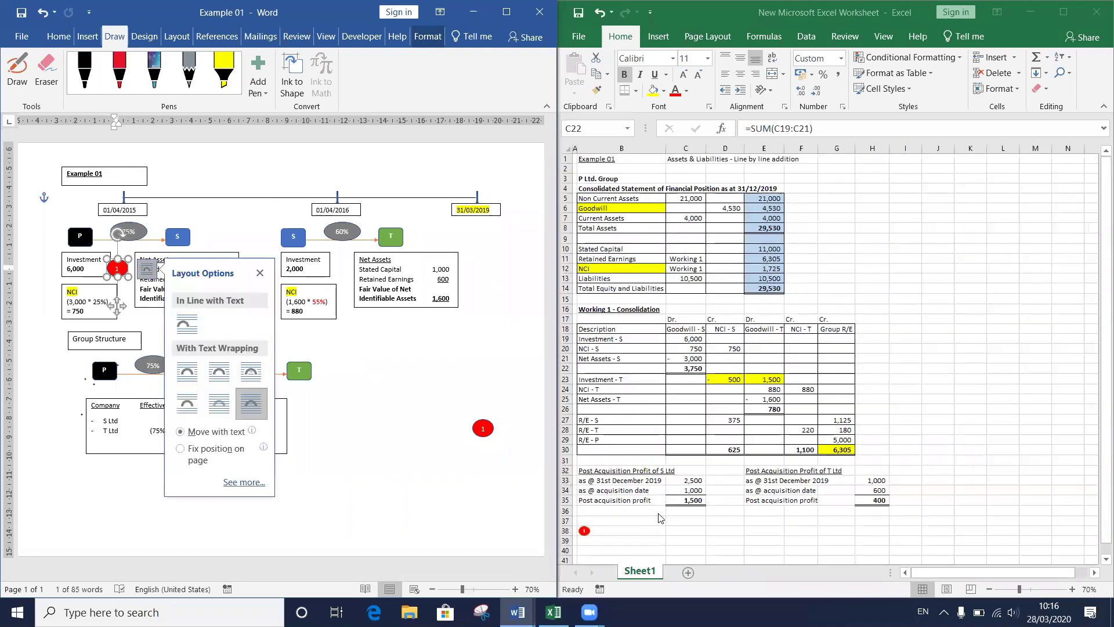
left_click(587, 534)
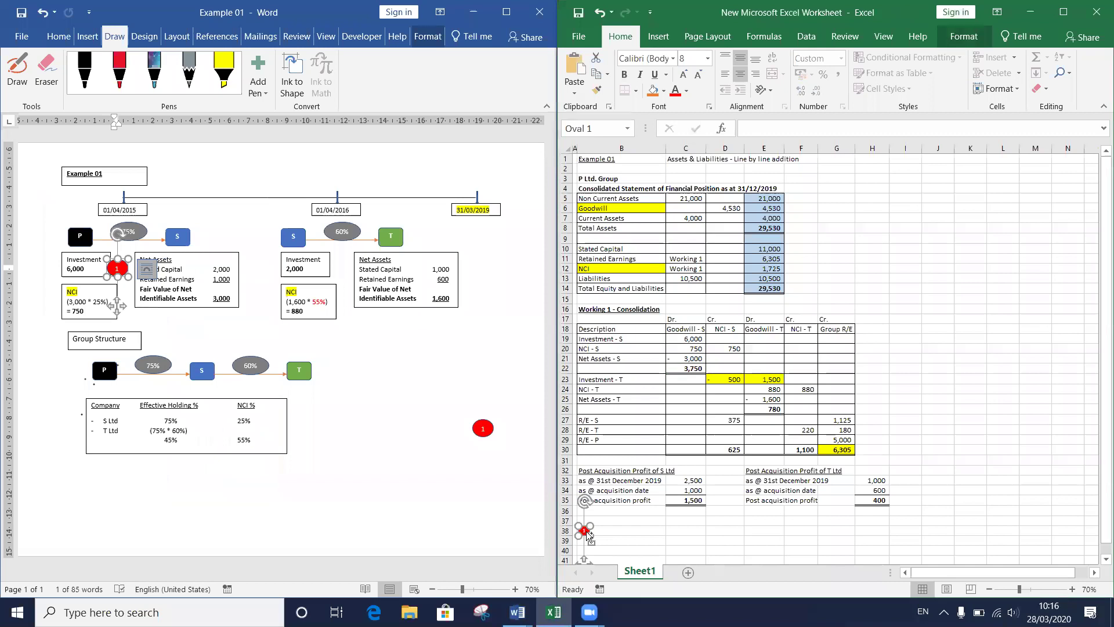
left_click_drag(590, 538, 636, 335)
scroll(815, 279, "up", 2, "ctrl")
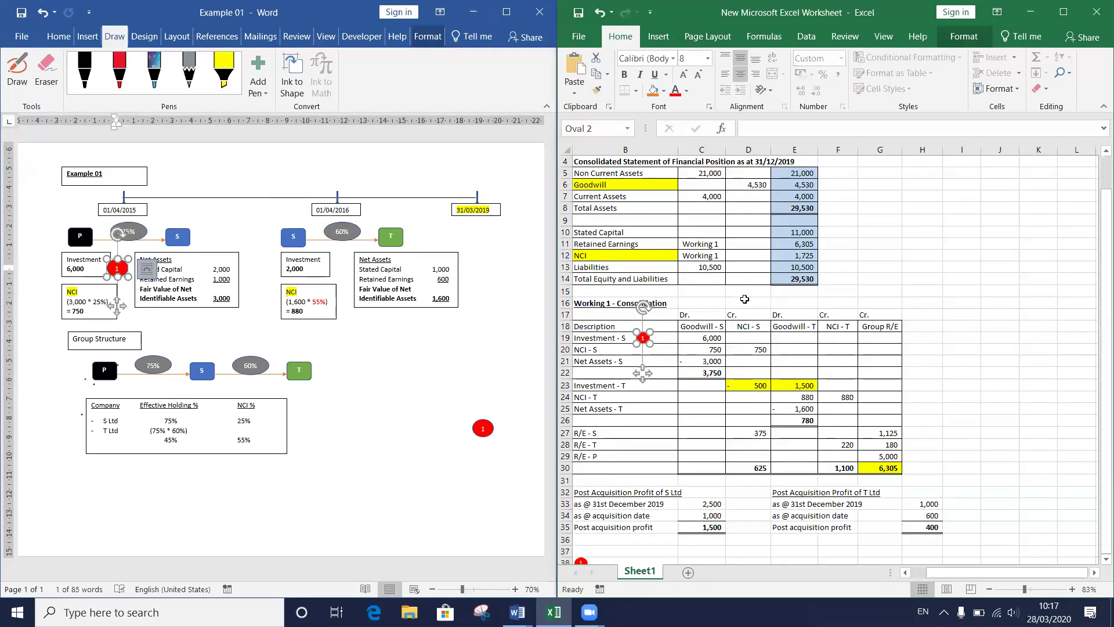
scroll(745, 298, "up", 2, "ctrl")
left_click(724, 295)
left_click(848, 312)
scroll(847, 312, "up", 2, "ctrl")
left_click(787, 309)
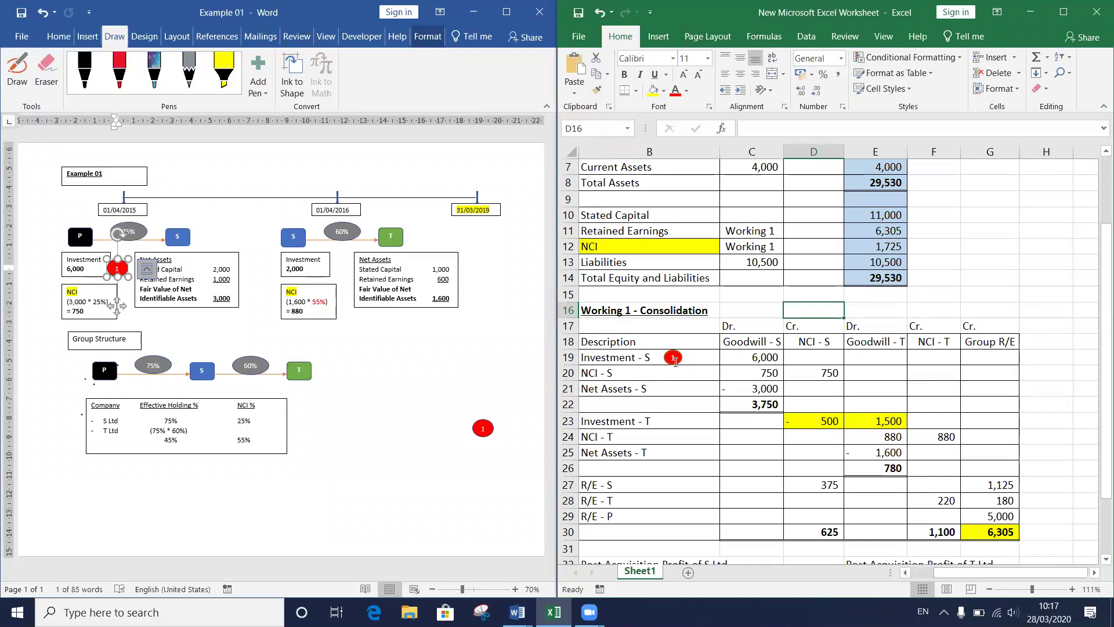
Step: Duplicate the red circle beside Investment - S, place the copy beside NCI - S in row 20 and number it 2
left_click(672, 362)
left_click_drag(674, 367, 673, 362)
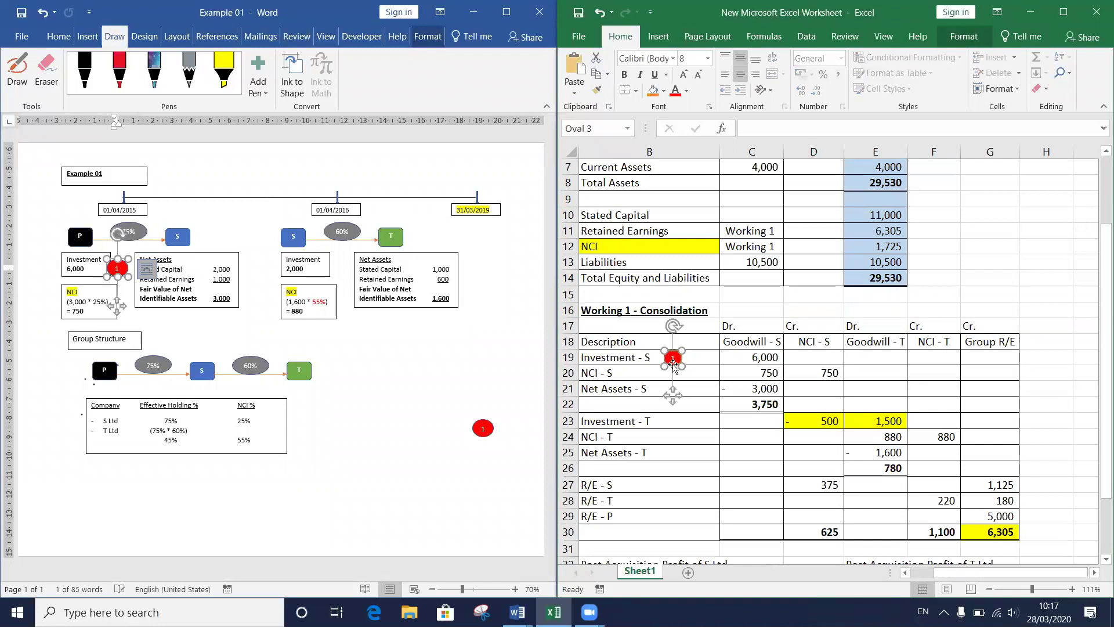
key("Down")
key("Down")
key("Down")
key("Down")
key("Down")
key("Down")
key("Left")
key("Left")
key("Left")
key("Left")
key("Left")
key("Left")
key("Left")
key("Left")
key("Left")
key("Left")
key("Left")
key("Left")
key("Left")
key("Left")
key("Left")
key("Left")
key("Left")
key("Left")
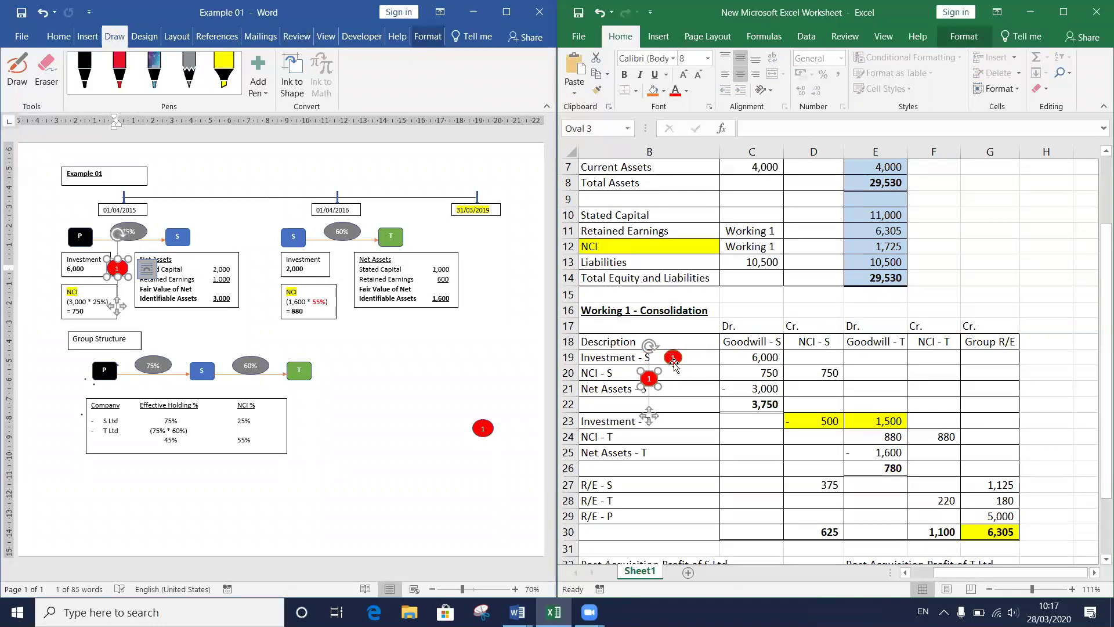
key("Up")
key("Up")
key("Right")
key("Right")
key("Right")
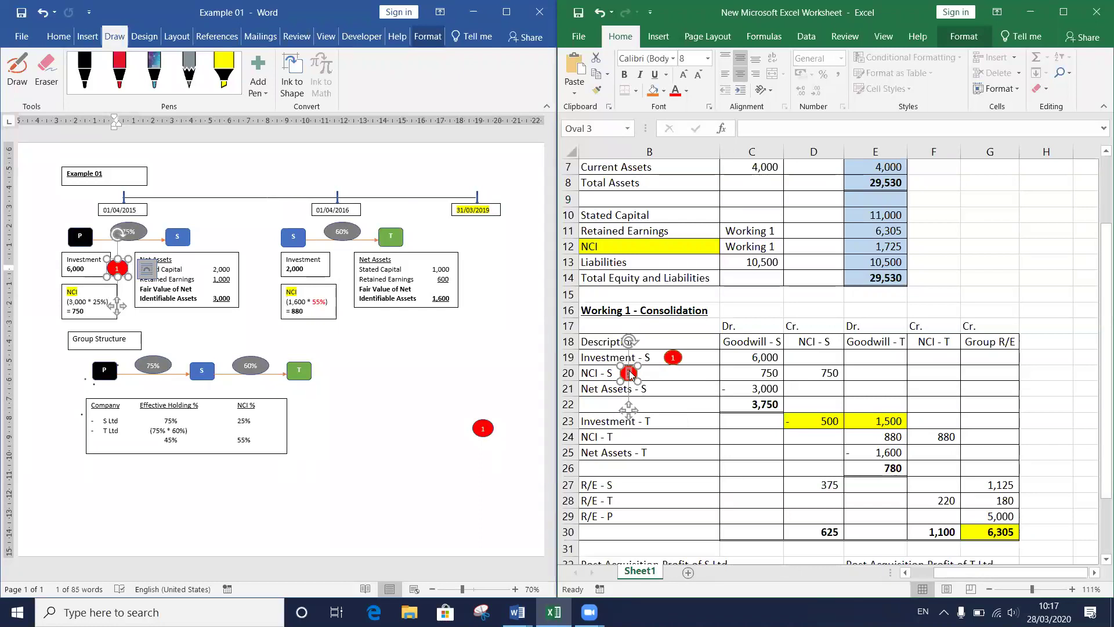
type("2")
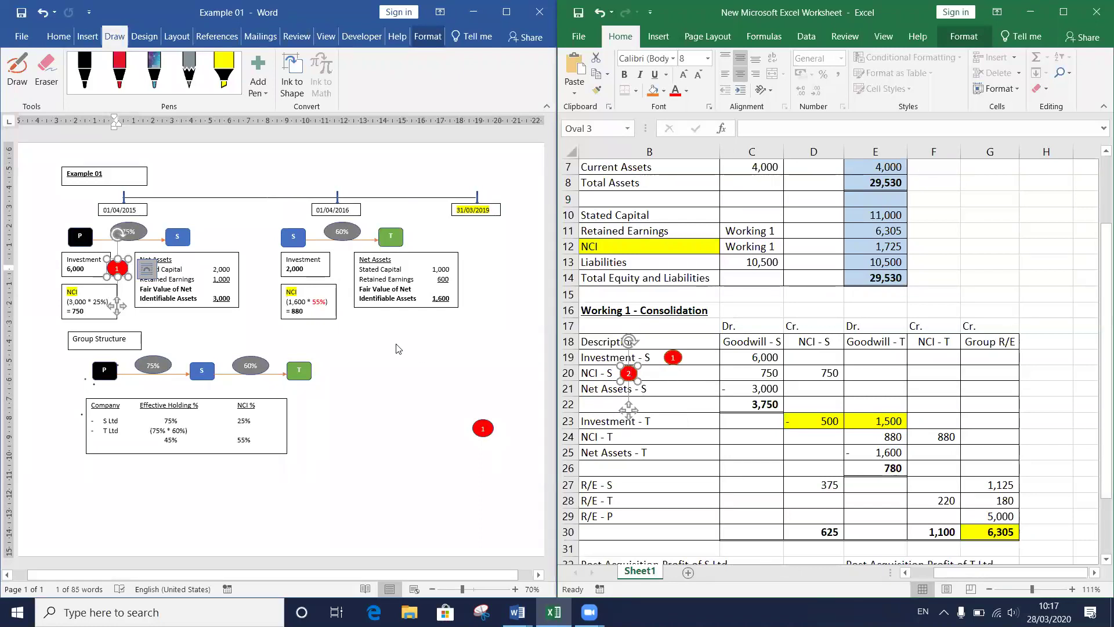
Step: In the Word document, duplicate the red circle beside P's Investment box, place the copy on the NCI = 750 box and number it 2
left_click(114, 280)
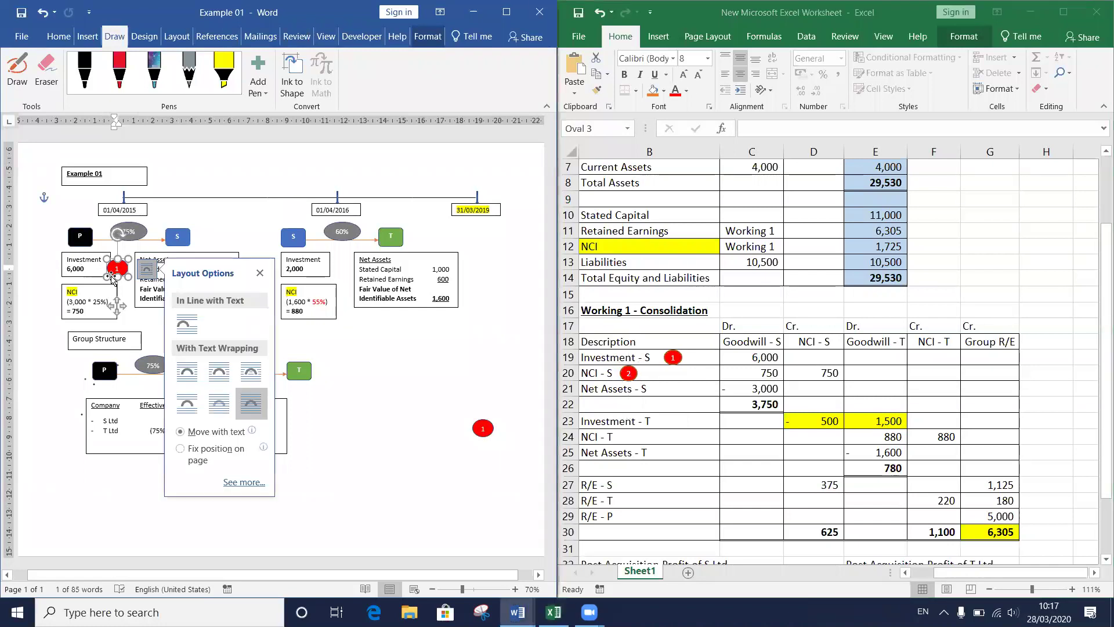
key("ctrl+c")
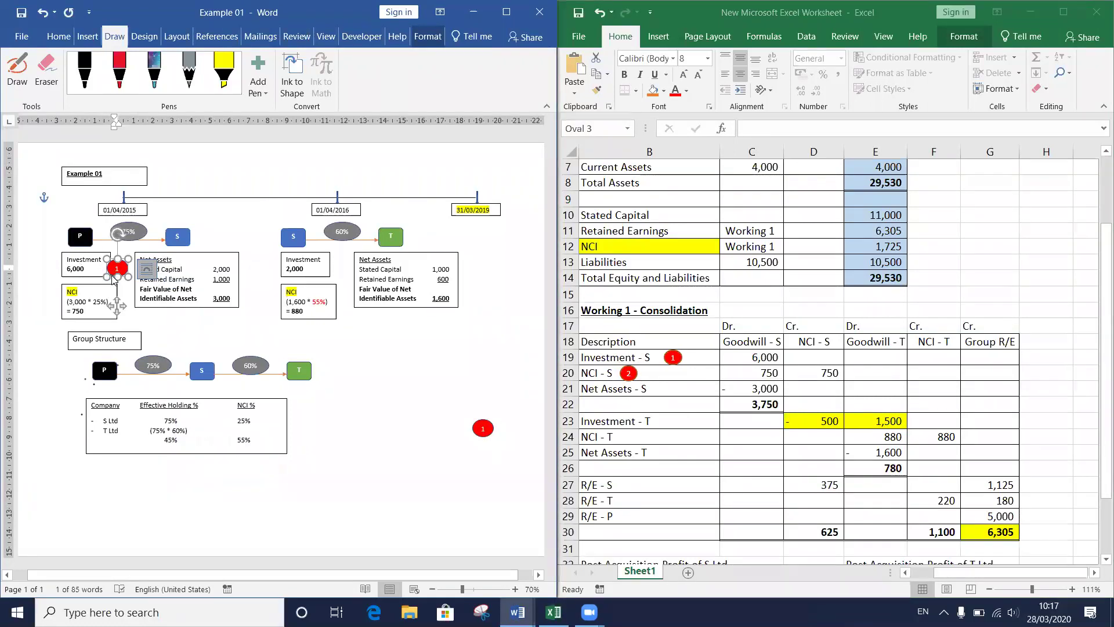
key("ctrl+v")
key("Left")
key("Left")
key("Left")
key("Left")
key("Left")
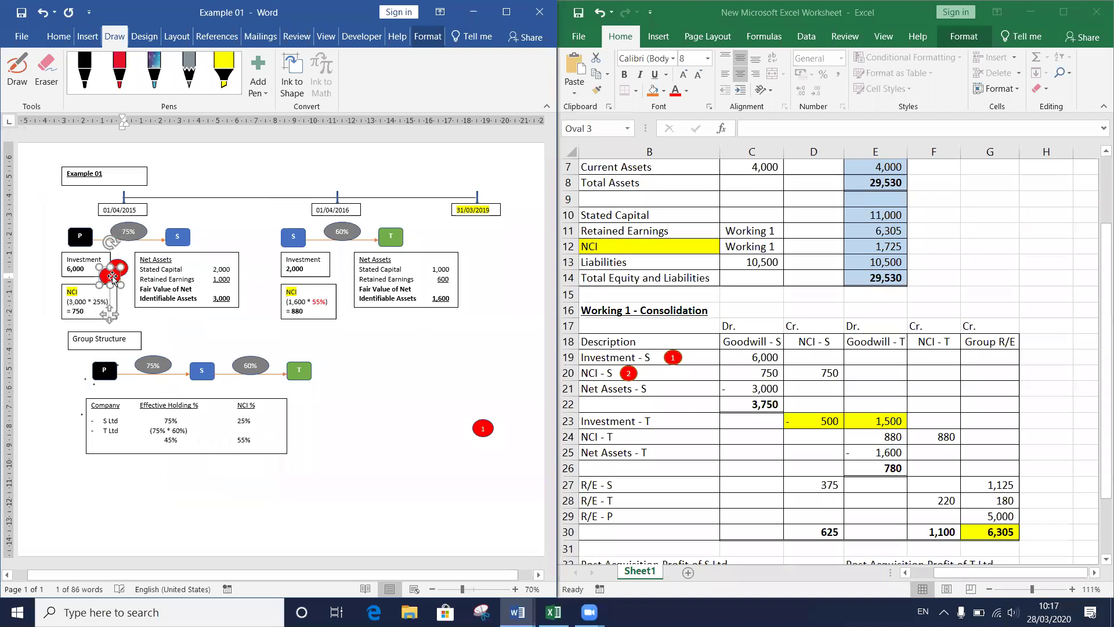
key("Down")
key("Down")
key("Down")
key("Down")
key("Down")
key("Down")
key("Down")
key("Down")
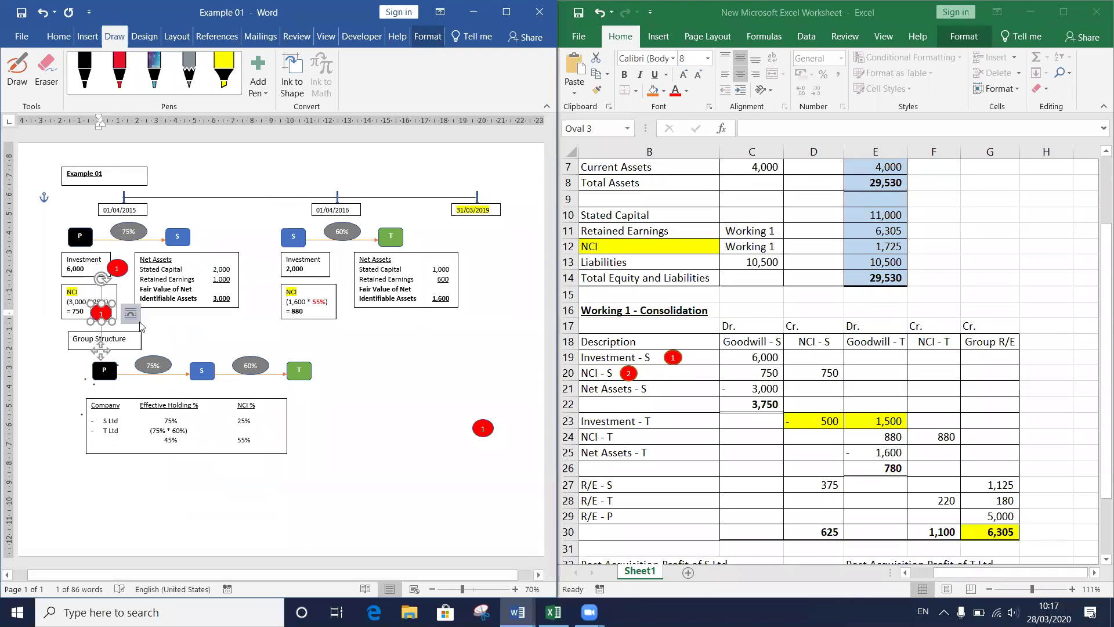
type("2")
left_click(273, 342)
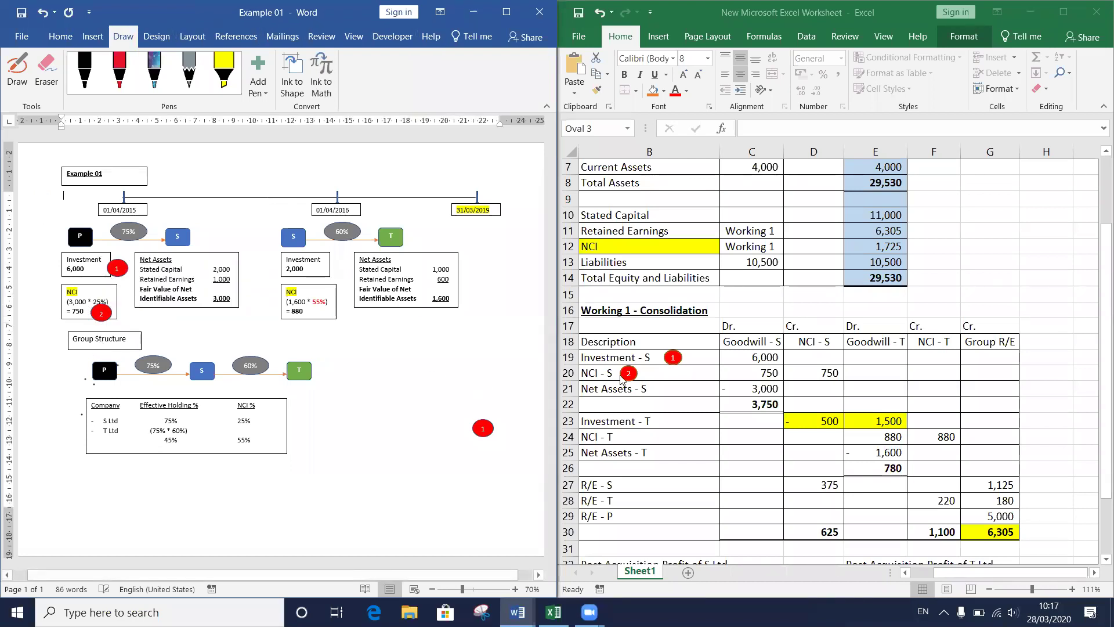
Step: In the Excel worksheet, duplicate red circle 2, place the copy beside Net Assets - S in row 21 and number it 3
left_click(632, 376)
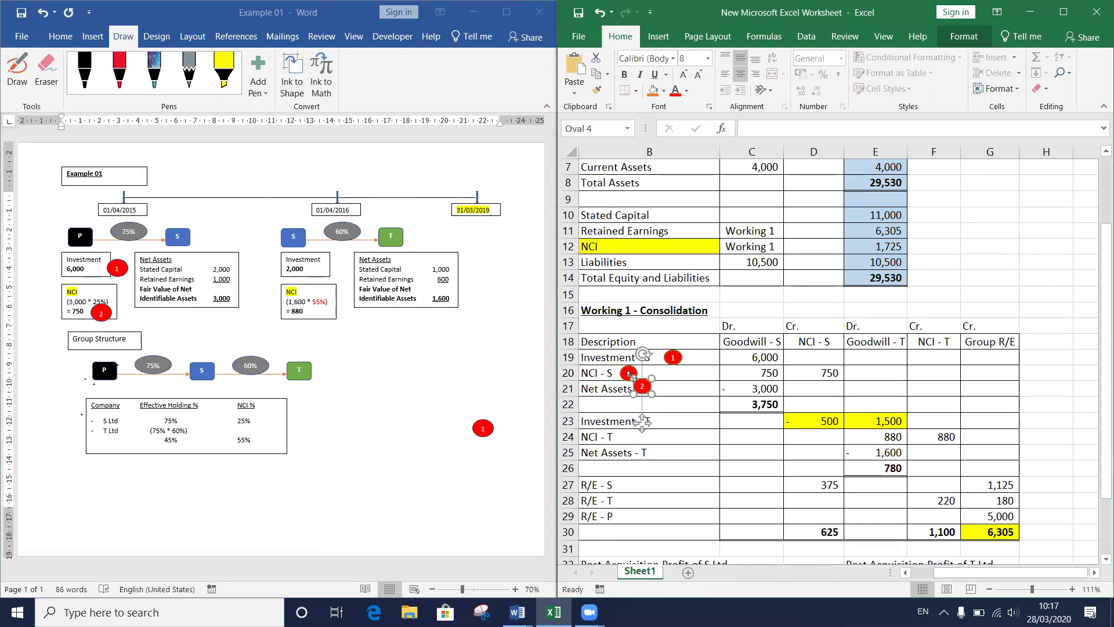
key("ctrl+c")
key("ctrl+v")
key("Right")
key("Down")
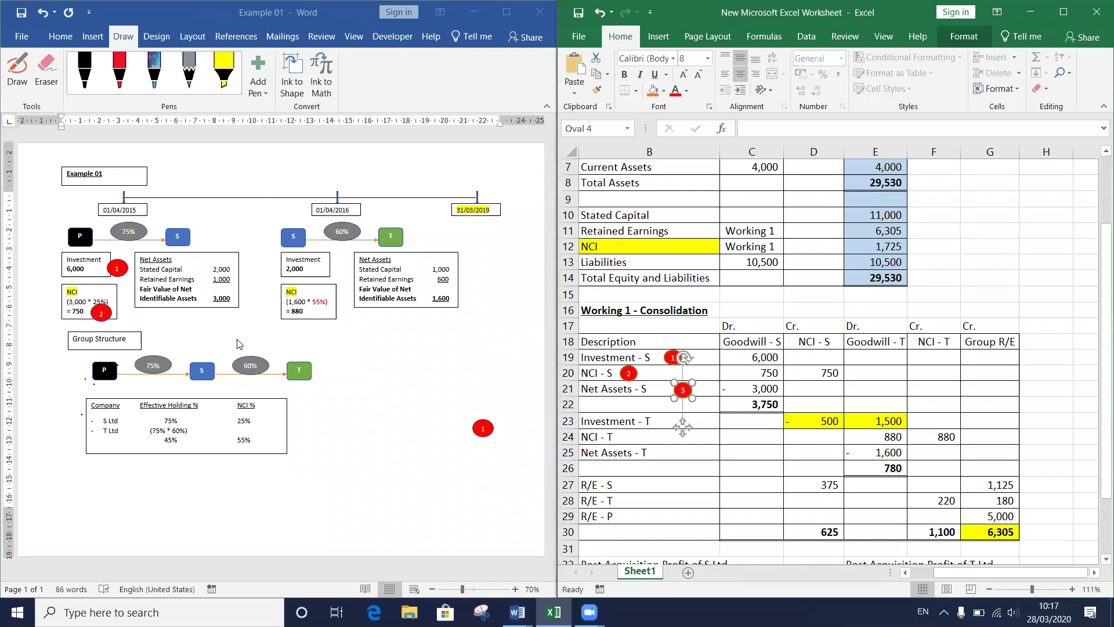
Step: In the Word document, duplicate red circle 2, place the copy beside the 3,000 net assets of S and number it 3
left_click(476, 433)
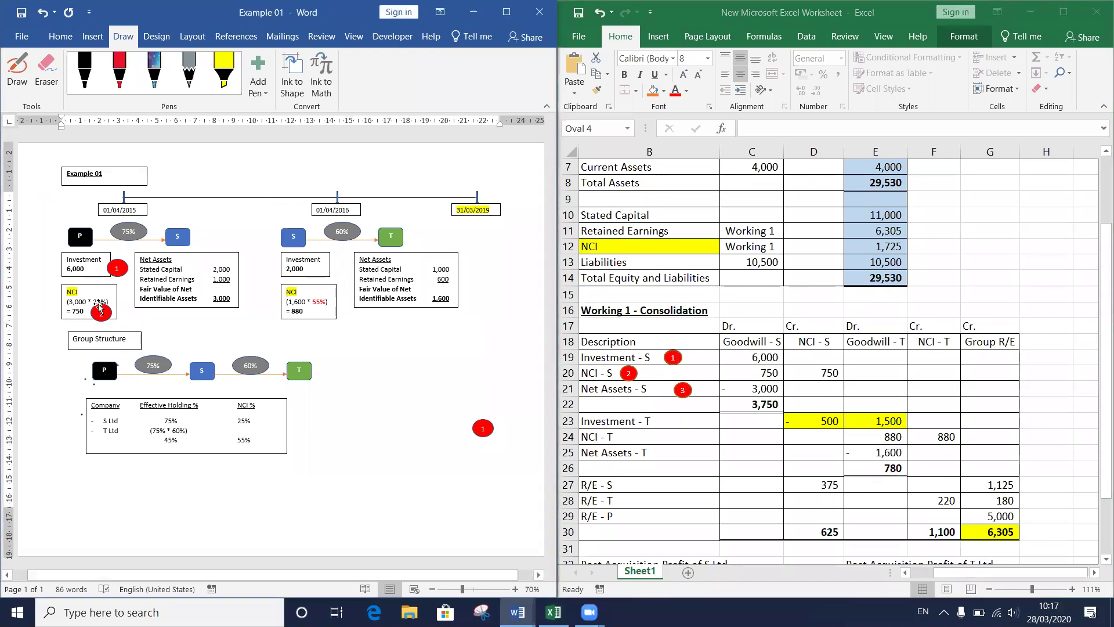
key("ctrl+v")
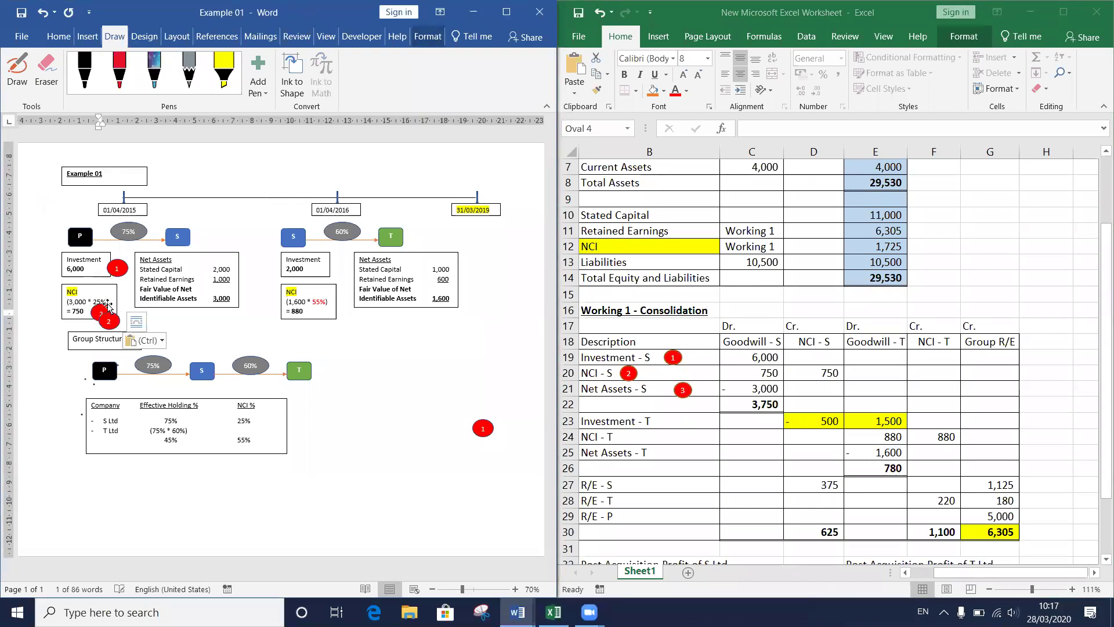
left_click_drag(114, 313, 244, 293)
double_click(239, 293)
type("3")
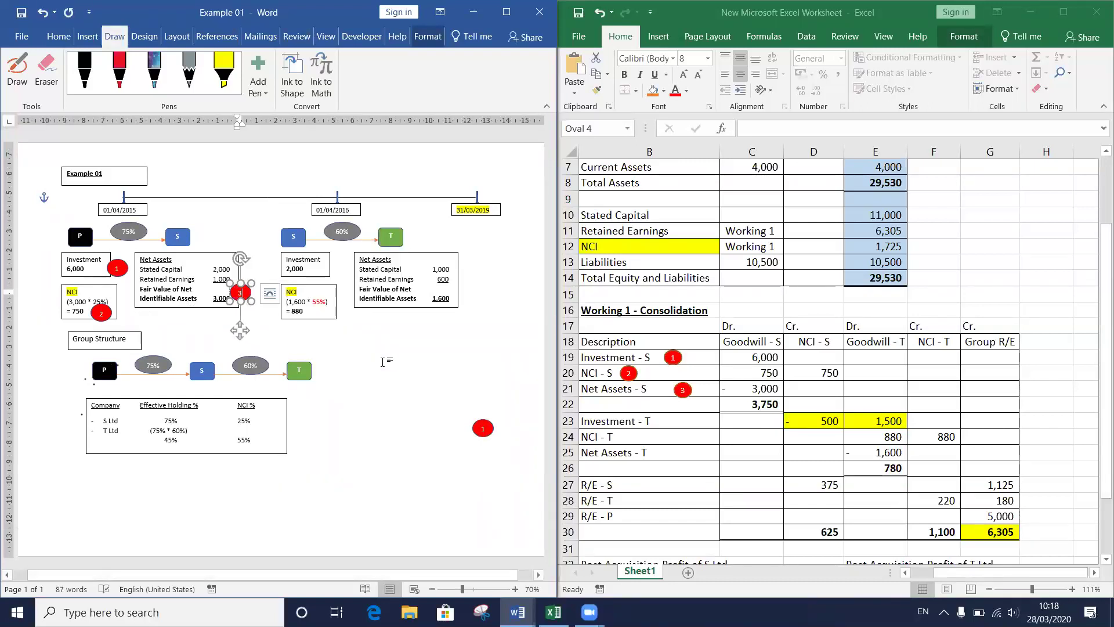
key("Escape")
key("Escape")
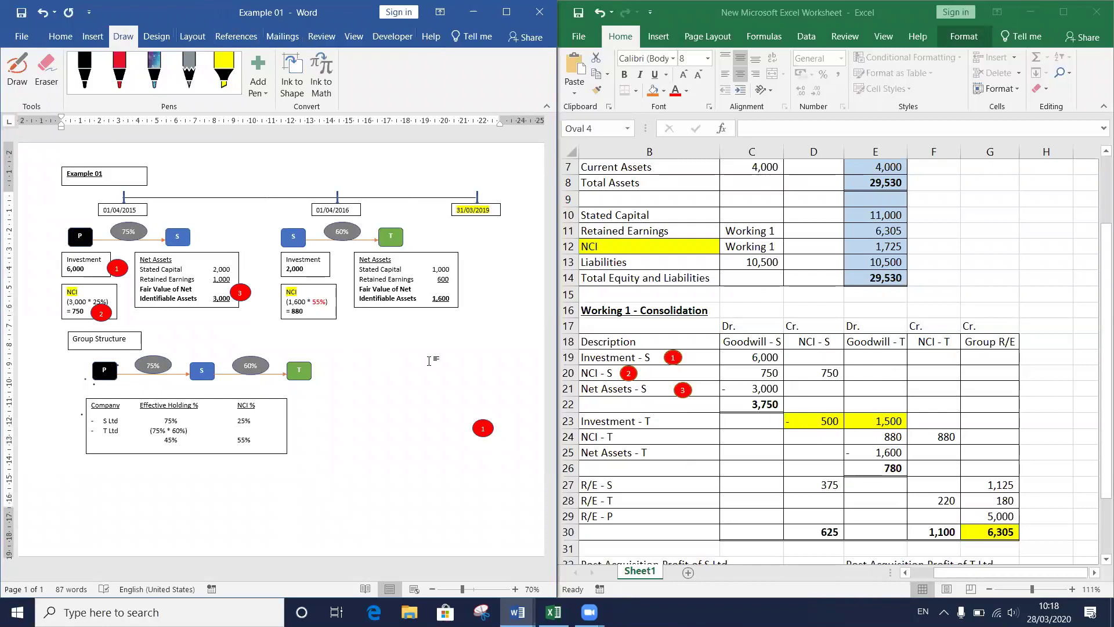
Step: Duplicate red circle 3 in the Word diagram, place the copy beside S's Investment 2,000 box and number it 4
left_click(685, 420)
left_click(661, 420)
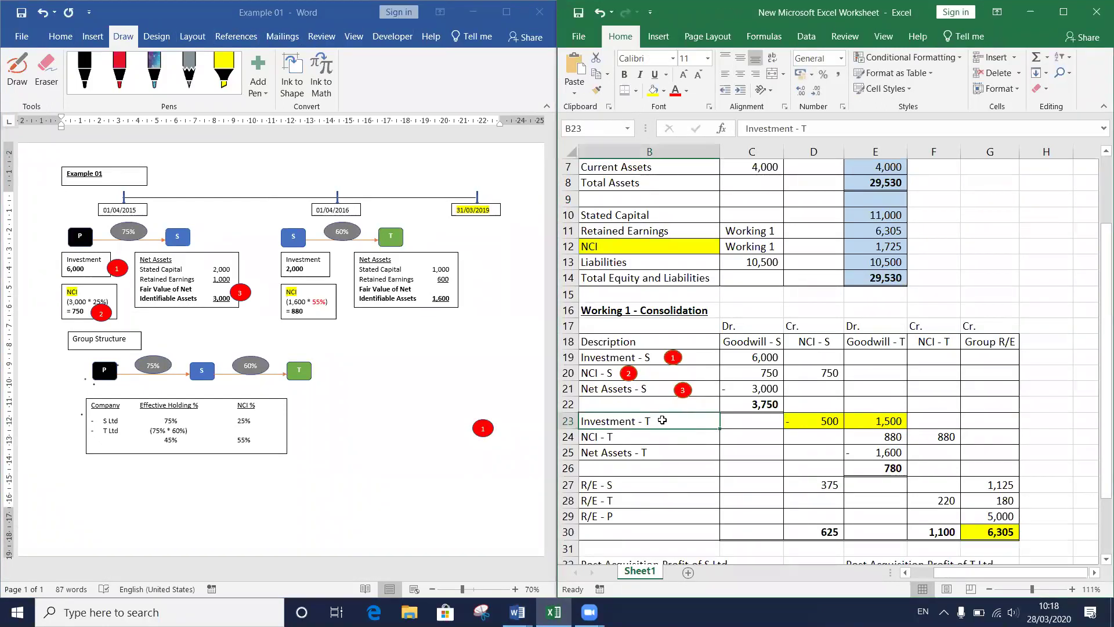
left_click(250, 299)
left_click(241, 292)
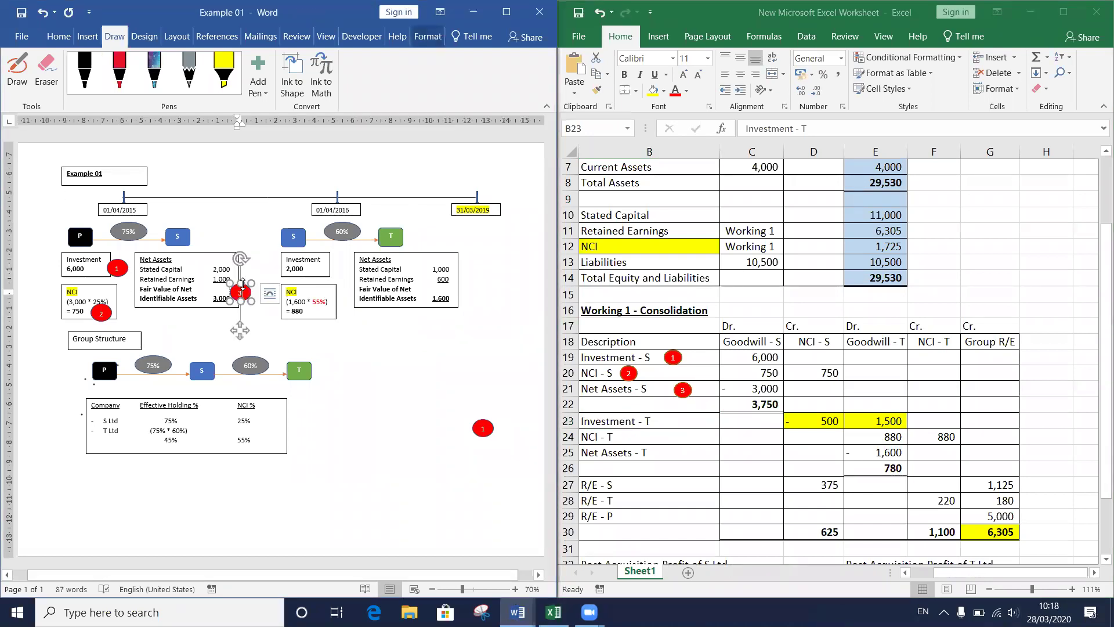
left_click_drag(236, 288, 244, 297)
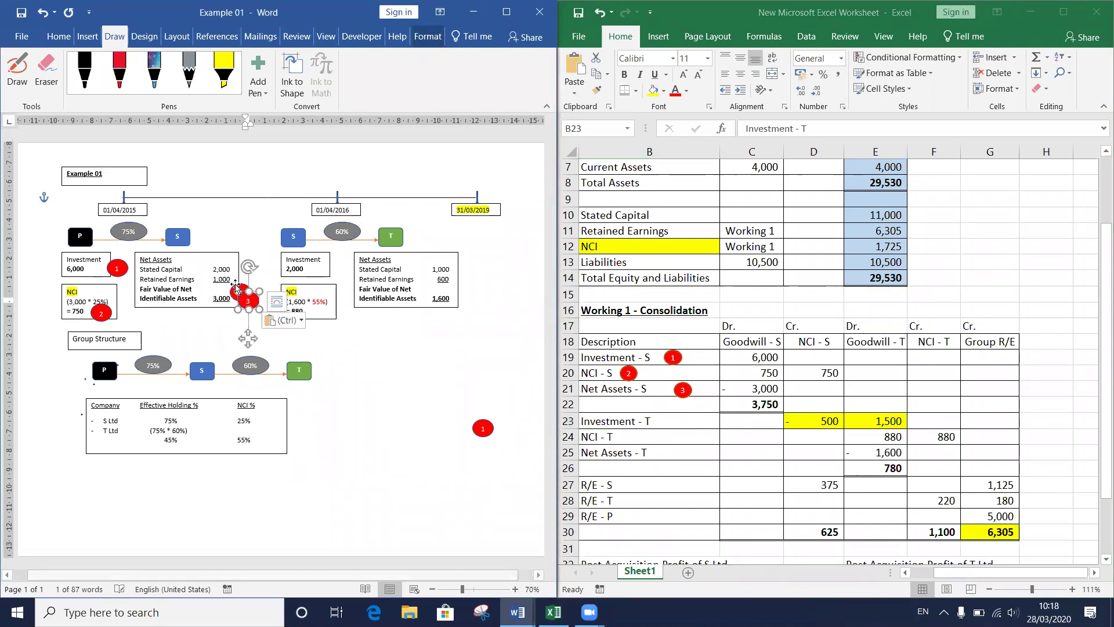
left_click_drag(290, 267, 325, 250)
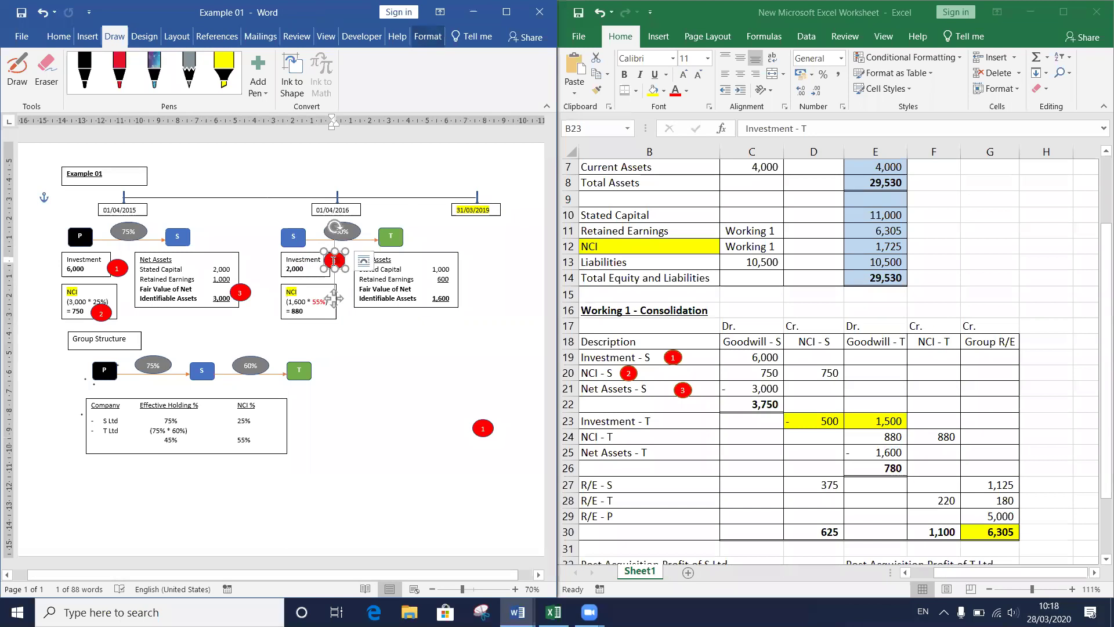
double_click(334, 261)
type("4")
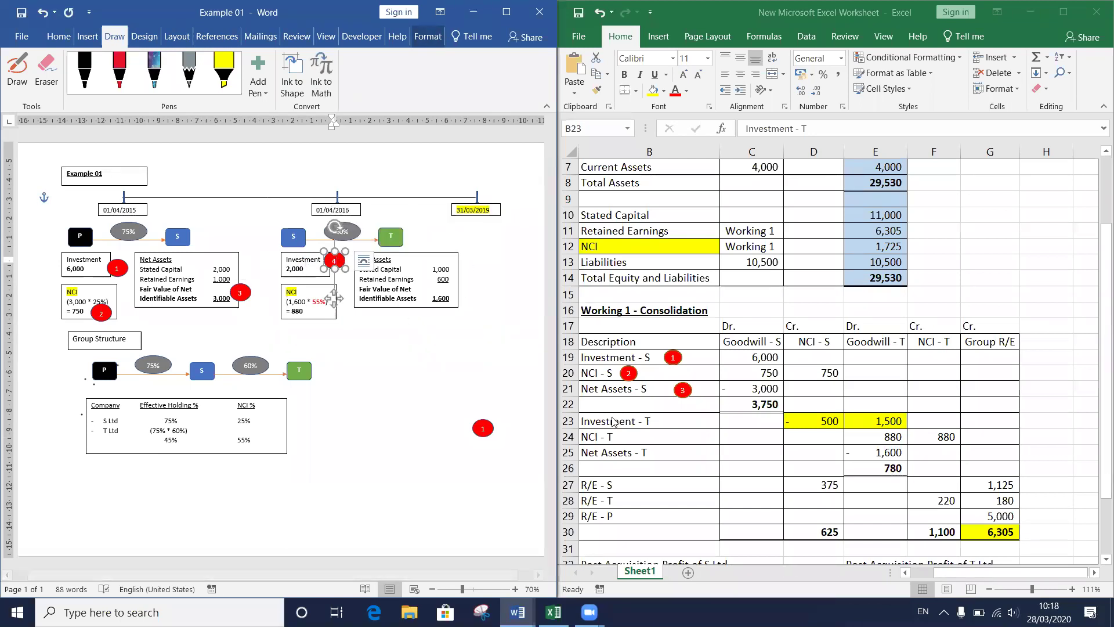
Step: In the Excel worksheet, duplicate red circle 3, place the copy beside Investment - T in row 23 and number it 4
left_click(685, 394)
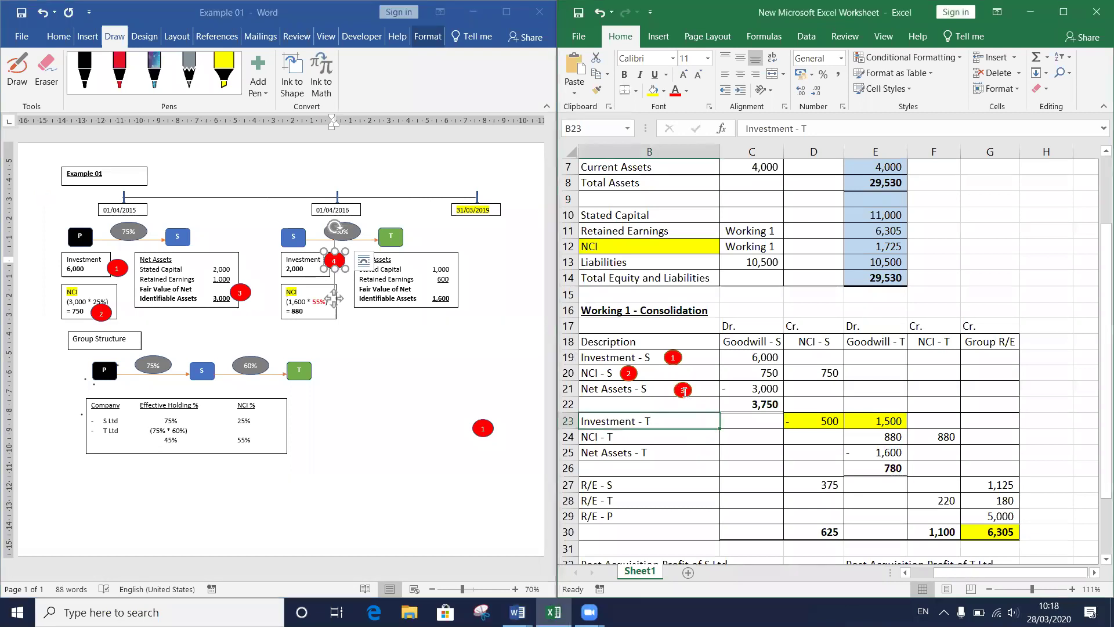
left_click(684, 394)
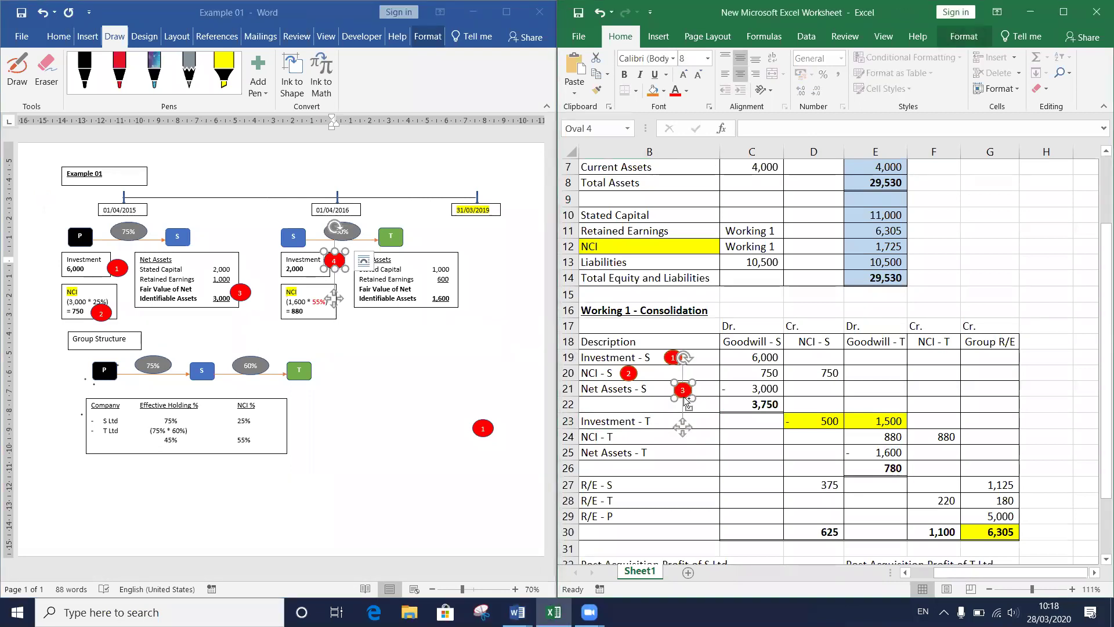
key("ctrl+d")
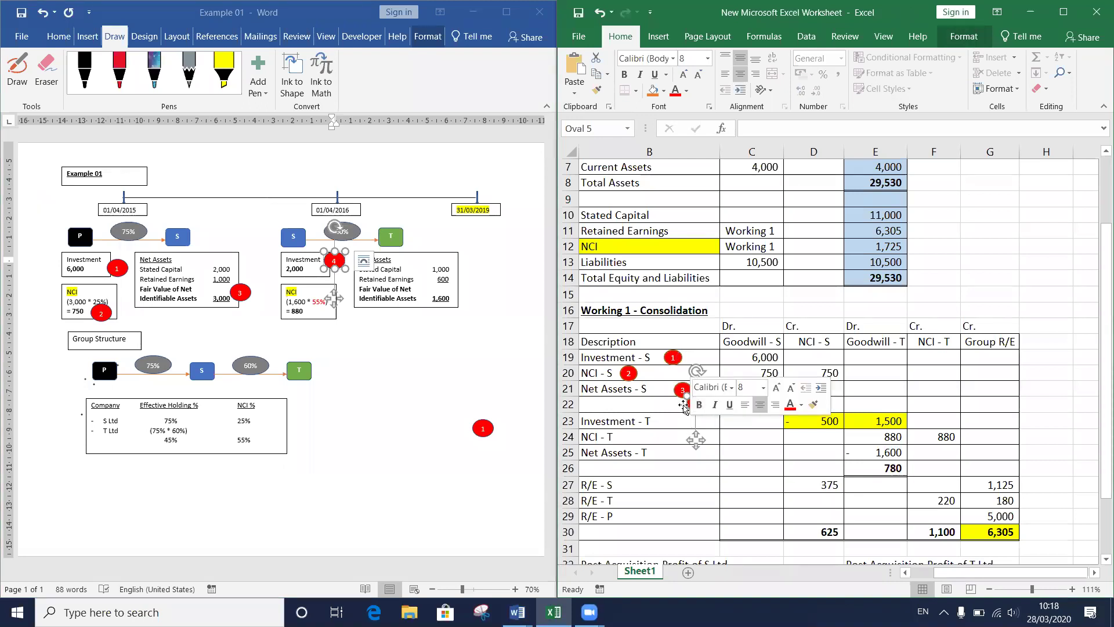
left_click(684, 408)
mouse_move(691, 408)
left_mouse_down()
mouse_move(688, 426)
mouse_move(673, 421)
left_mouse_up()
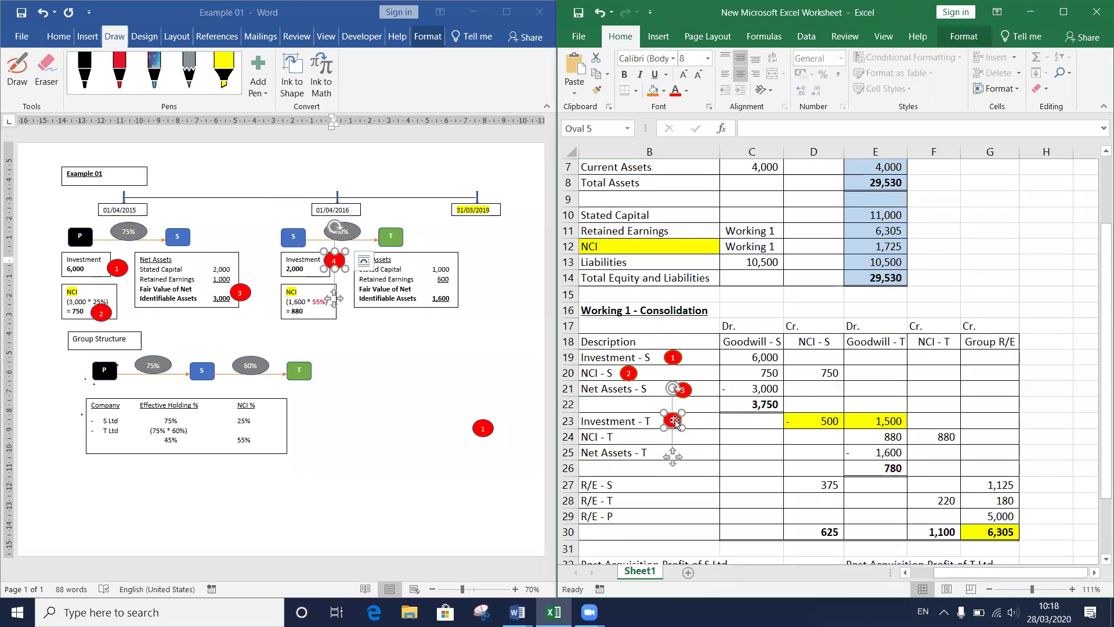
left_click(672, 420)
left_click(699, 451)
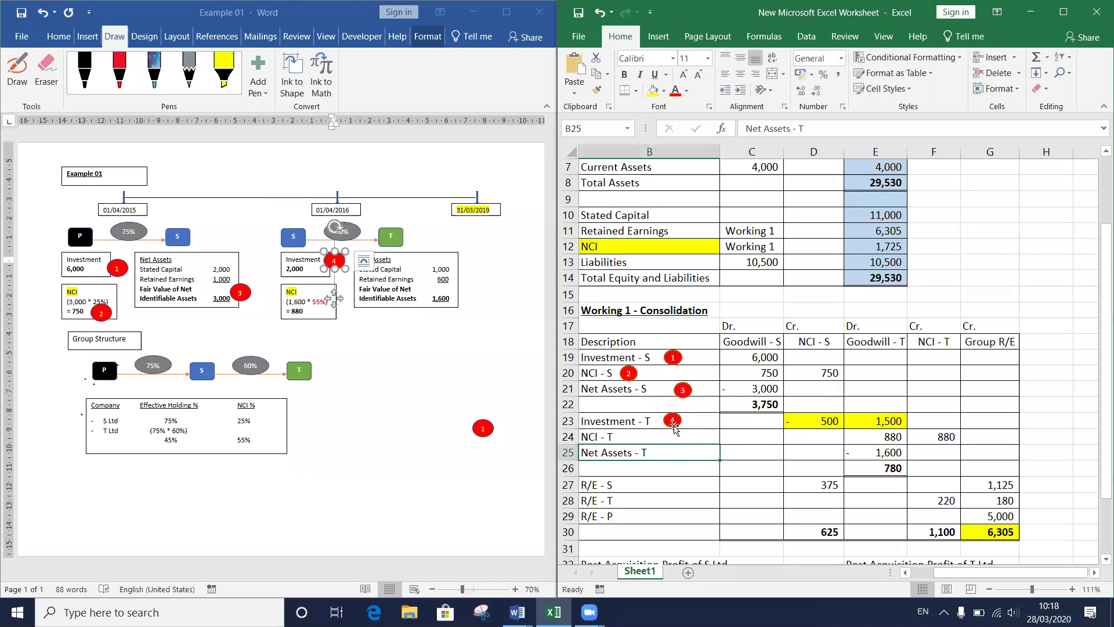
Step: Duplicate red circle 4 in the worksheet, place the copy beside NCI - T in row 24 and number it 5
left_click(673, 424)
key("ctrl+d")
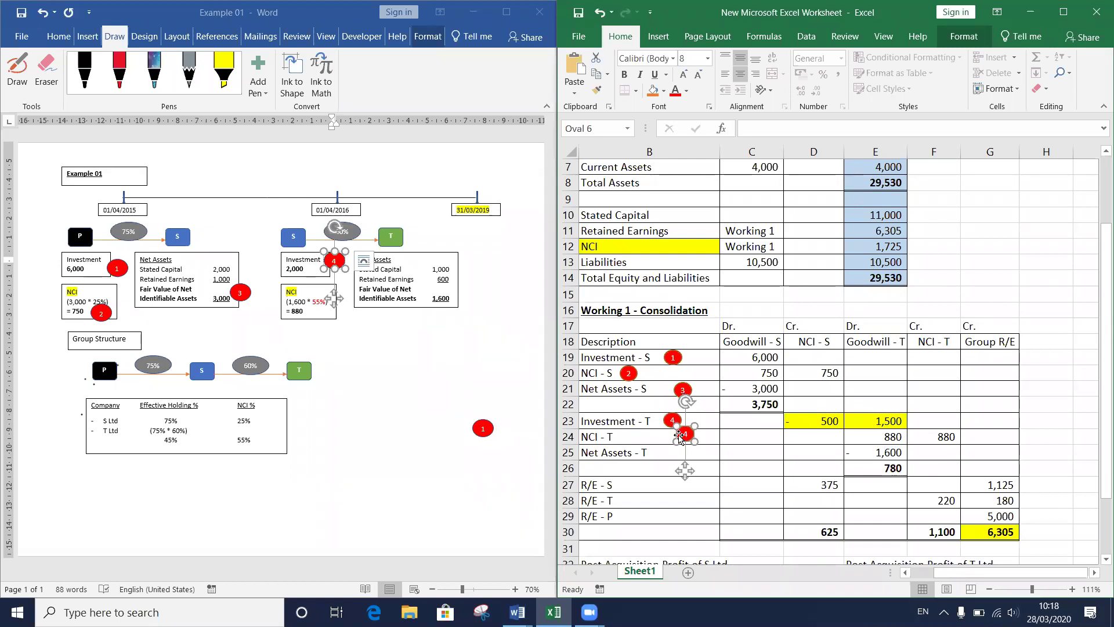
left_click_drag(674, 436, 633, 437)
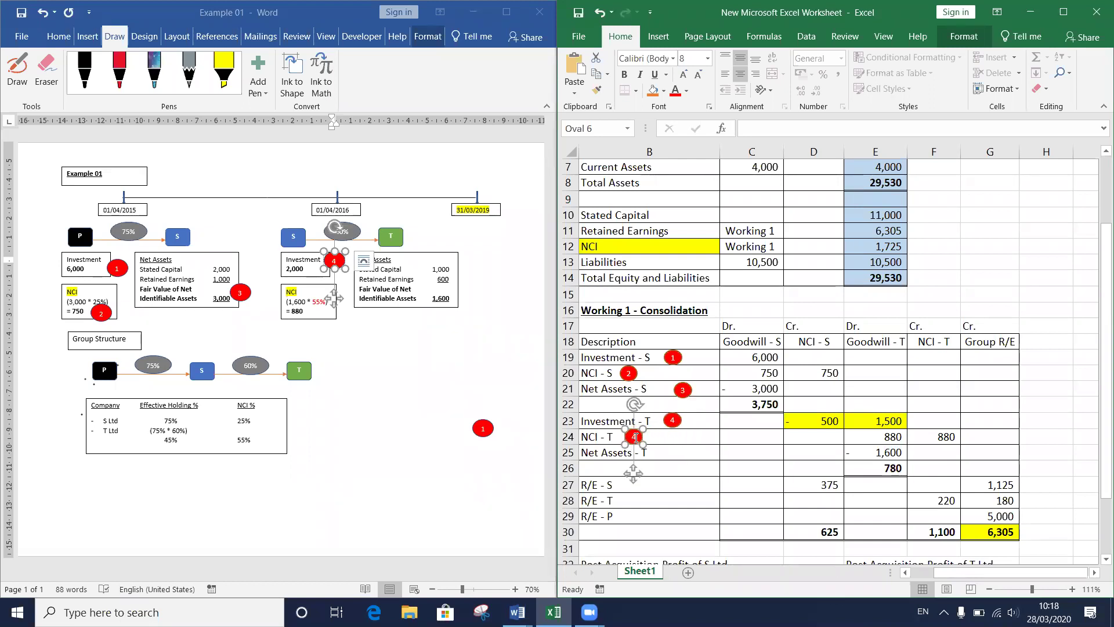
type("5")
Step: In the Word document, duplicate red circle 4, place the copy on the NCI = 880 box and number it 5
left_click(329, 271)
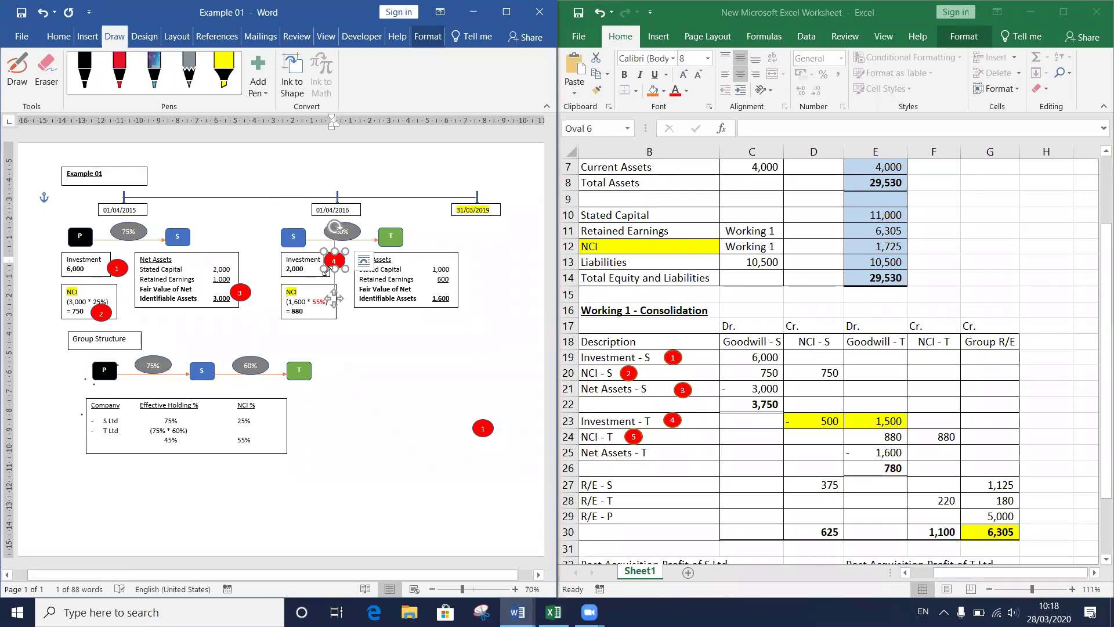
key("ctrl+v")
left_click_drag(337, 273, 316, 323)
key("ctrl+z")
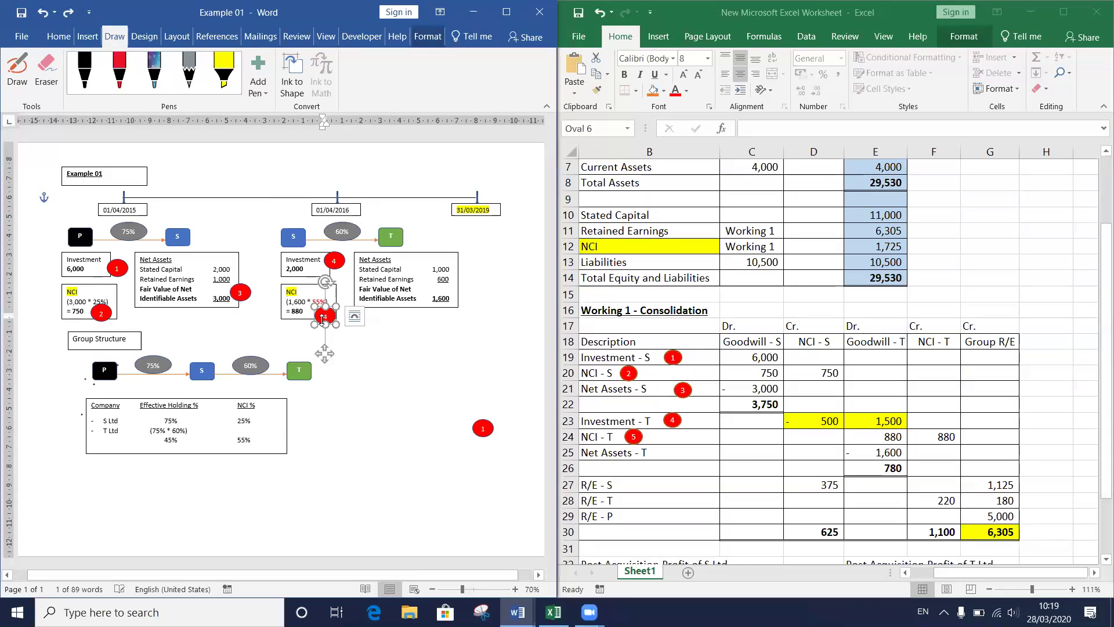
double_click(329, 322)
type("5")
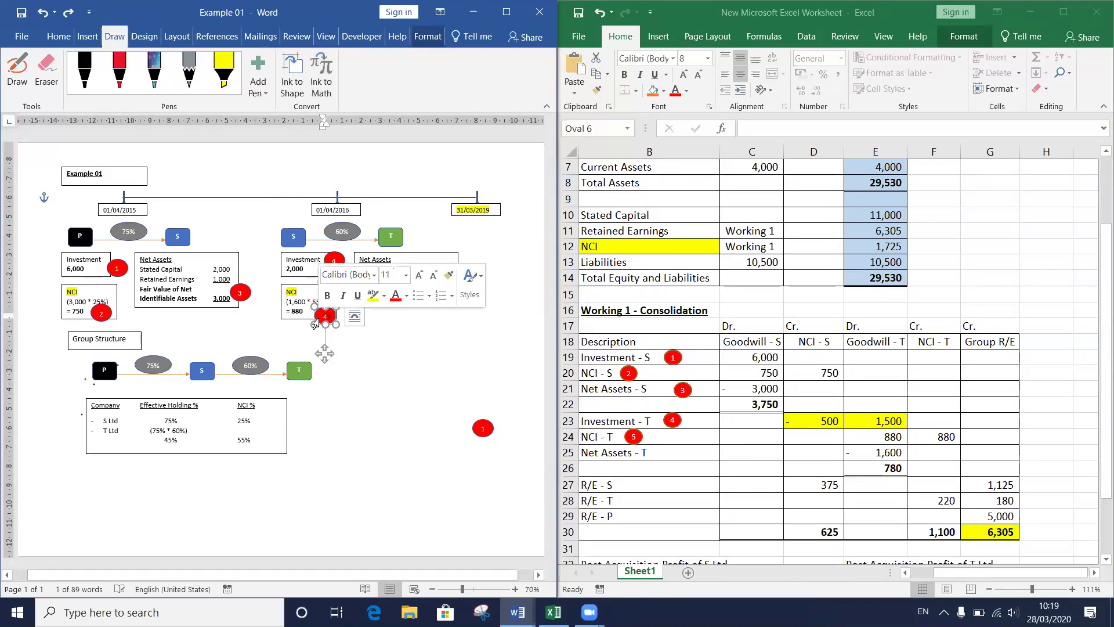
left_click_drag(336, 326, 338, 328)
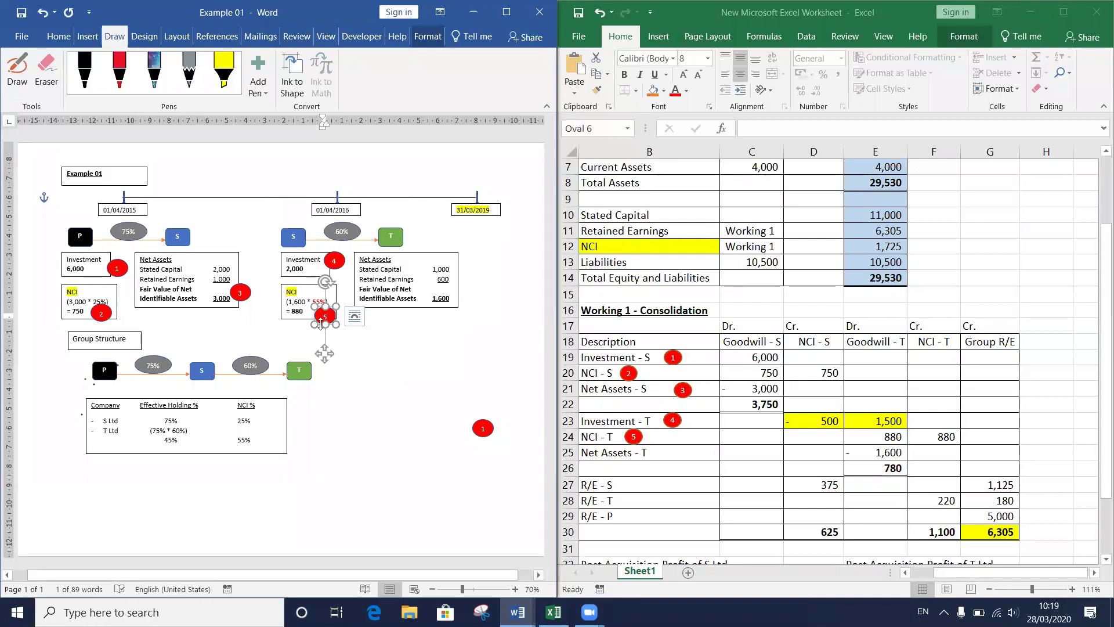
Step: Duplicate red circle 5 in the Word diagram, place the copy beside T's net assets total of 1,600 and number it 6
key("ctrl+v")
left_click_drag(327, 333, 458, 301)
left_click(462, 293)
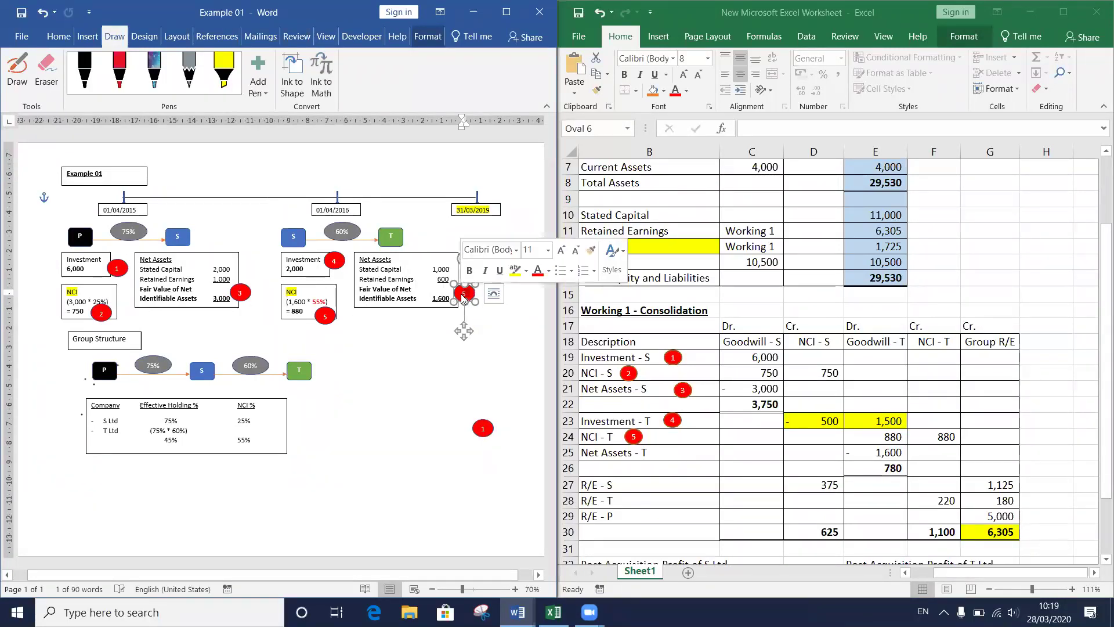
left_click(492, 383)
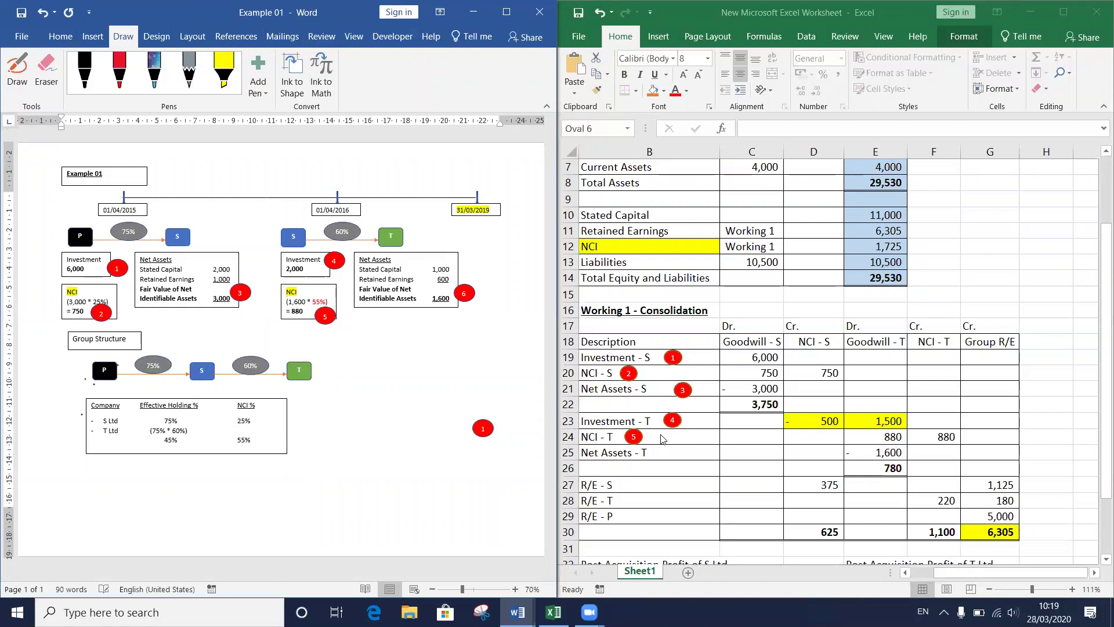
Step: In the Excel worksheet, duplicate red circle 5, place the copy beside Net Assets - T in row 25 and number it 6
left_click(636, 438)
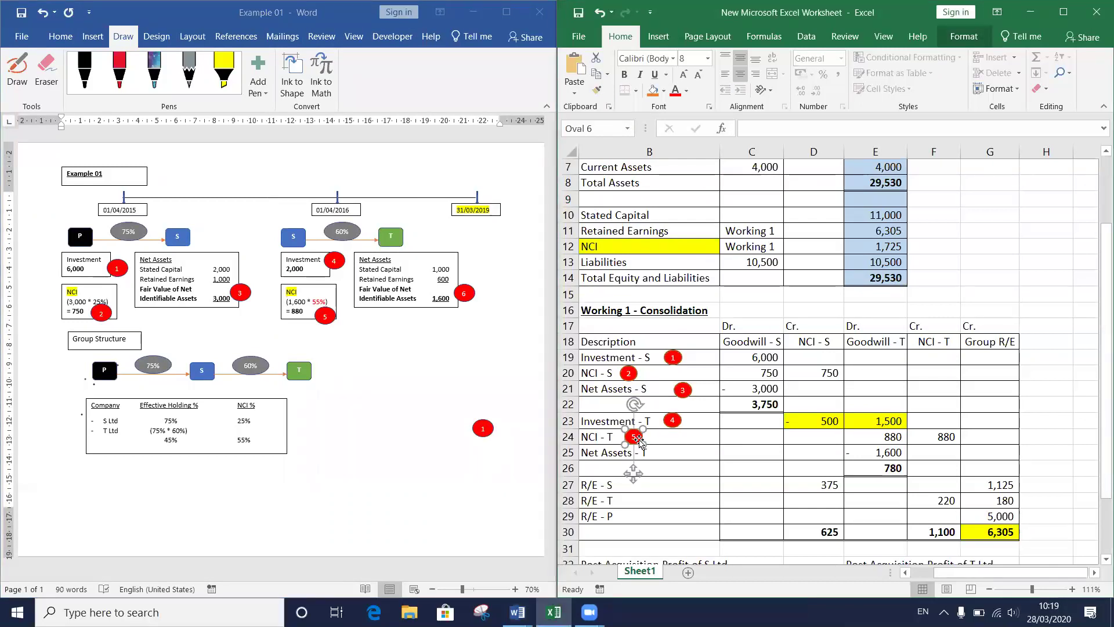
key("ctrl+d")
left_click_drag(646, 455, 671, 451)
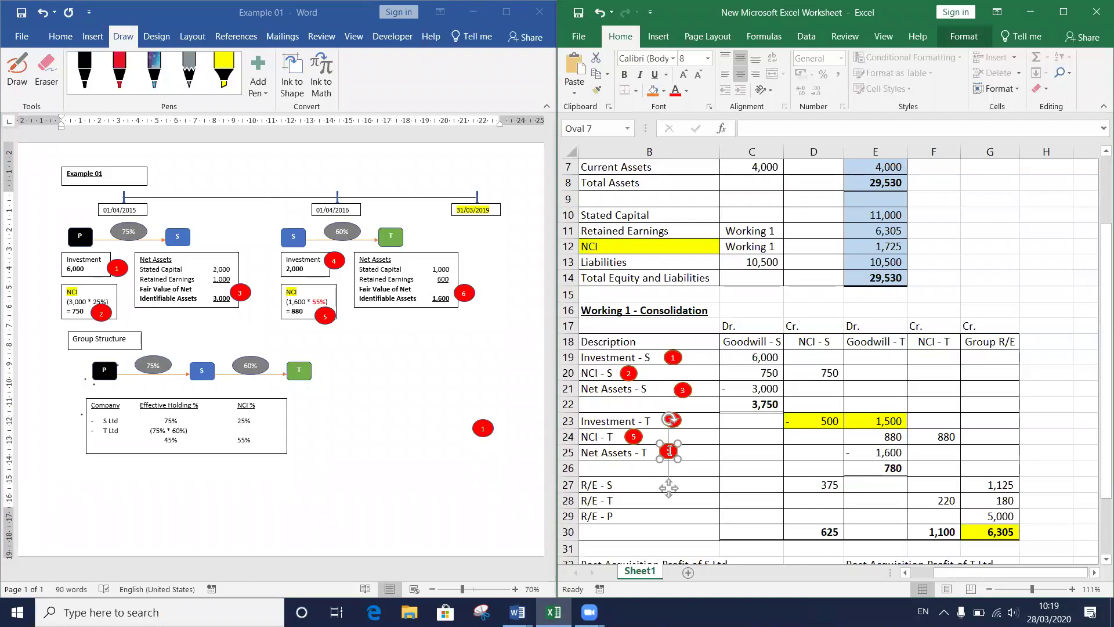
double_click(670, 450)
left_click(705, 472)
Step: Mark S Ltd's post acquisition profit in row 35 and R/E - S in row 27 with red circles, both numbered 7
scroll(720, 474, "down", 4)
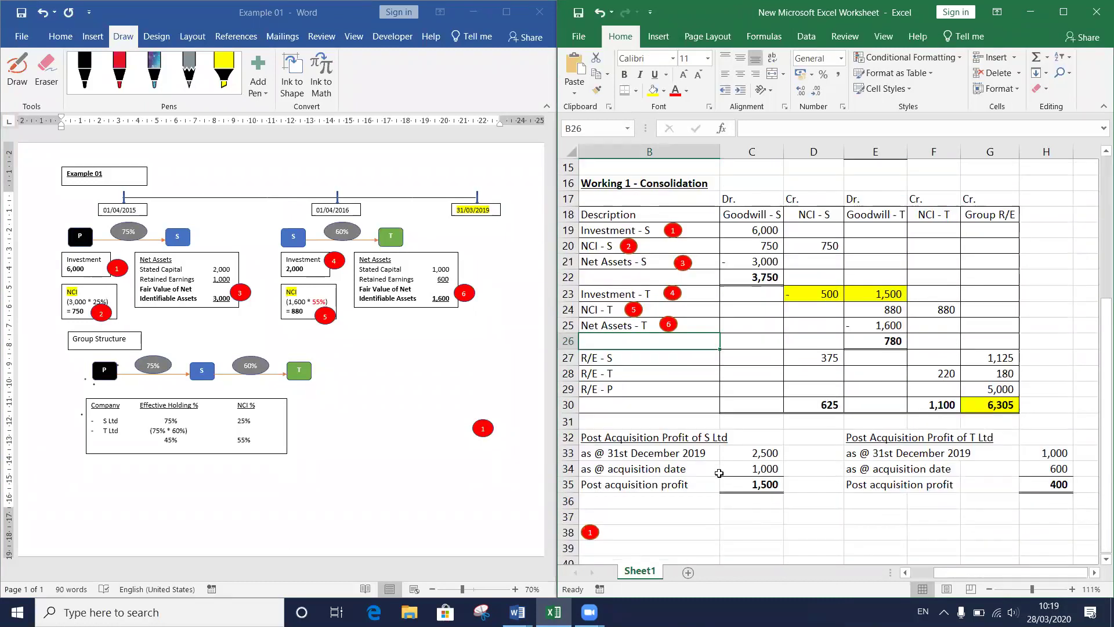
mouse_move(602, 470)
left_mouse_down()
mouse_move(816, 412)
mouse_move(800, 406)
mouse_move(794, 420)
left_mouse_up()
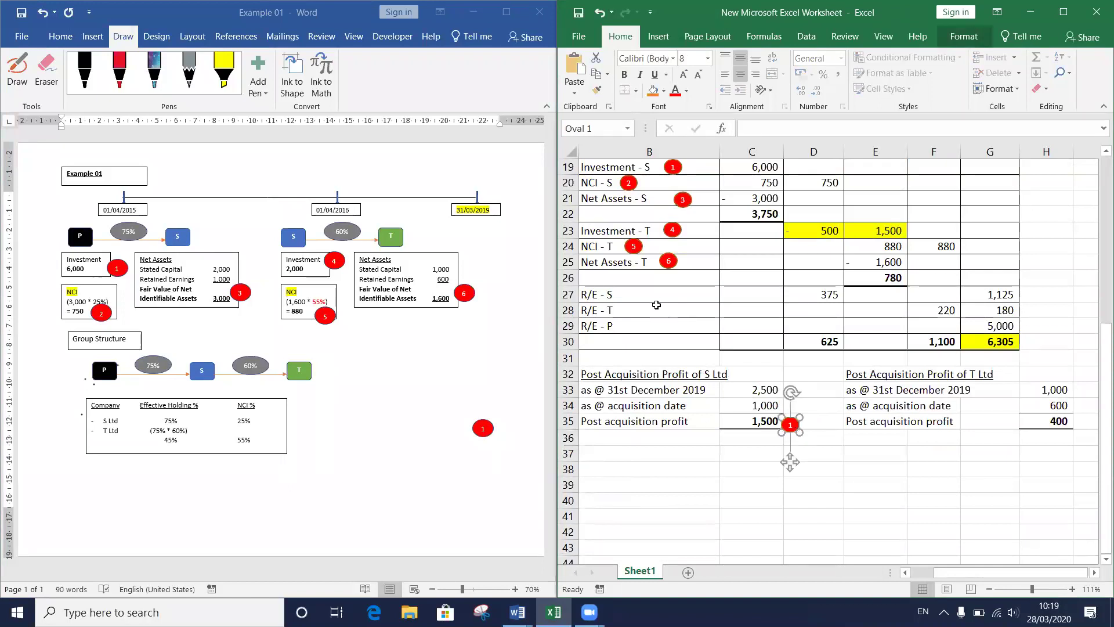
left_click(670, 262)
left_click_drag(670, 262, 637, 297)
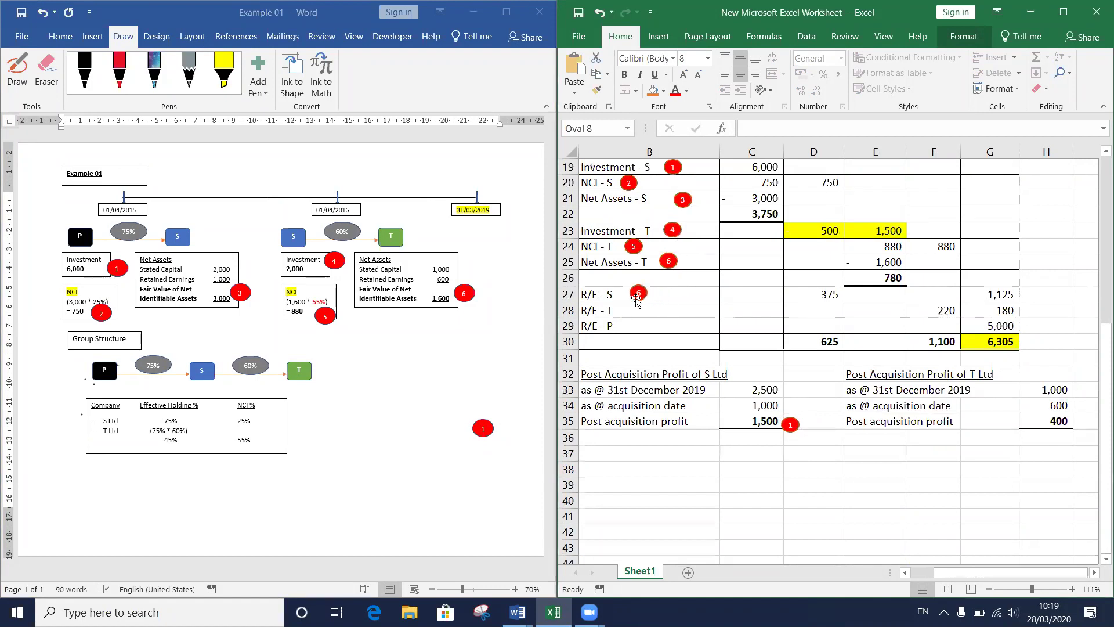
type("7")
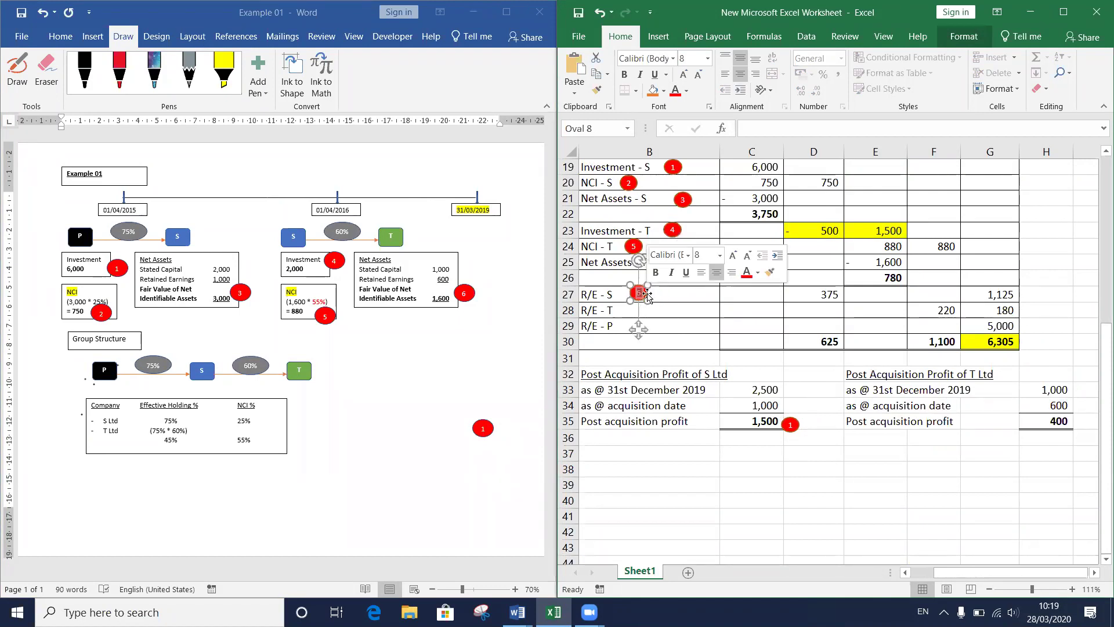
left_click(791, 424)
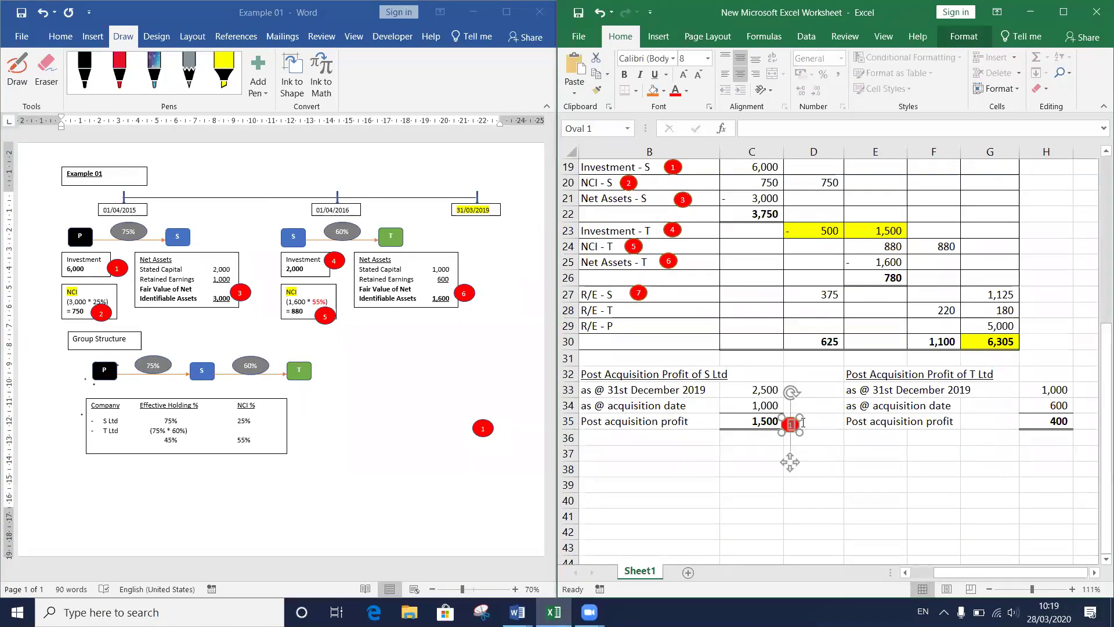
type("7")
left_click(991, 295)
left_click(815, 296)
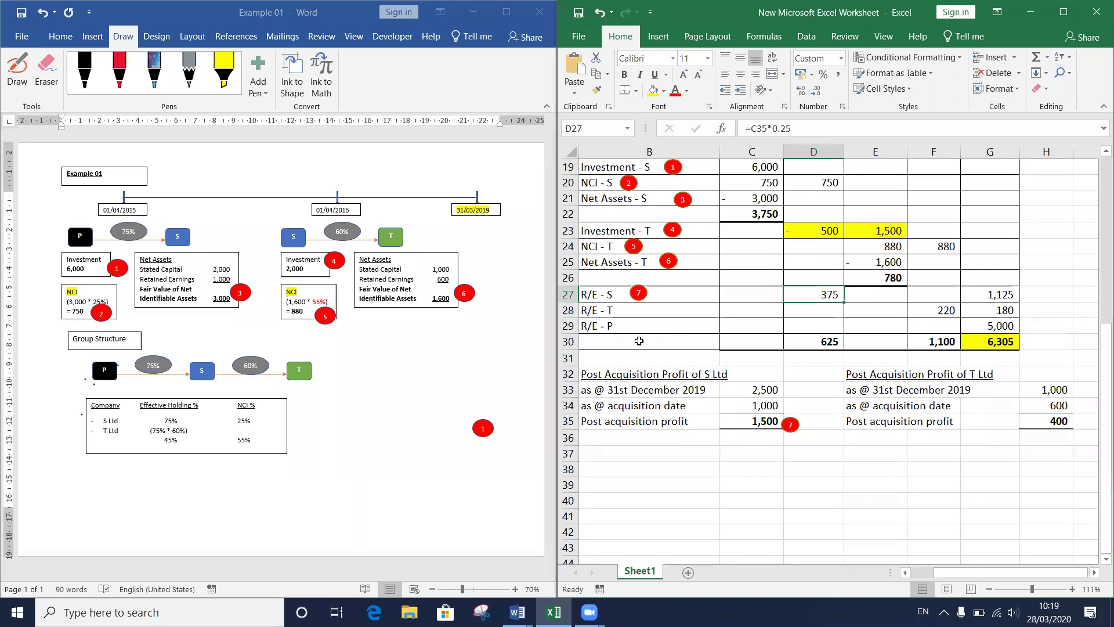
Step: Duplicate the red circle 7 at R/E - S, place the copy beside R/E - T in row 28 and number it 8
left_click(641, 294)
key("ctrl+d")
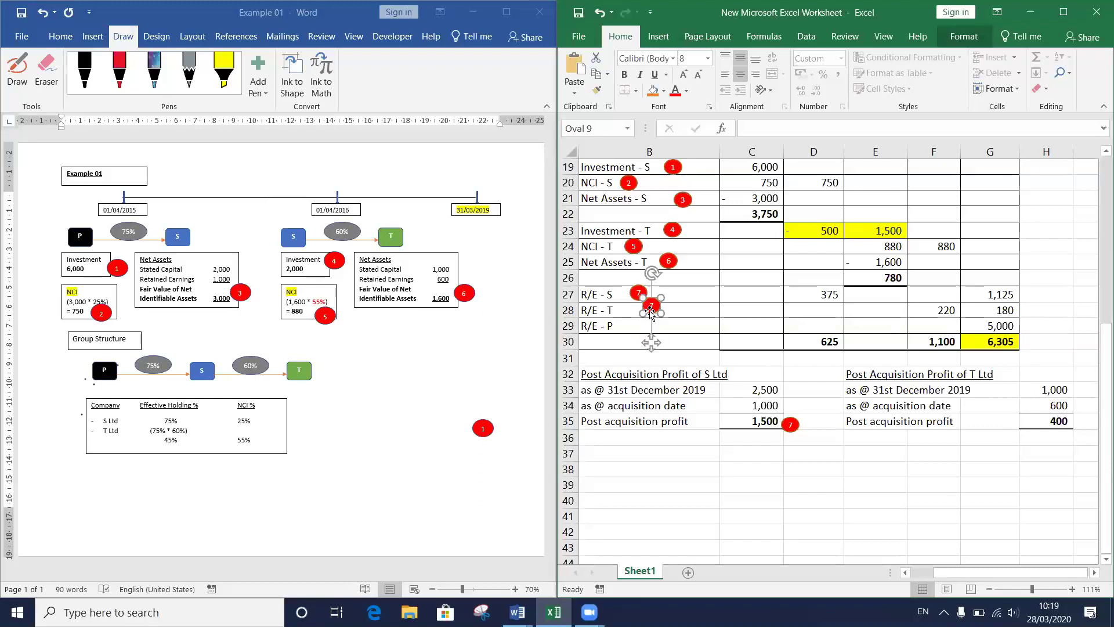
left_click_drag(643, 314, 629, 320)
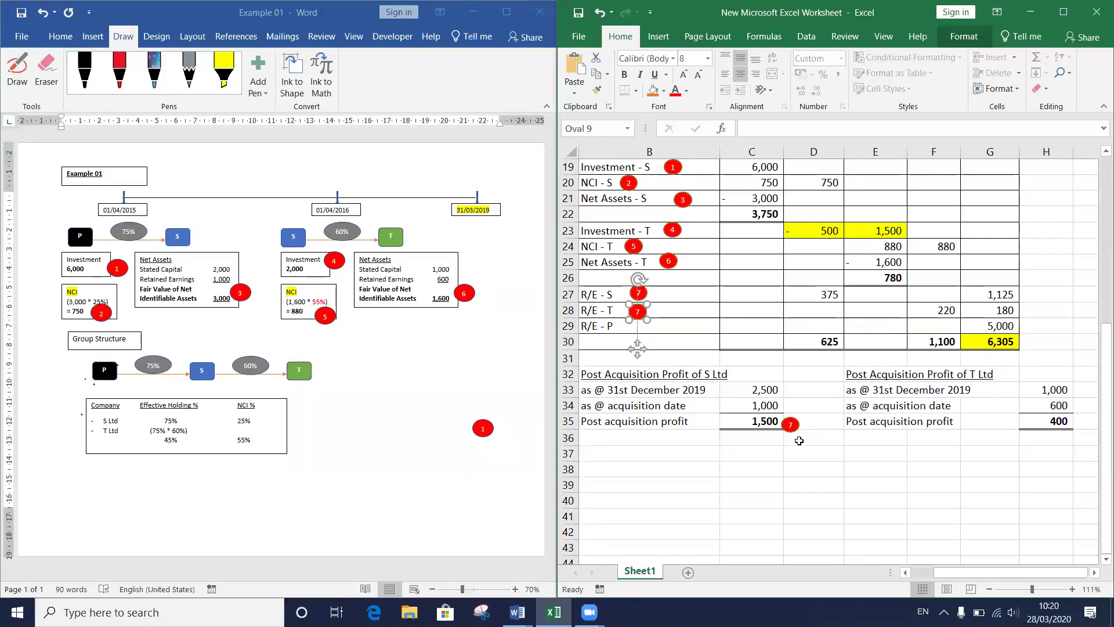
double_click(637, 311)
type("8")
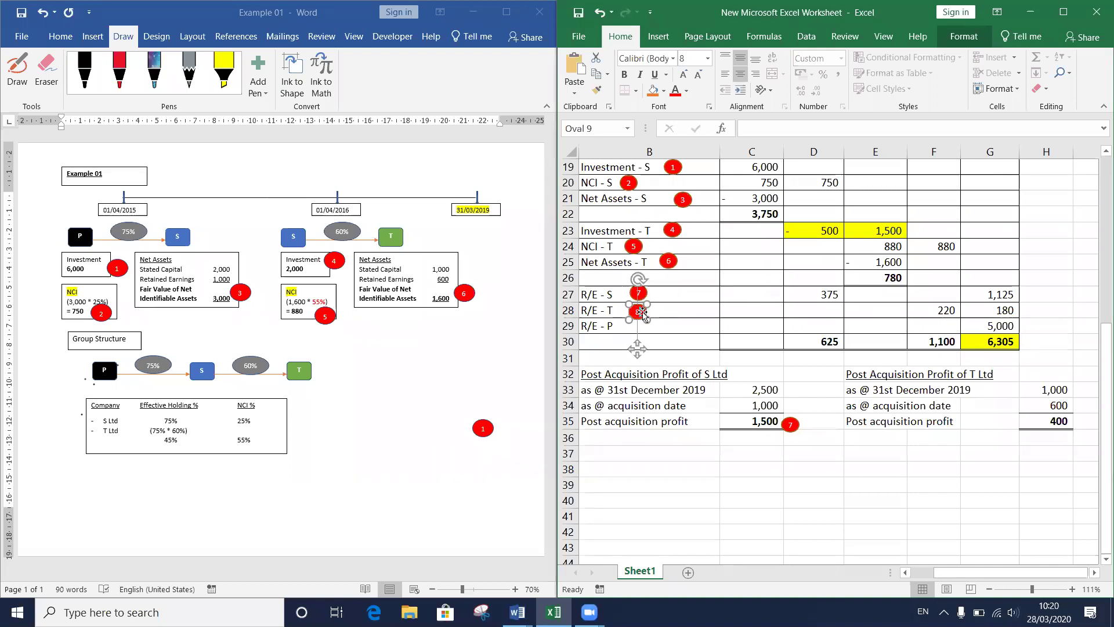
Step: Duplicate red circle 8 and place the copy beside T Ltd's post acquisition profit in row 35
left_click(798, 424)
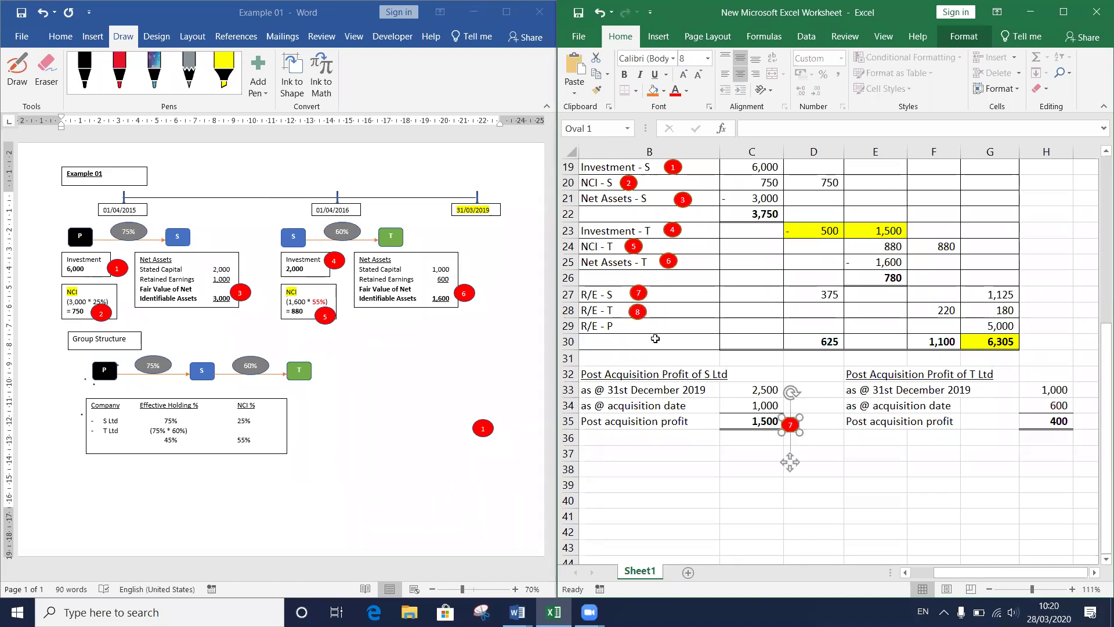
left_click(639, 314)
left_click_drag(643, 318, 652, 332)
left_click_drag(788, 369, 1028, 432)
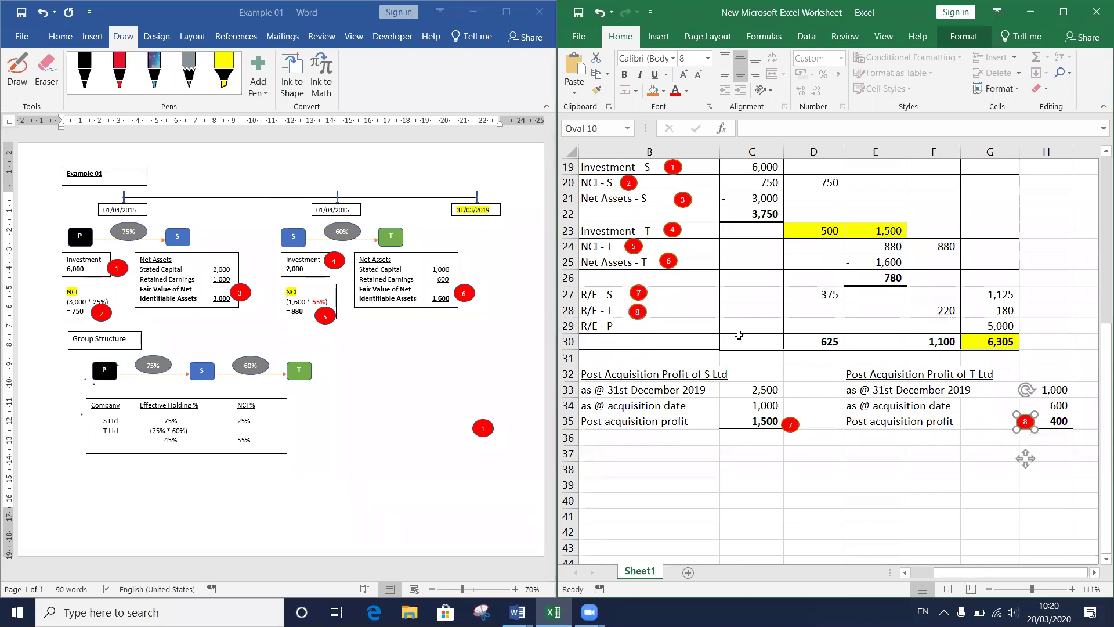
Step: Fill the R/E - P cell in row 29 light blue and select the Total Assets figure in the consolidated statement
scroll(740, 337, "up", 3)
left_click(591, 458)
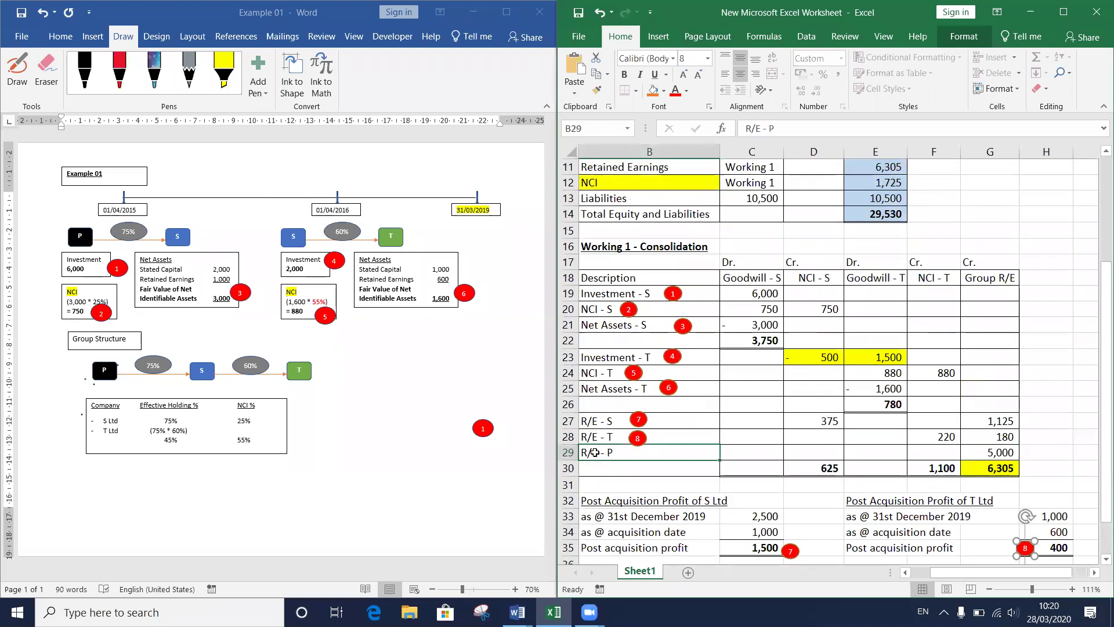
left_click(653, 91)
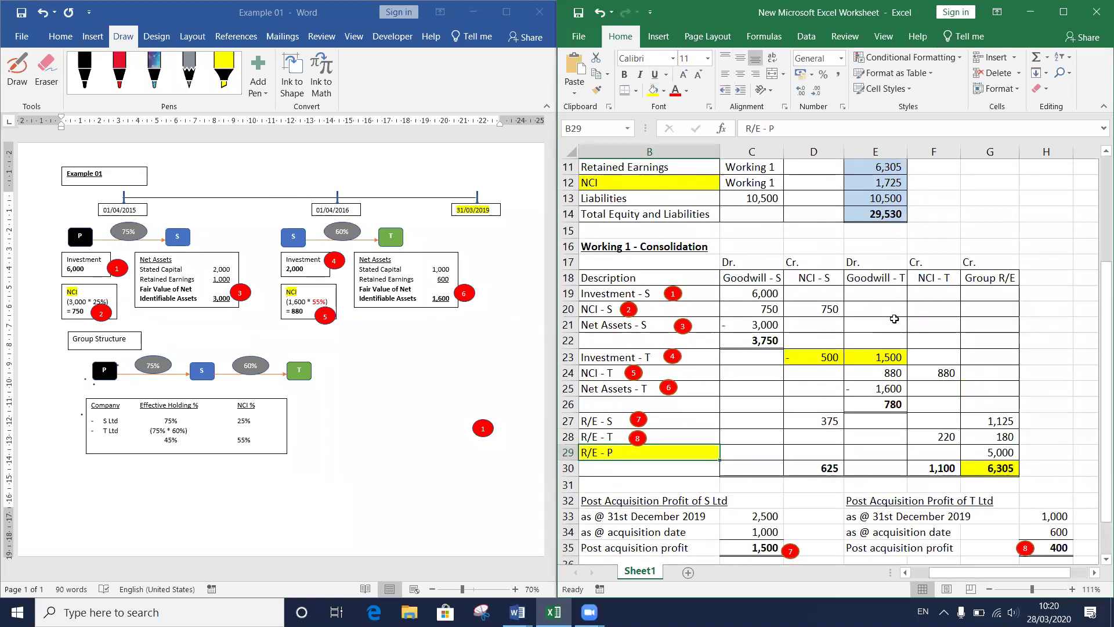
left_click(664, 90)
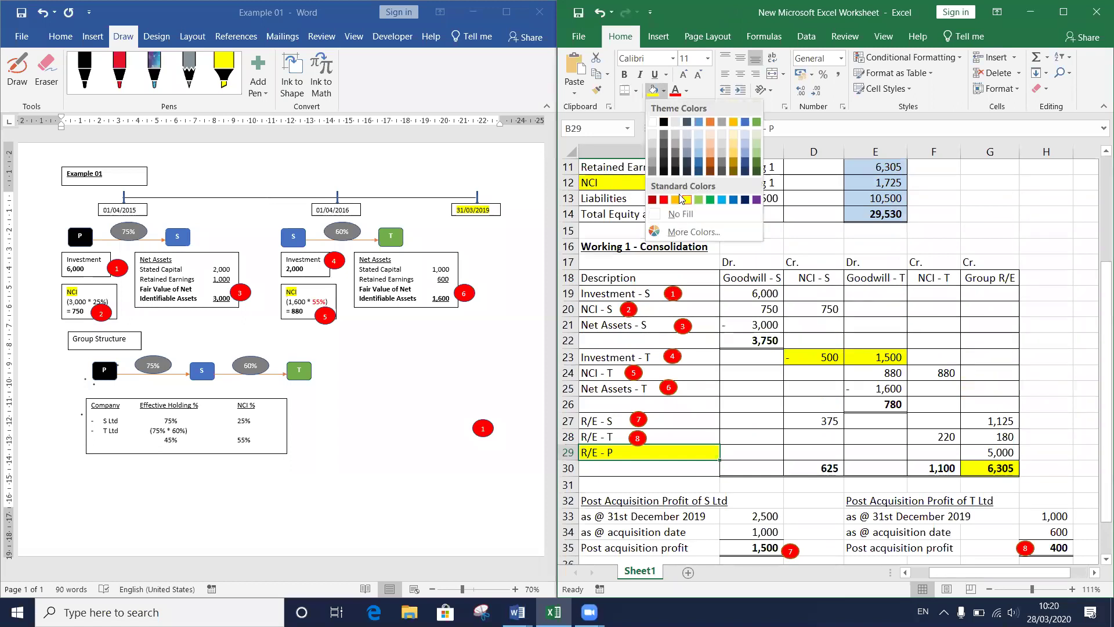
left_click(722, 200)
scroll(703, 391, "up", 4)
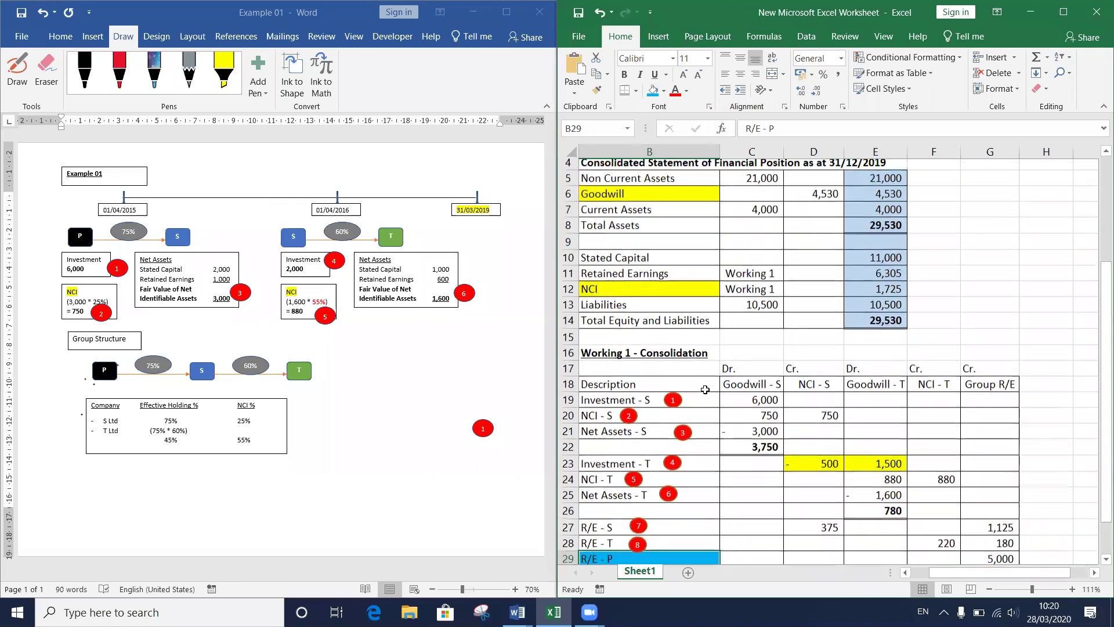
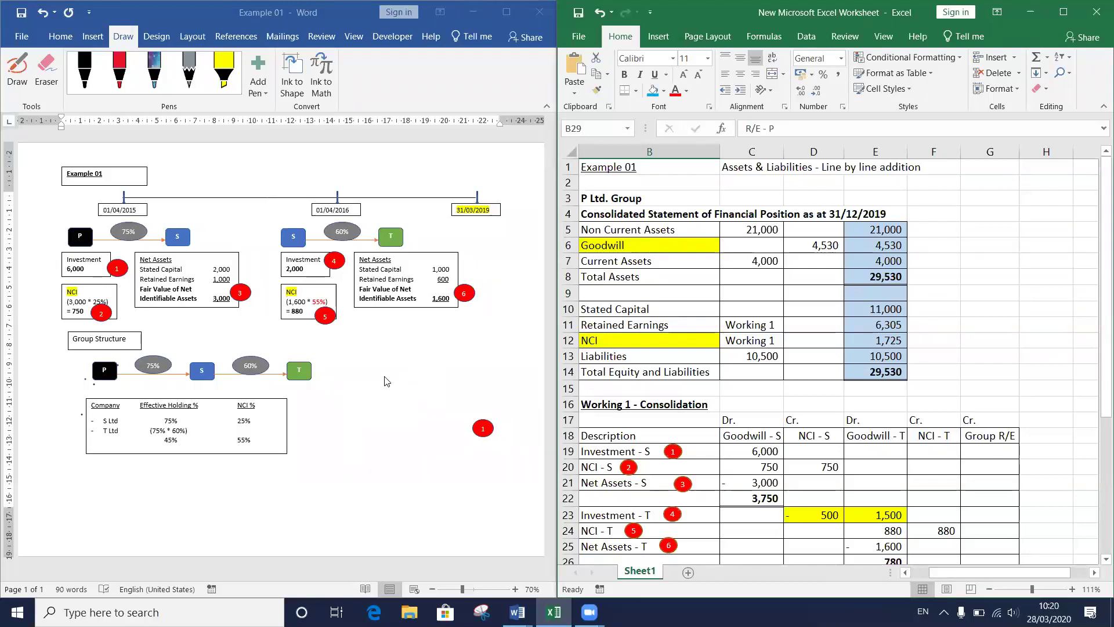
left_click(874, 278)
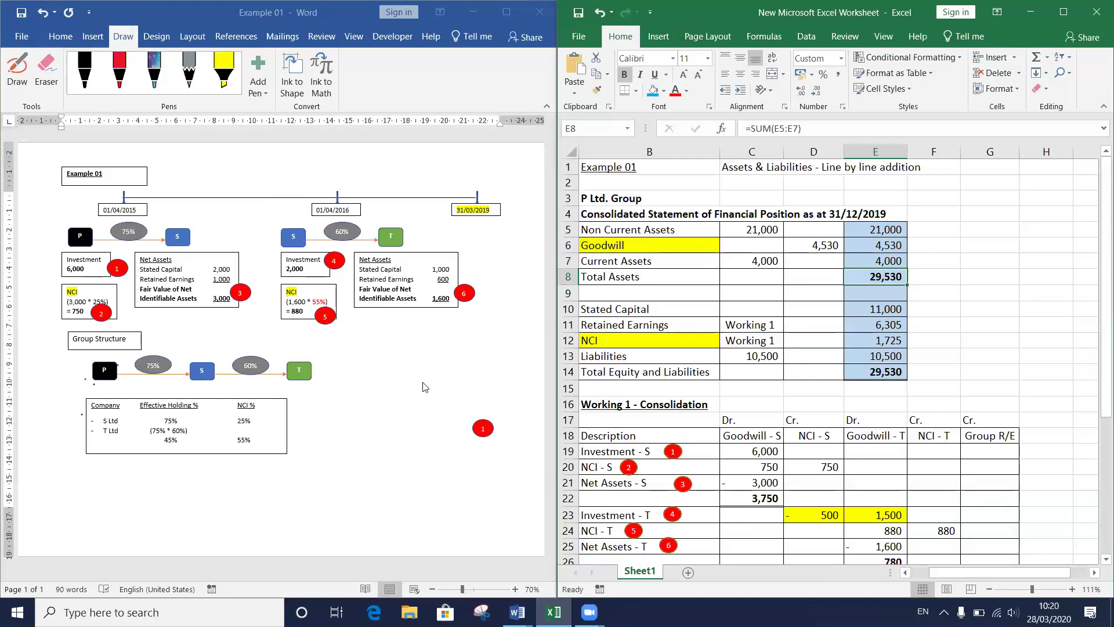
Step: Switch to the Practice Questions Word document and look through its questions around Example 02
left_click(517, 612)
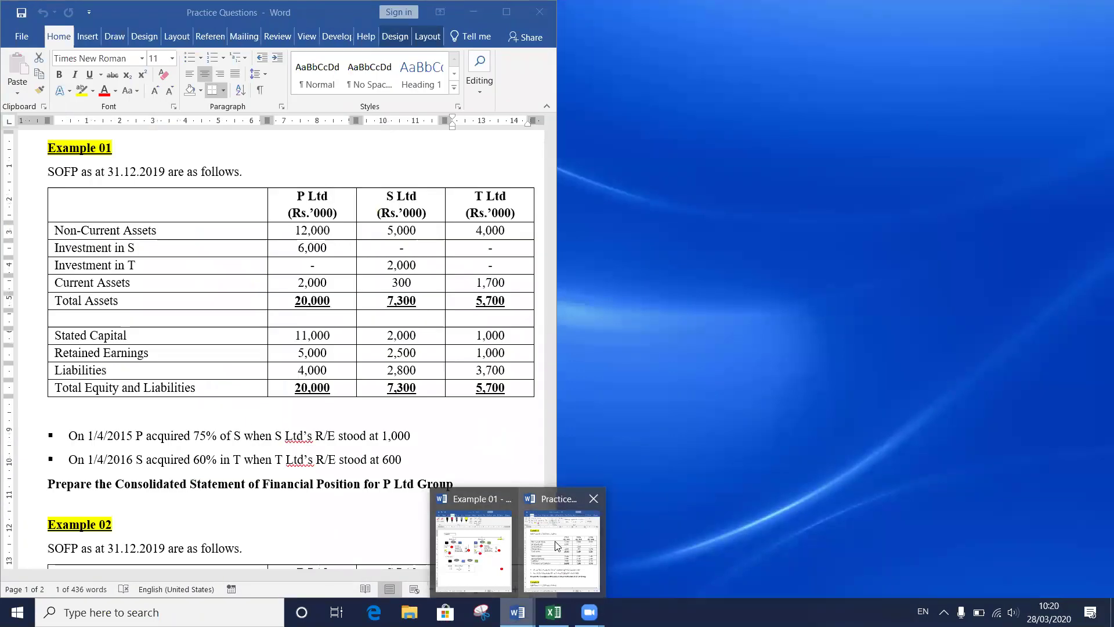
left_click(561, 551)
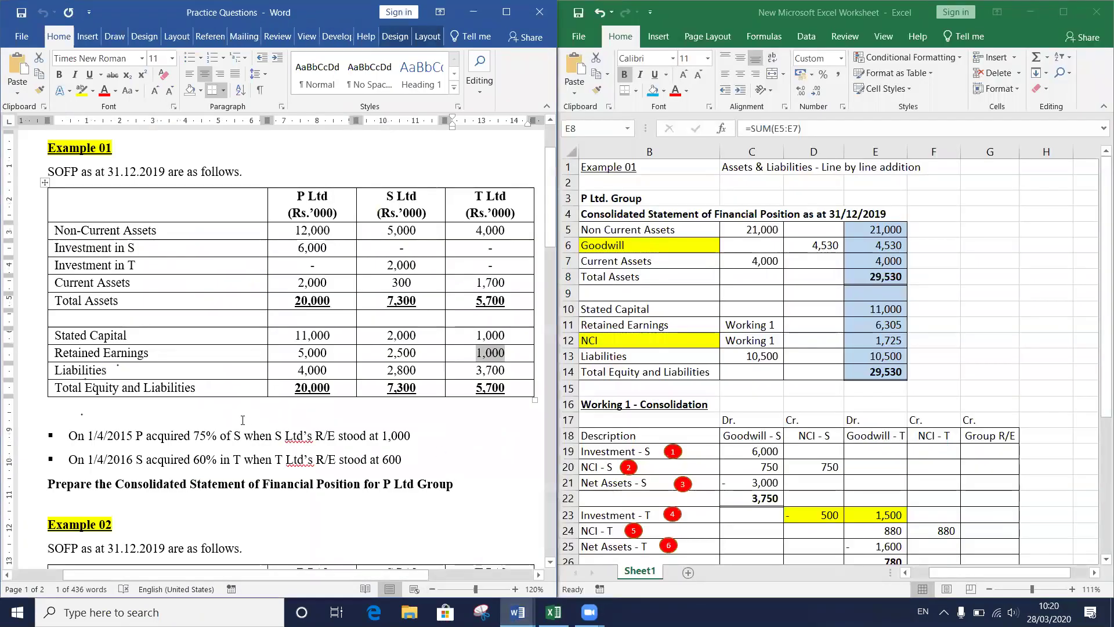
left_click(242, 420)
scroll(243, 419, "down", 10)
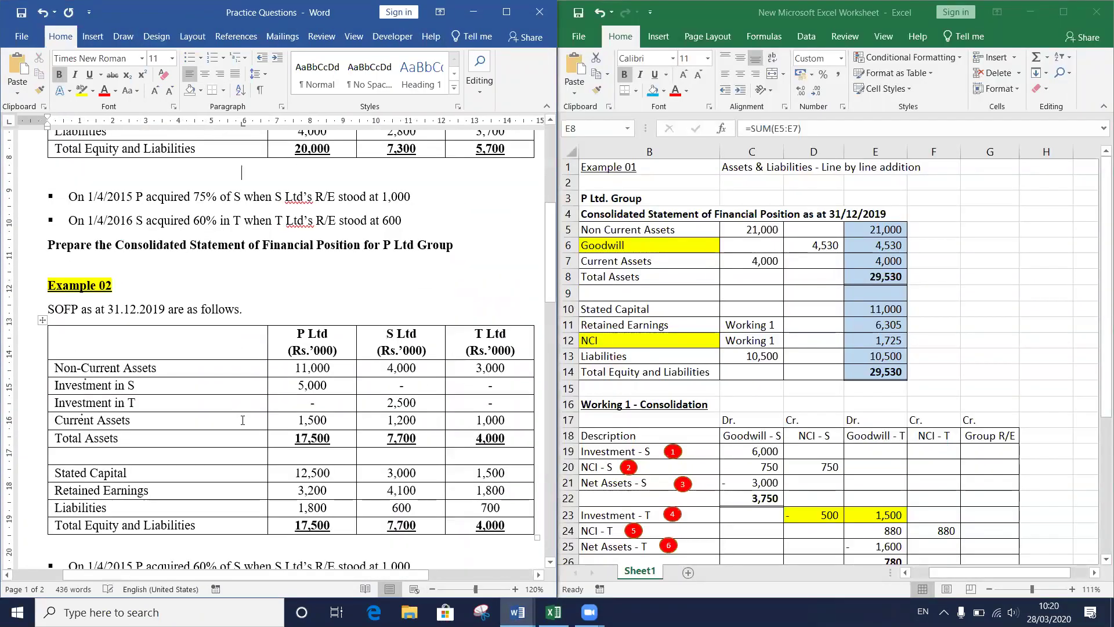
scroll(243, 419, "up", 1)
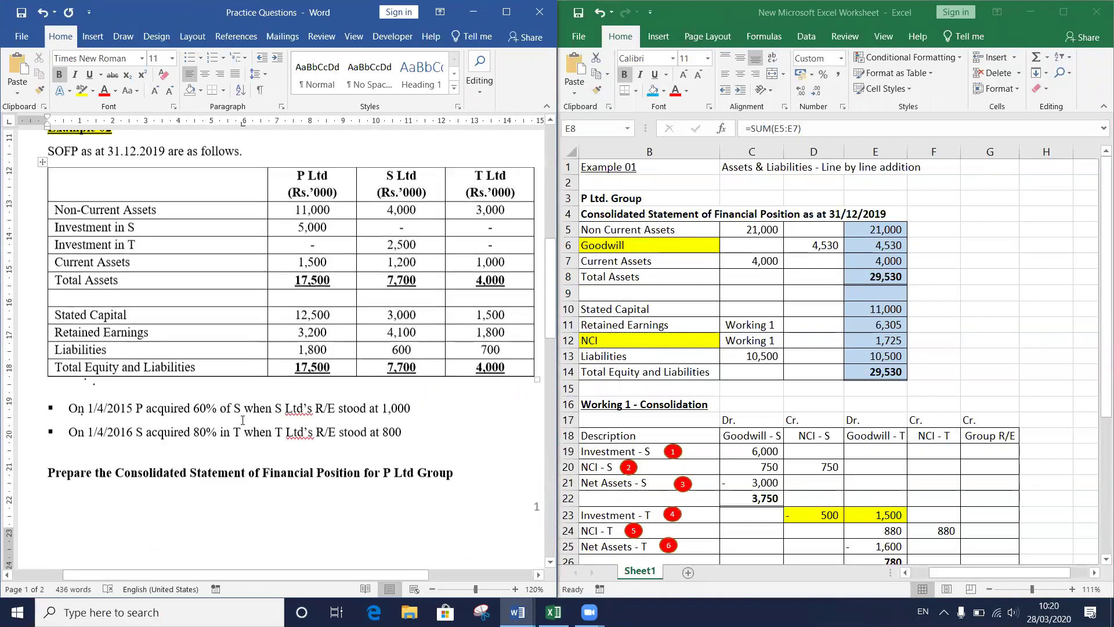
scroll(243, 420, "down", 15)
scroll(243, 419, "up", 8)
scroll(242, 419, "up", 3)
scroll(243, 420, "up", 3)
scroll(242, 420, "down", 2)
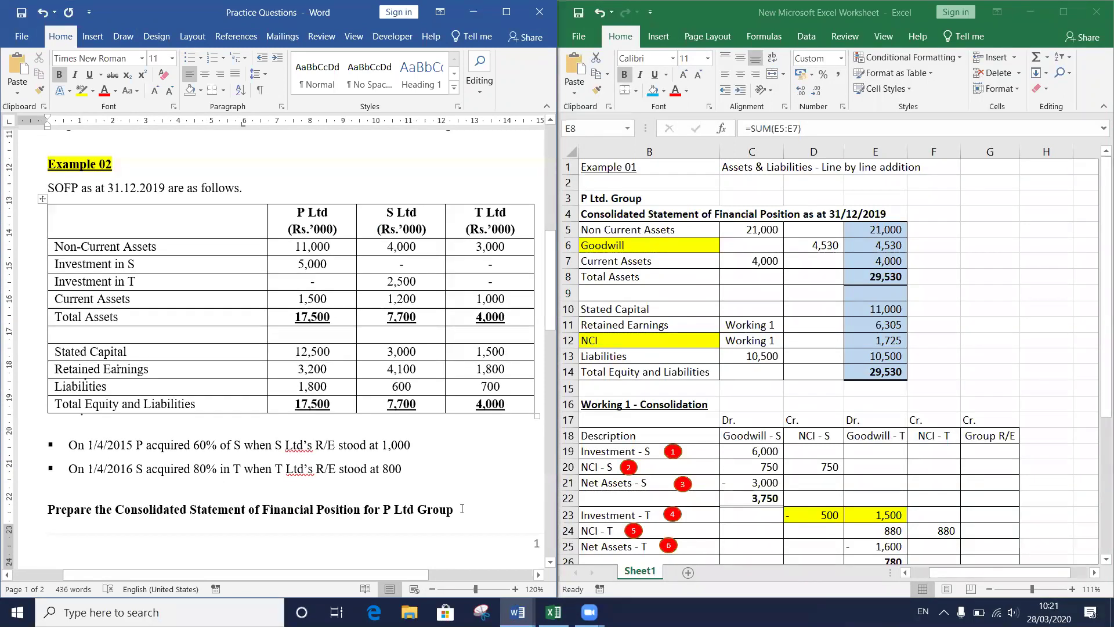
Step: Select the whole Example 02 question and look over the Example 03 question with its acquisition notes
left_click_drag(459, 509, 49, 169)
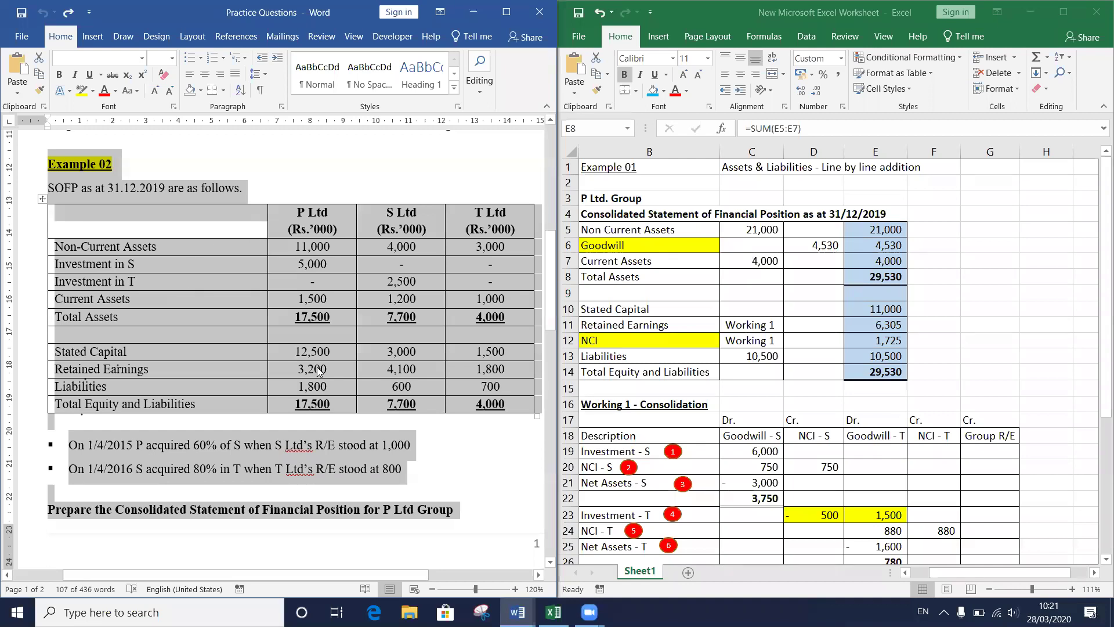
scroll(307, 394, "down", 10)
scroll(305, 397, "down", 3)
scroll(306, 397, "up", 4)
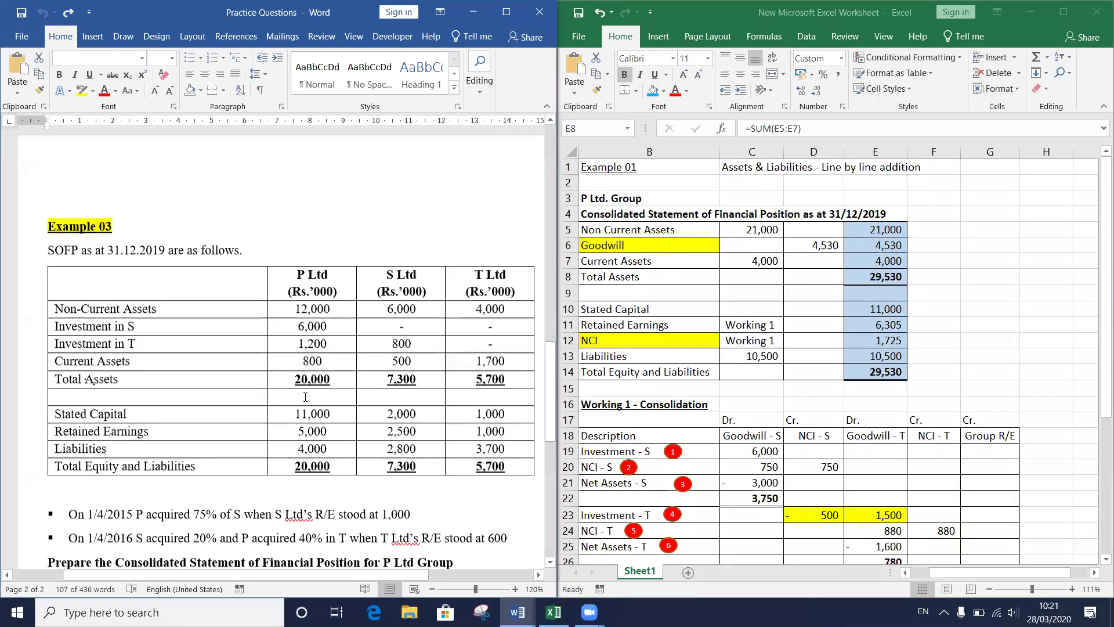
scroll(305, 397, "down", 2)
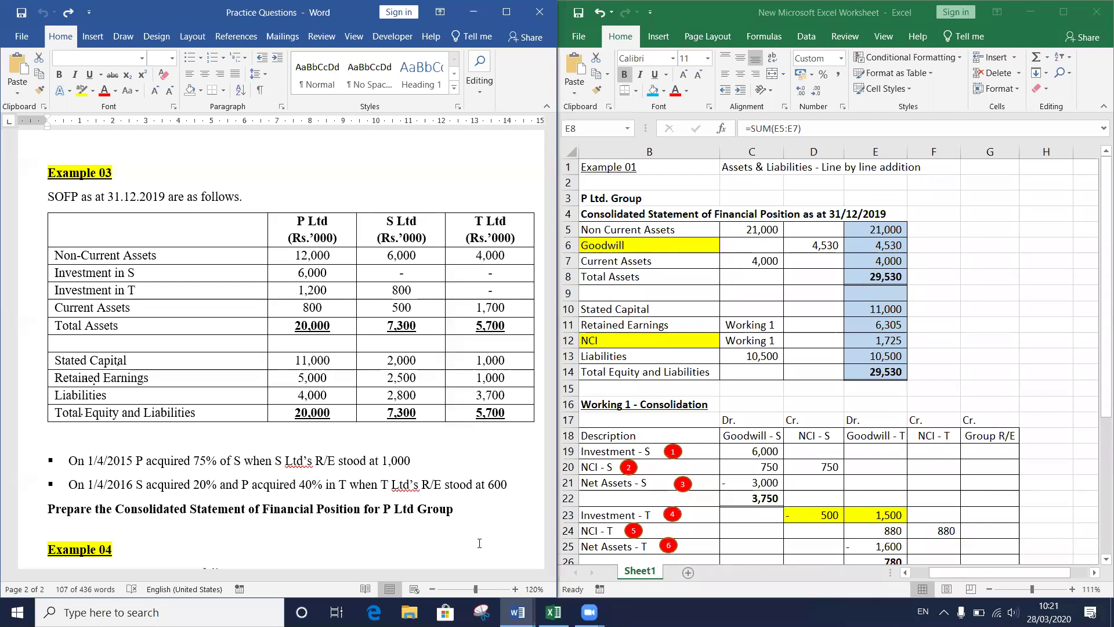
Step: Place the Example 01 diagram document side by side with the Practice Questions, zoom it to 100% and show the Example 01 question
mouse_move(517, 613)
left_click(549, 522)
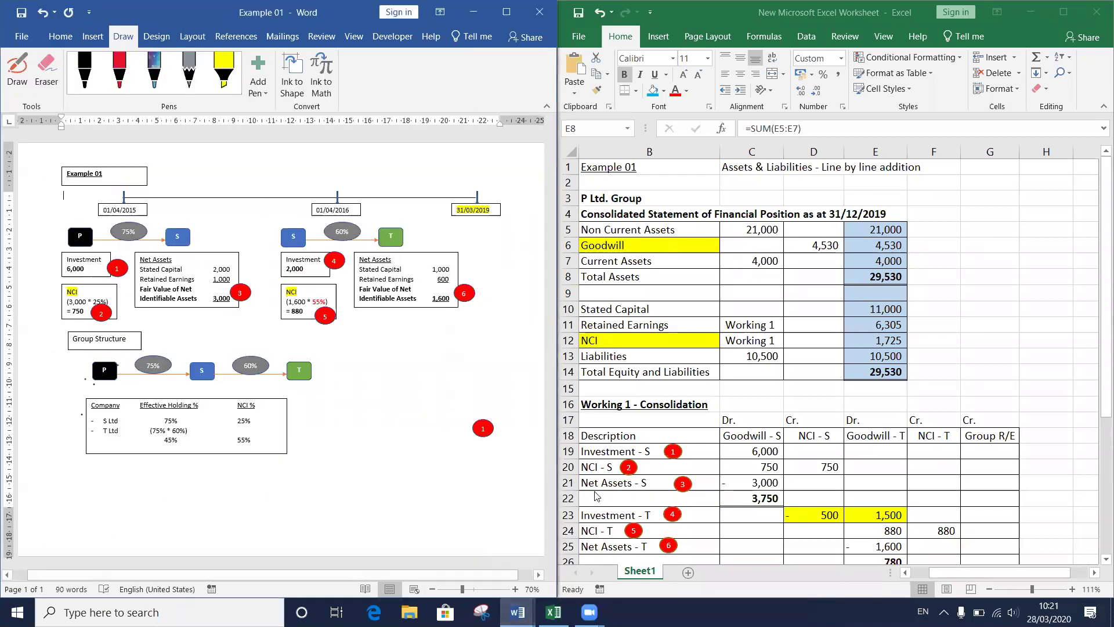
key("super+Down")
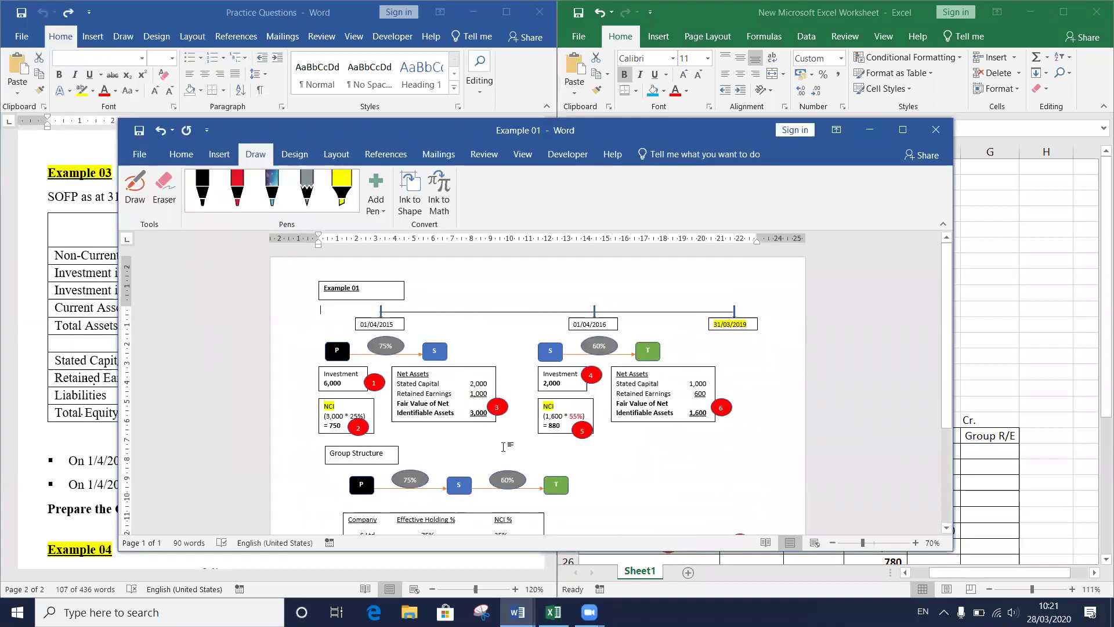
key("super+Right")
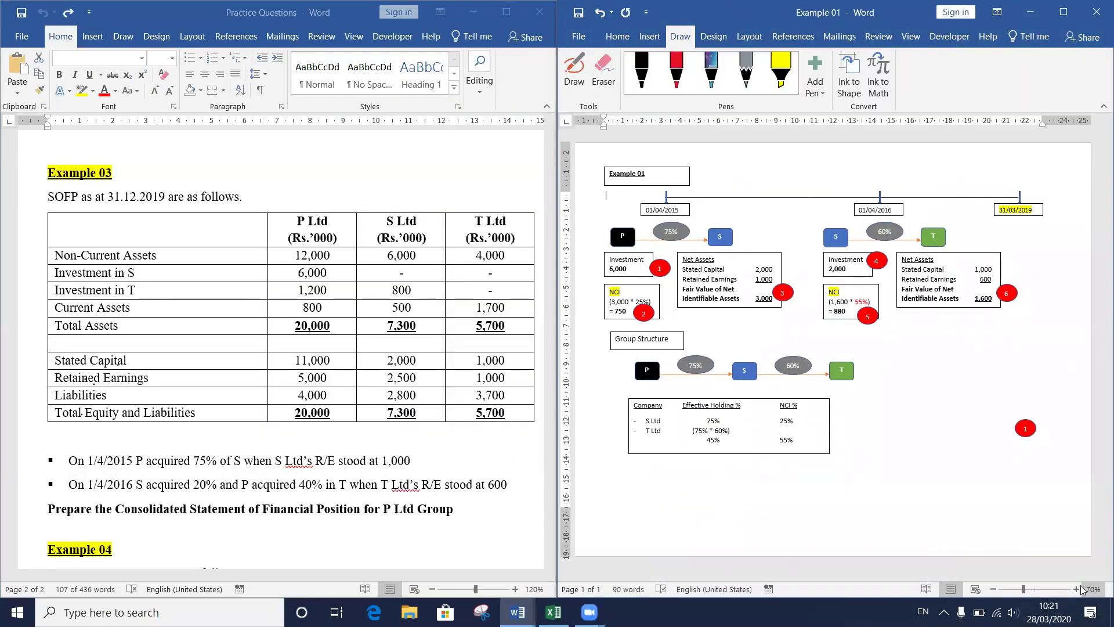
left_click(1076, 589)
left_click(1077, 589)
left_click(1077, 589)
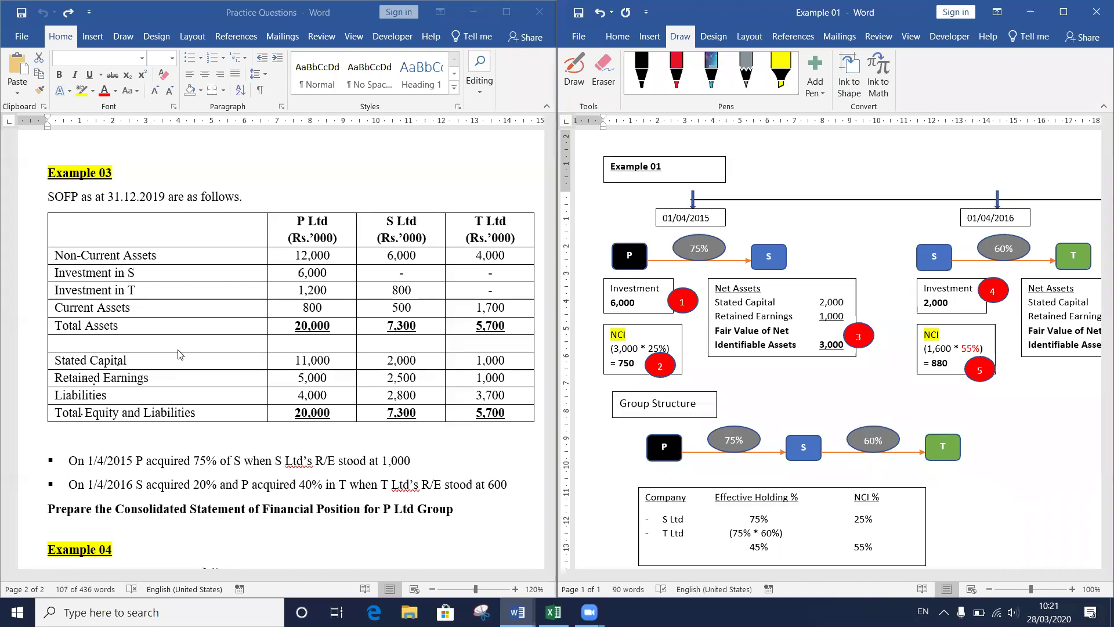
scroll(244, 340, "up", 20)
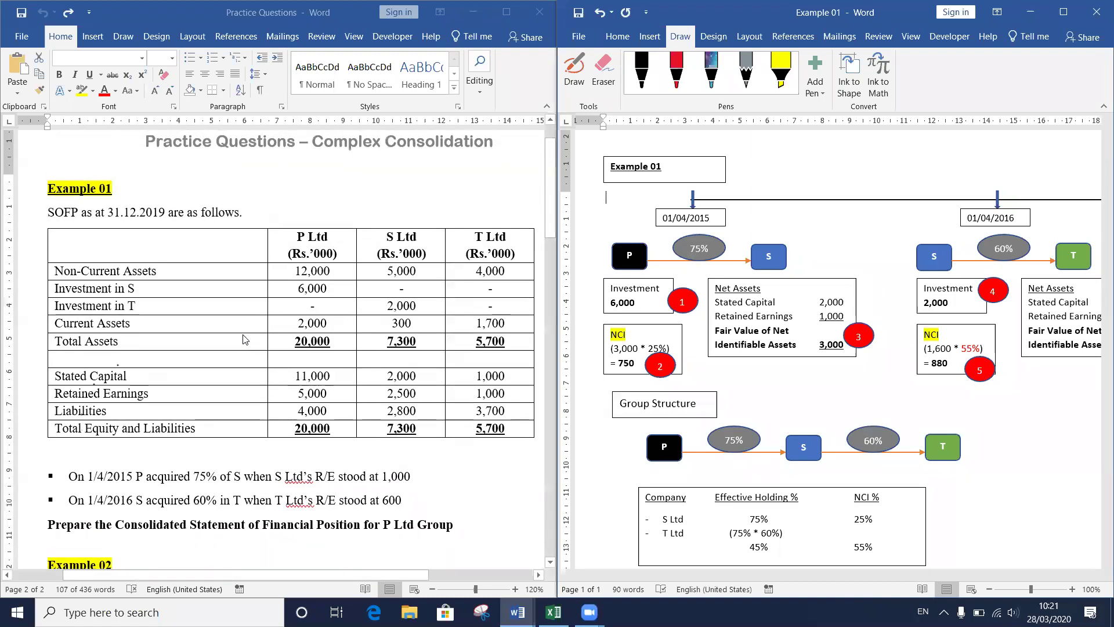